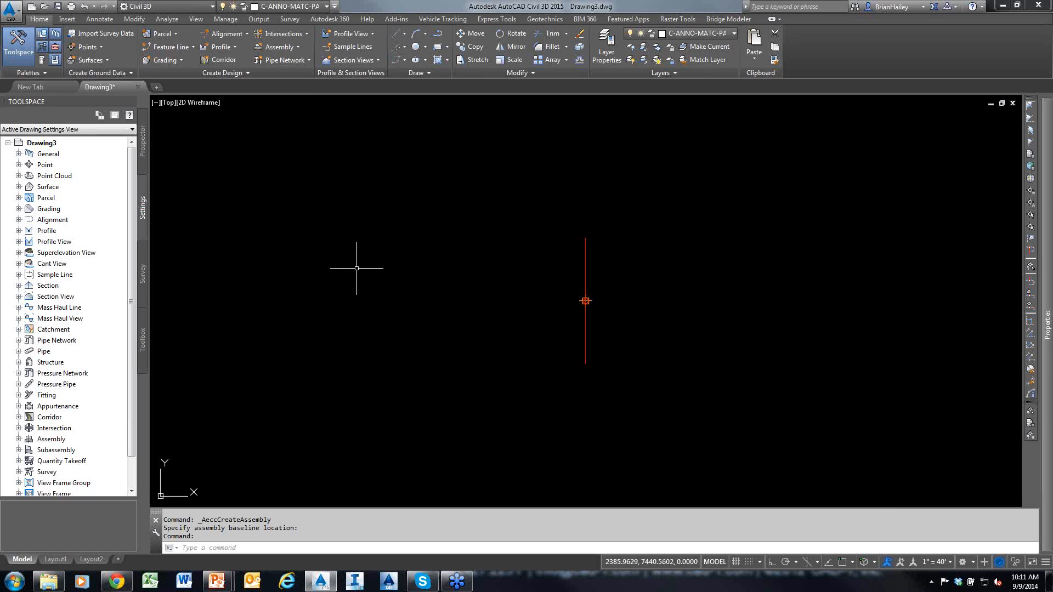
Step: Show the tool palettes and switch them to the Civil Imperial Subassemblies set
type("tp")
key("Return")
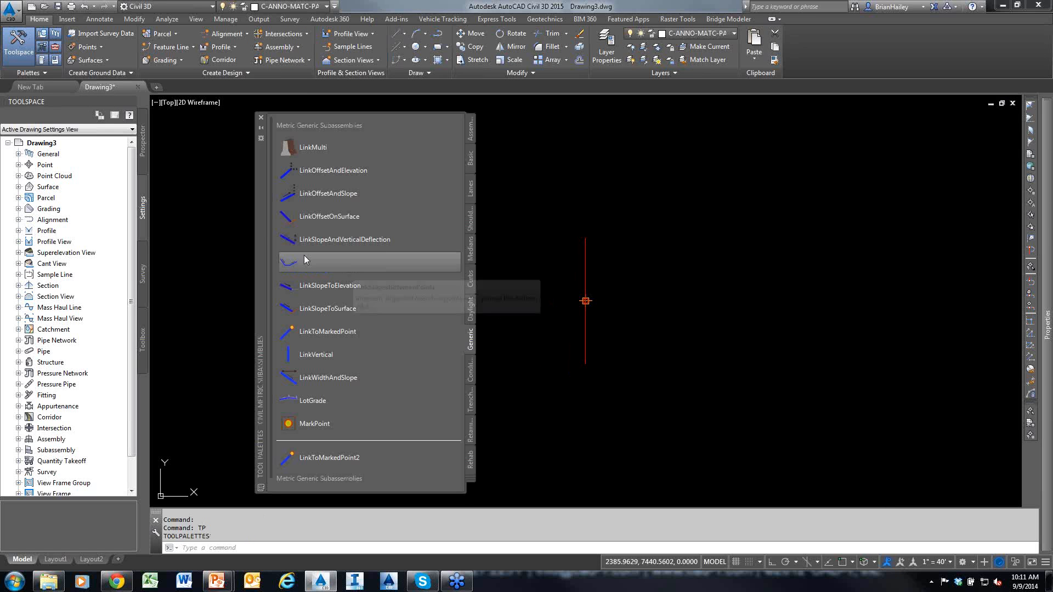
right_click(264, 227)
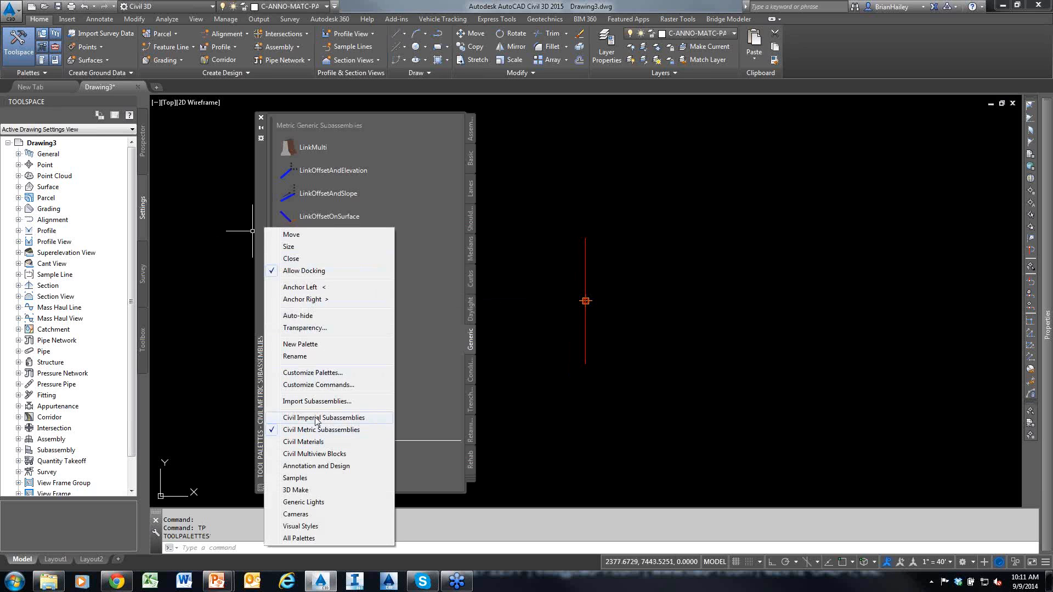
left_click(310, 418)
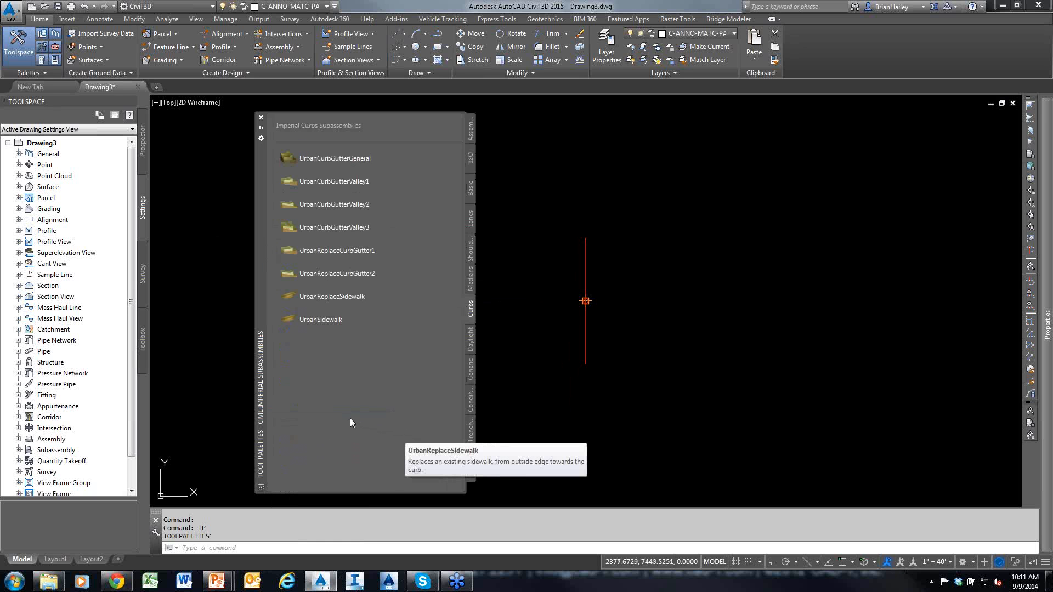
Step: Review the UrbanCurbGutterGeneral help page for its diagram, attachment, input parameters and Insertion Point options
right_click(313, 158)
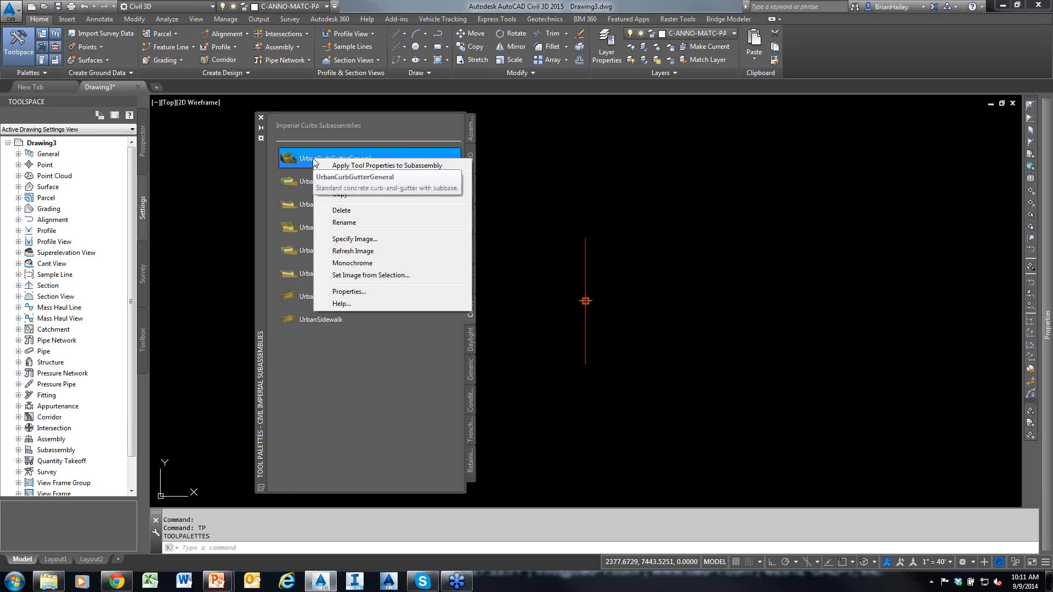
left_click(352, 305)
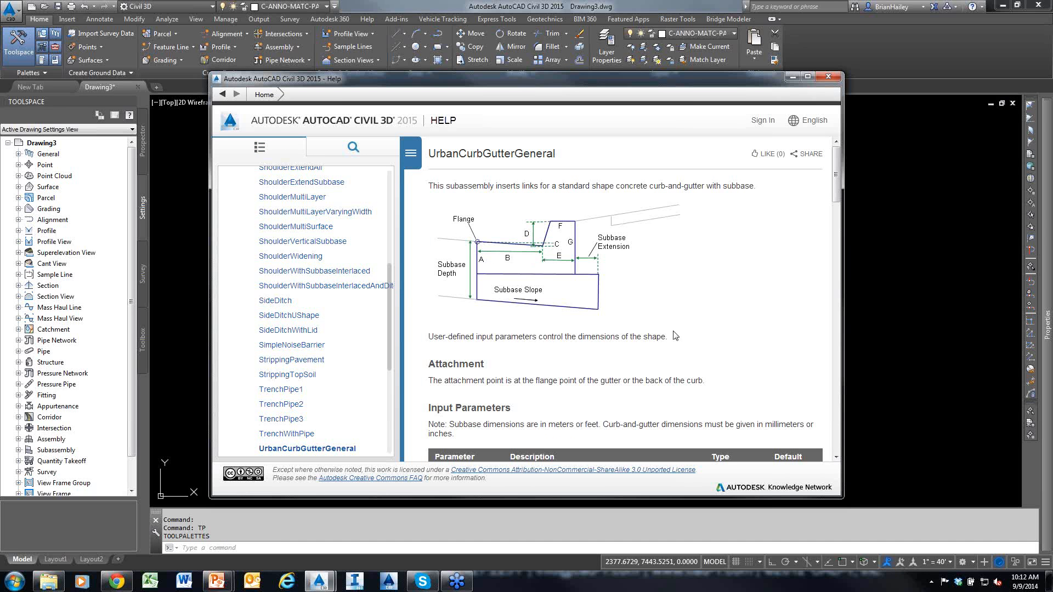
scroll(673, 329, "down", 5)
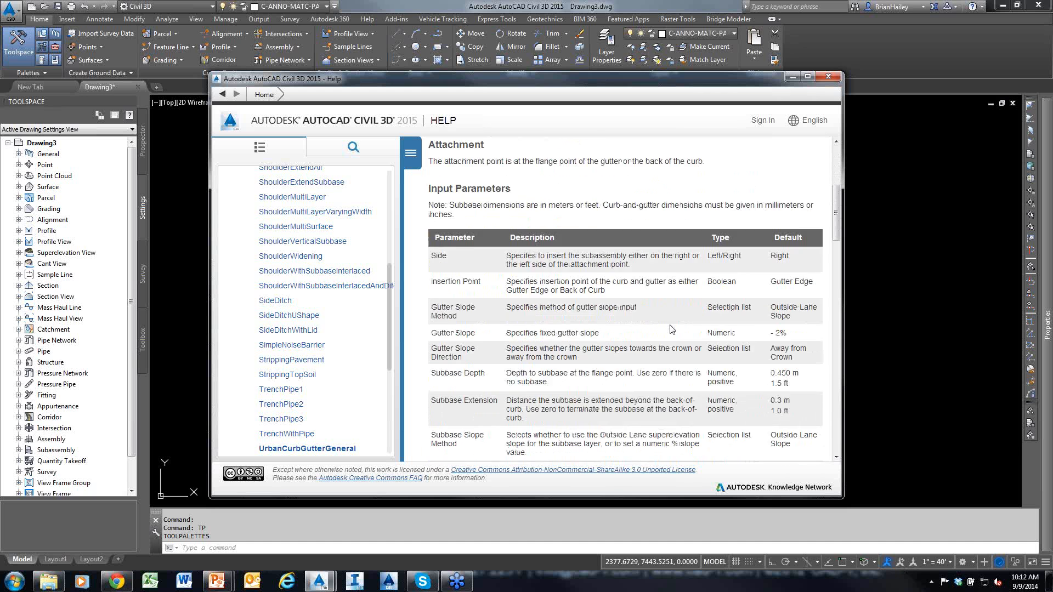
scroll(669, 328, "down", 1)
scroll(567, 243, "up", 1)
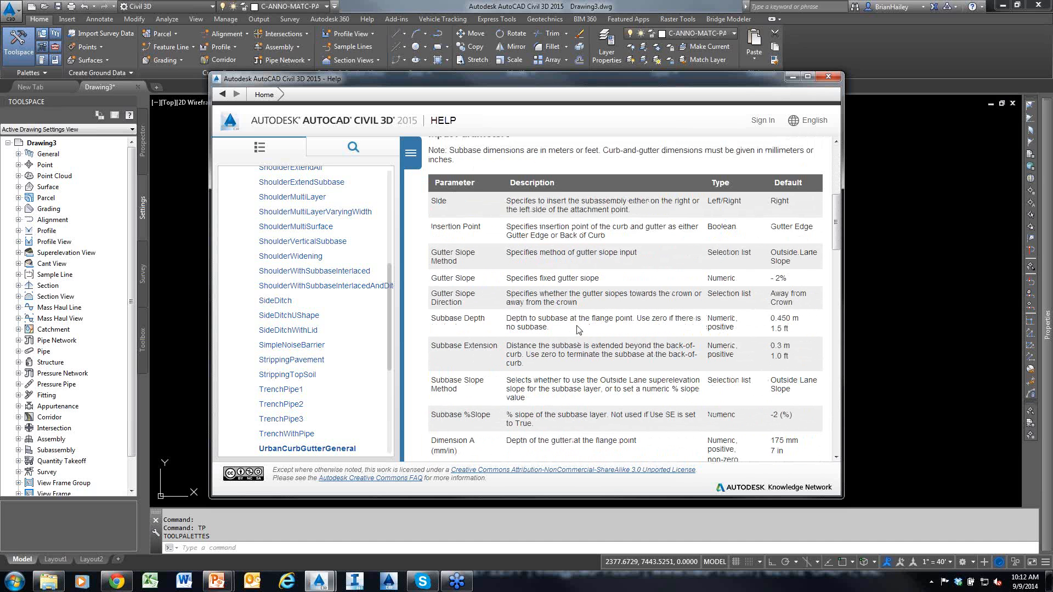
scroll(569, 341, "down", 1)
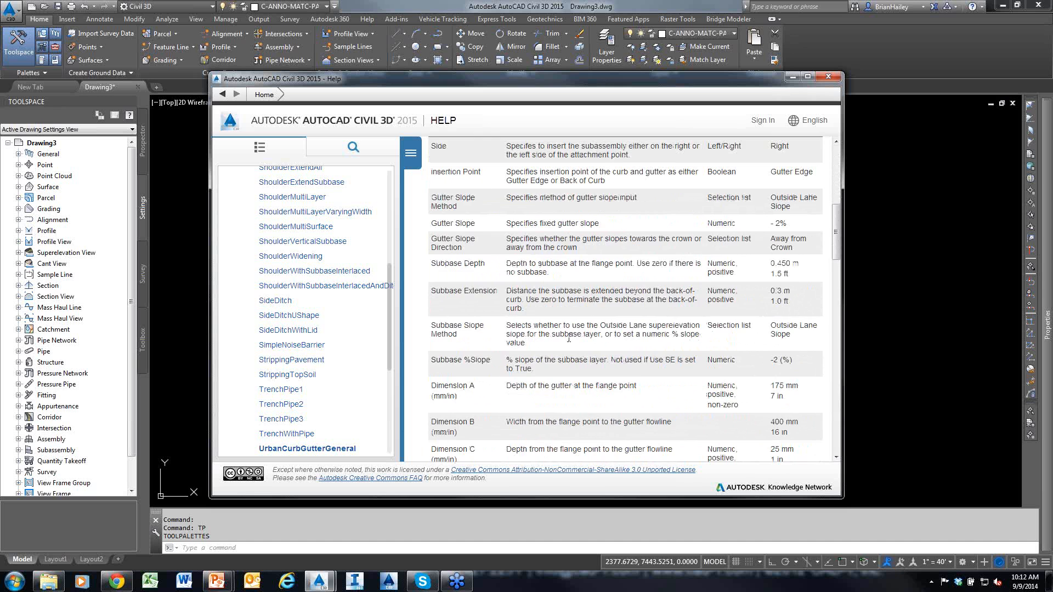
scroll(569, 339, "down", 6)
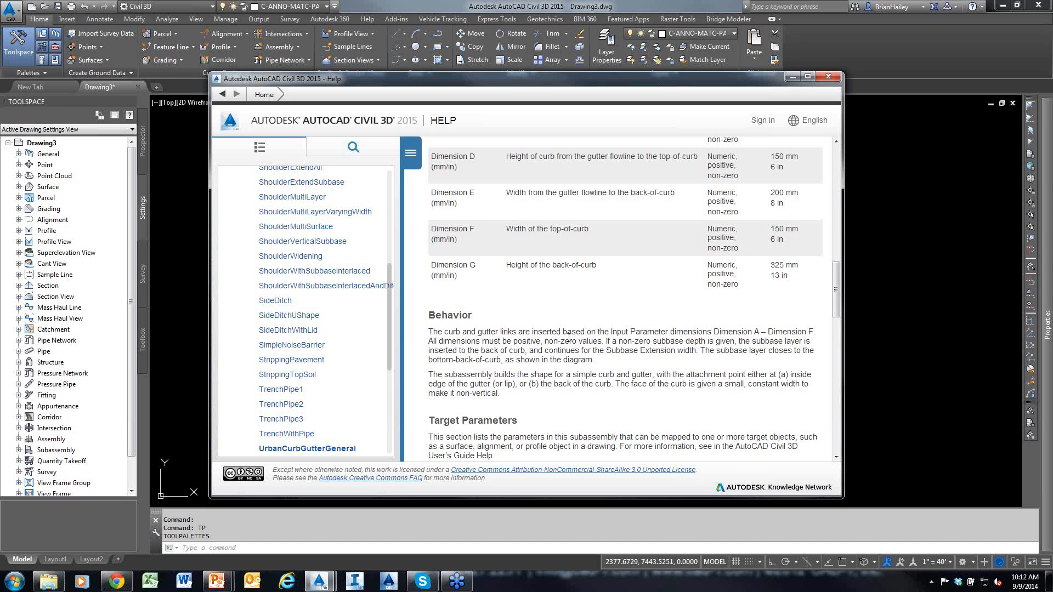
scroll(568, 339, "up", 9)
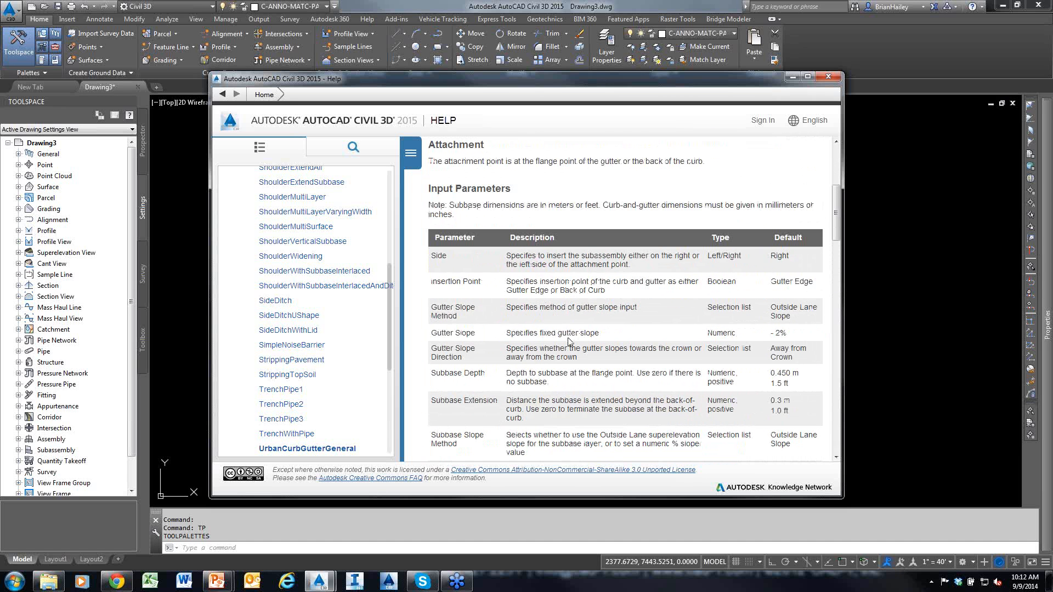
left_click_drag(432, 282, 486, 283)
left_click_drag(507, 290, 606, 291)
left_click(828, 79)
Step: Attach an UrbanCurbGutterGeneral subassembly to the assembly baseline marker on the right side, inserted at Gutter Edge
left_click(334, 158)
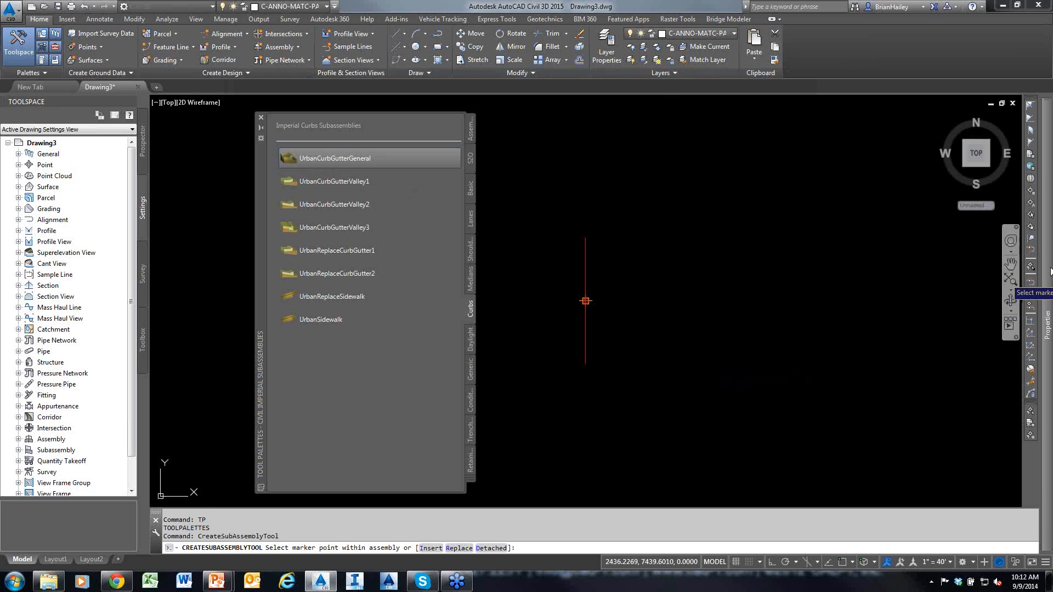
mouse_move(1034, 275)
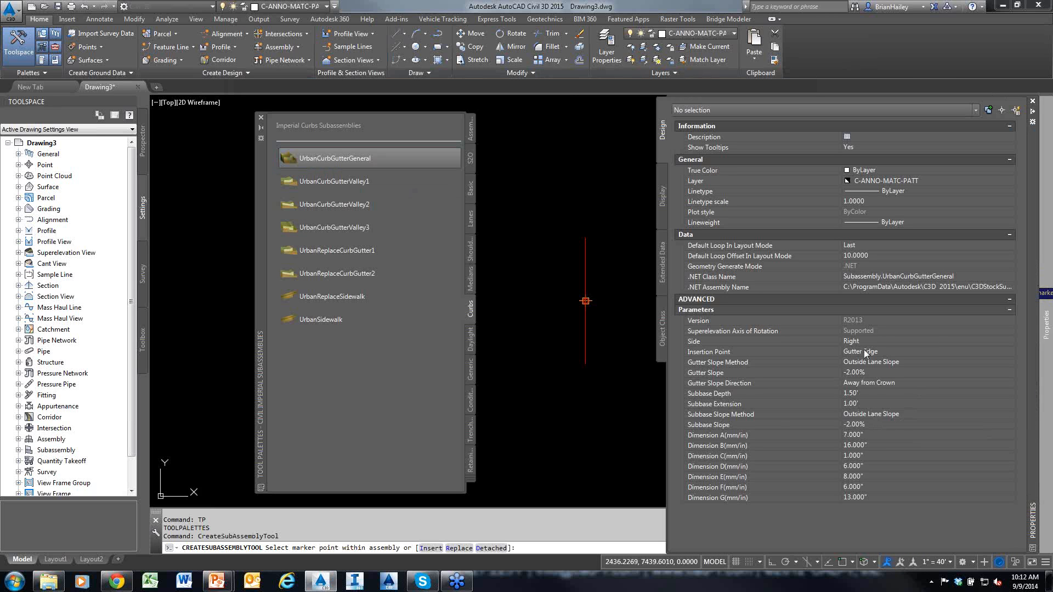
left_click(596, 295)
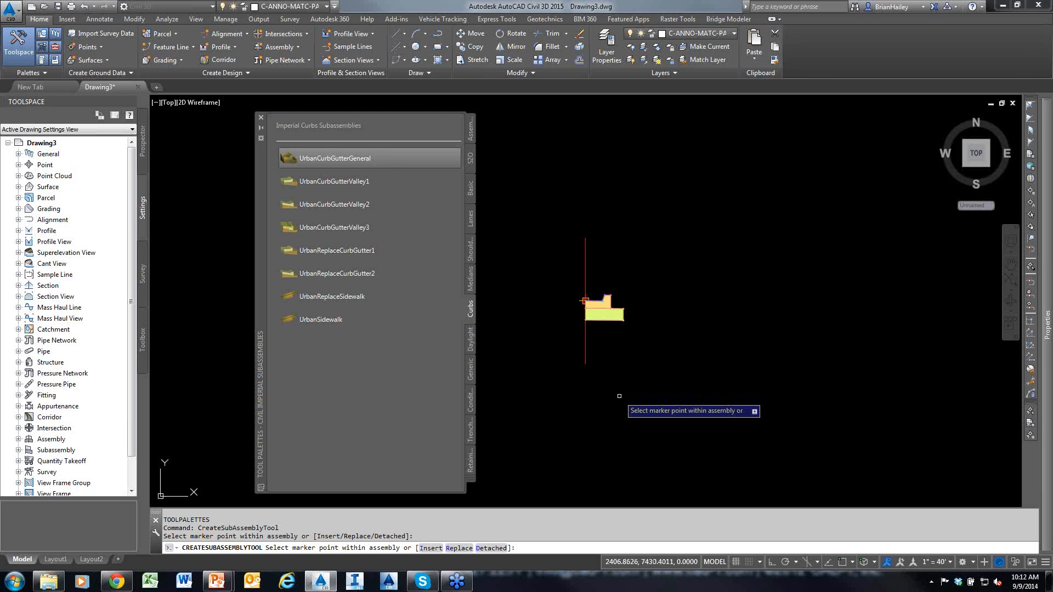
key("Escape")
key("Escape")
key("Escape")
Step: Erase the curb-and-gutter subassembly from the assembly
left_click(629, 324)
left_click(608, 295)
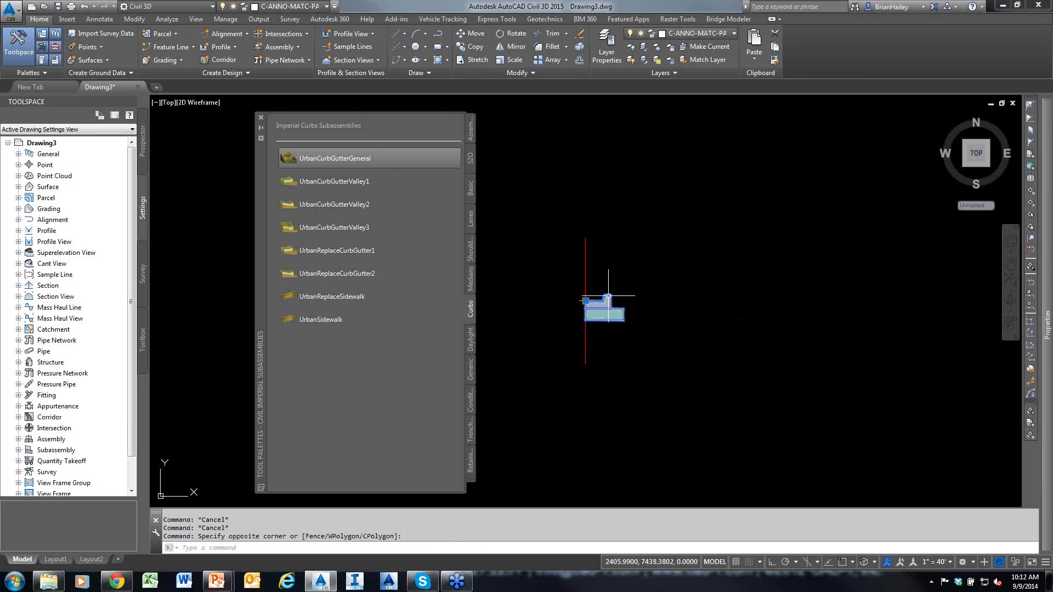
type("E")
key("Return")
Step: Try attaching the curb and gutter to the assembly marker with its Insertion Point set to Curb Back, and undo that placement
left_click(332, 296)
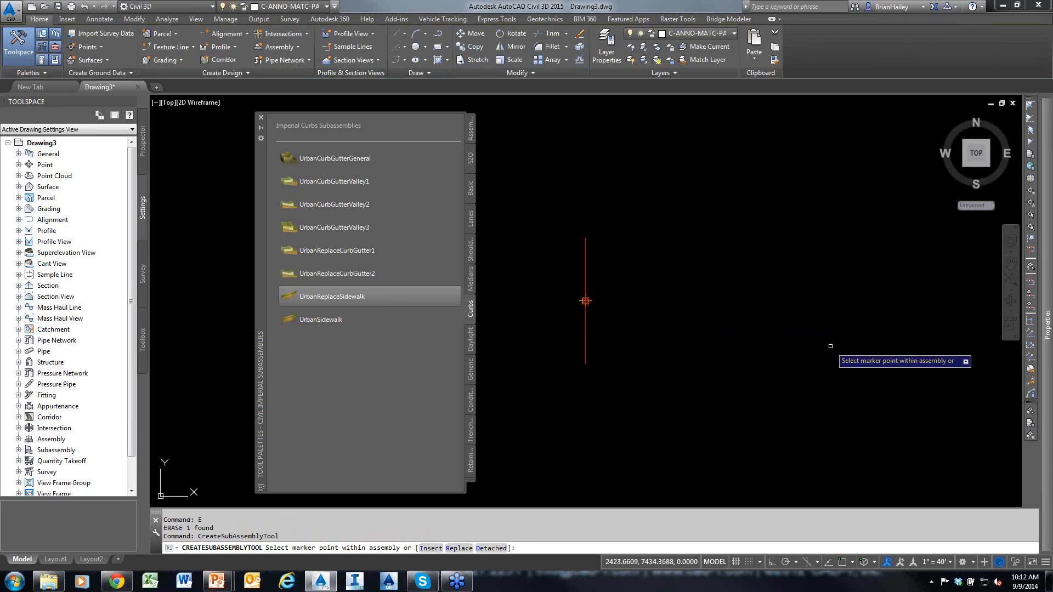
mouse_move(1045, 318)
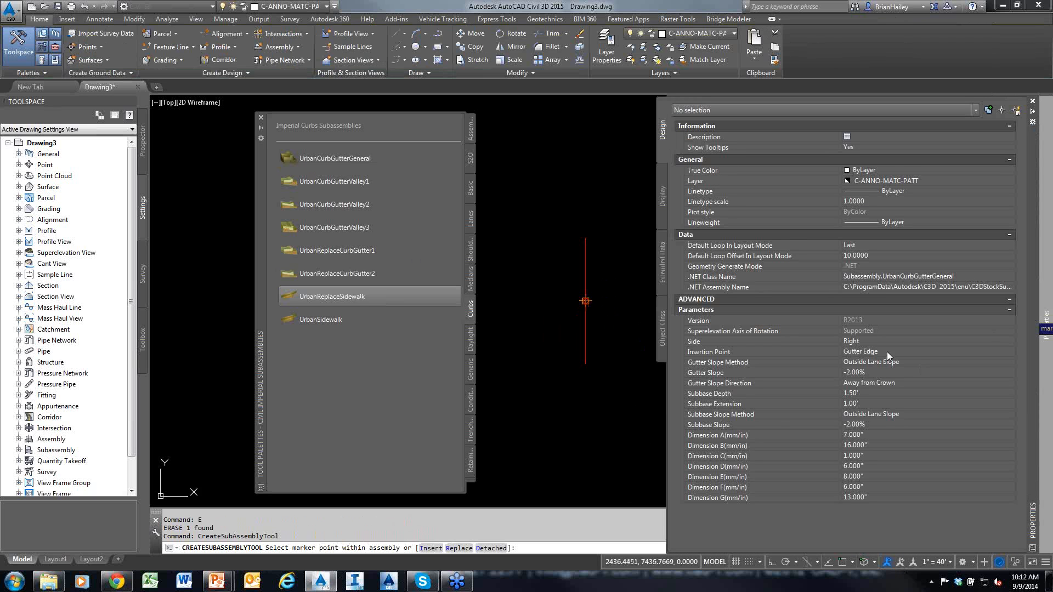
left_click(881, 352)
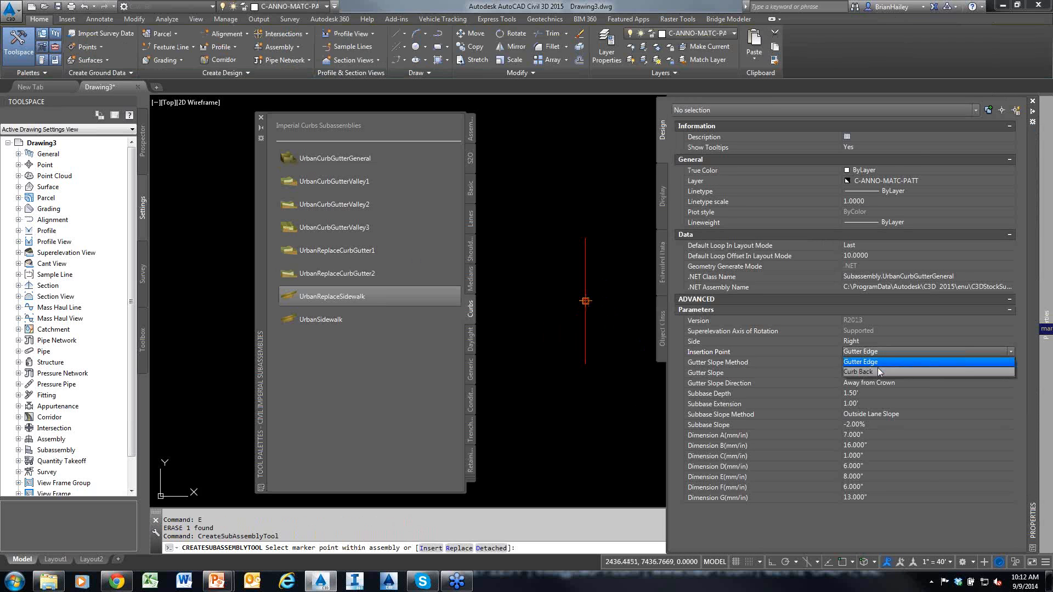
left_click(877, 371)
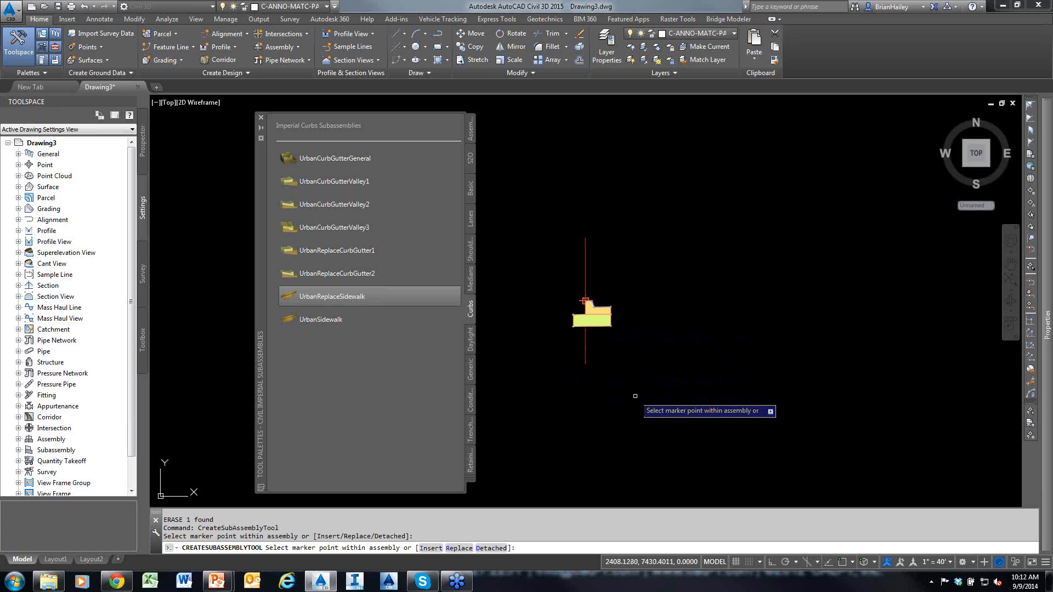
key("Escape")
key("Escape")
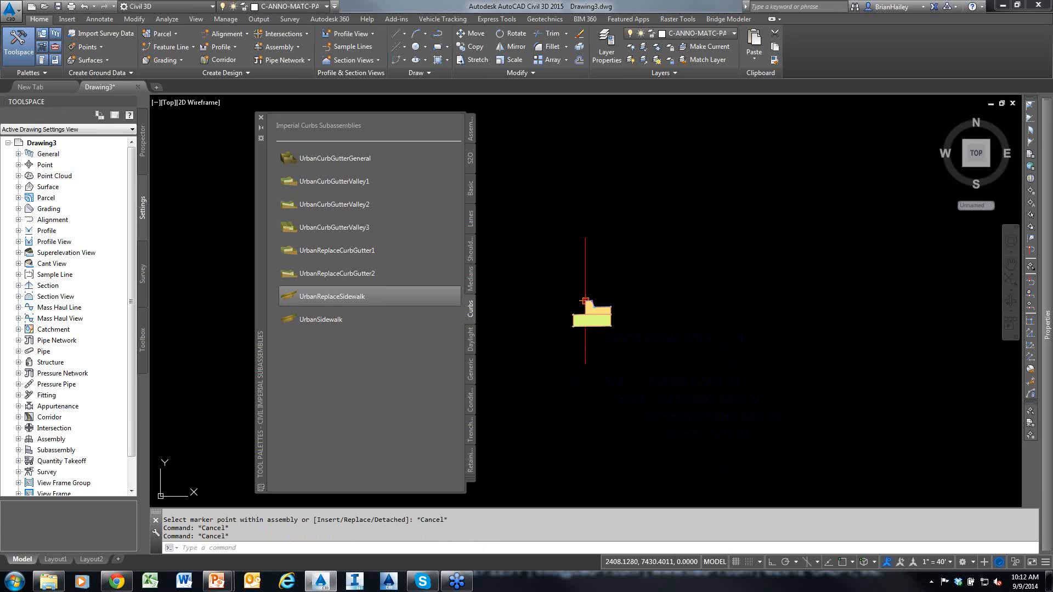
type("u")
key("Return")
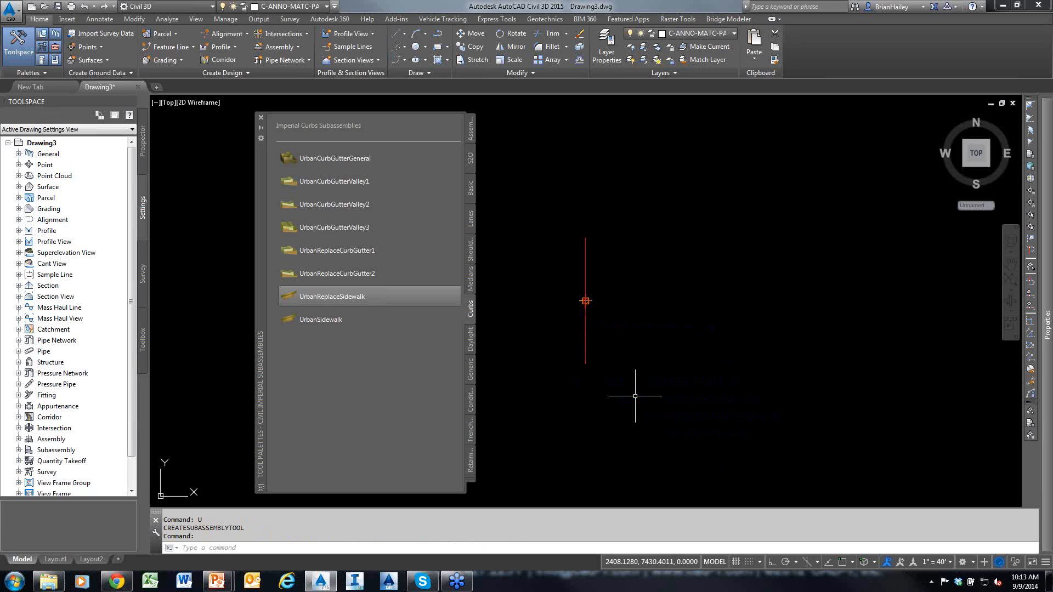
Step: Attach UrbanCurbGutterGeneral to the assembly baseline marker on the right side, using the Gutter Edge insertion point
left_click(307, 162)
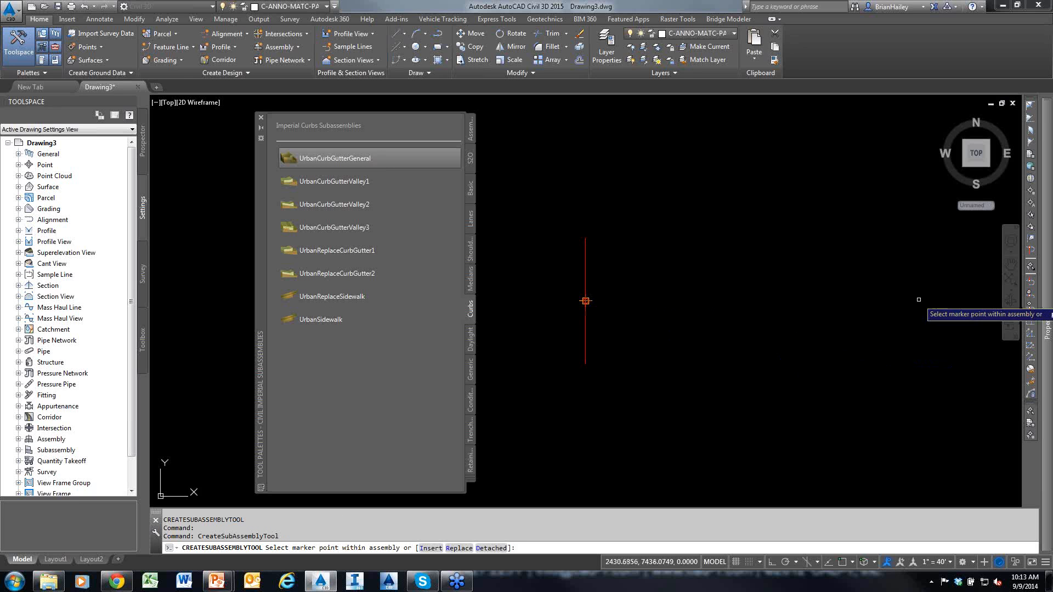
mouse_move(1047, 313)
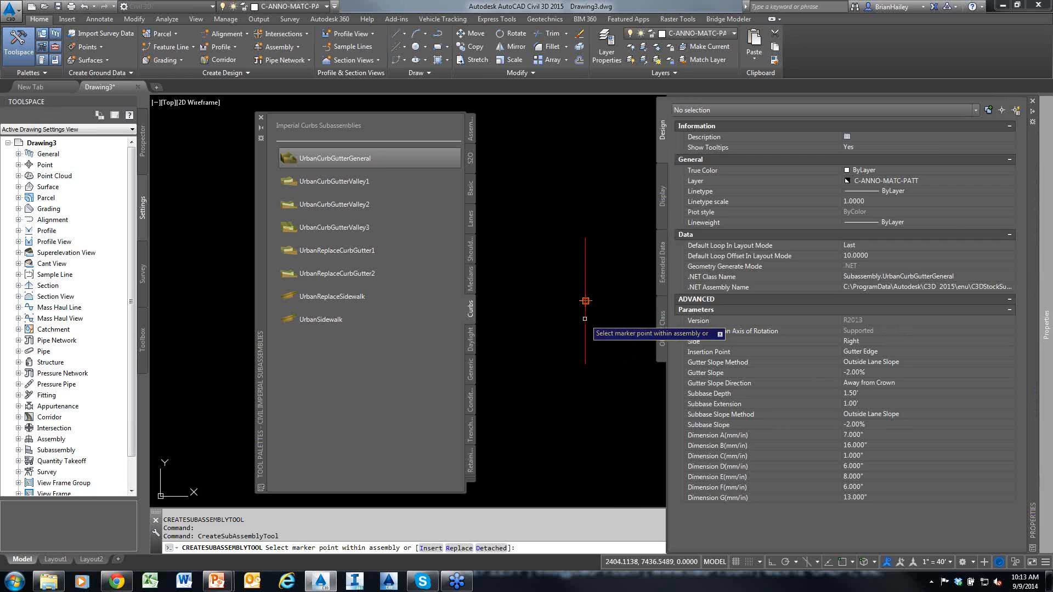
scroll(576, 320, "up", 4)
scroll(576, 320, "up", 2)
key("Escape")
key("Escape")
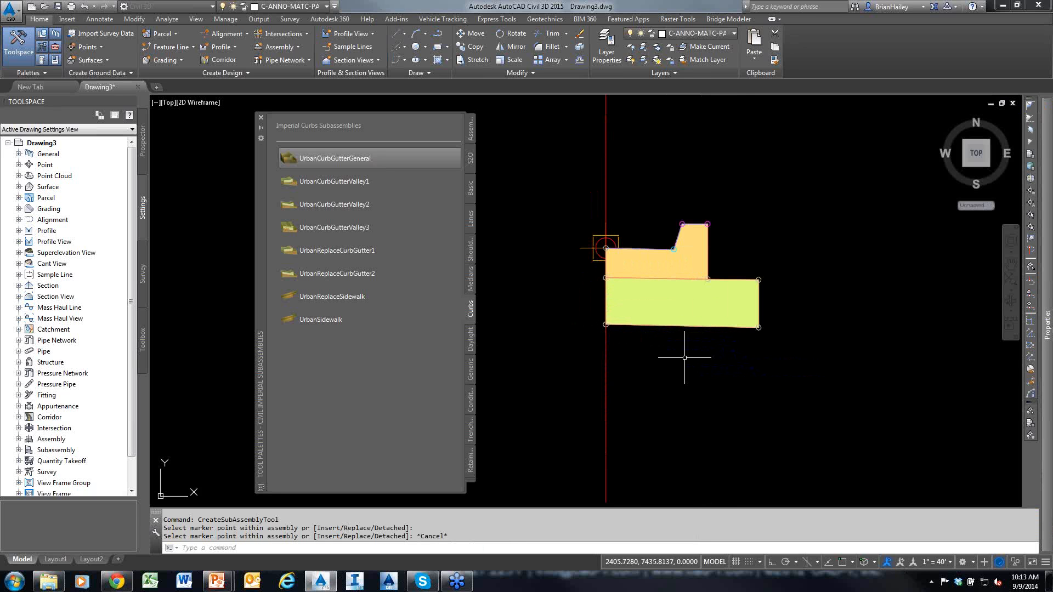
Step: Move the curb-and-gutter subassembly from its flowline endpoint to the assembly marker's insertion point
left_click(706, 355)
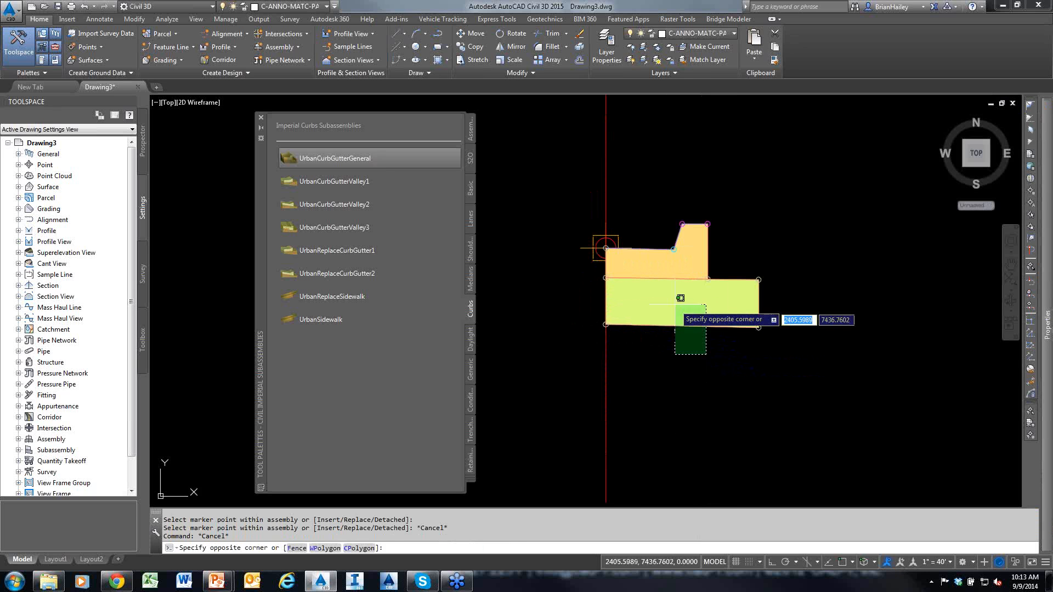
left_click(674, 305)
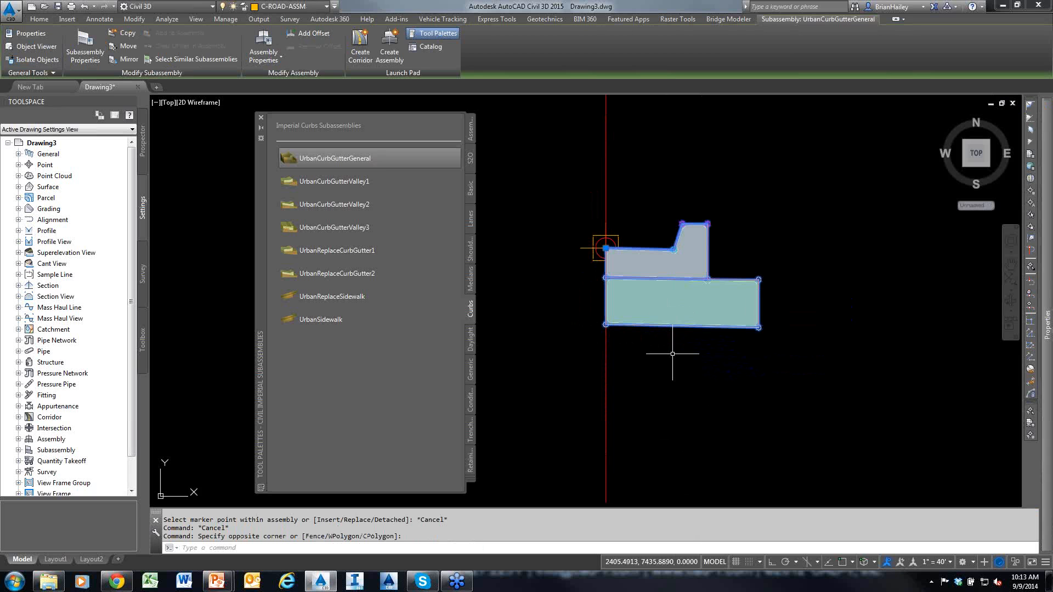
type("M")
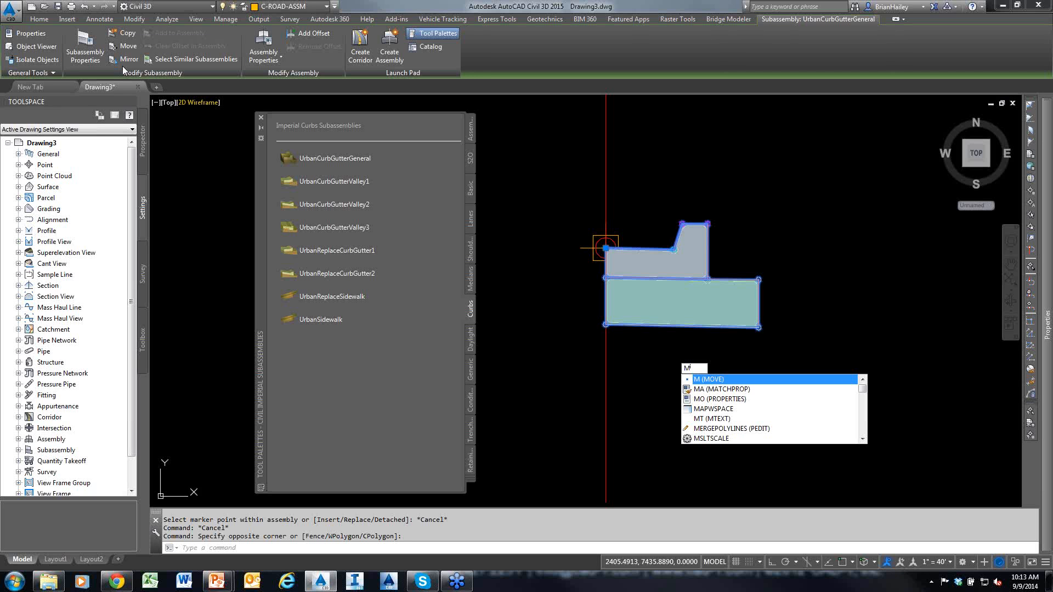
key("Return")
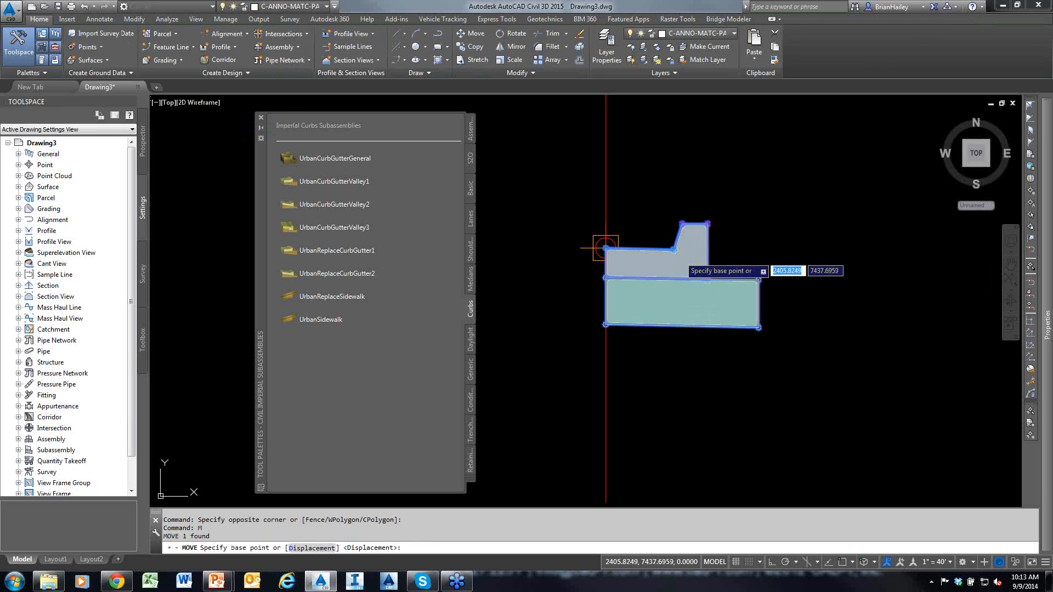
left_click(674, 249)
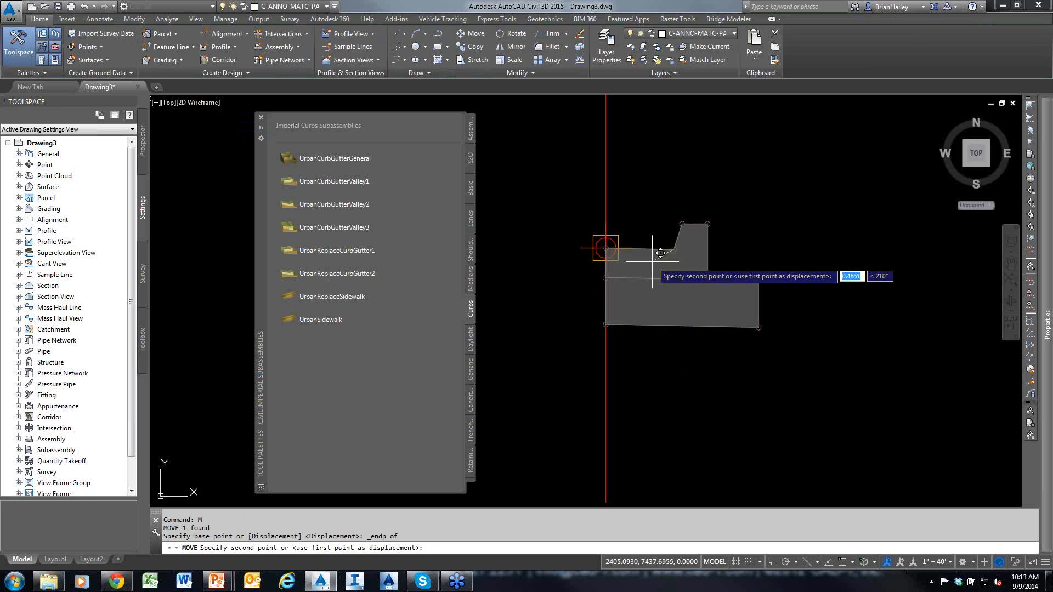
right_click(620, 223, "shift")
key("s")
left_click(605, 248)
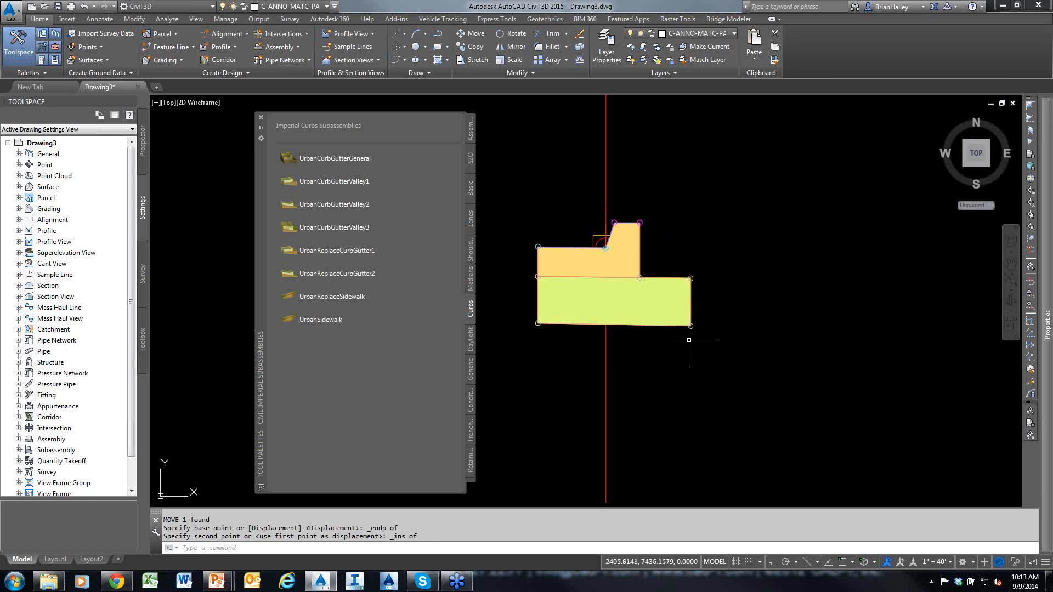
key("Escape")
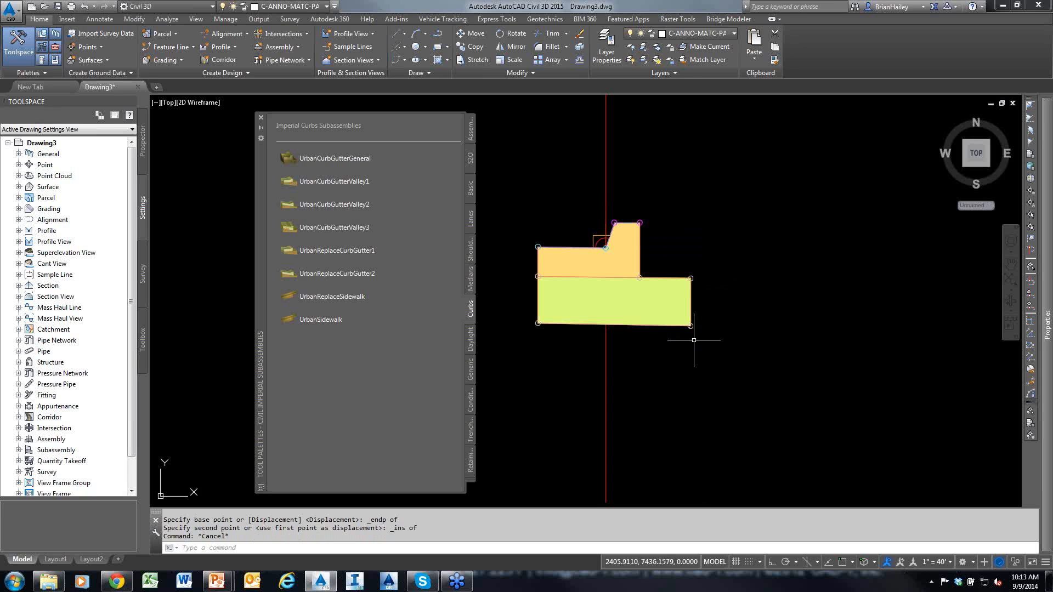
Step: Examine the curb and gutter's flange point and flowline in relation to the assembly baseline marker
middle_click_drag(606, 381, 679, 368)
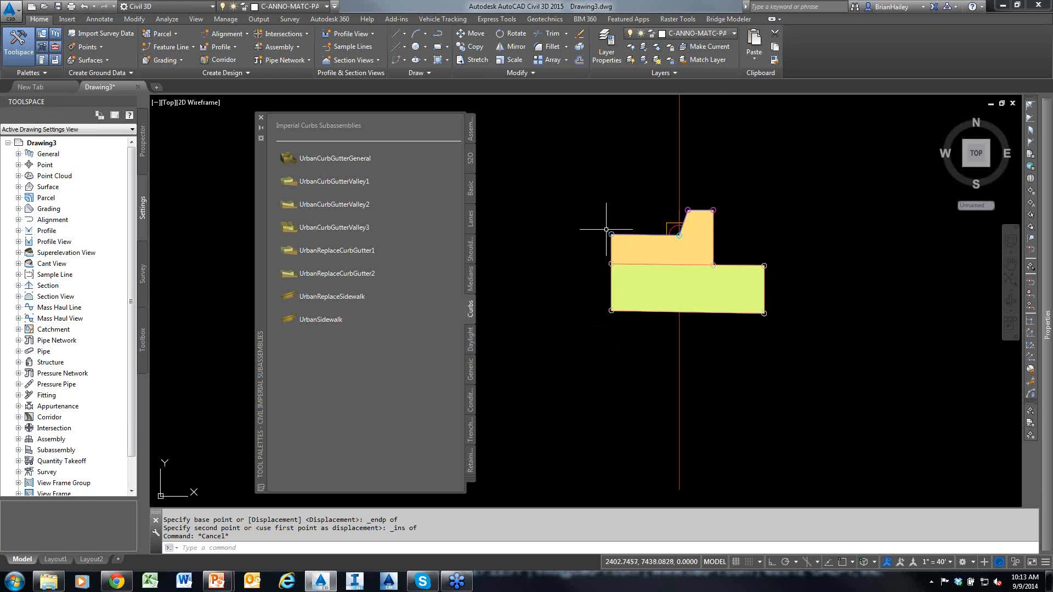
scroll(606, 235, "up", 2)
scroll(606, 235, "up", 1)
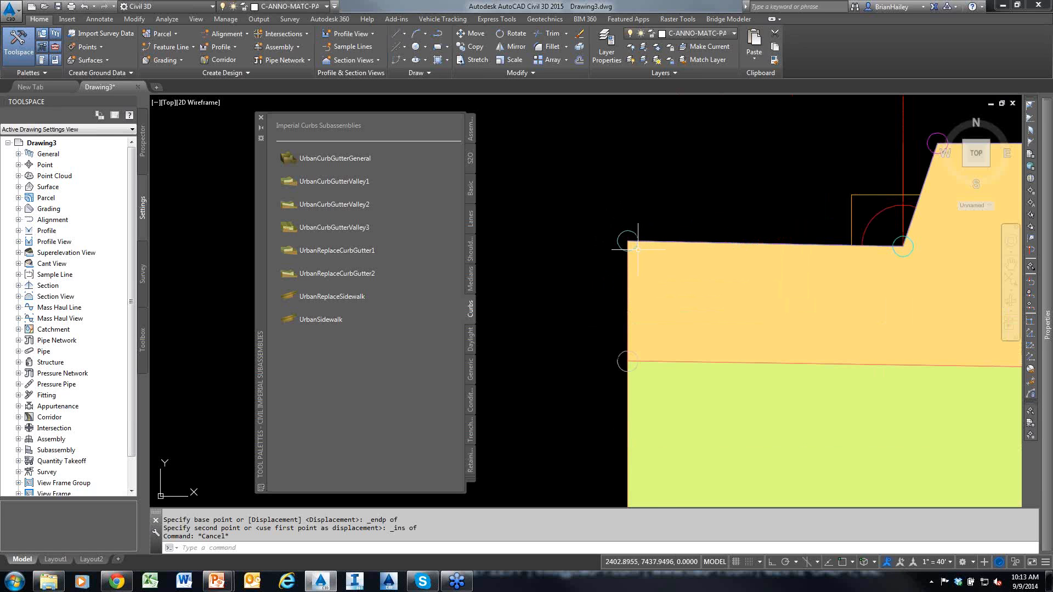
mouse_move(637, 249)
scroll(625, 219, "down", 4)
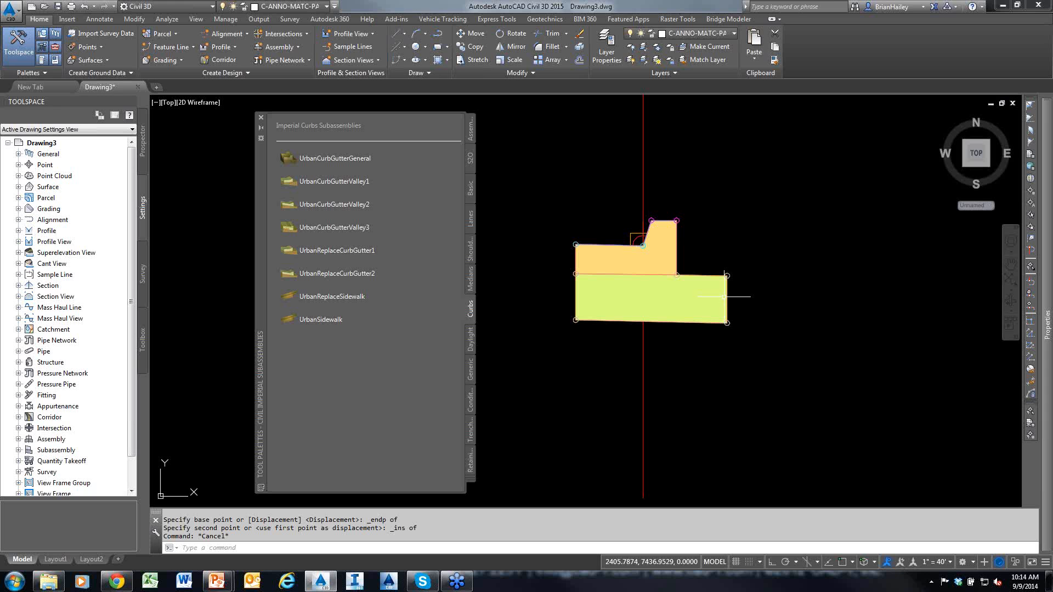
key("F9")
mouse_move(706, 372)
left_mouse_down()
mouse_move(651, 255)
mouse_move(583, 257)
mouse_move(574, 244)
mouse_move(643, 246)
left_mouse_up()
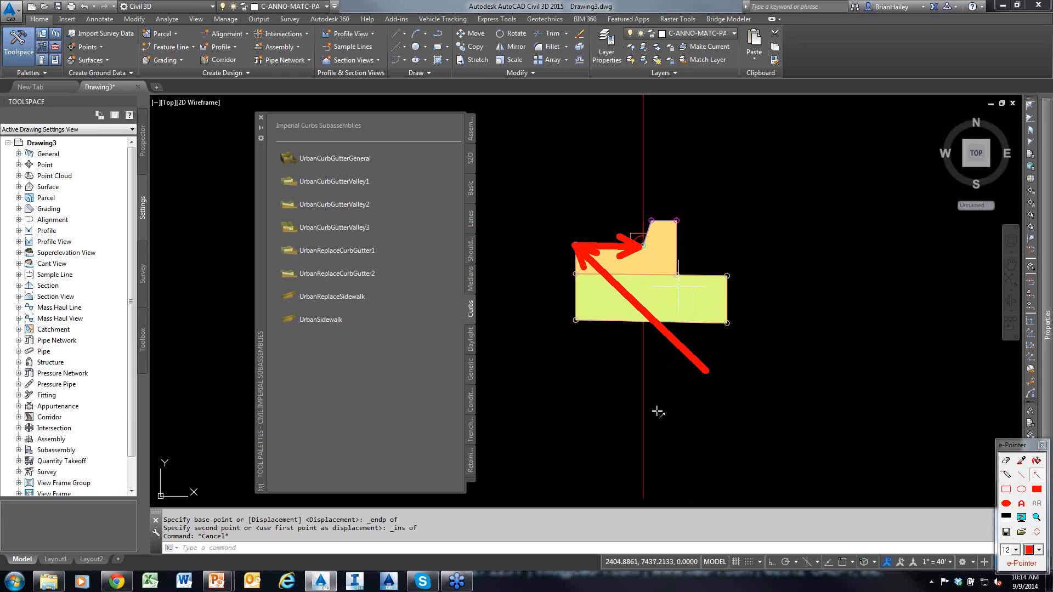
key("Escape")
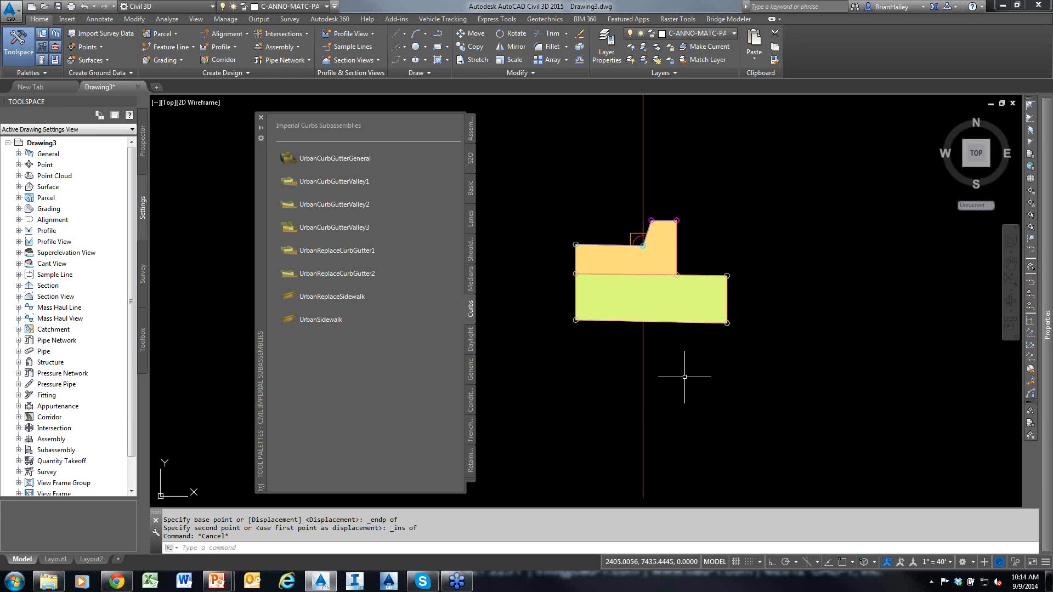
key("F9")
mouse_move(718, 398)
left_mouse_down()
mouse_move(643, 246)
mouse_move(575, 245)
left_mouse_up()
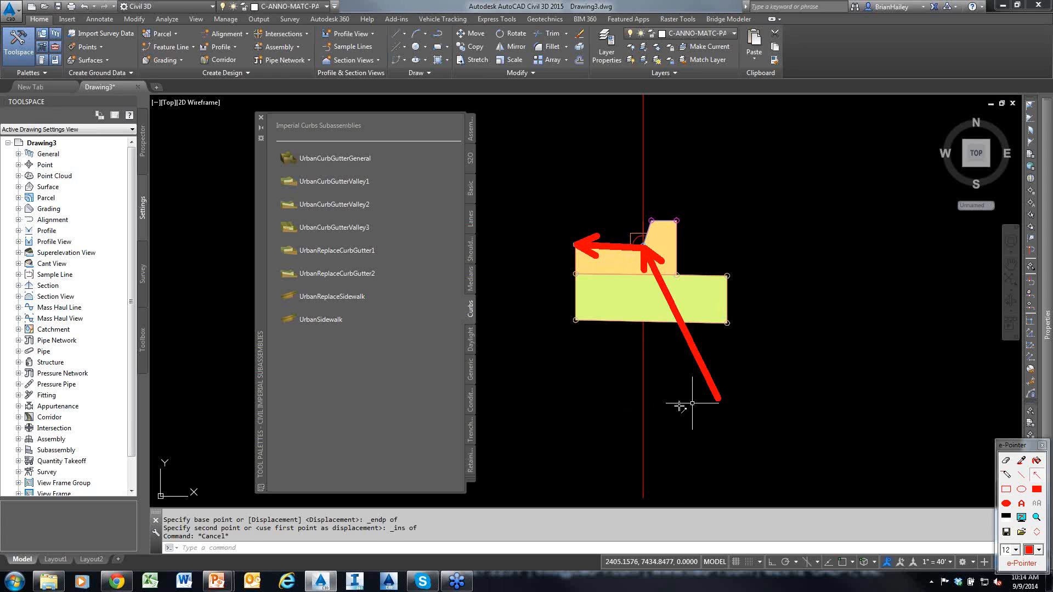
key("Escape")
Step: Set the curb-and-gutter subassembly's Dimension B, the width from flange point to gutter flowline, to 24 inches
left_click(739, 369)
left_click(682, 311)
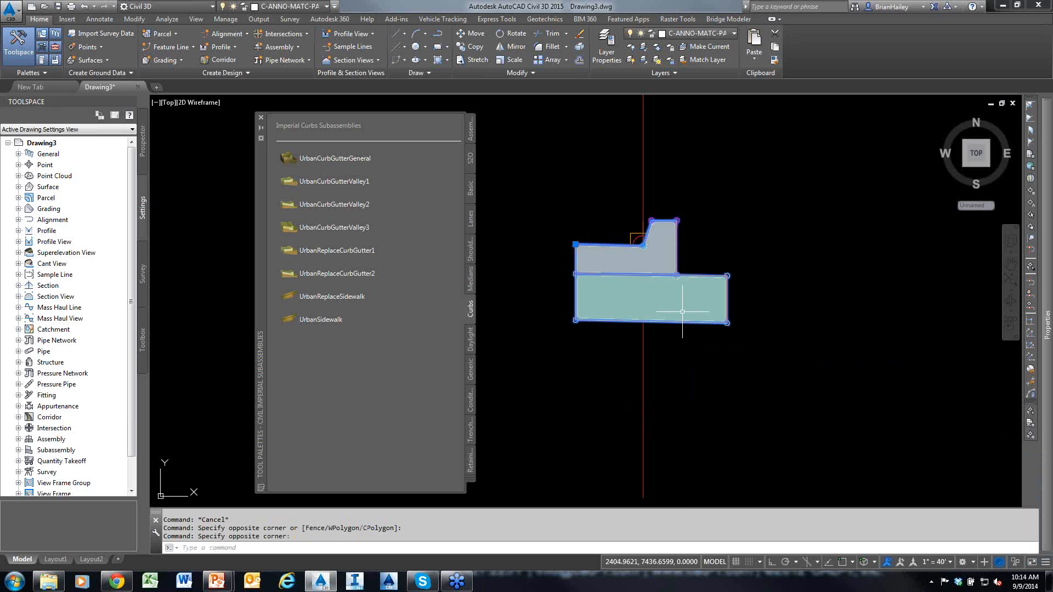
key("ctrl+1")
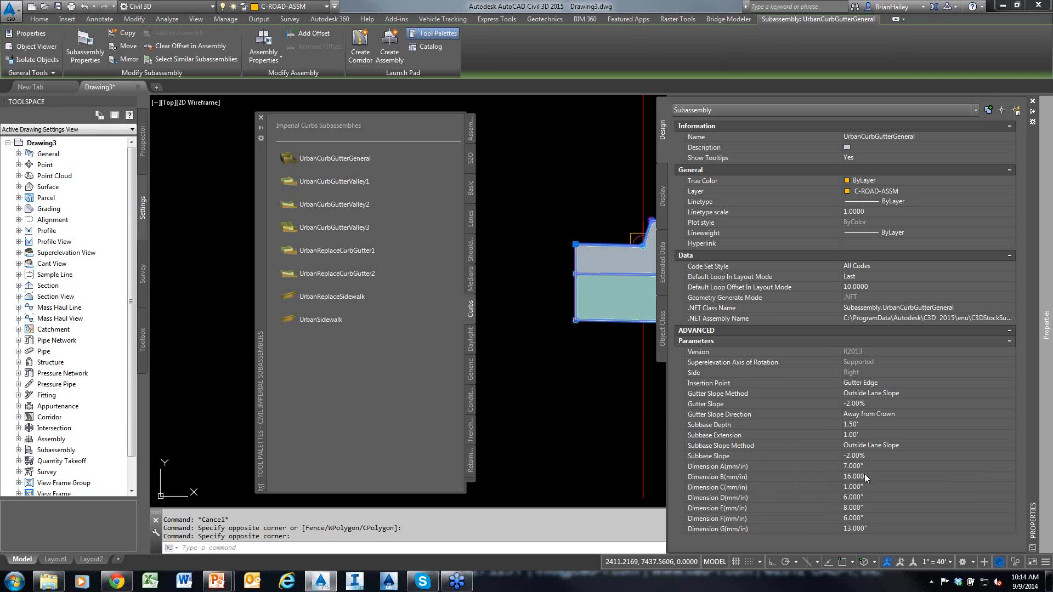
mouse_move(739, 479)
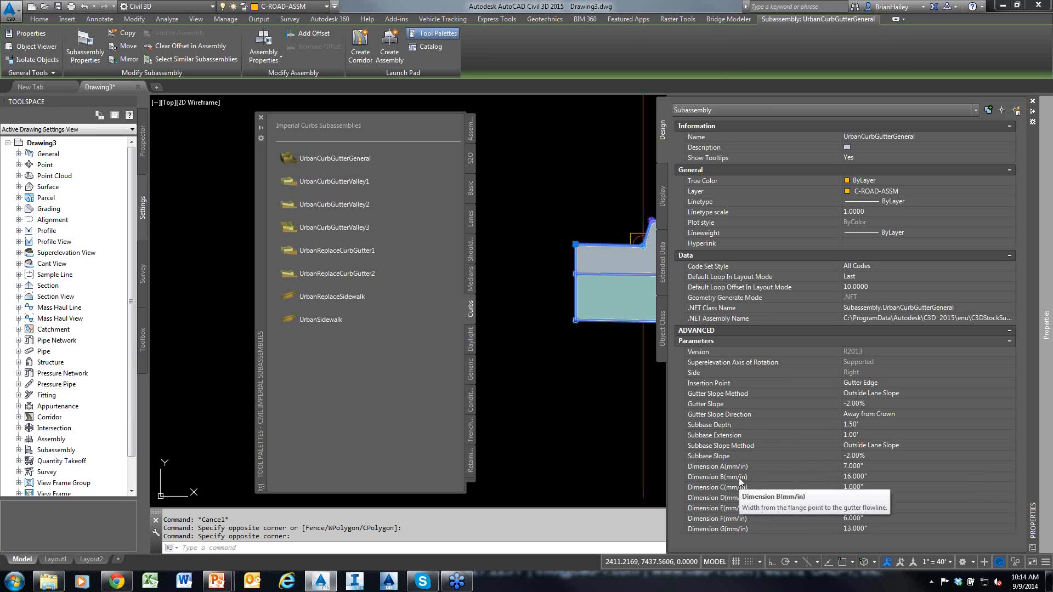
left_click(853, 477)
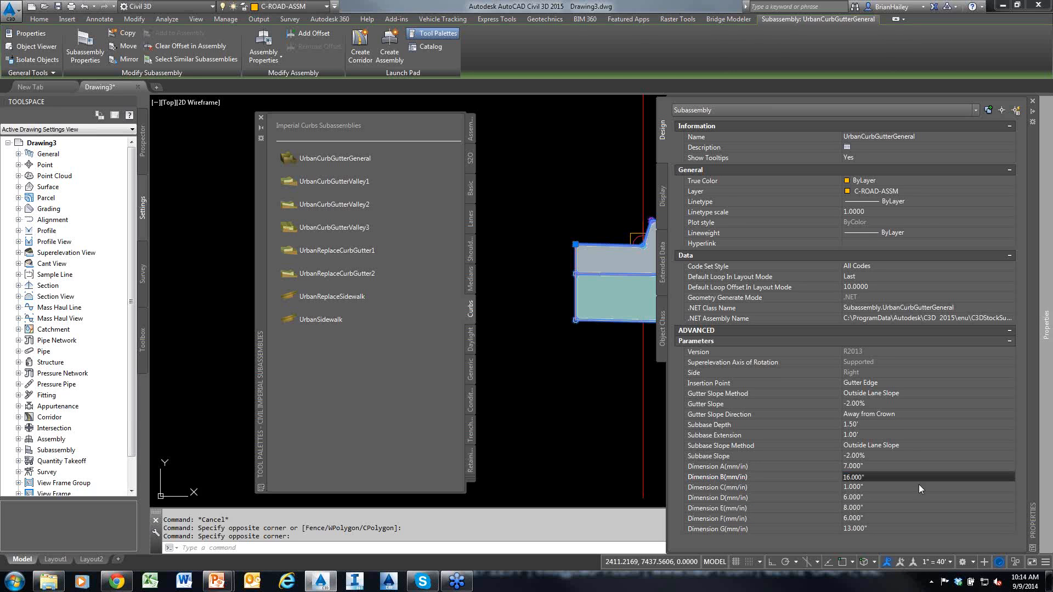
type("2DSECTION")
left_click(883, 477)
type("24")
key("Return")
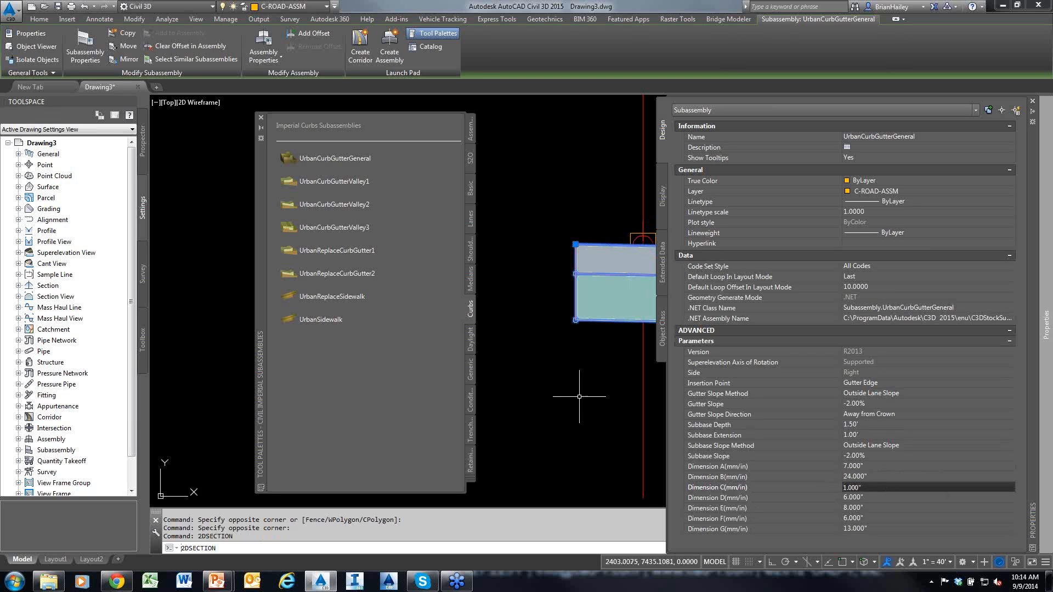
key("Escape")
key("Escape")
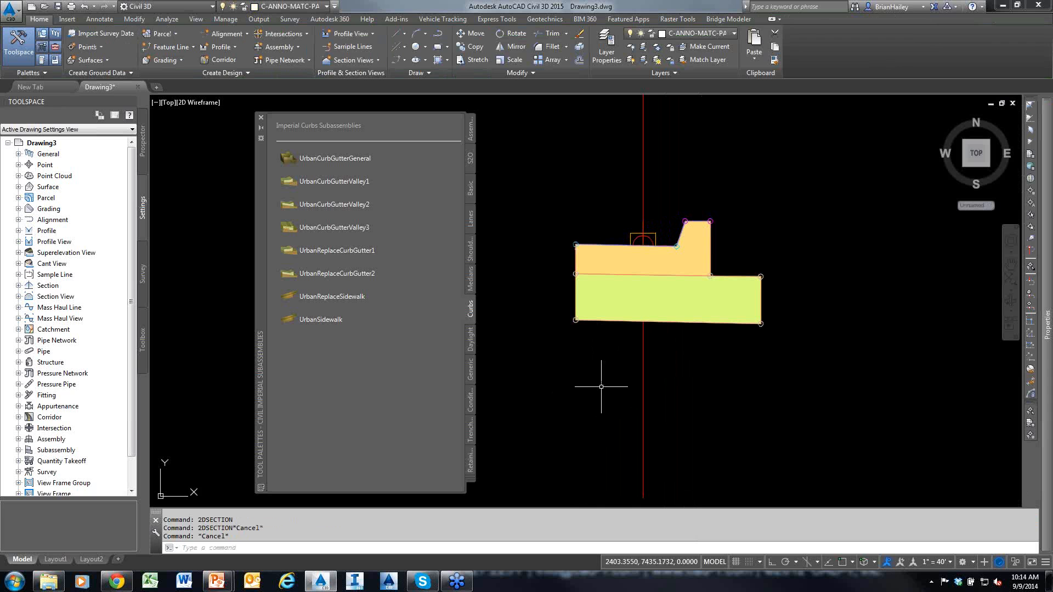
left_click_drag(654, 256, 641, 247)
left_click_drag(642, 247, 575, 244)
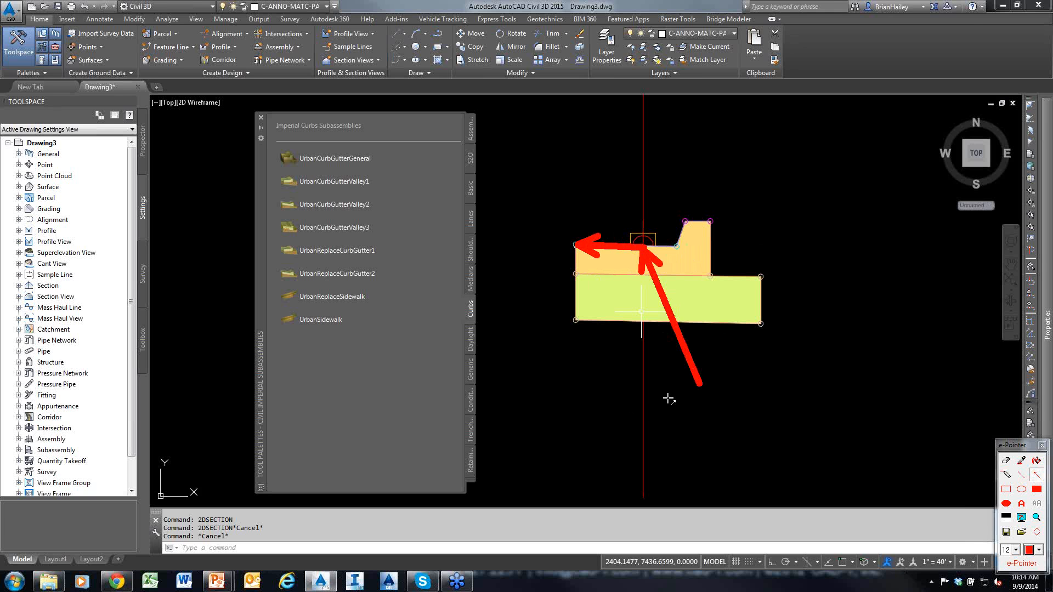
key("Escape")
key("Escape")
key("Escape")
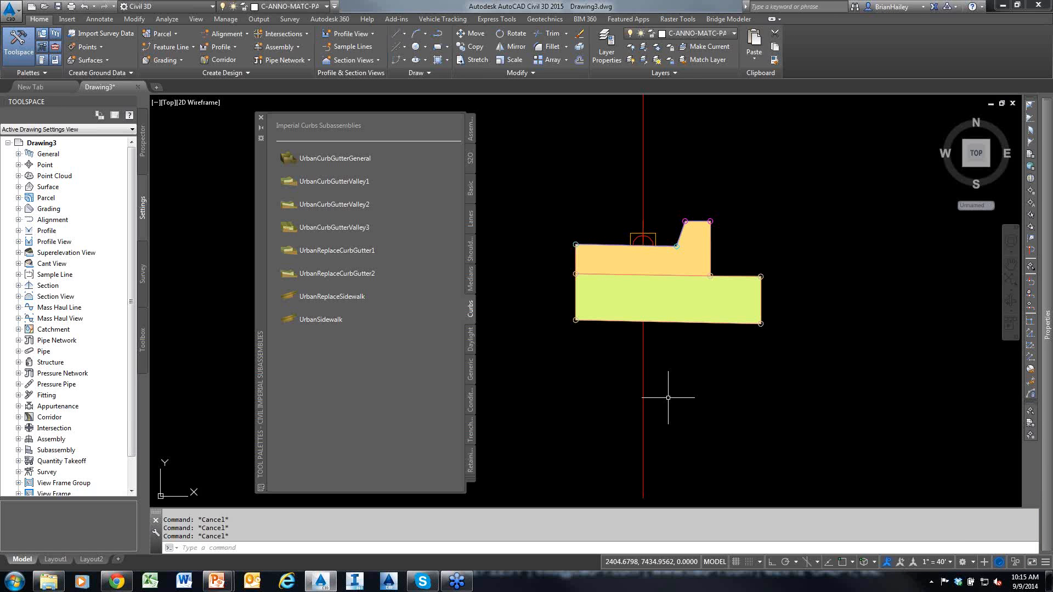
Step: Close Drawing3 without saving its changes
type("close")
key("Return")
key("n")
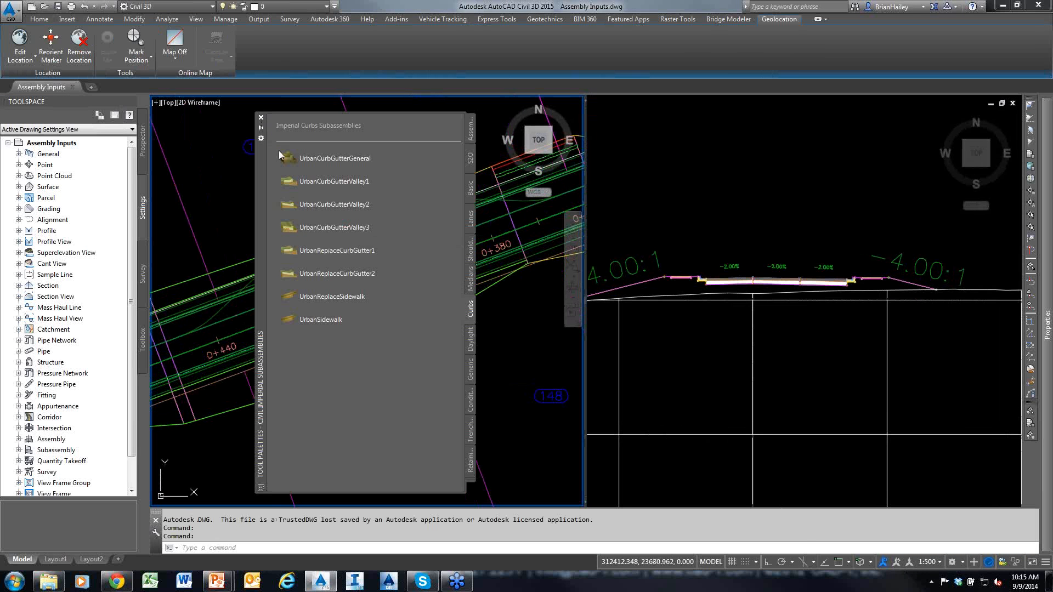
Step: Examine the inside and outside lane subassemblies on the right side of the road assembly
left_click(673, 363)
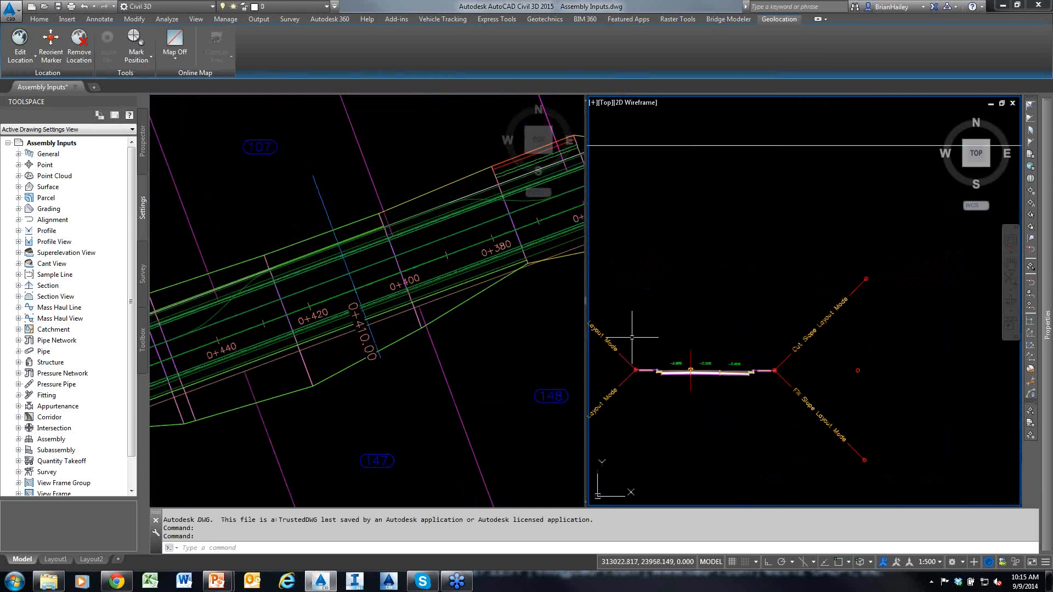
scroll(801, 434, "up", 5)
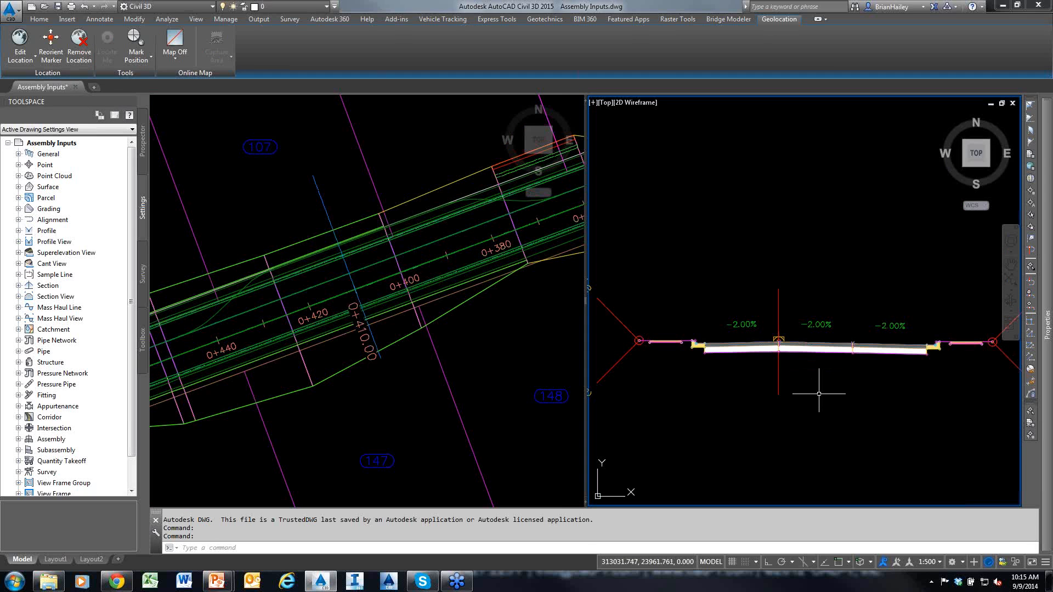
left_click(779, 346)
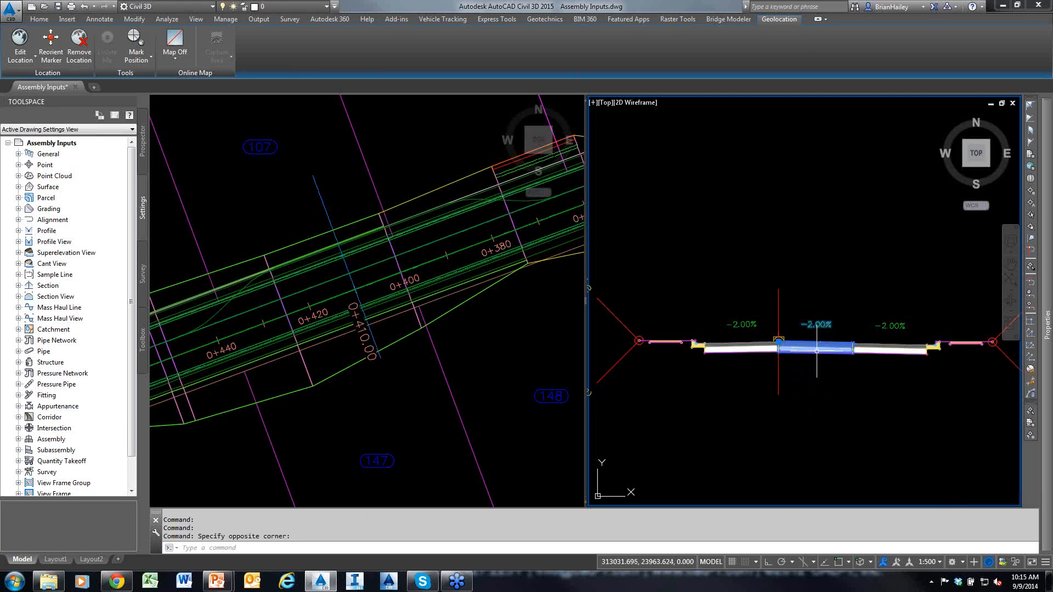
left_click(866, 418)
key("Escape")
left_click(880, 350)
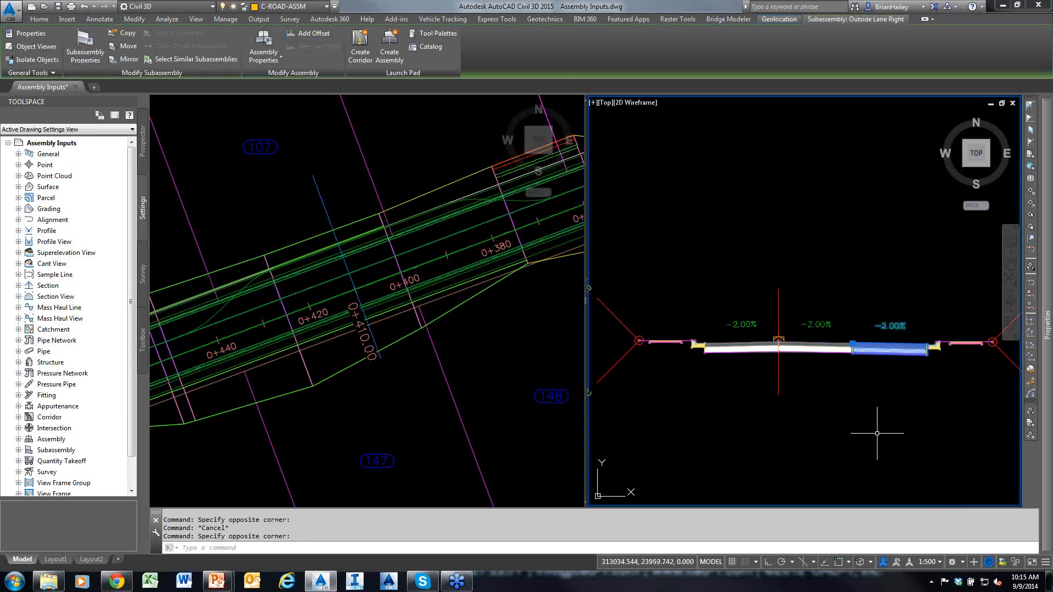
left_click(875, 432)
key("Escape")
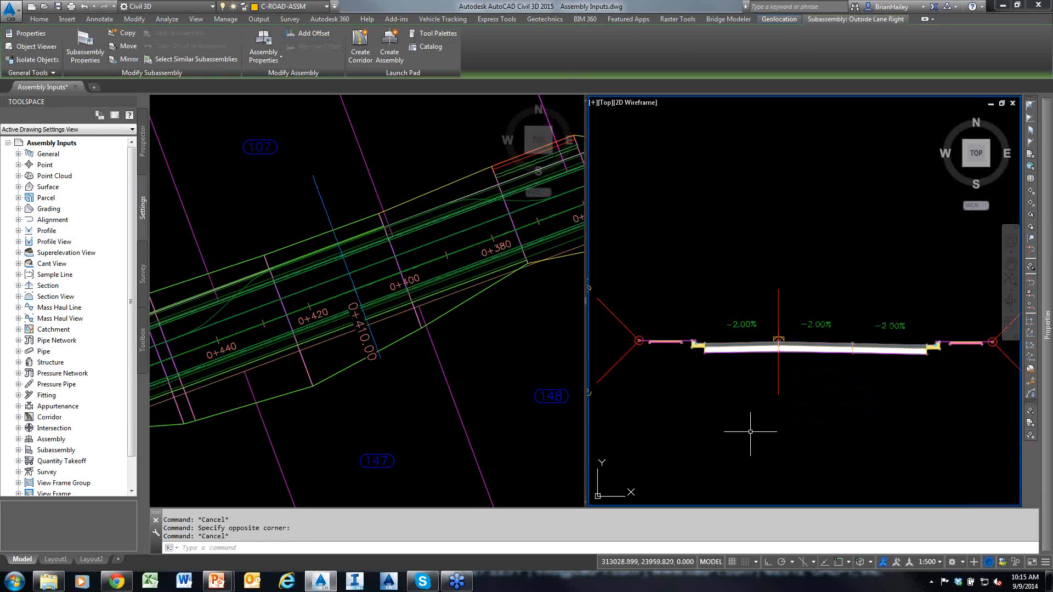
Step: Inspect the feature line crossing the corridor in plan and the assembly's inside right lane
left_click(237, 311)
left_click(222, 310)
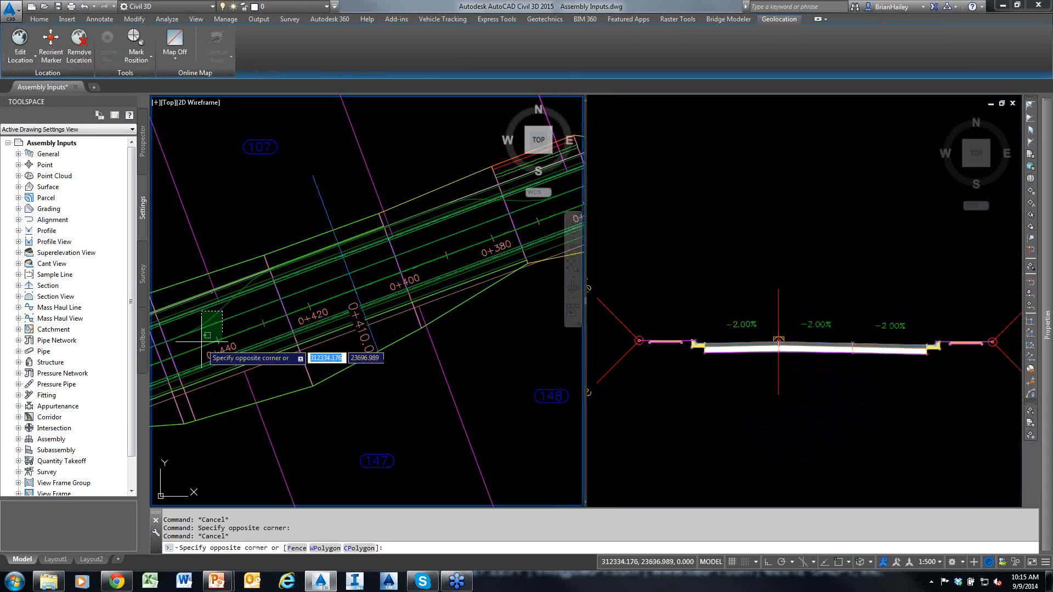
left_click(194, 349)
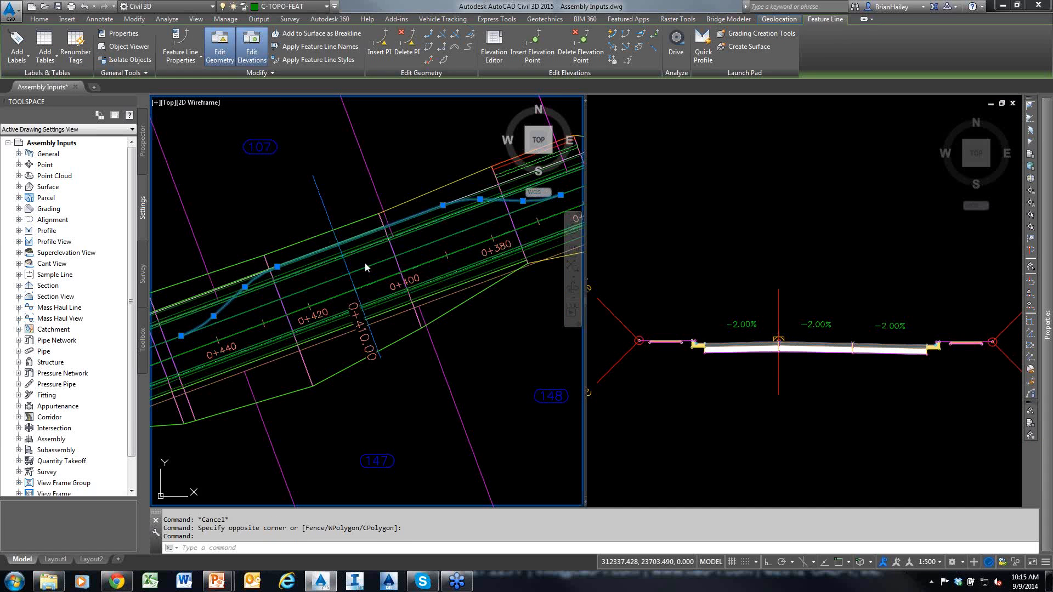
mouse_move(405, 375)
mouse_move(424, 237)
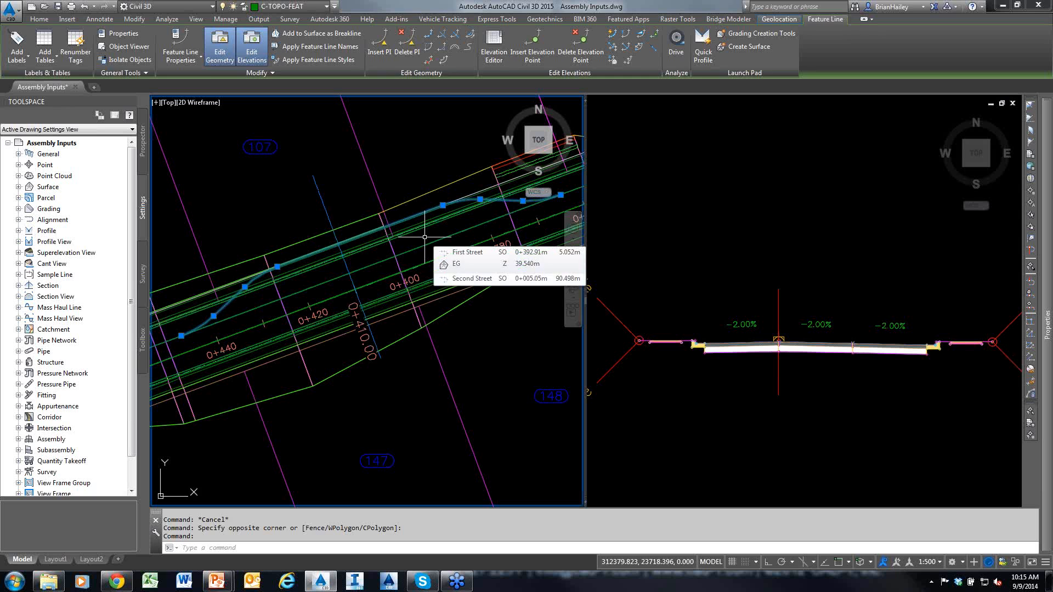
key("Escape")
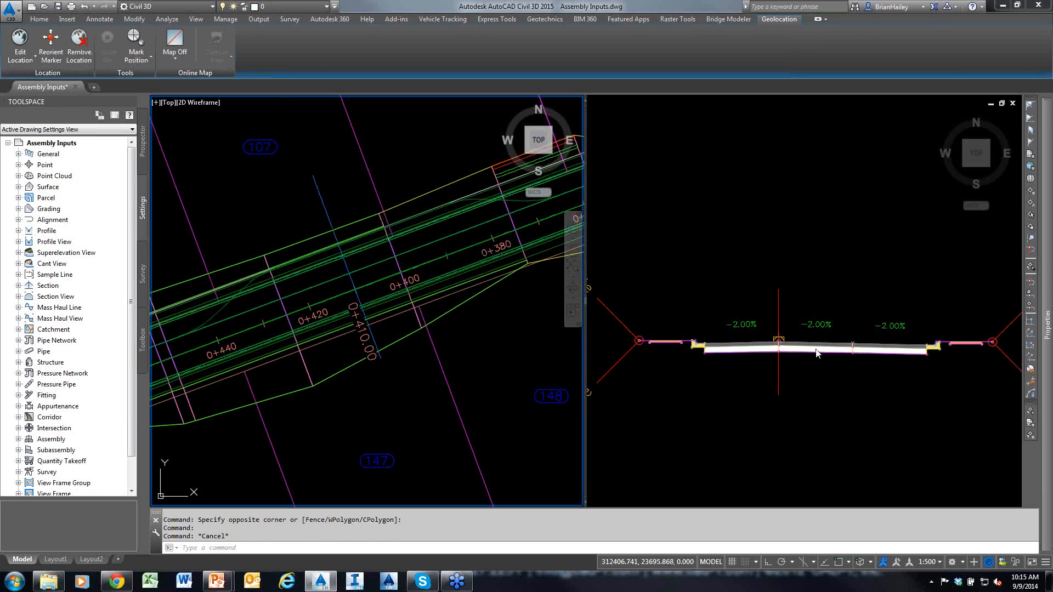
left_click(816, 353)
left_click(813, 351)
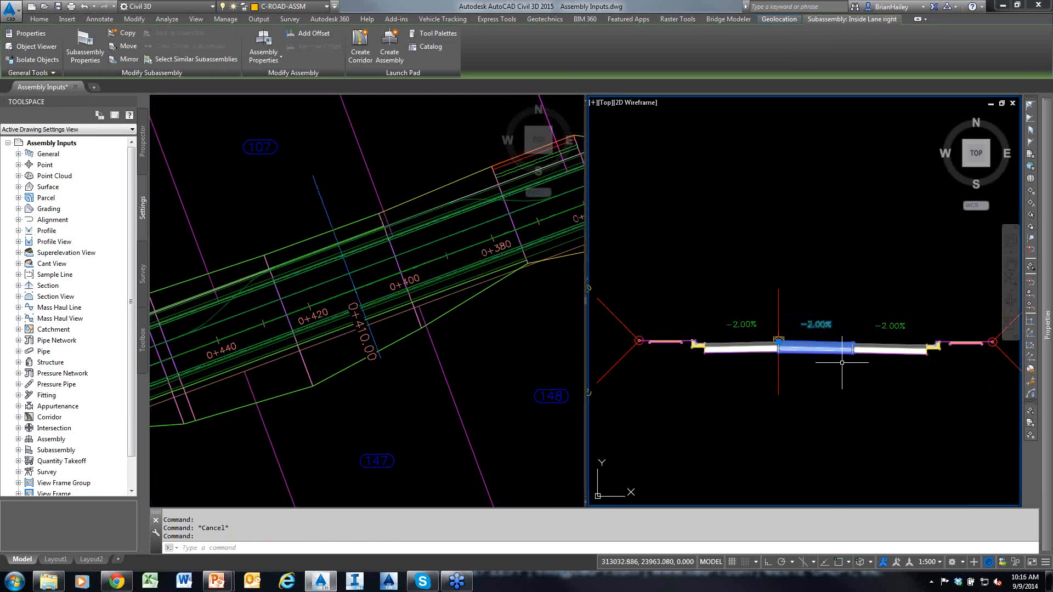
key("Escape")
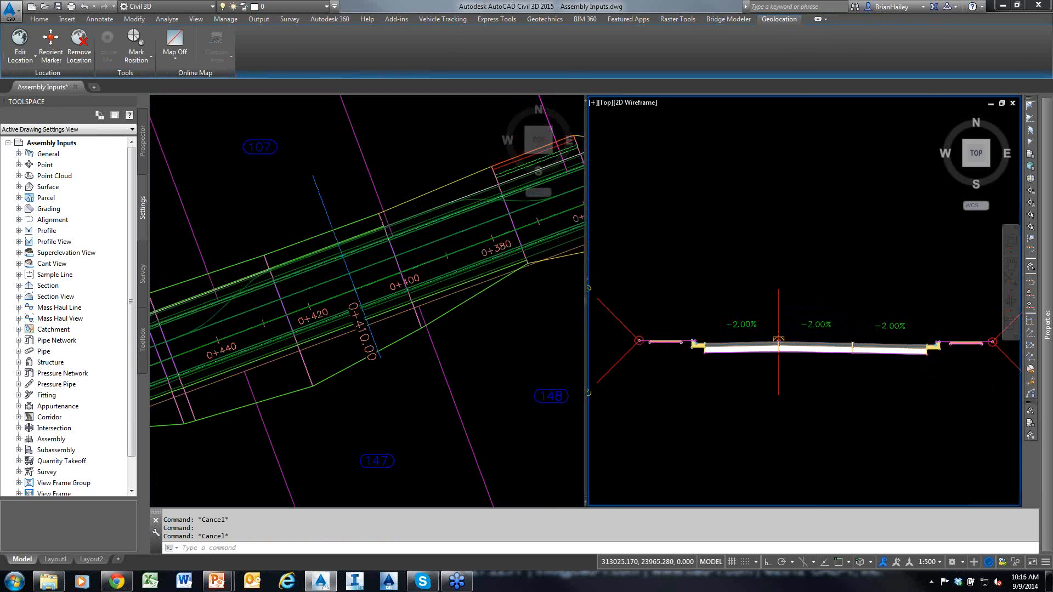
Step: Examine the 0+410.00 section view together with its matching sample line in the plan view
scroll(679, 318, "down", 4)
scroll(677, 320, "down", 6)
middle_click_drag(831, 328, 746, 370)
scroll(797, 345, "up", 6)
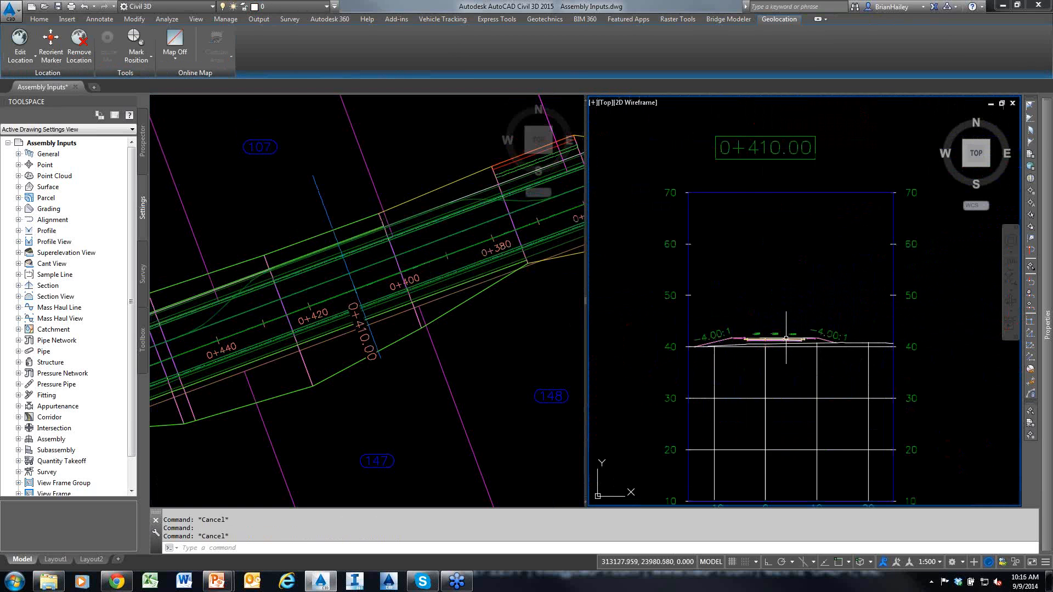
scroll(790, 345, "up", 3)
left_click(321, 195)
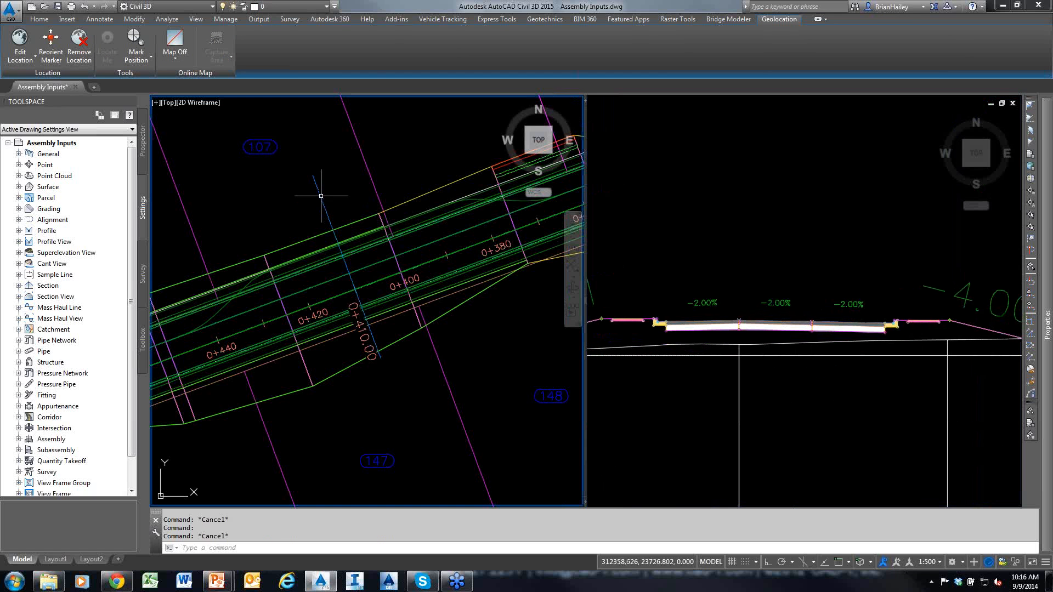
left_click(322, 195)
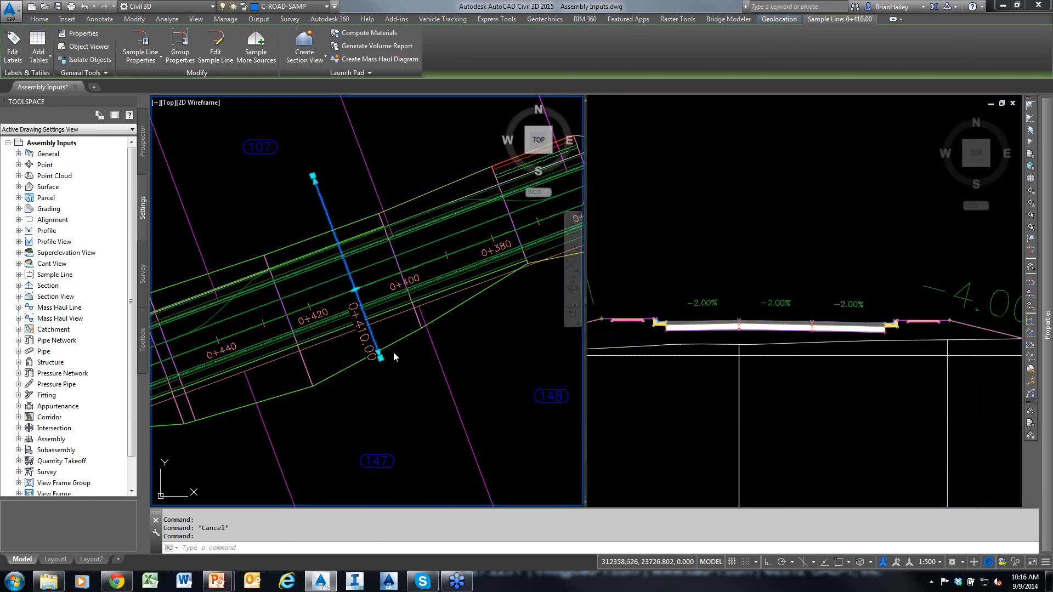
key("Escape")
left_click(406, 384)
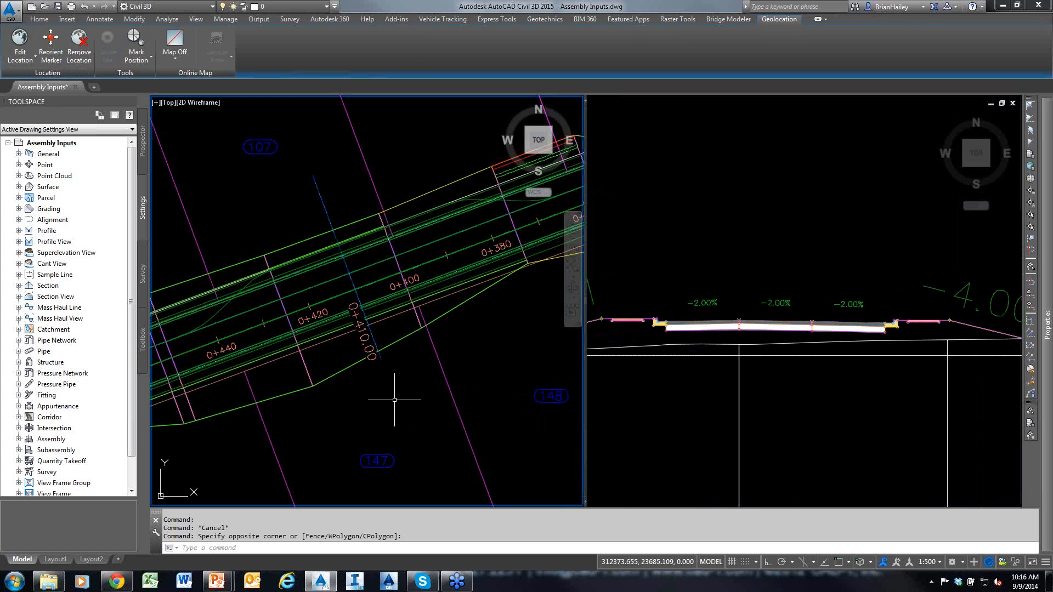
Step: Open the target mapping of the corridor region RG - Primary Road Full Section - (3)
left_click(284, 311)
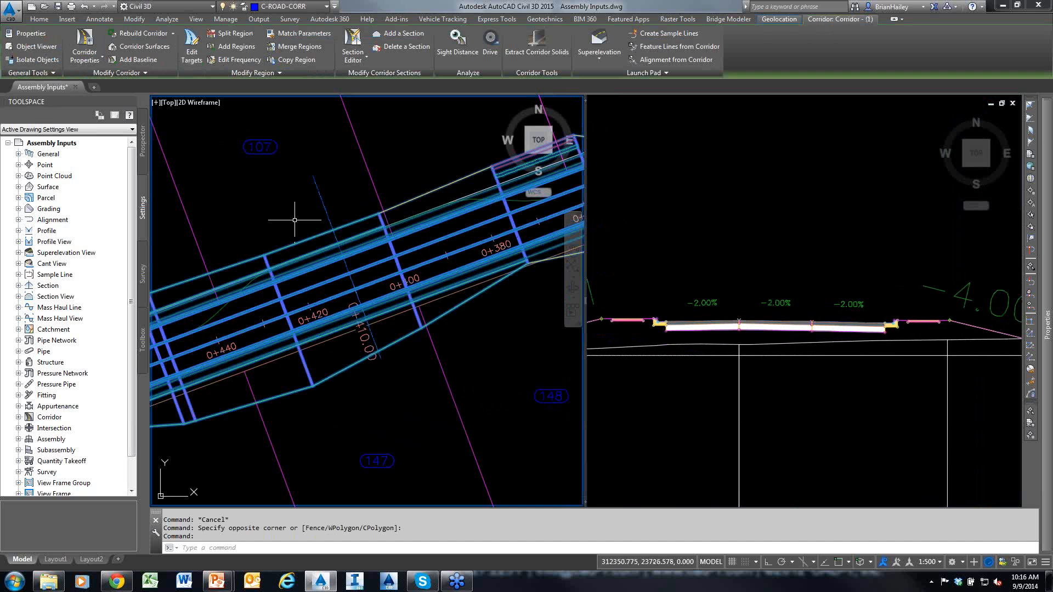
left_click(191, 46)
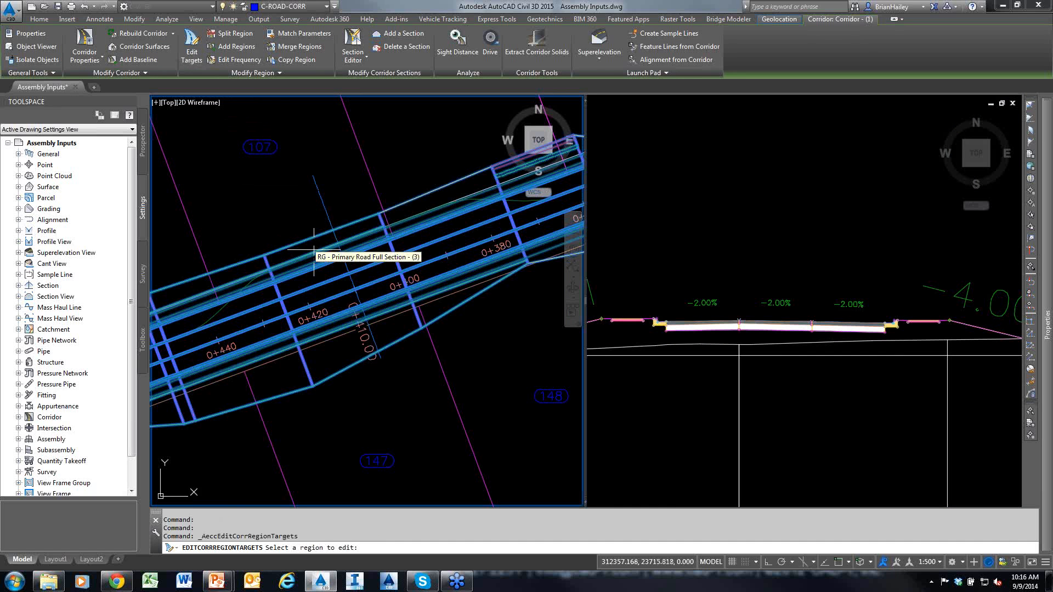
left_click(336, 284)
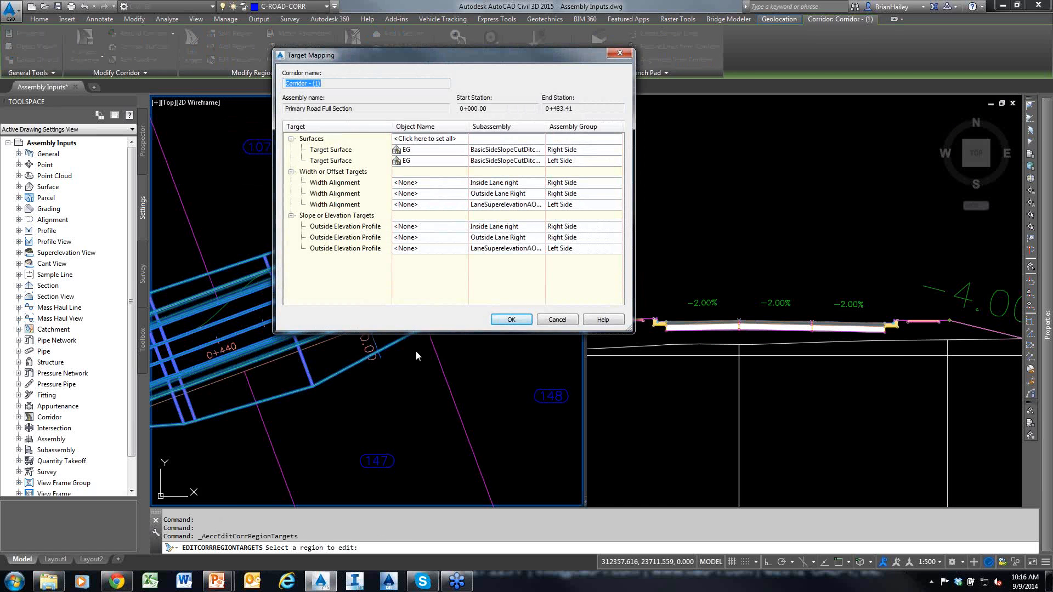
Step: Target the inside right lane's width alignment to the feature line crossing the corridor, naming that line with the default name template
left_click(493, 185)
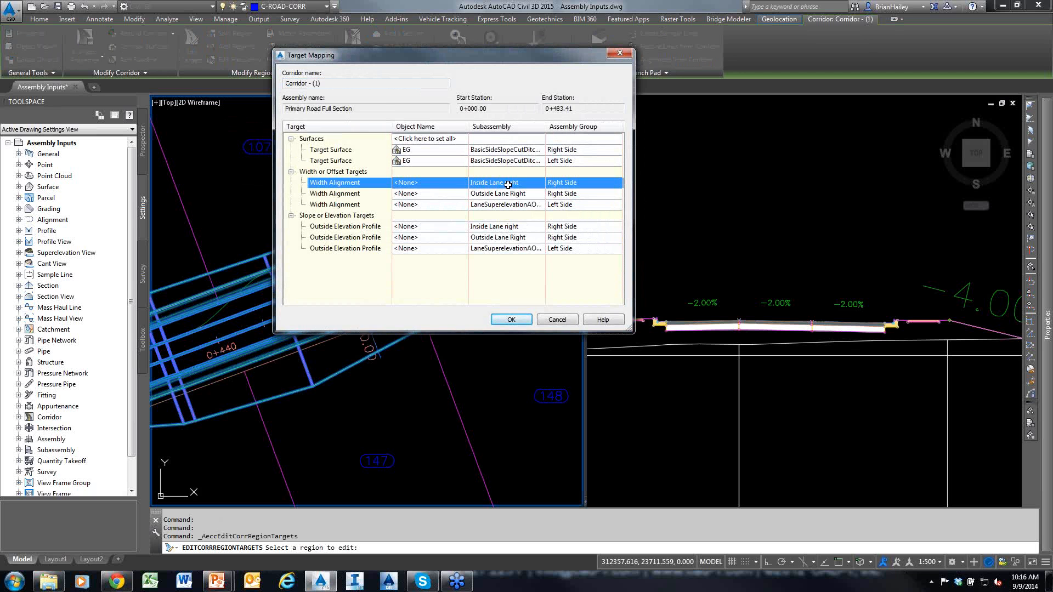
left_click(422, 184)
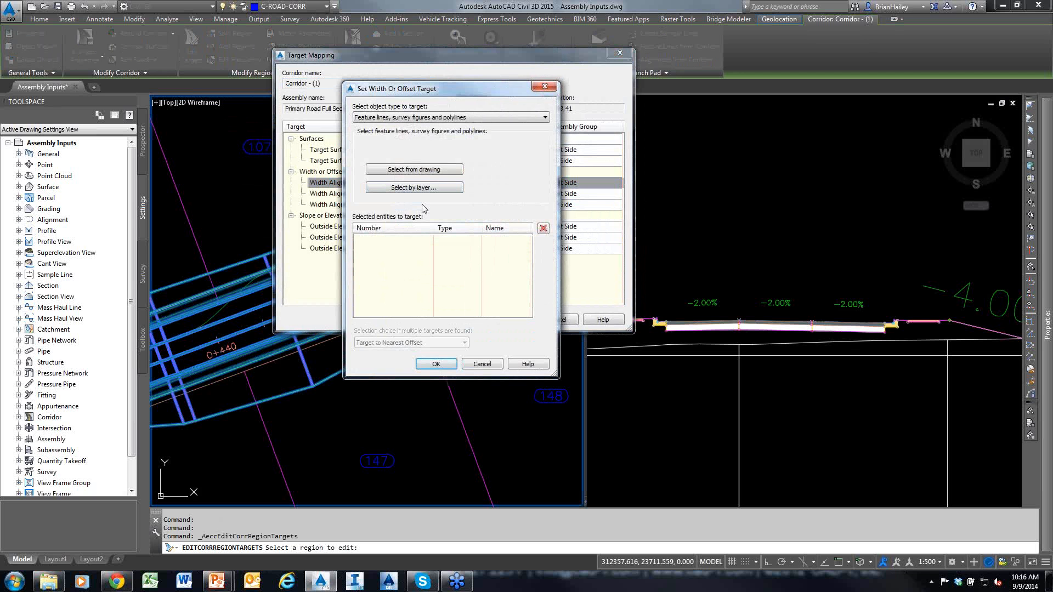
left_click(382, 118)
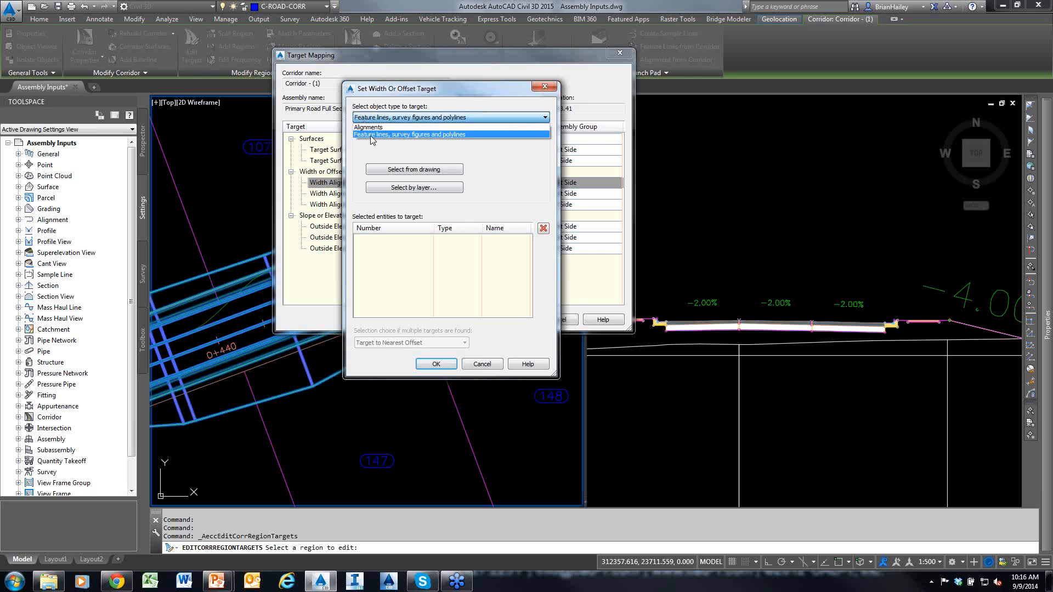
left_click(372, 136)
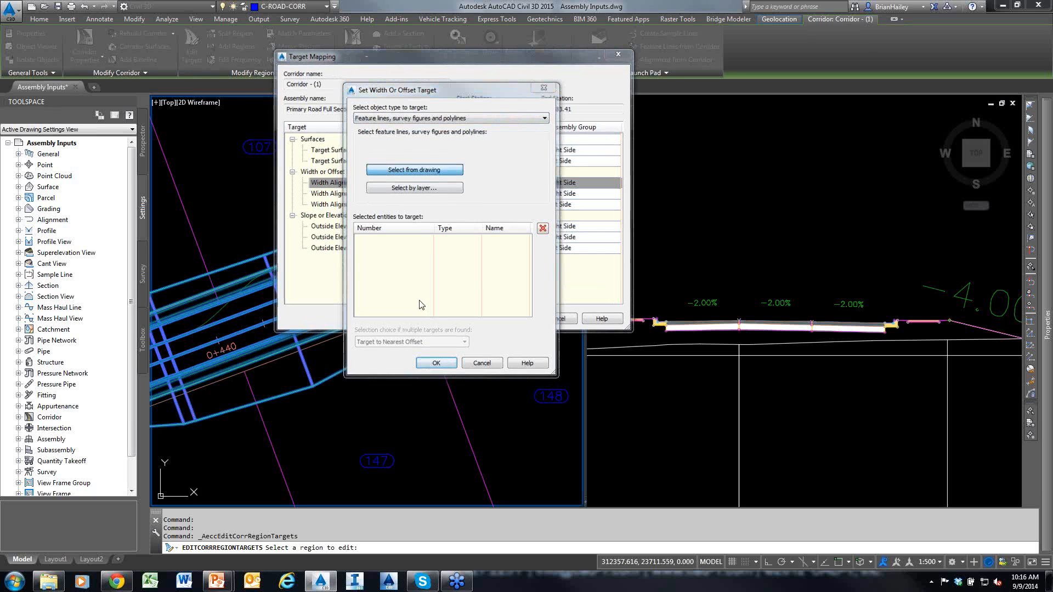
left_click(413, 169)
left_click(246, 312)
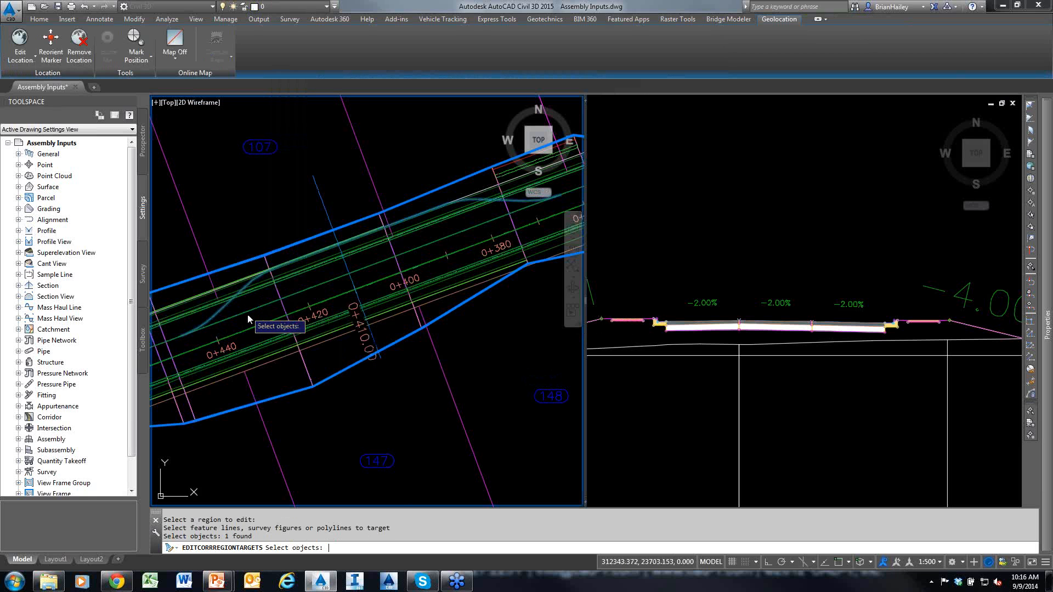
key("Return")
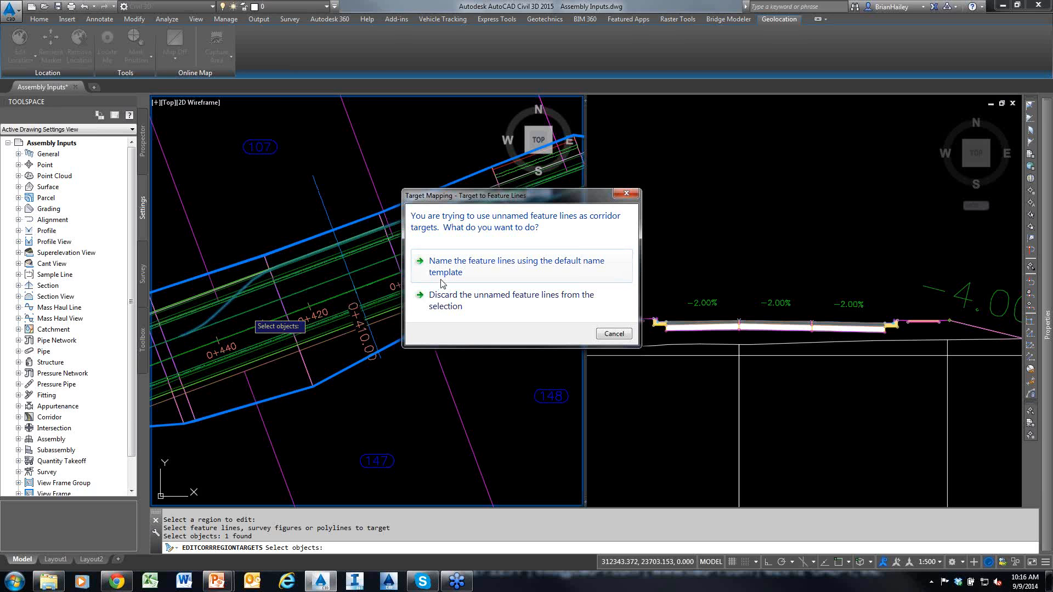
left_click(460, 273)
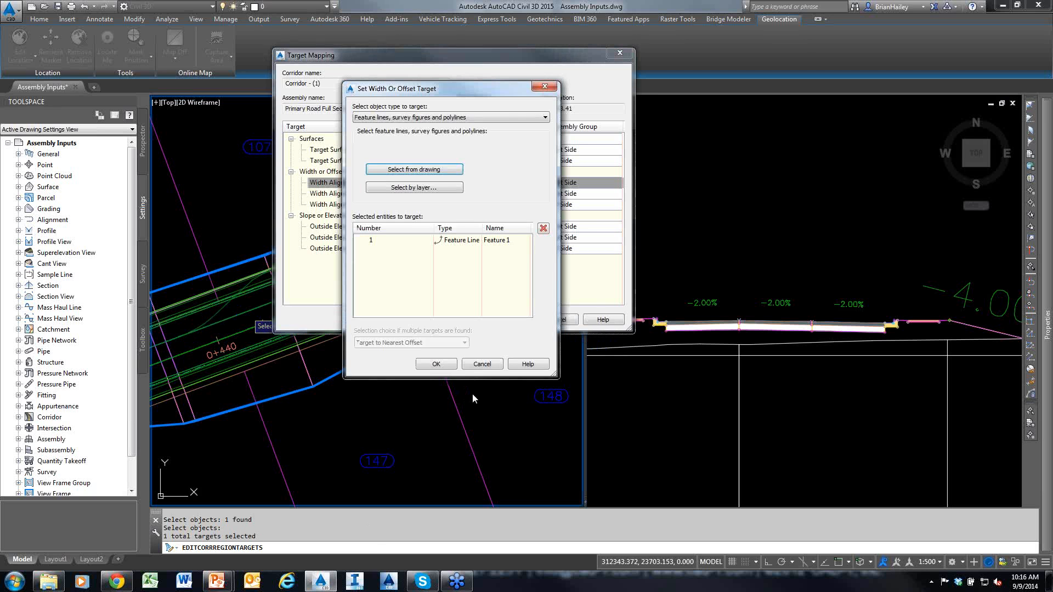
left_click(434, 367)
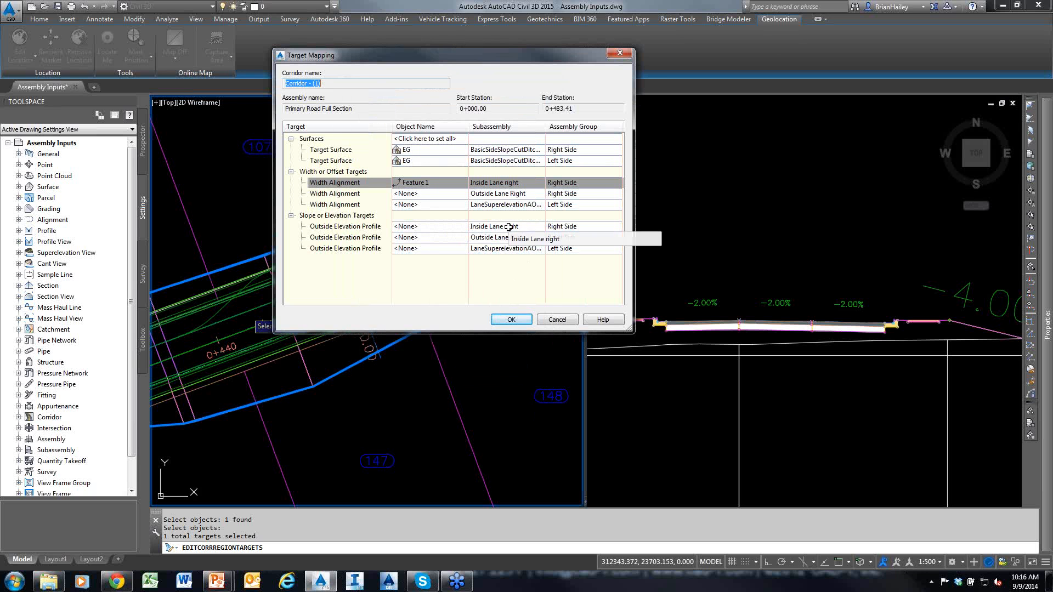
Step: Target the inside right lane's outside elevation profile to the same feature line and apply the region's target mapping
left_click(435, 227)
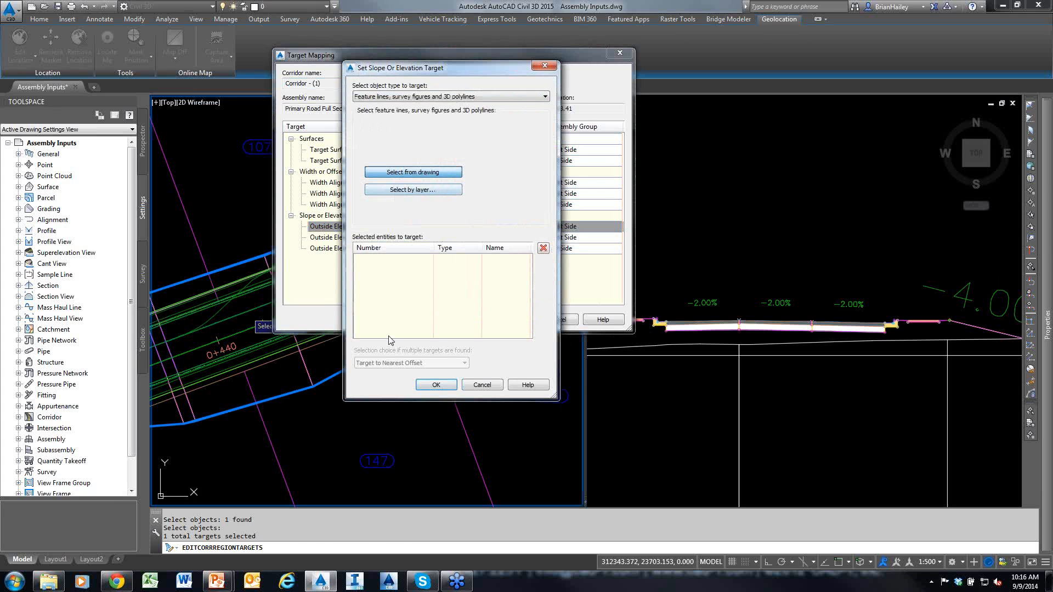
left_click(230, 301)
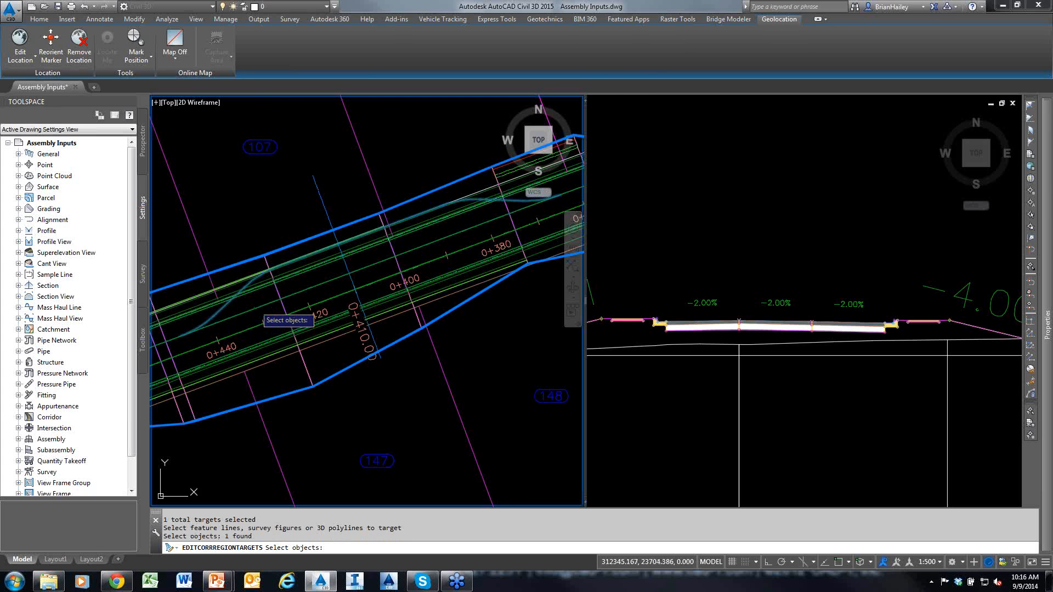
key("Return")
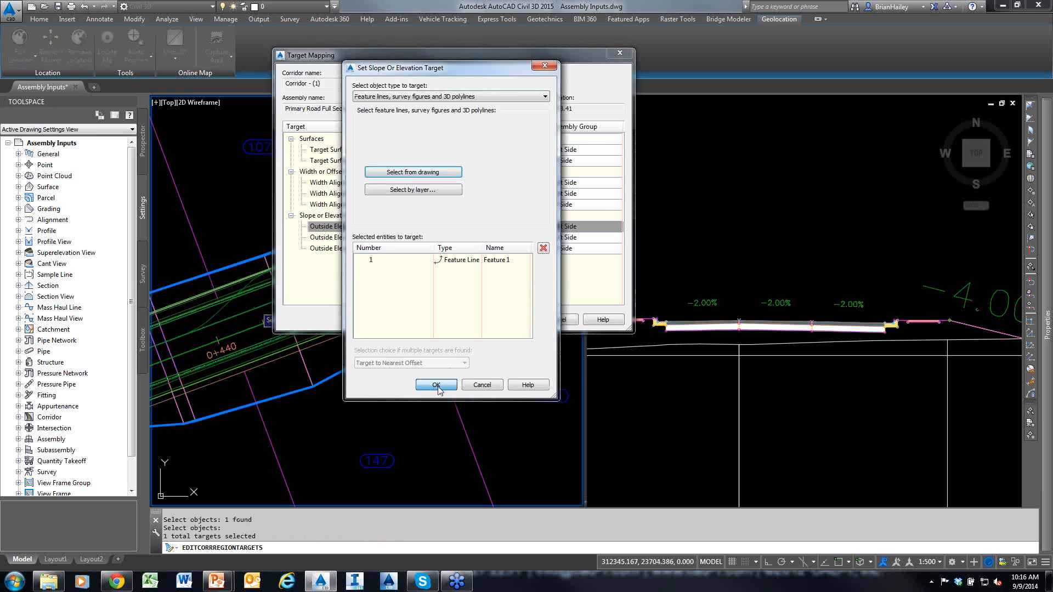
left_click(436, 383)
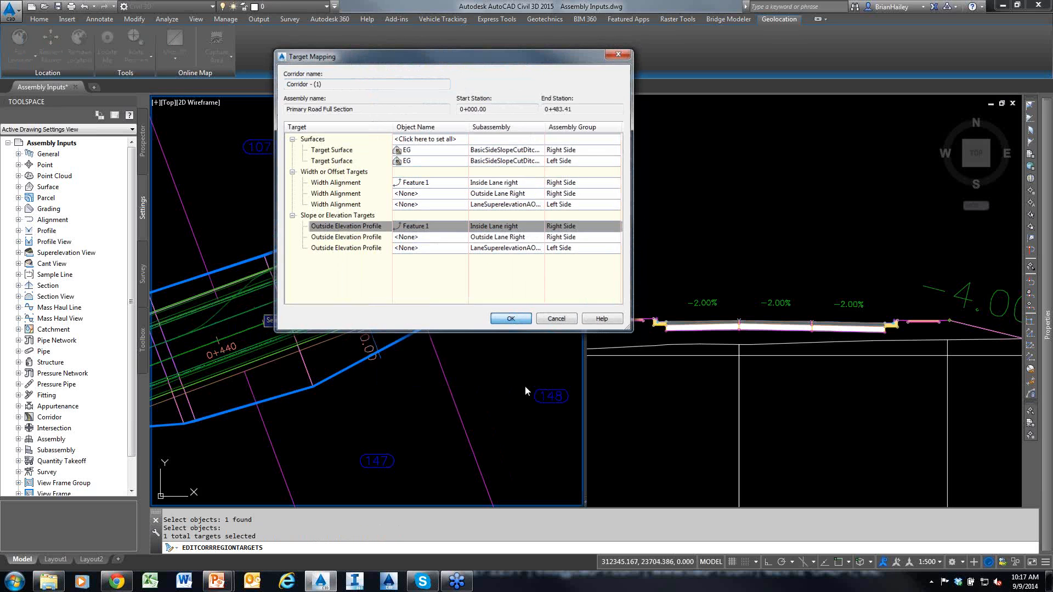
key("Return")
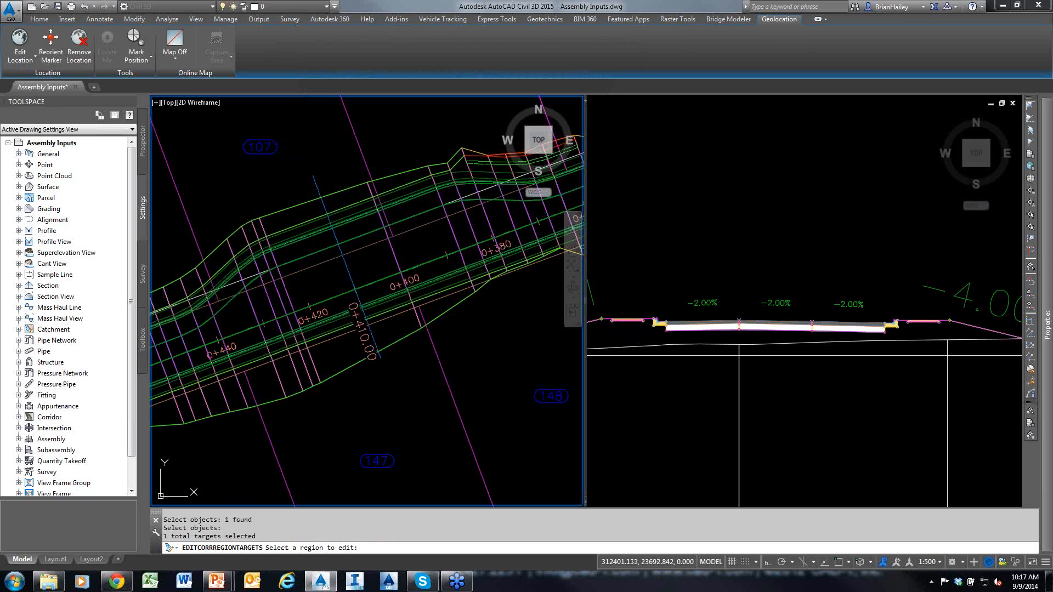
key("Return")
Step: Inspect the right lanes' widths and slopes in the 0+410.00 section view
left_click(741, 328)
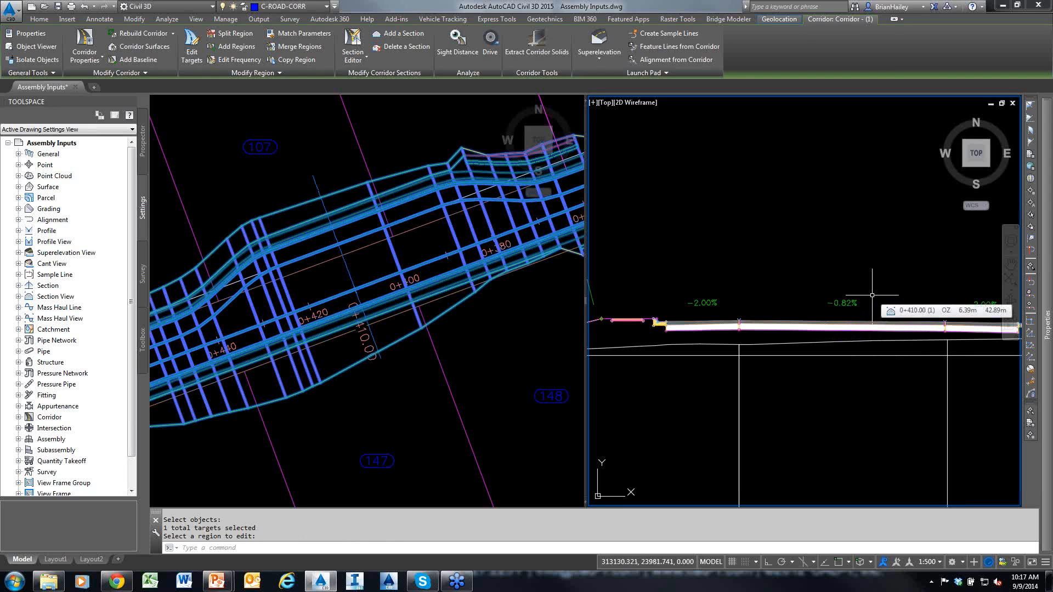
middle_click_drag(870, 339, 756, 351)
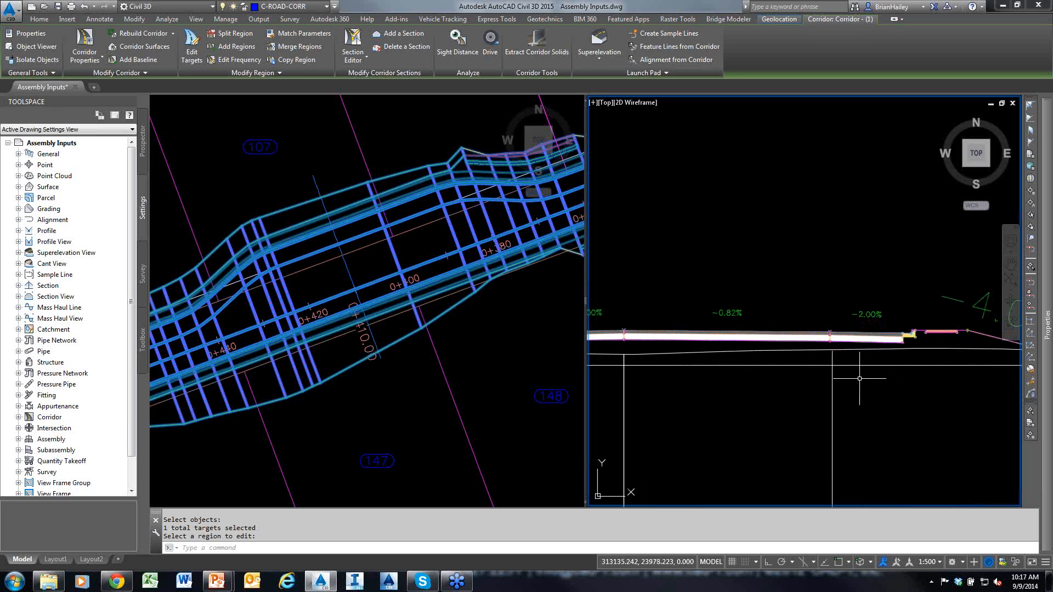
left_click(815, 278)
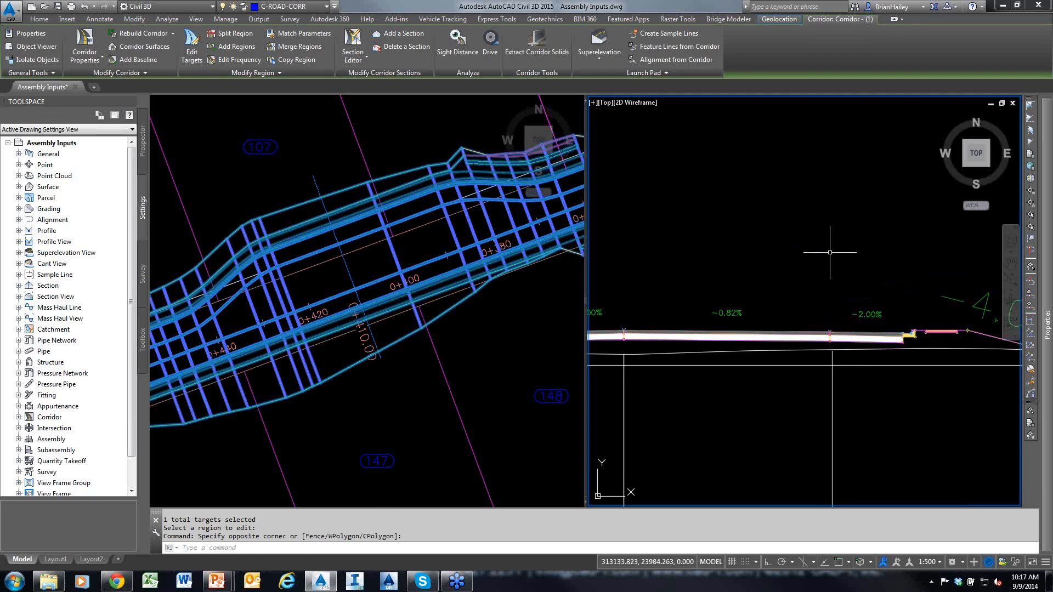
key("Escape")
Step: Open the assembly properties of Primary Road Full Section at its subassembly construction parameters
scroll(707, 296, "down", 5)
scroll(707, 296, "up", 8)
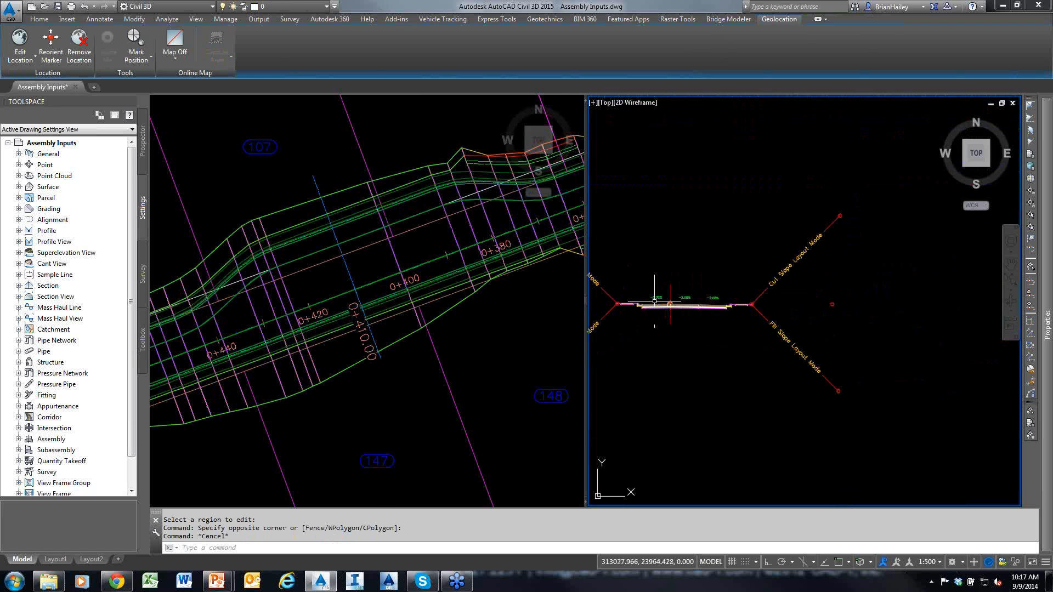
left_click(709, 270)
left_click(708, 329)
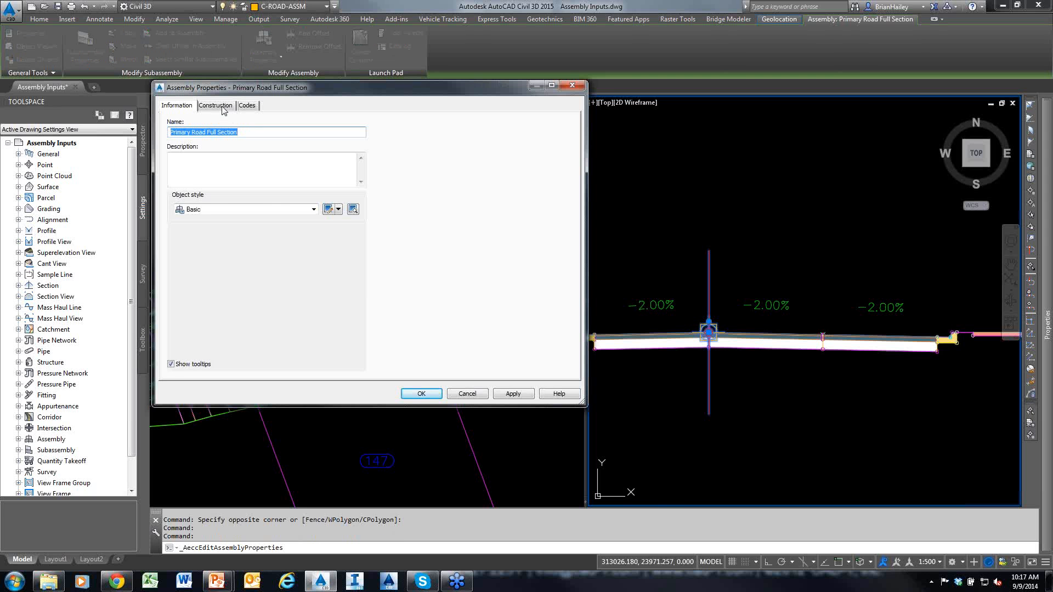
left_click(215, 105)
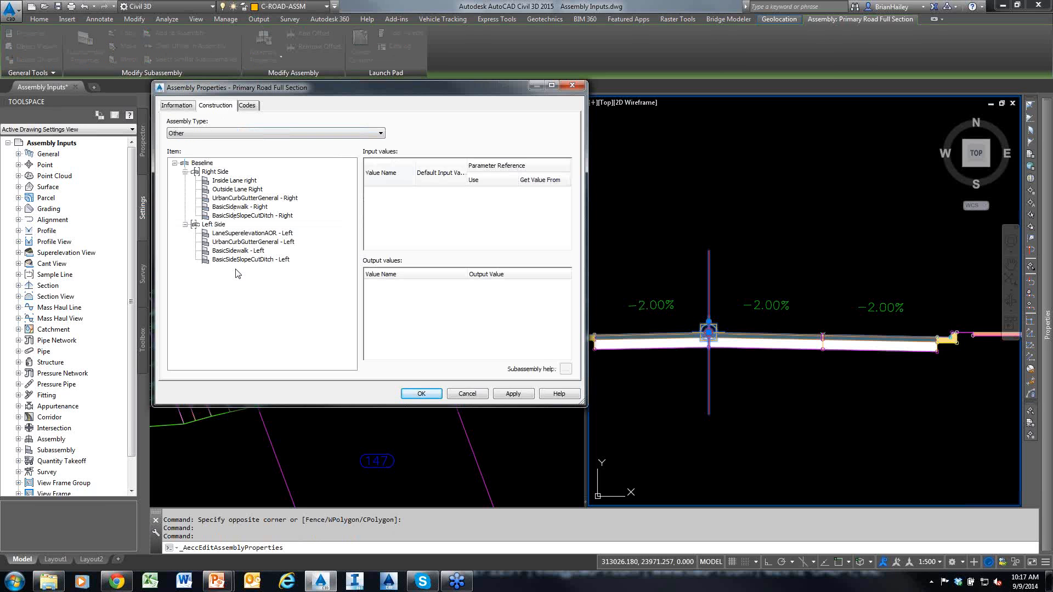
Step: Review the output values of the Outside Lane Right and Inside Lane right subassemblies
left_click(241, 190)
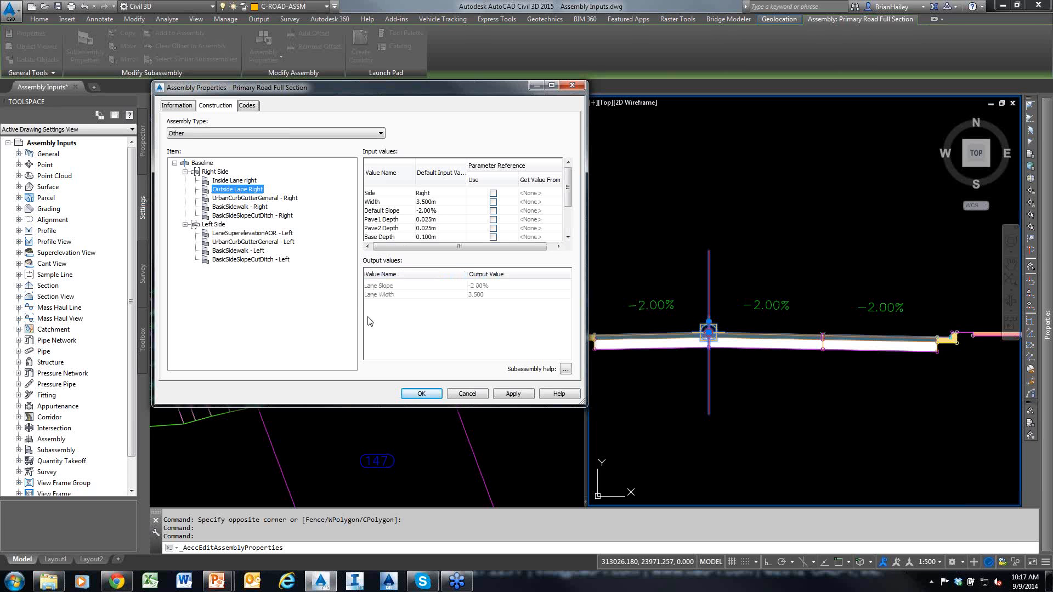
key("ctrl+shift+a")
left_click_drag(294, 368, 362, 264)
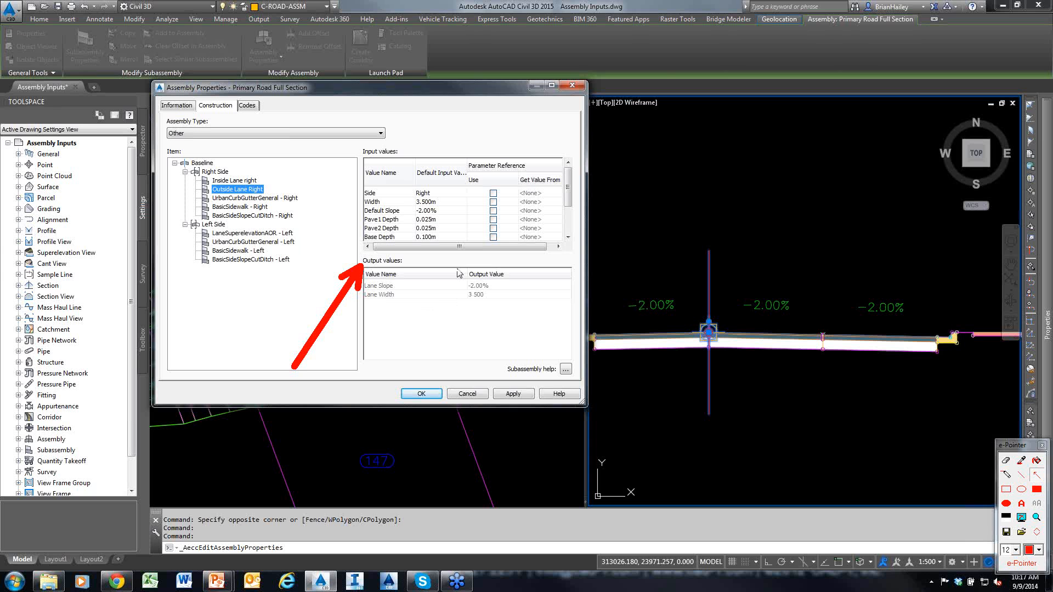
left_click(243, 180)
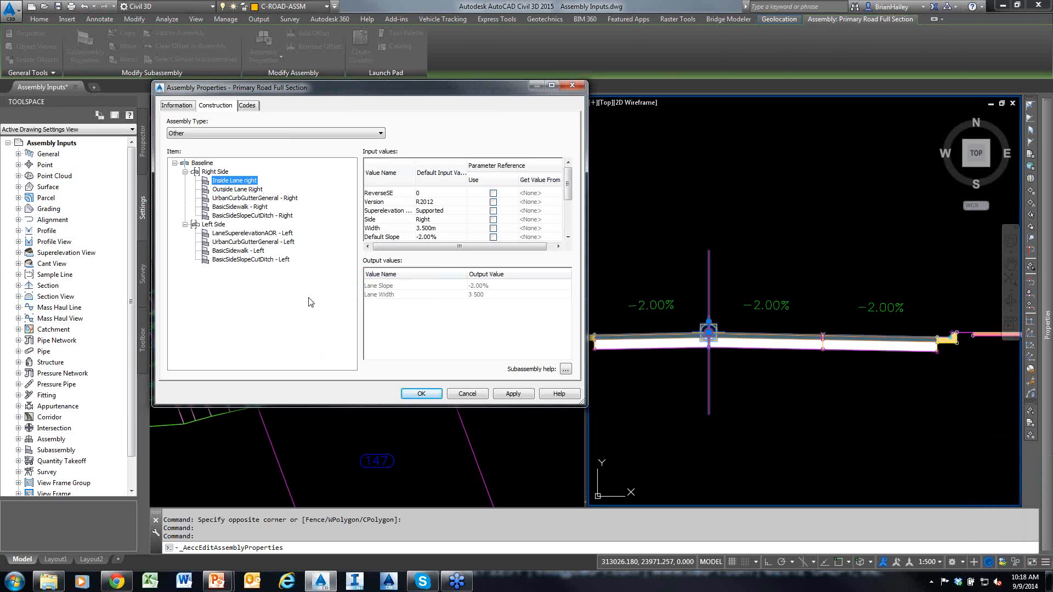
left_click_drag(245, 304, 359, 290)
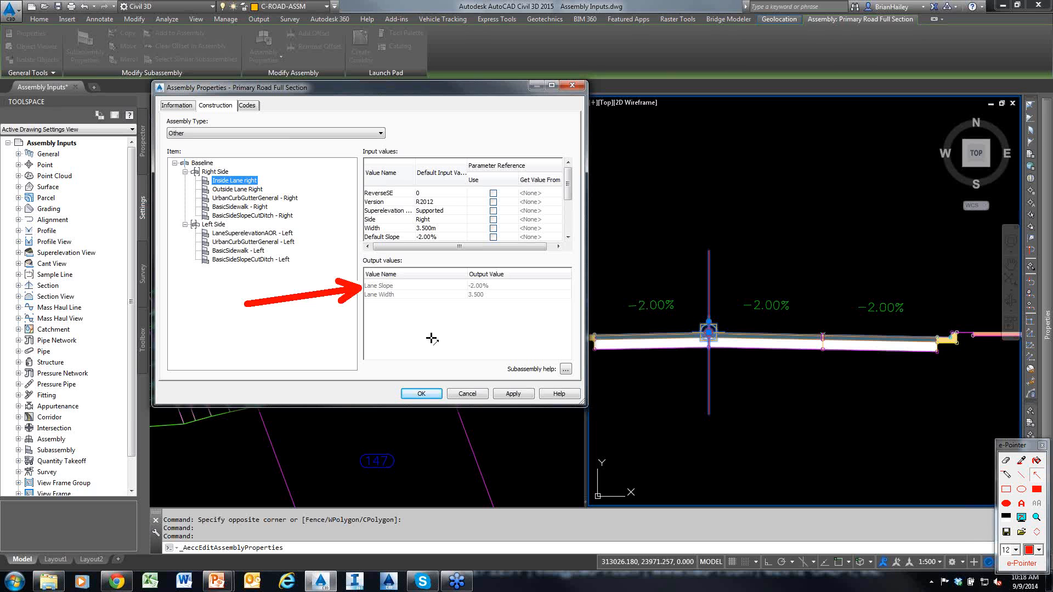
Step: Make the Outside Lane Right's default slope use a parameter reference to Inside Lane right.Lane Slope and apply the assembly properties
left_click(258, 189)
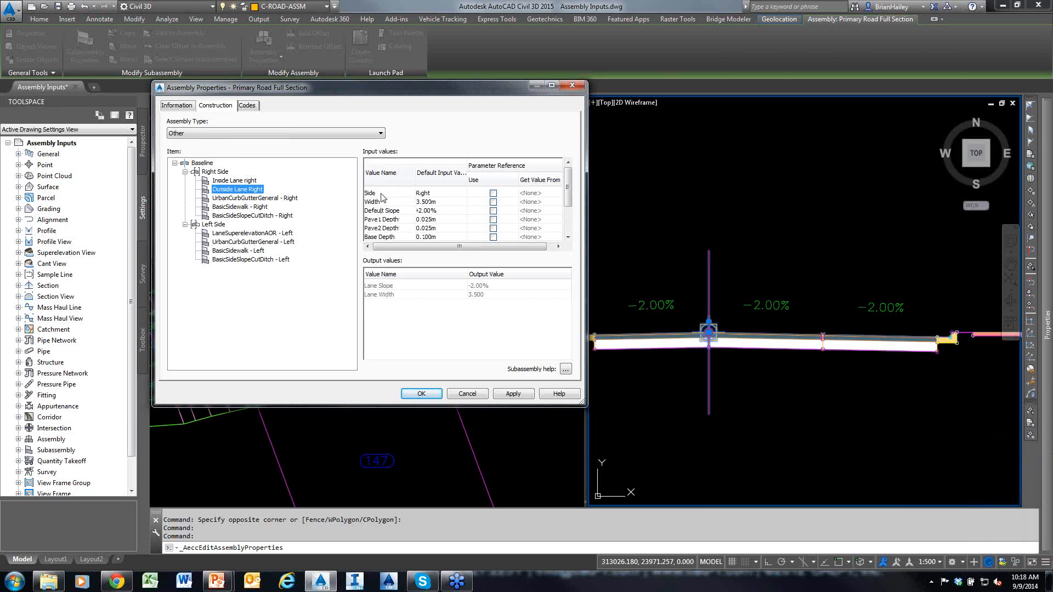
left_click(379, 213)
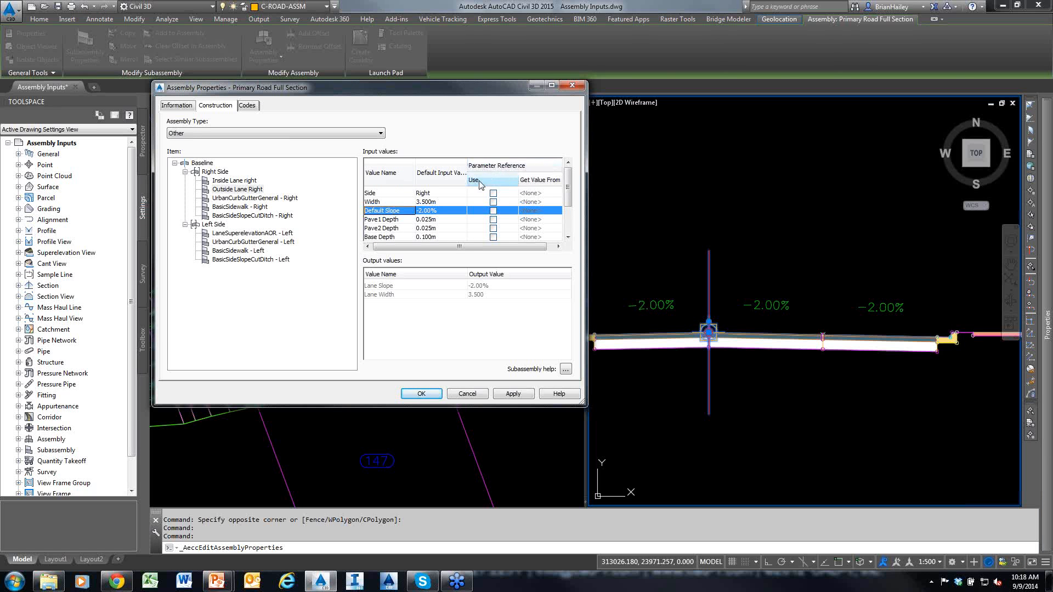
left_click(493, 210)
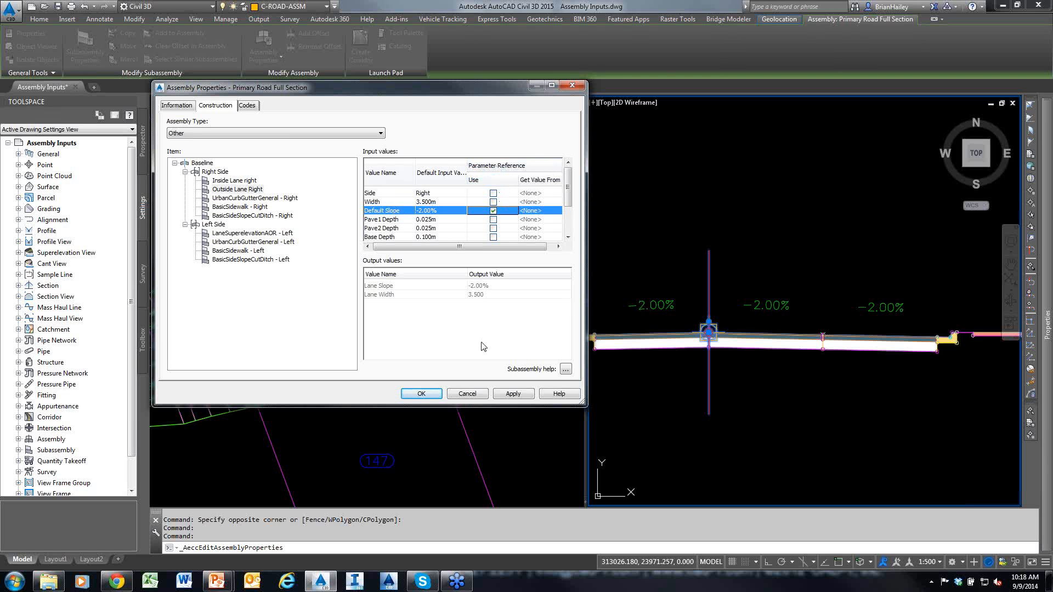
left_click(548, 211)
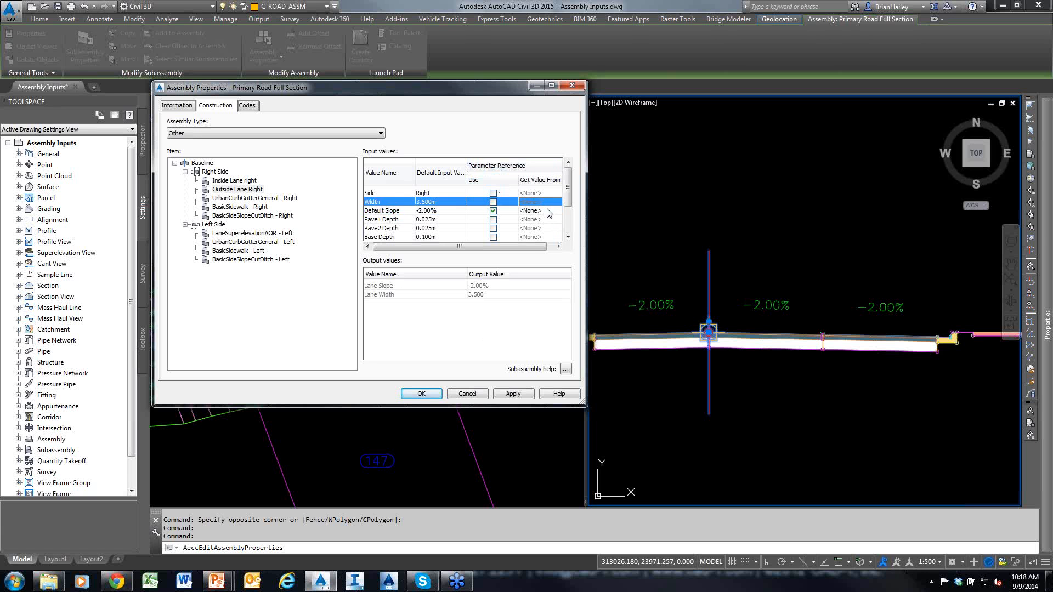
left_click(551, 212)
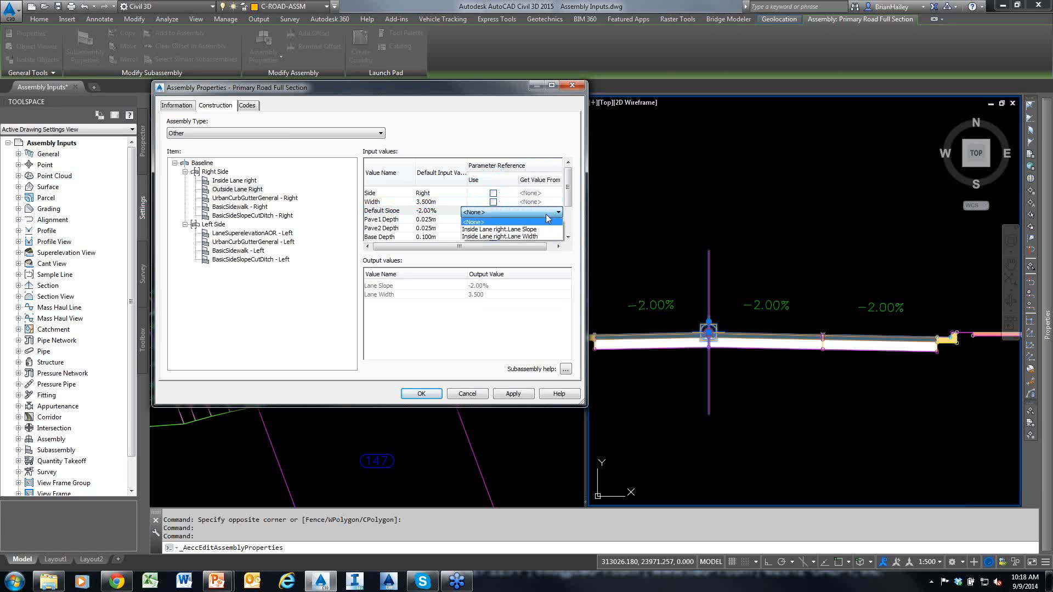
left_click(496, 230)
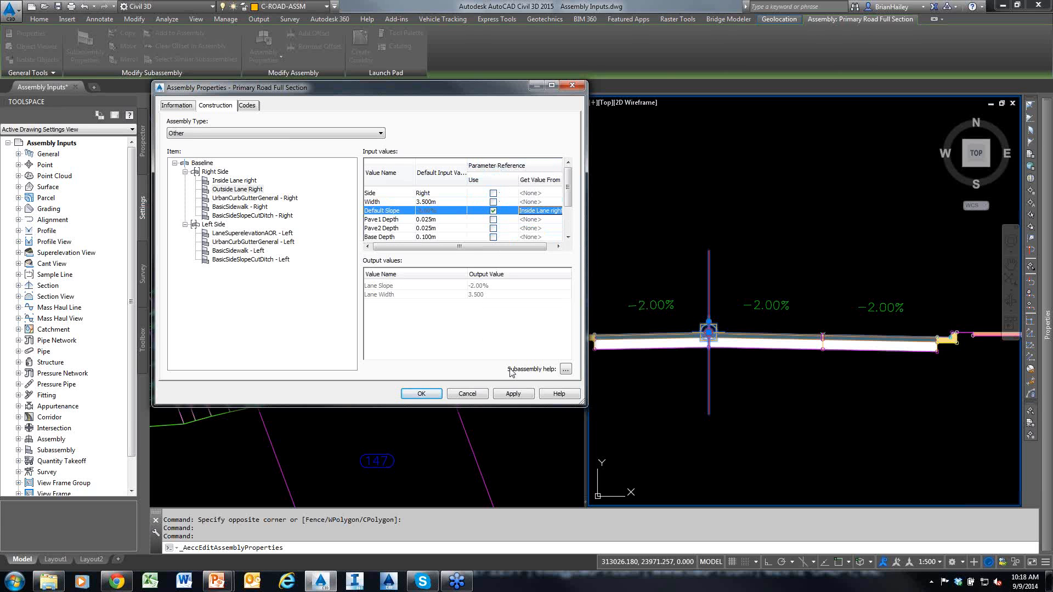
left_click(421, 394)
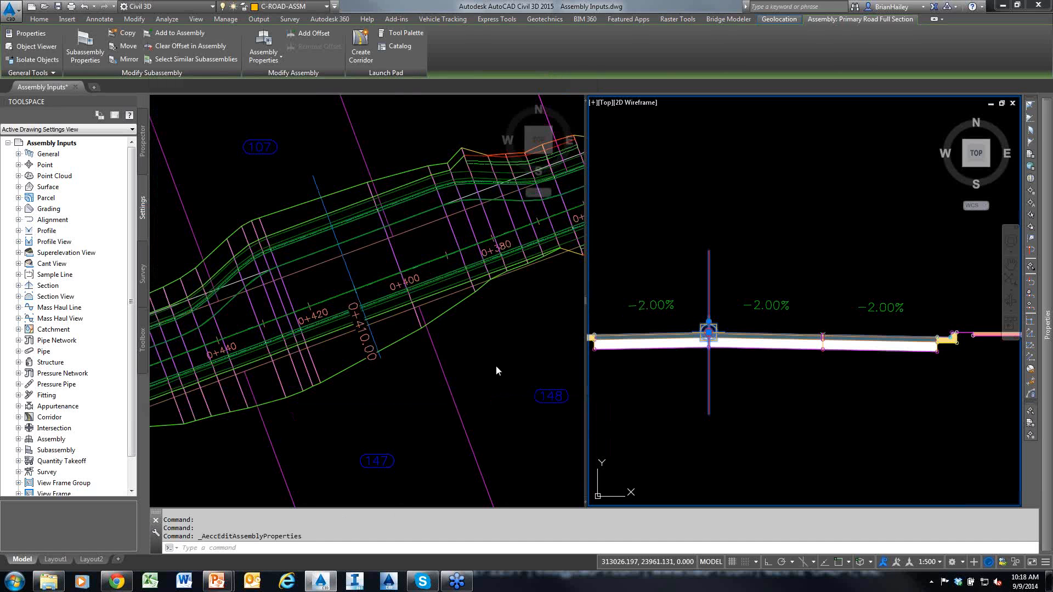
Step: Deselect the assembly and rebuild Corridor - (1) from the plan view
left_click(495, 366)
key("Escape")
key("Escape")
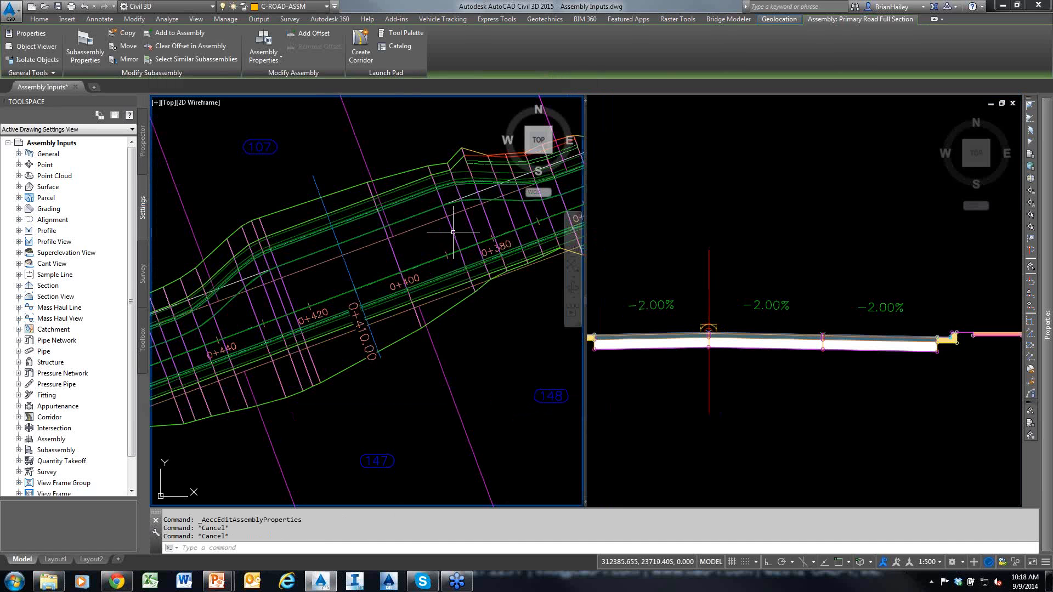
left_click(453, 232)
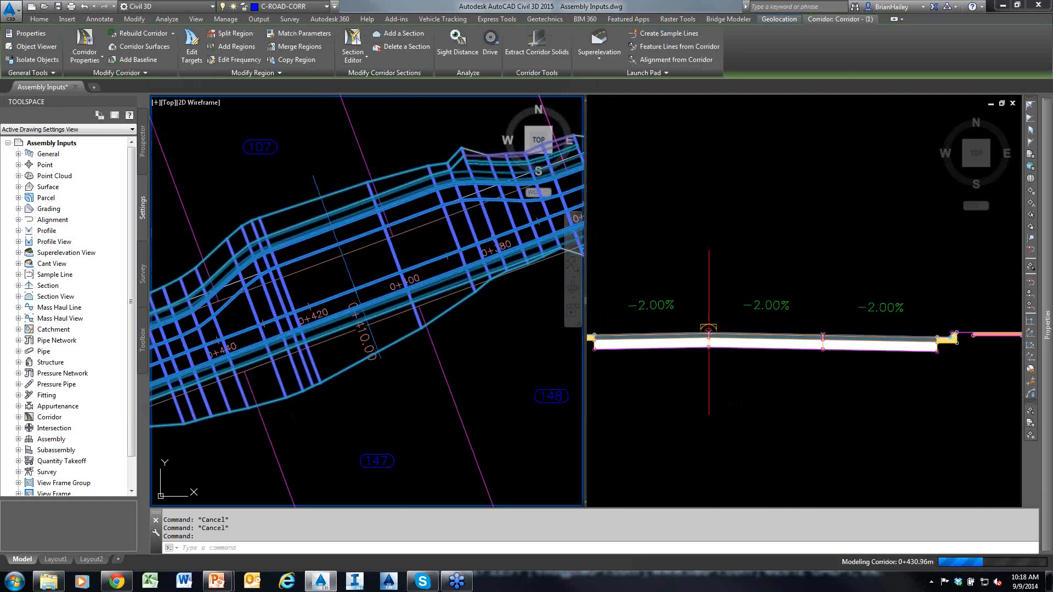
Step: Examine the inside and outside right lane slopes in the rebuilt 0+410.00 section view, and clear the corridor selection
left_click(797, 385)
scroll(797, 385, "down", 8)
middle_click_drag(953, 399, 578, 368)
scroll(719, 300, "up", 8)
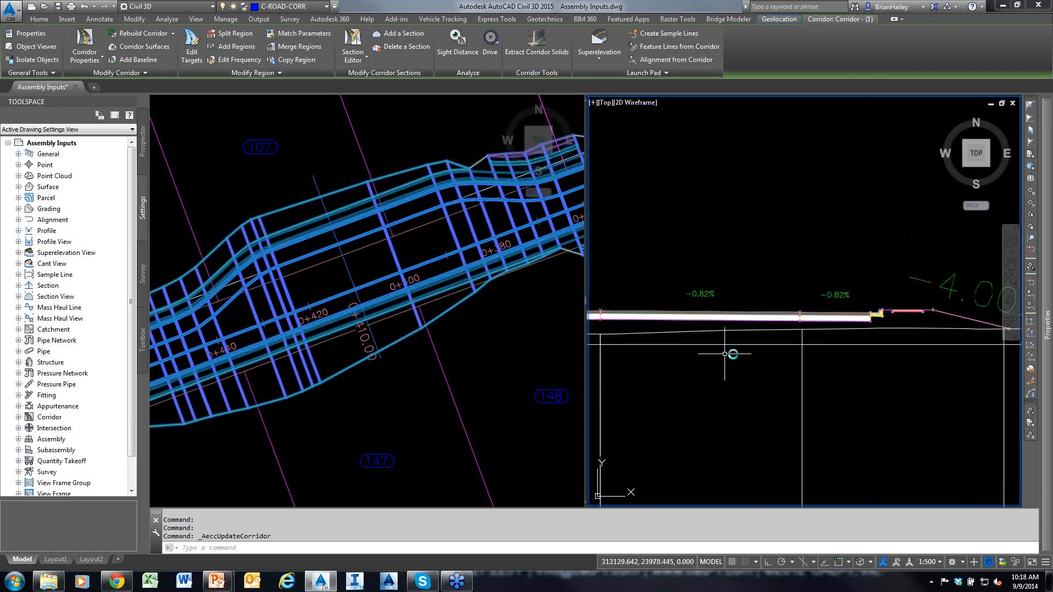
middle_click_drag(725, 354, 804, 367)
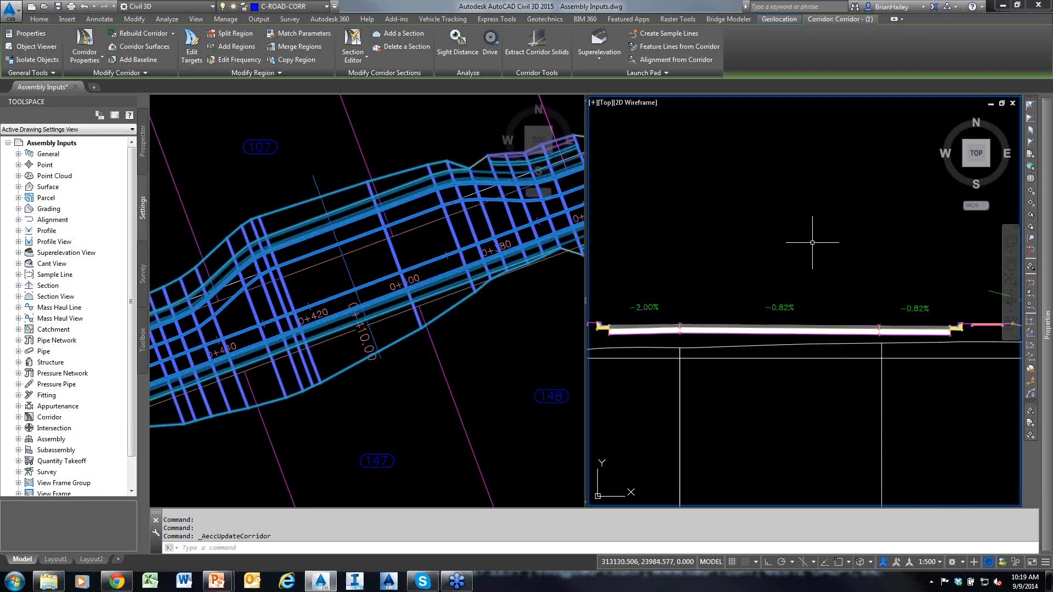
key("Escape")
key("Escape")
key("Escape")
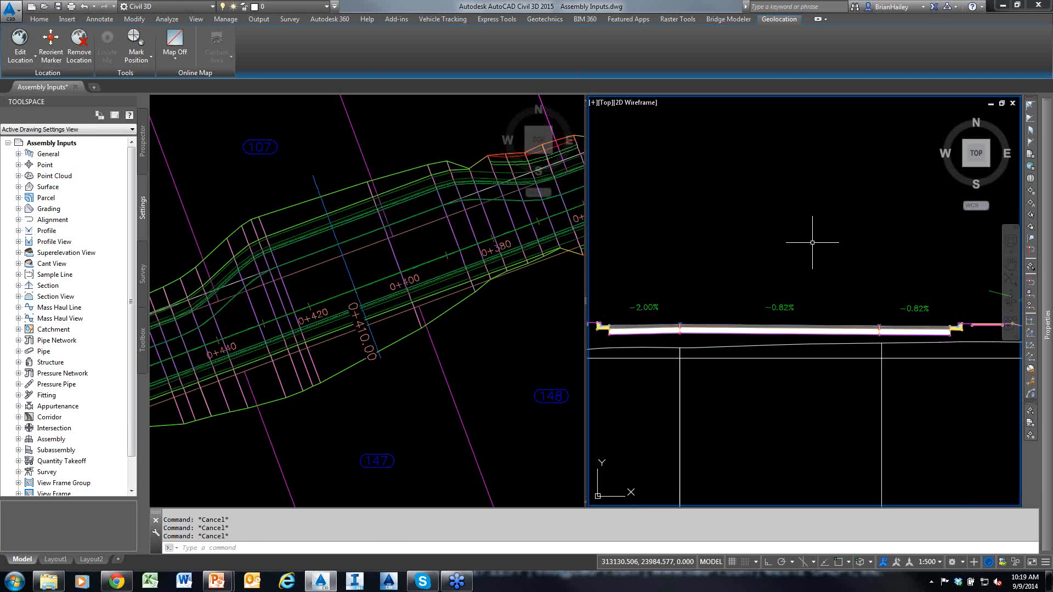
Step: Open the drawing Marked Point.dwg from the Advanced Corridors folder
left_click(843, 262)
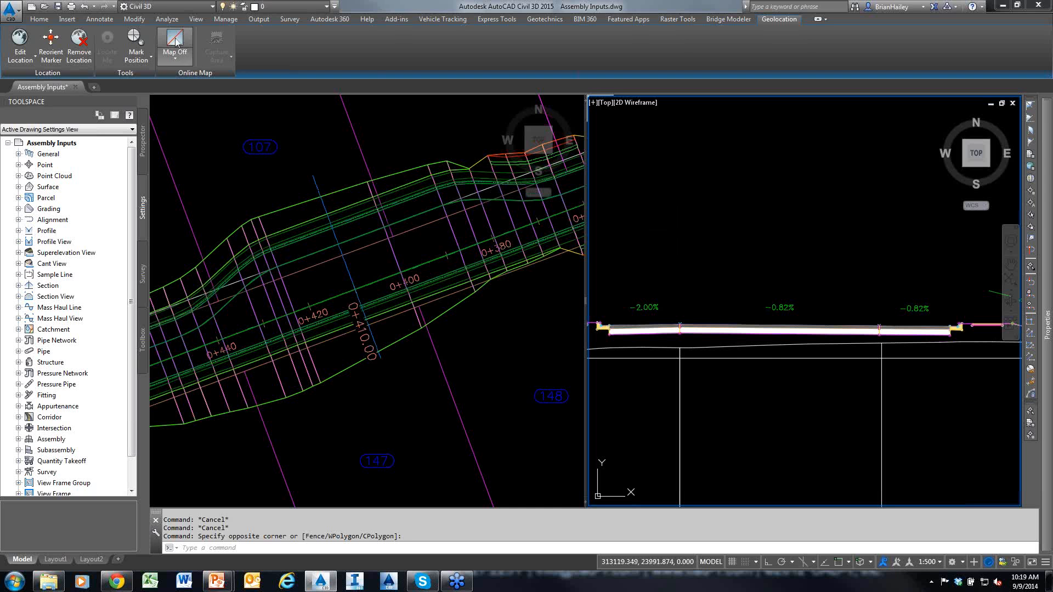
left_click(46, 10)
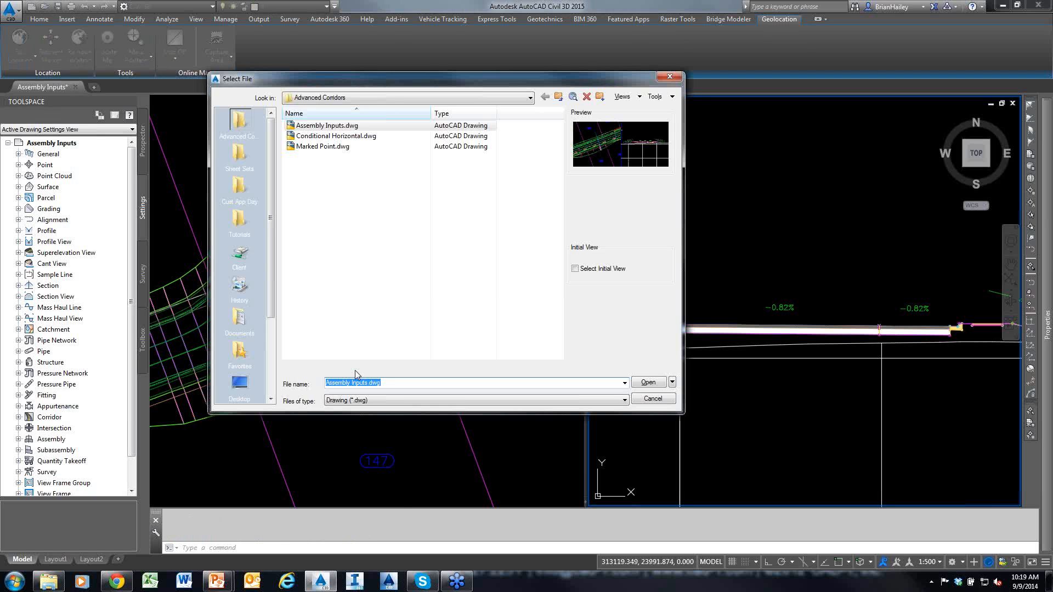
double_click(324, 146)
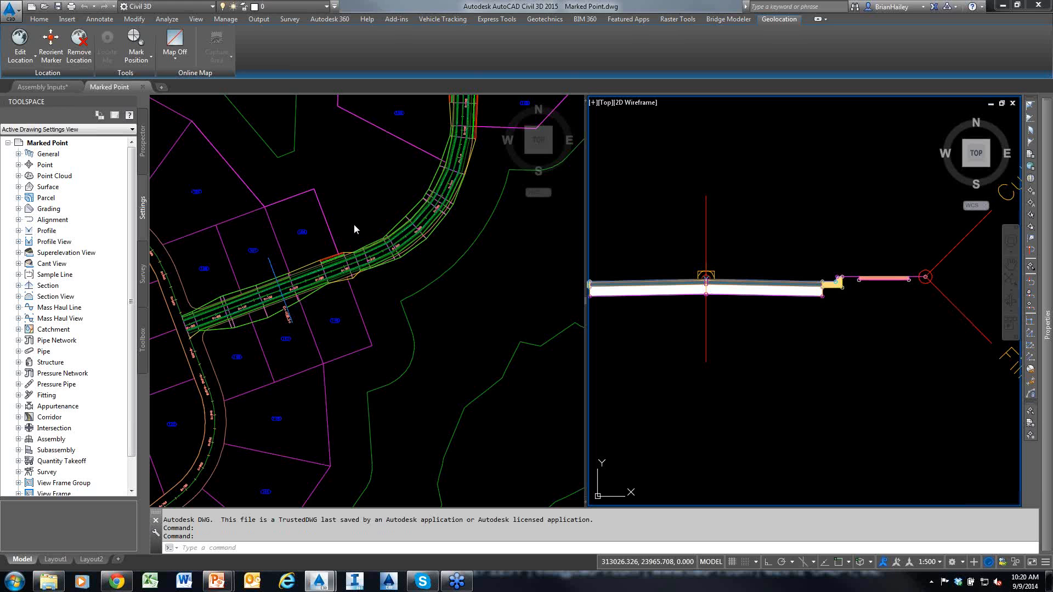
Step: Examine the lower back corner of the right curb-and-gutter subassembly in the assembly, then clear the selection
left_click(808, 381)
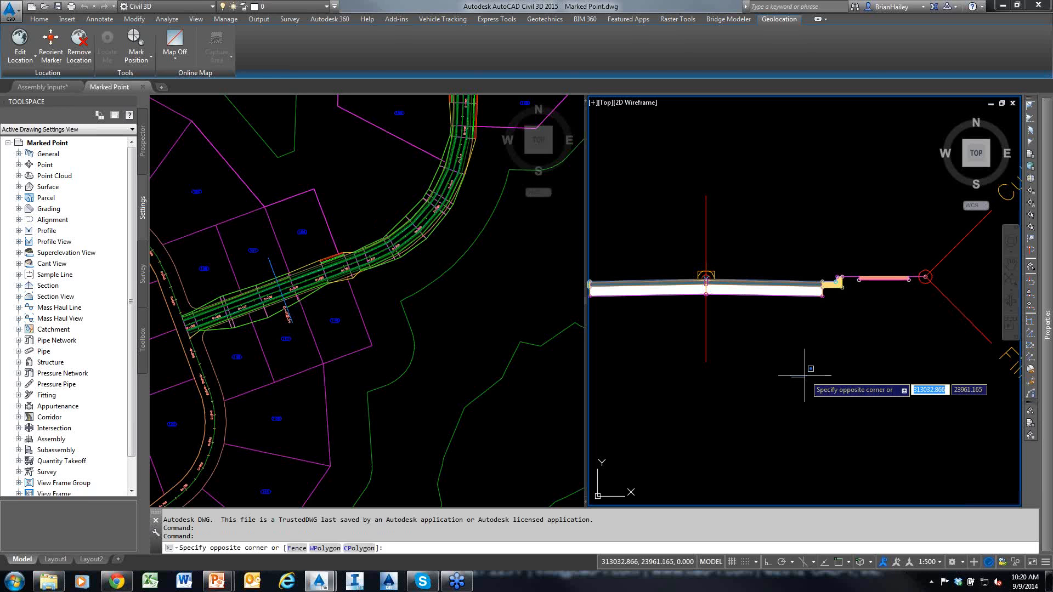
left_click_drag(913, 369, 844, 290)
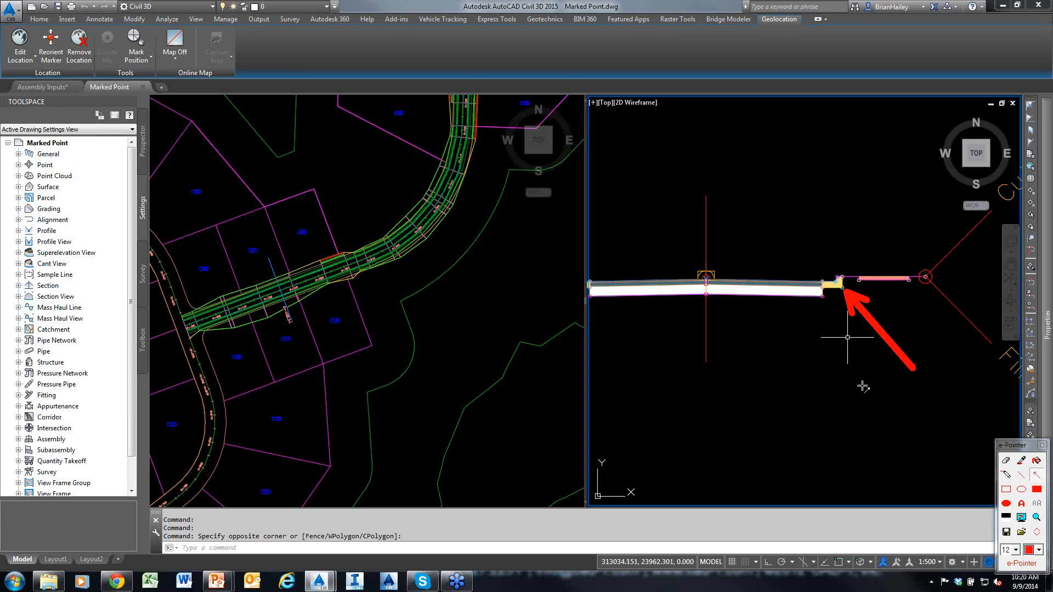
key("Escape")
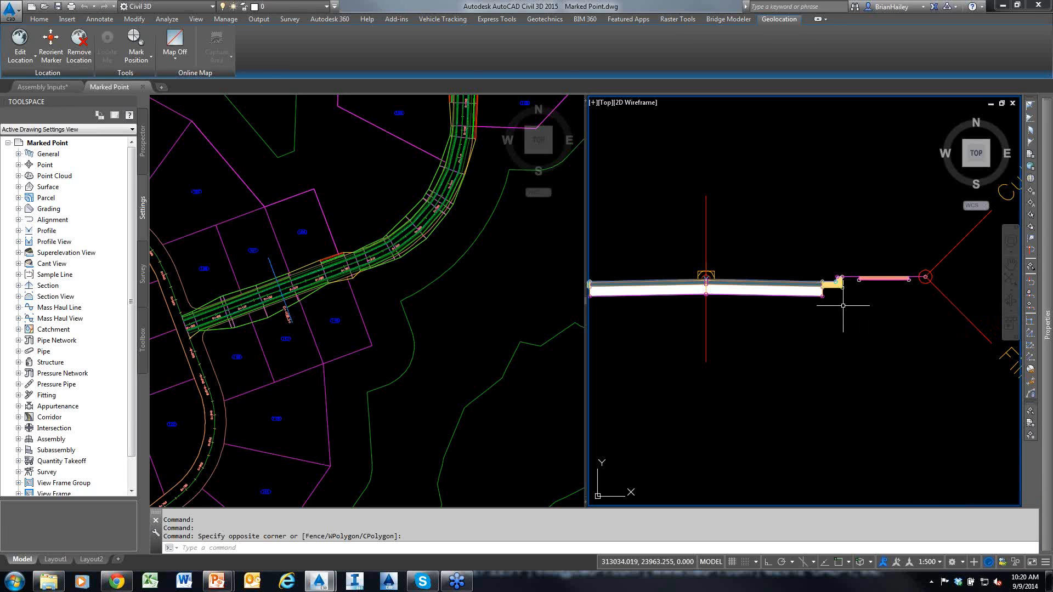
left_click(841, 348)
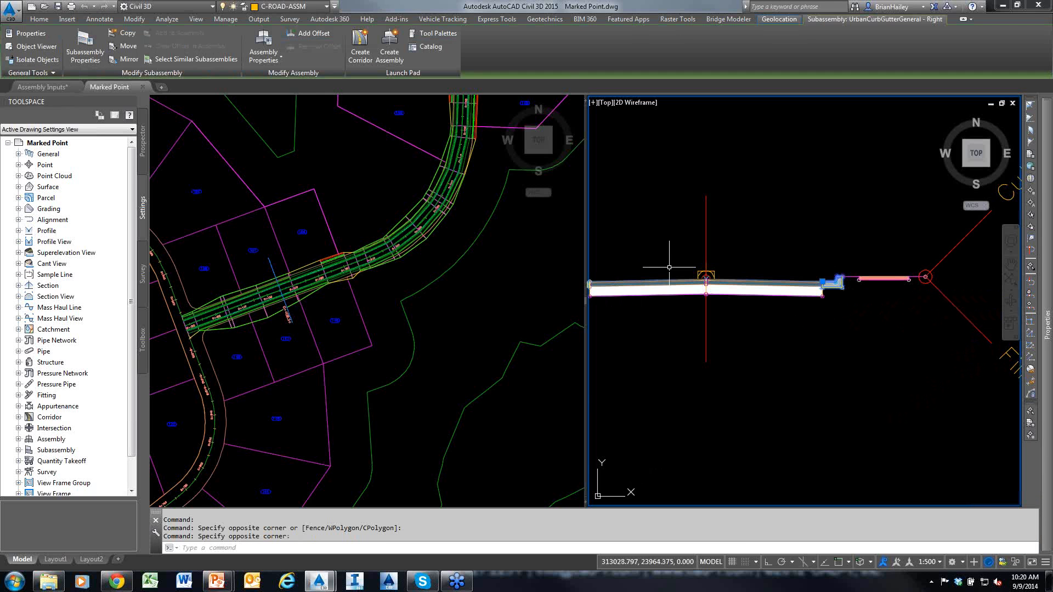
key("Escape")
Step: Display the tool palettes and switch them to the Civil Metric Subassemblies set
type("tp")
key("Return")
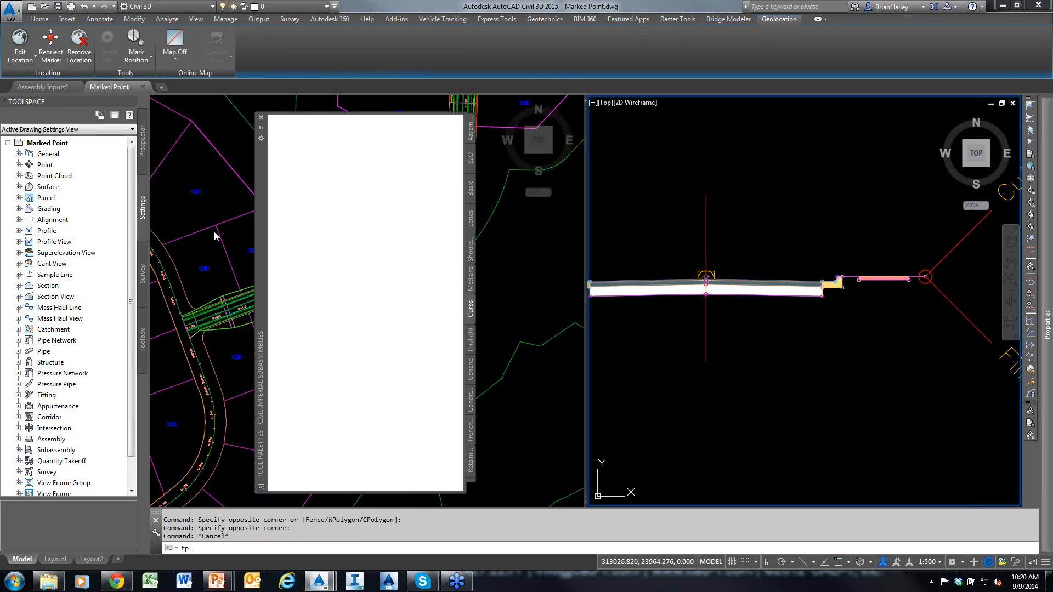
right_click(257, 179)
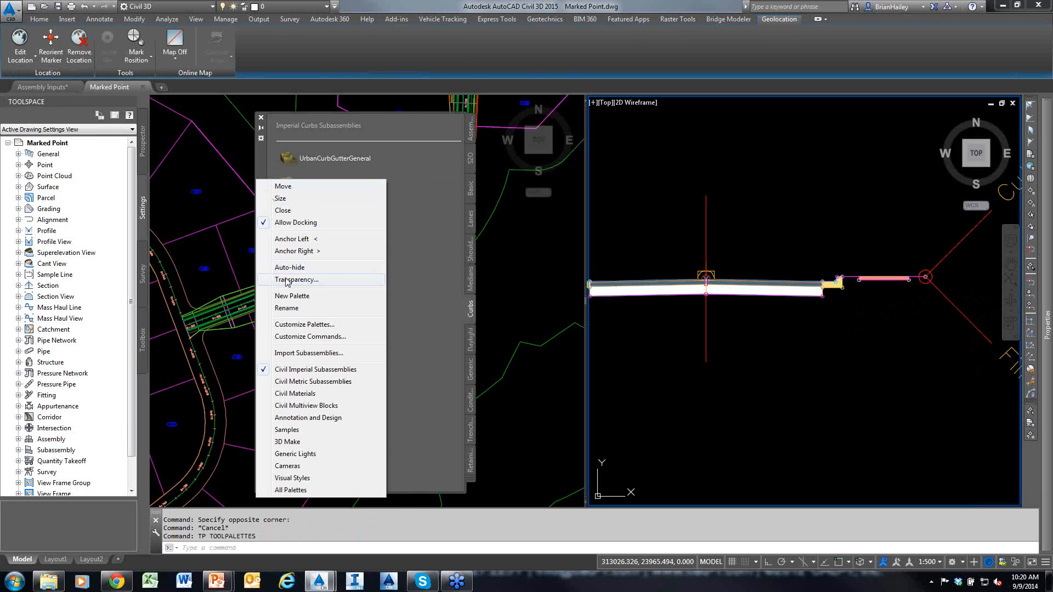
left_click(305, 382)
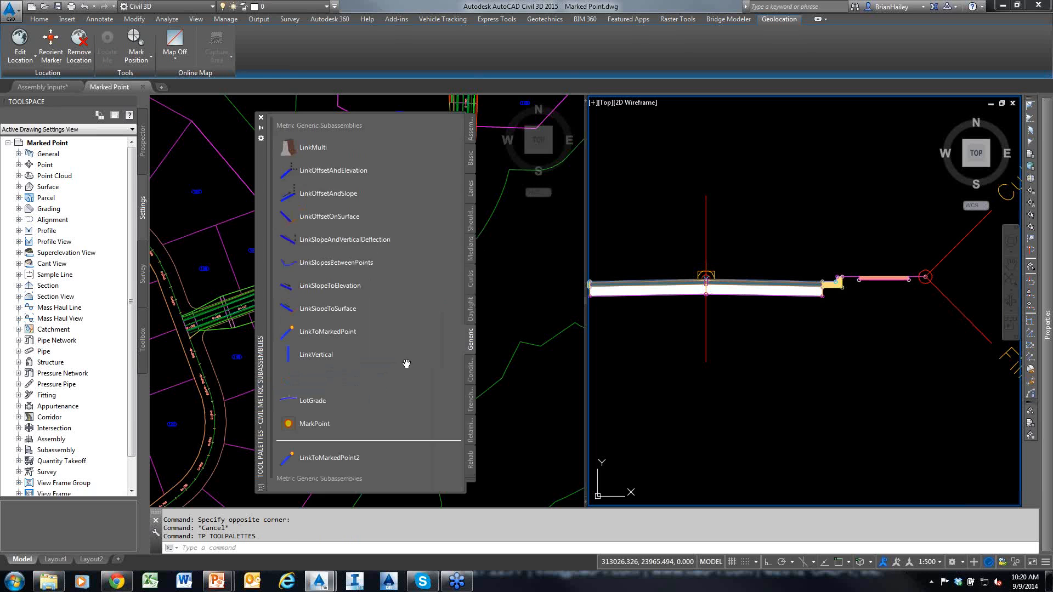
Step: Open the help for the metric UrbanCurbGutterGeneral subassembly and examine the back-of-curb bottom point in its diagram
left_click(472, 282)
right_click(325, 155)
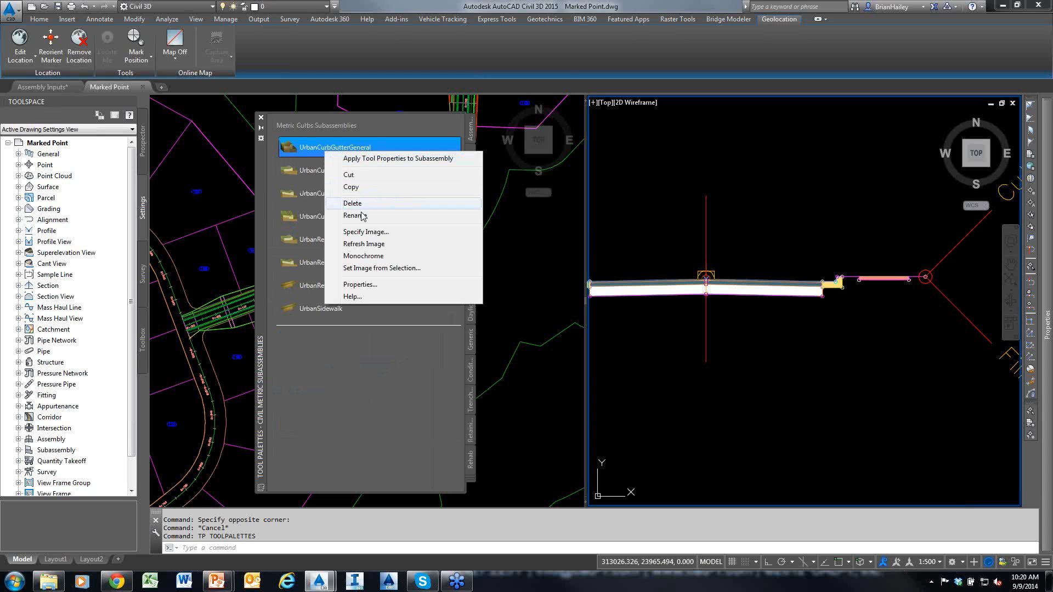
left_click(362, 297)
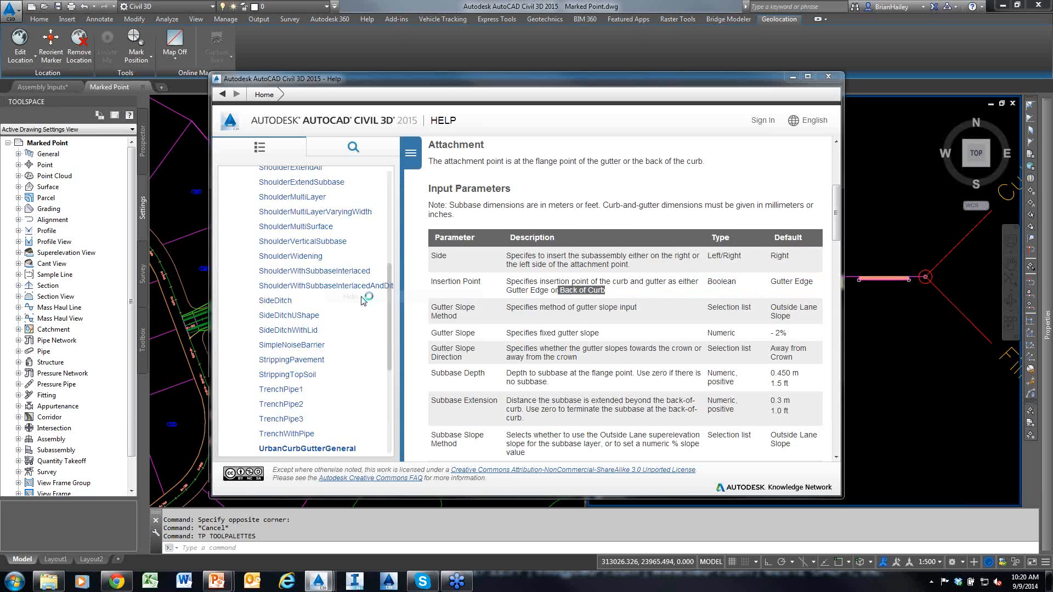
left_click_drag(561, 358, 575, 283)
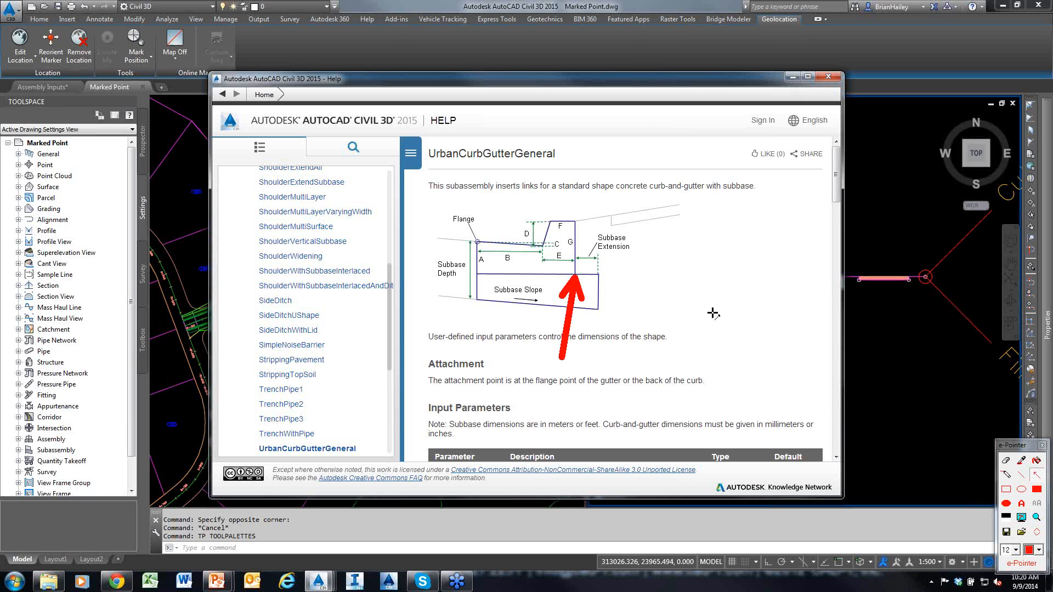
key("Escape")
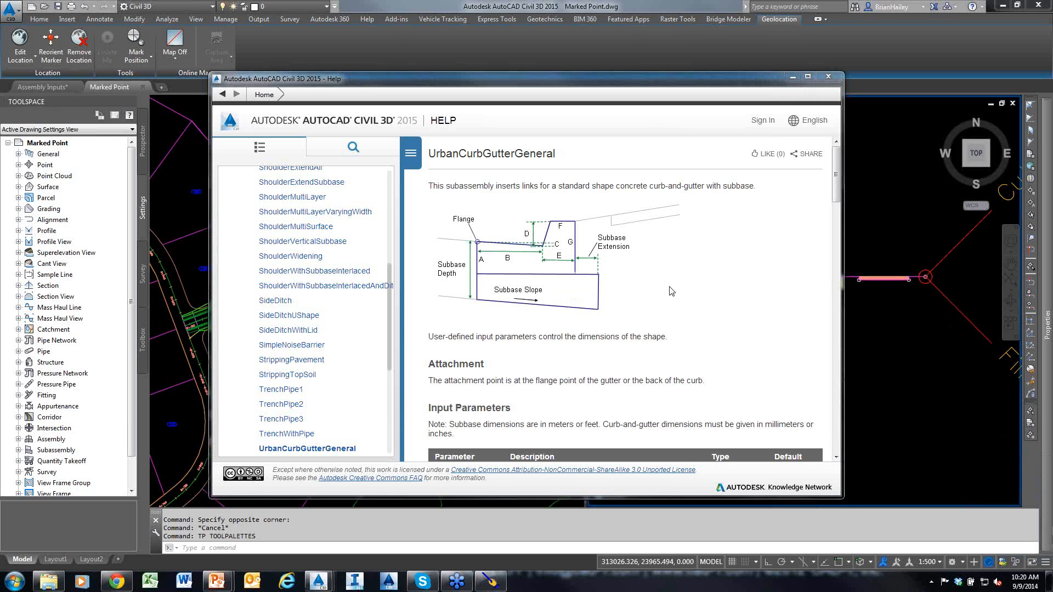
Step: Check in the coding diagram and code table whether point P5 of UrbanCurbGutterGeneral has a code, then close the help
scroll(675, 281, "down", 10)
scroll(674, 281, "down", 15)
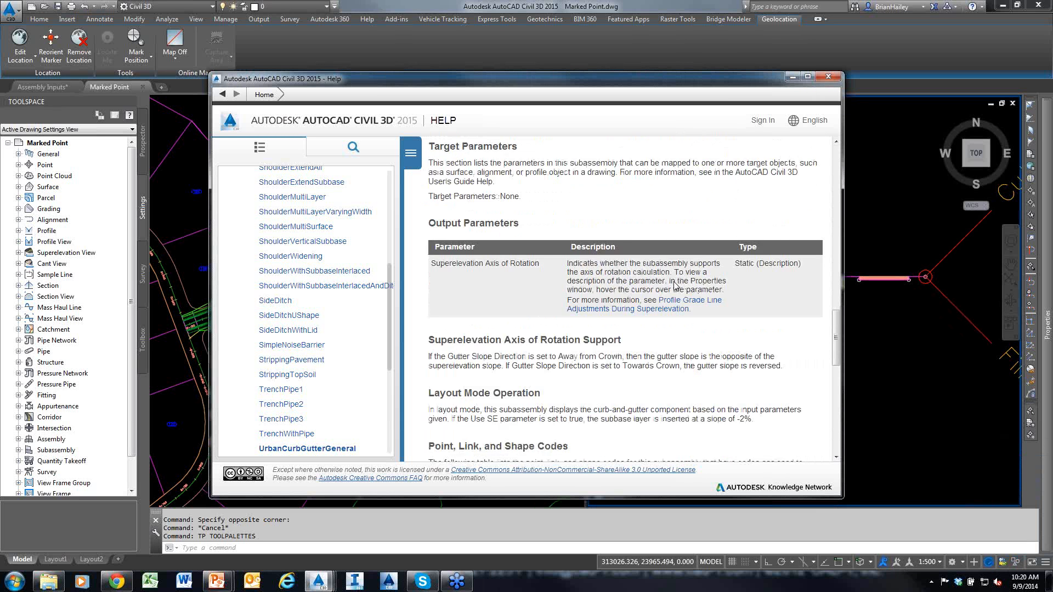
scroll(521, 318, "down", 5)
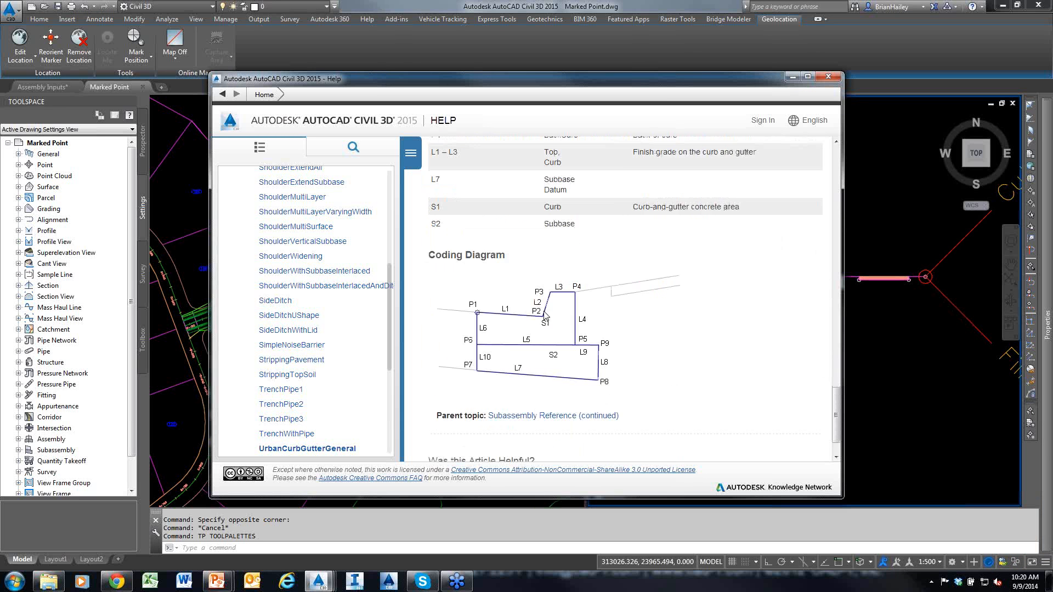
left_click_drag(537, 401, 574, 303)
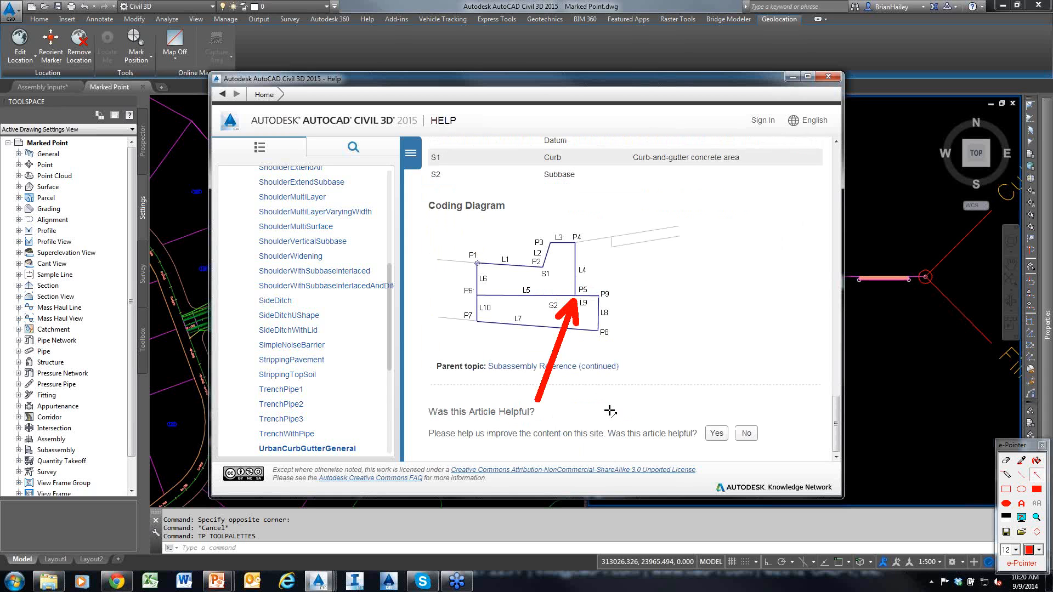
scroll(594, 364, "up", 1)
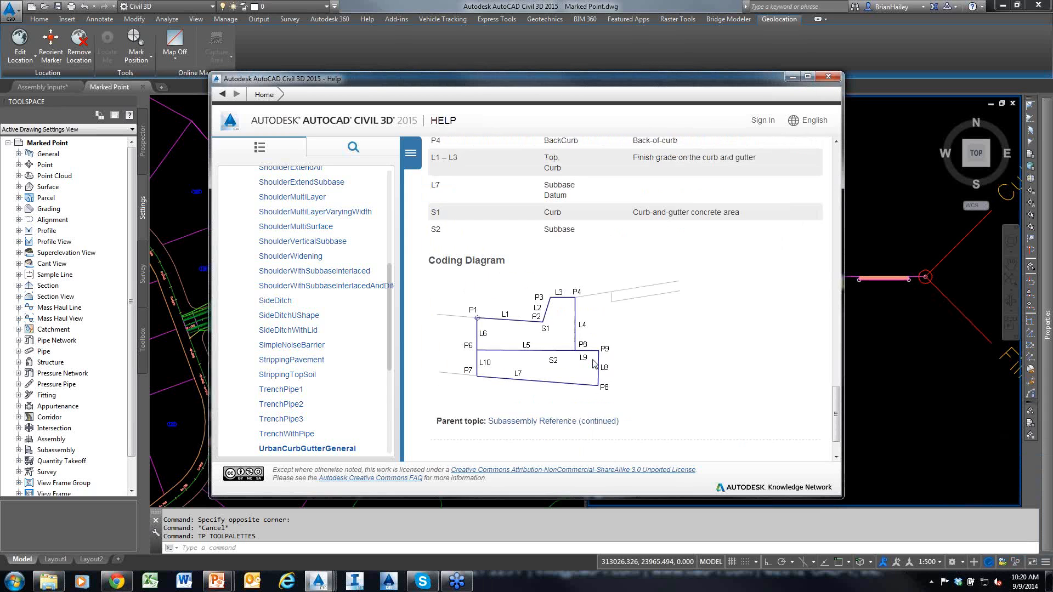
scroll(593, 363, "up", 2)
left_click_drag(311, 298, 425, 253)
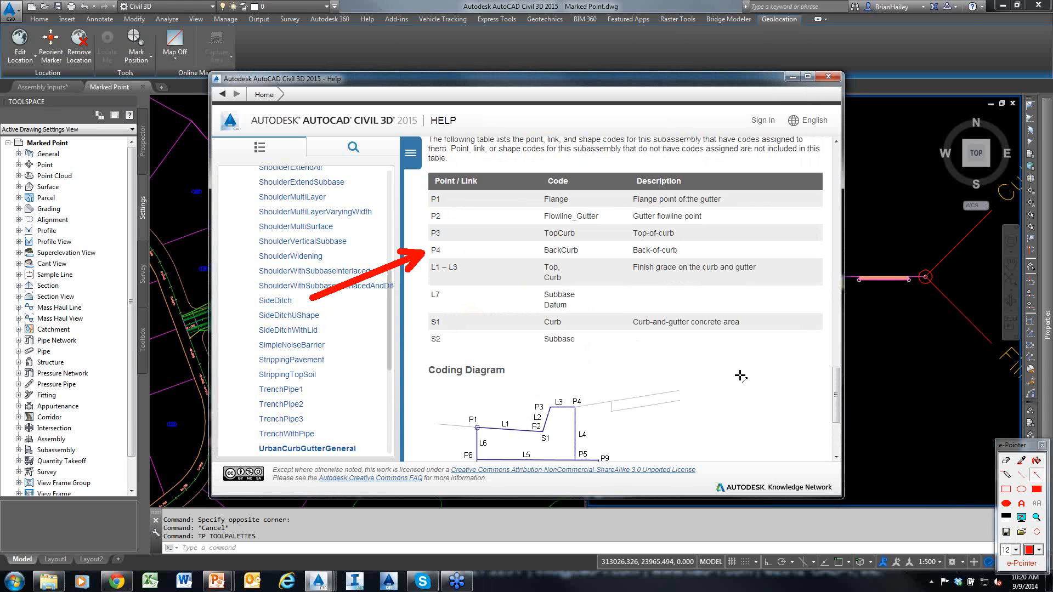
key("Escape")
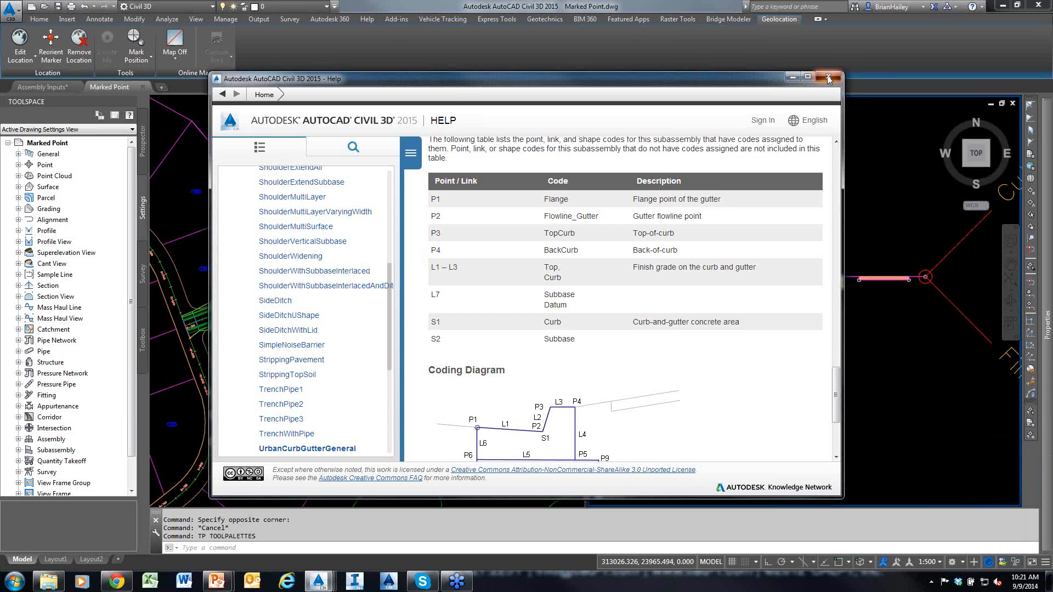
left_click(827, 78)
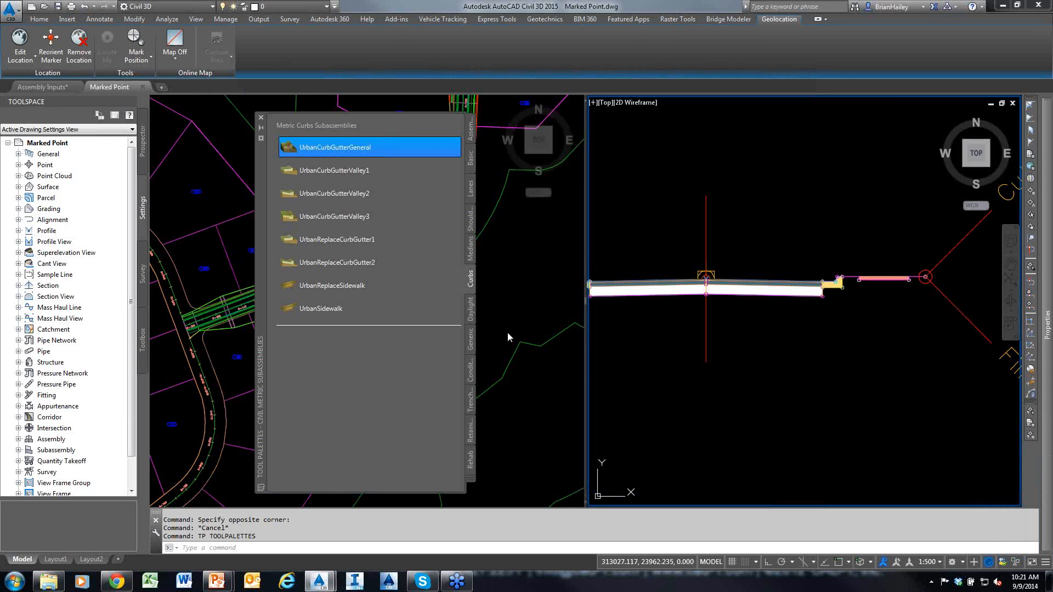
Step: Start the generic MarkPoint subassembly with the point name Outside Curb and the point code Outside_Curb
left_click_drag(601, 257, 477, 337)
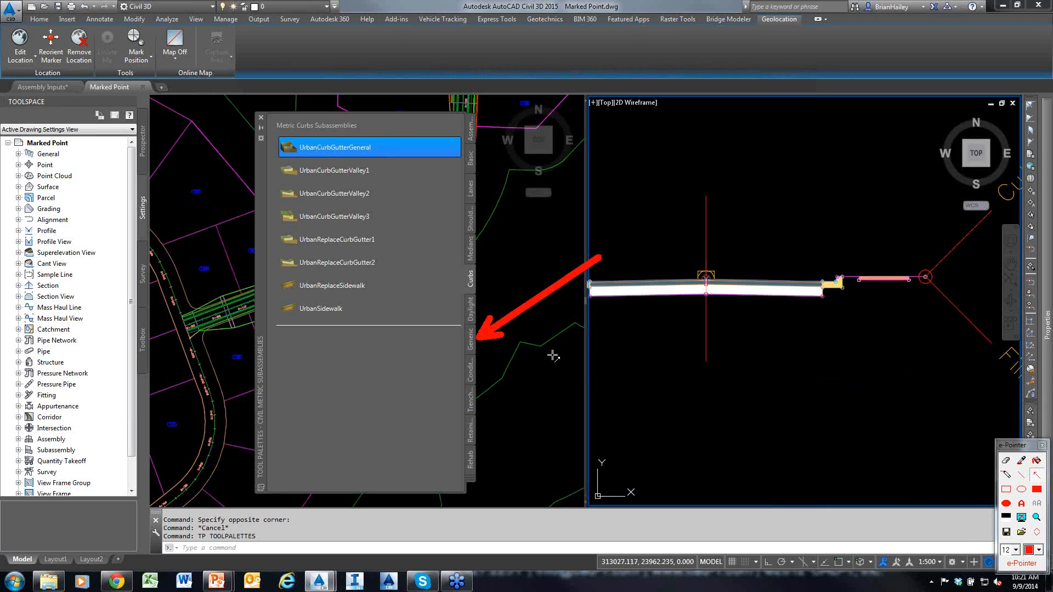
key("Escape")
left_click(467, 348)
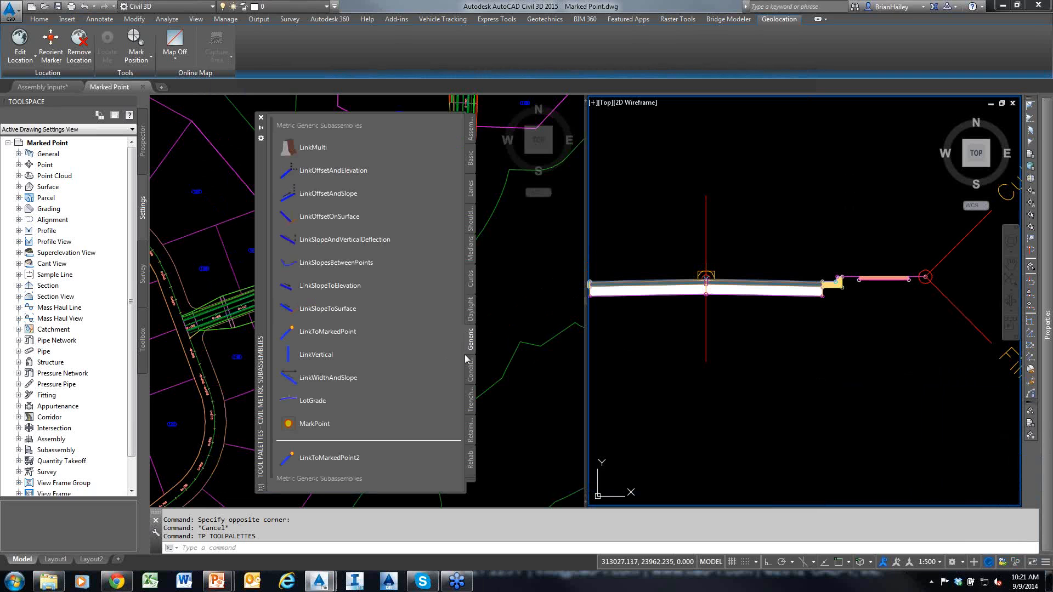
mouse_move(133, 382)
left_mouse_down()
mouse_move(183, 411)
mouse_move(277, 422)
left_mouse_up()
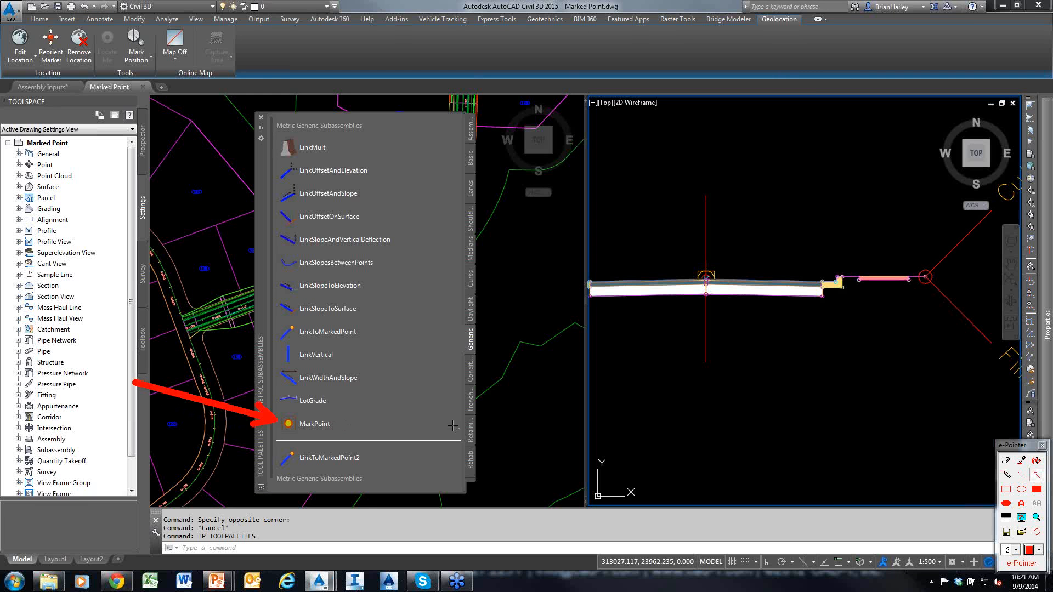
key("Escape")
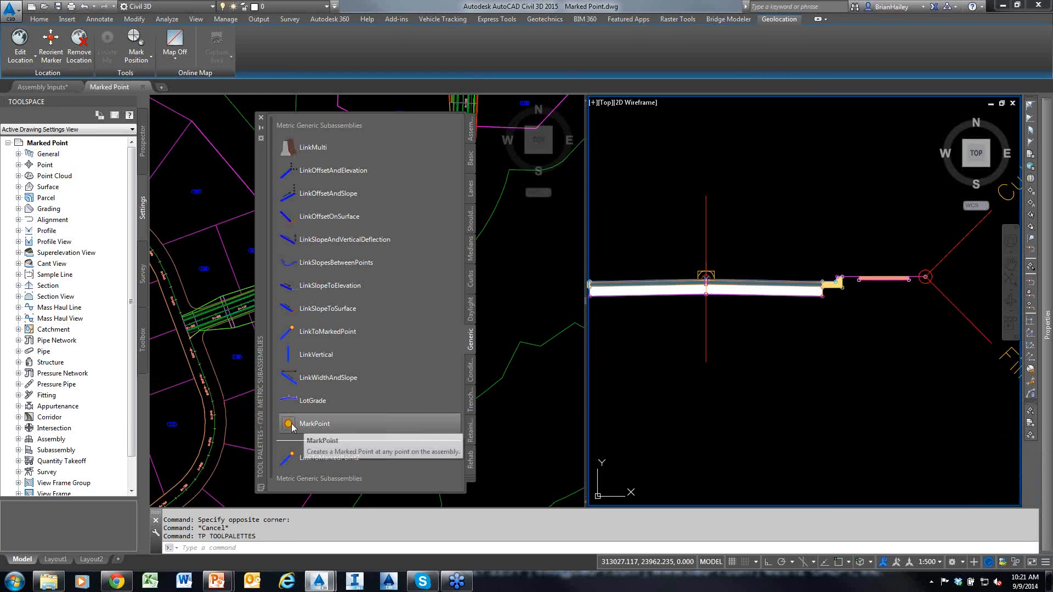
left_click(292, 423)
mouse_move(1047, 316)
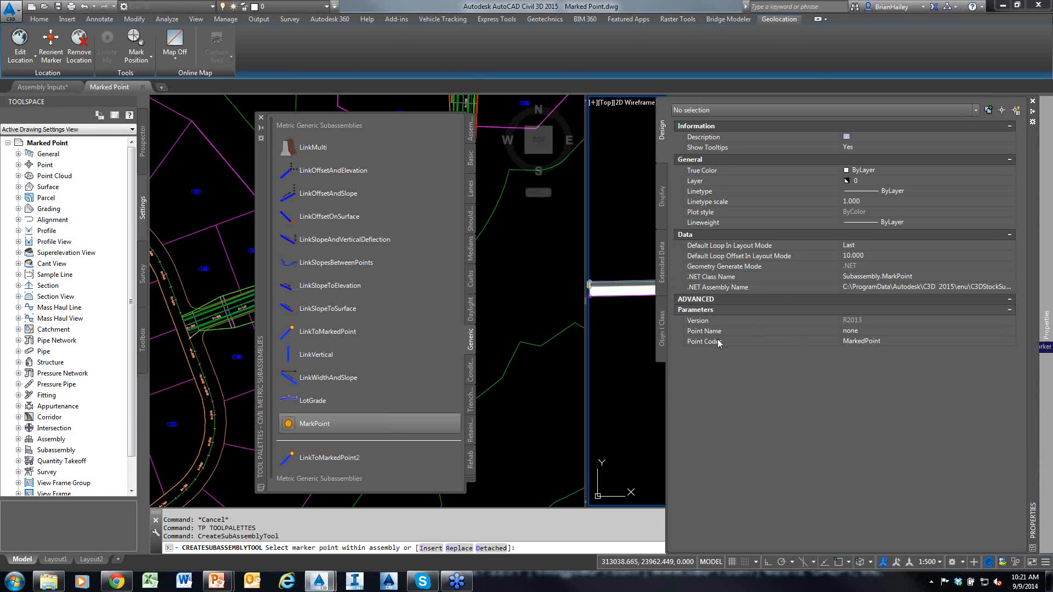
left_click(869, 331)
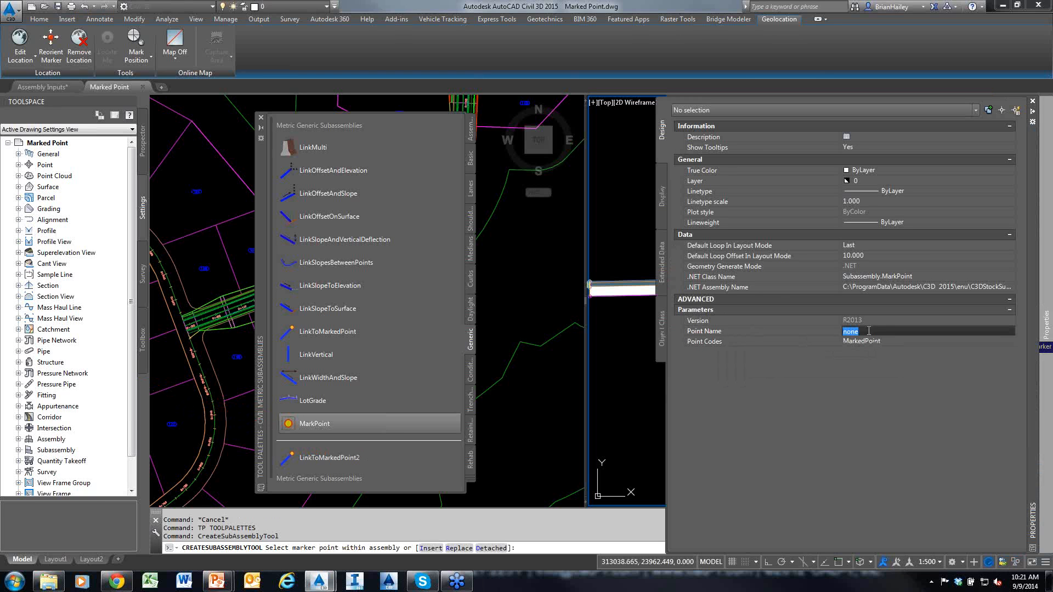
type("Outside Curb")
left_click(894, 342)
type("Outside_C")
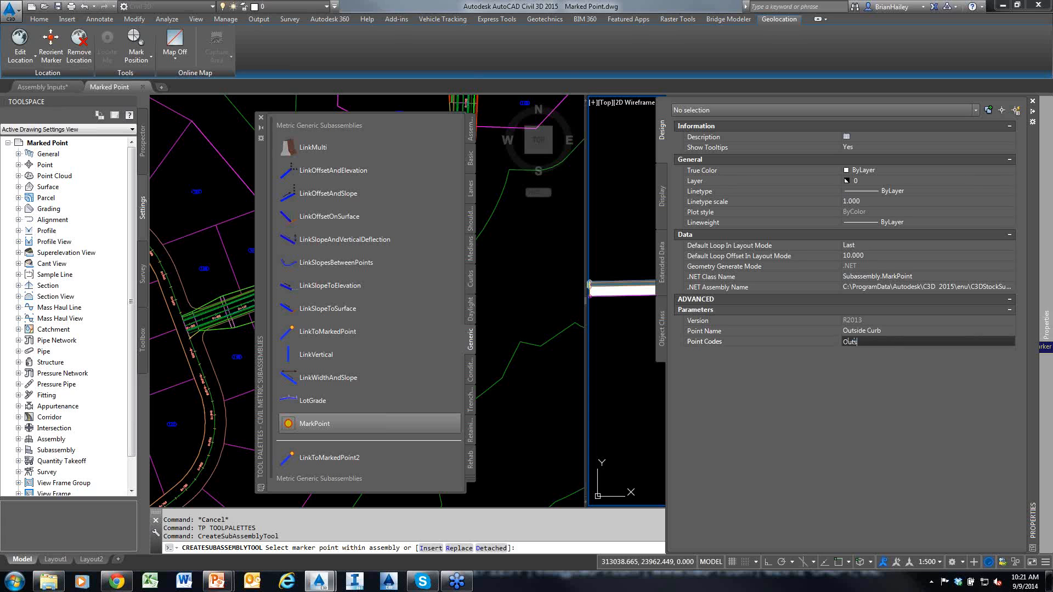
type("urb")
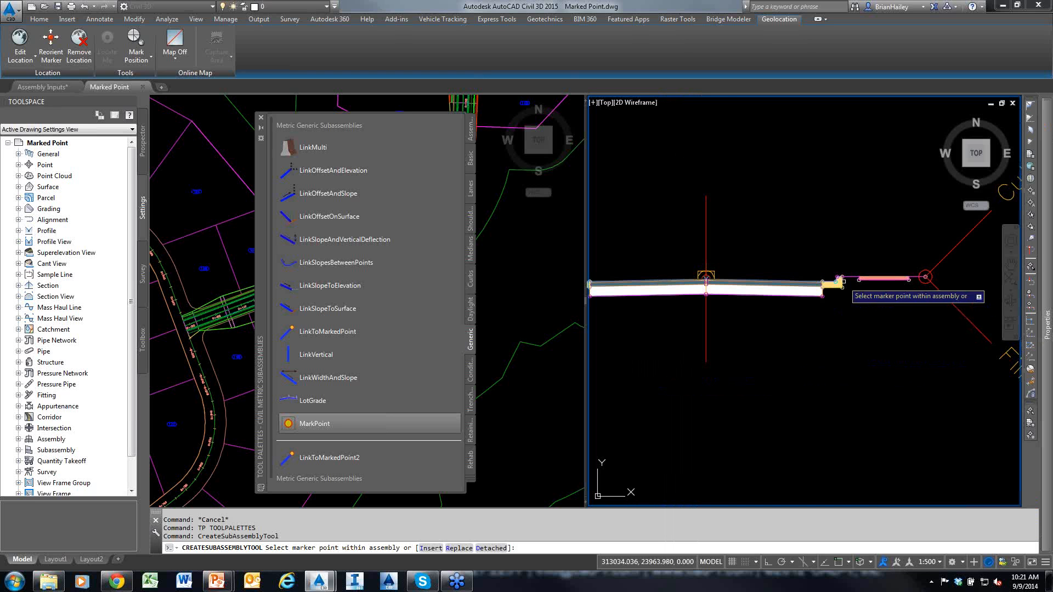
Step: Place the marked point on the lower back corners of the right and left curbs, then end the command and close the tool palettes
scroll(839, 284, "up", 4)
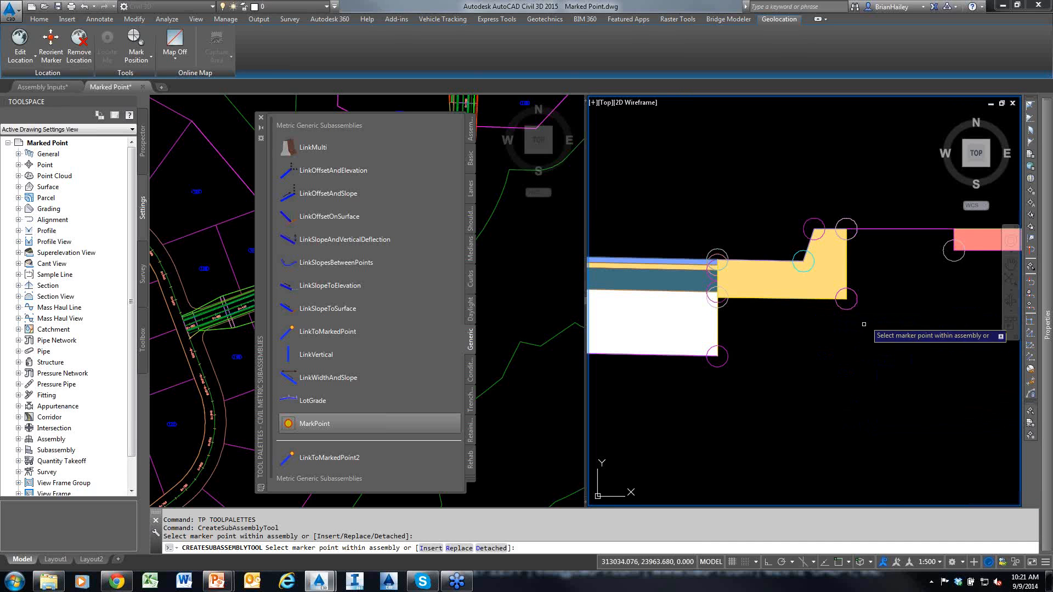
scroll(888, 309, "down", 4)
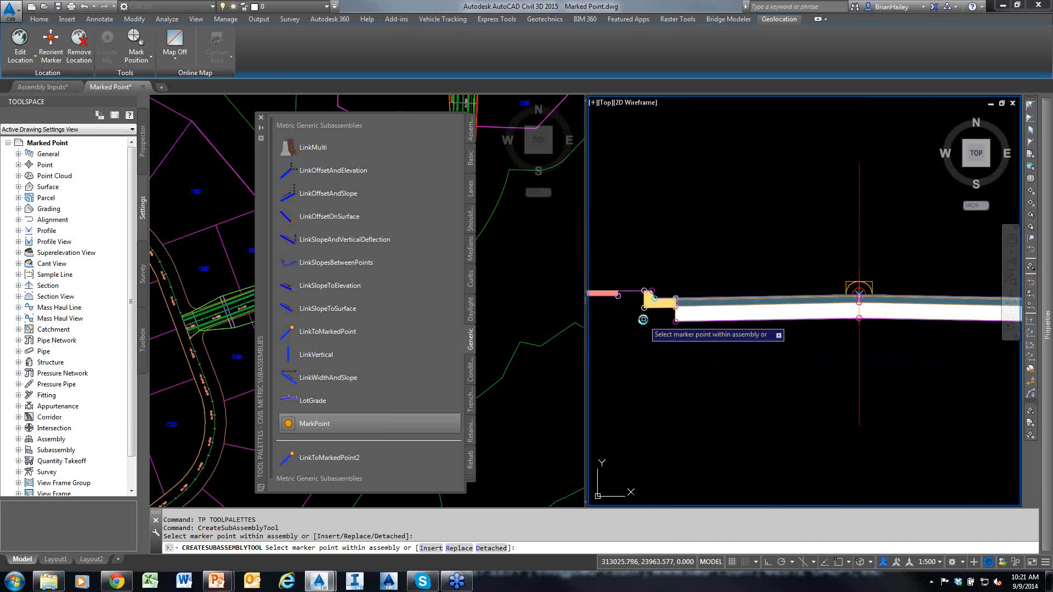
scroll(643, 319, "up", 4)
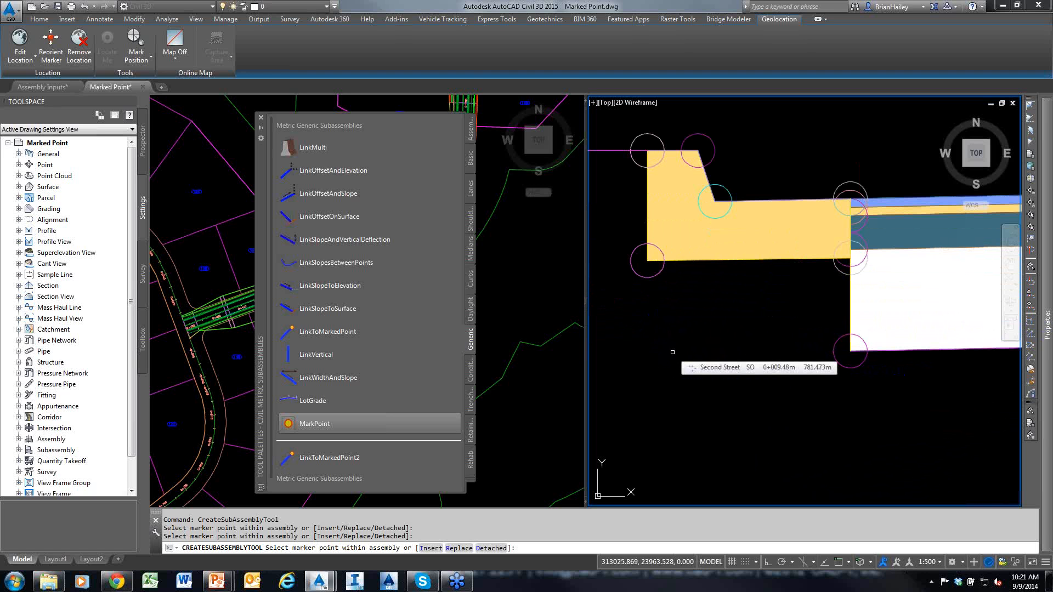
key("Escape")
key("Escape")
key("Escape")
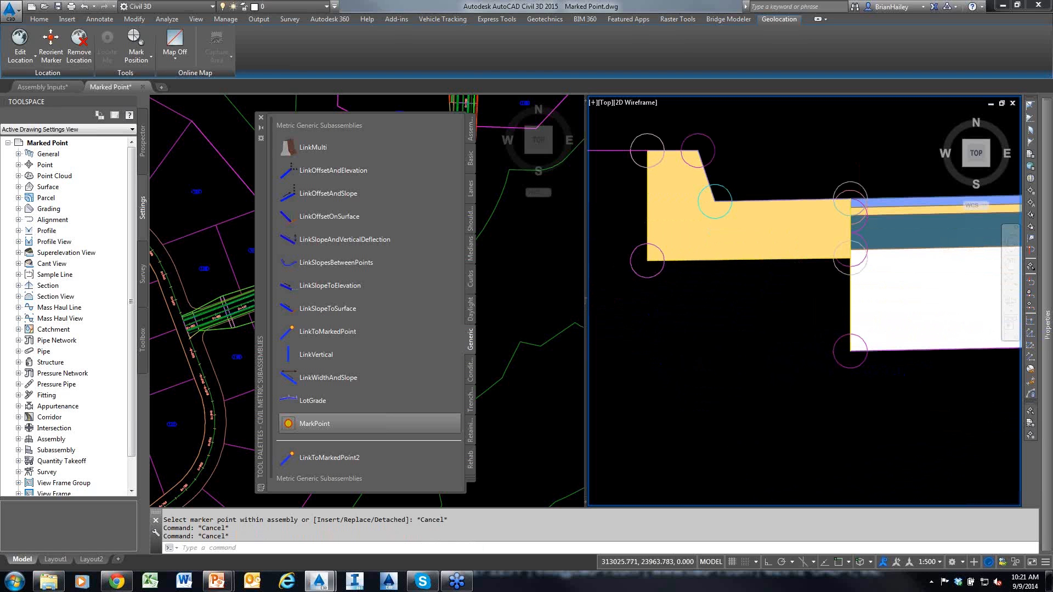
scroll(675, 351, "down", 4)
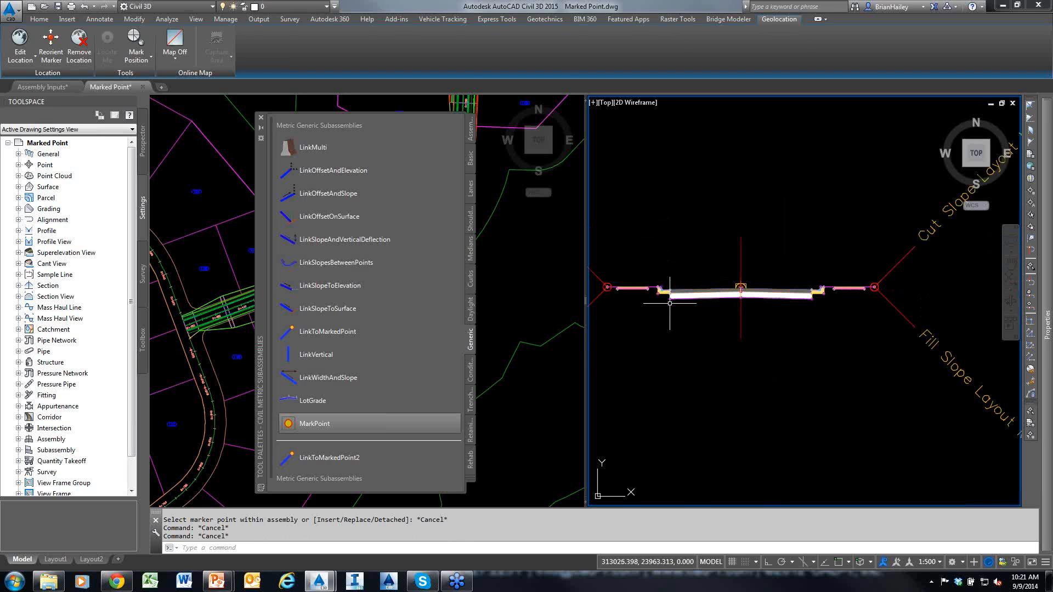
left_click(262, 120)
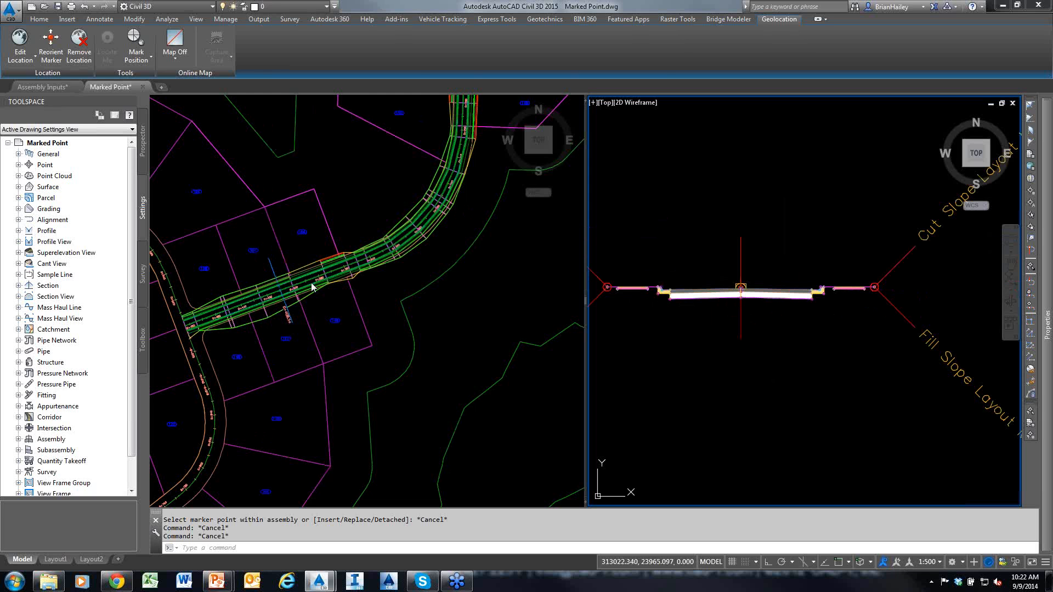
Step: Rebuild the road corridor in the plan view so it includes the new marked points
left_click(316, 288)
left_click(314, 286)
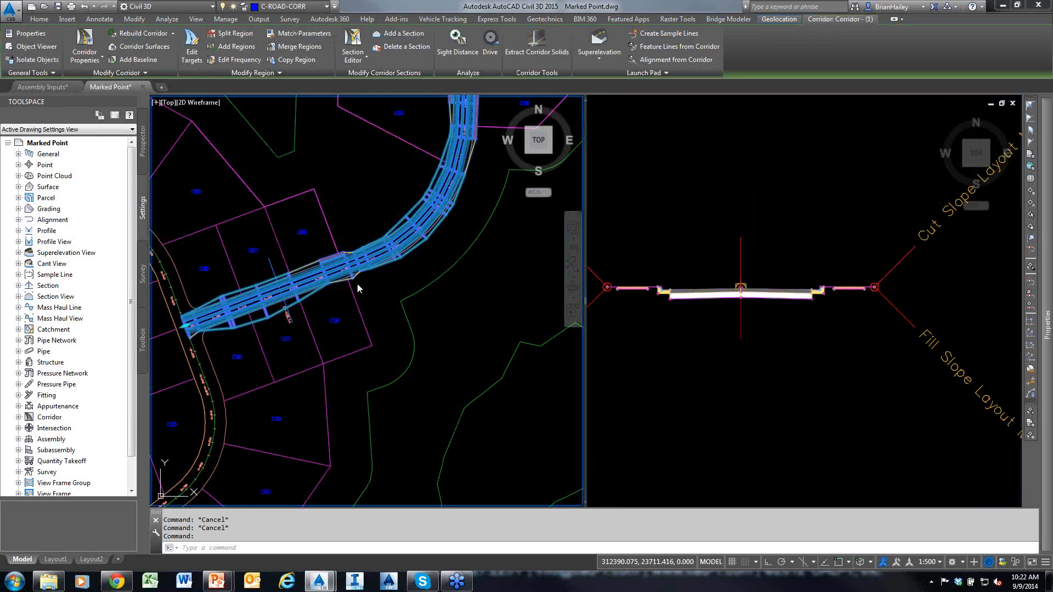
left_click(144, 35)
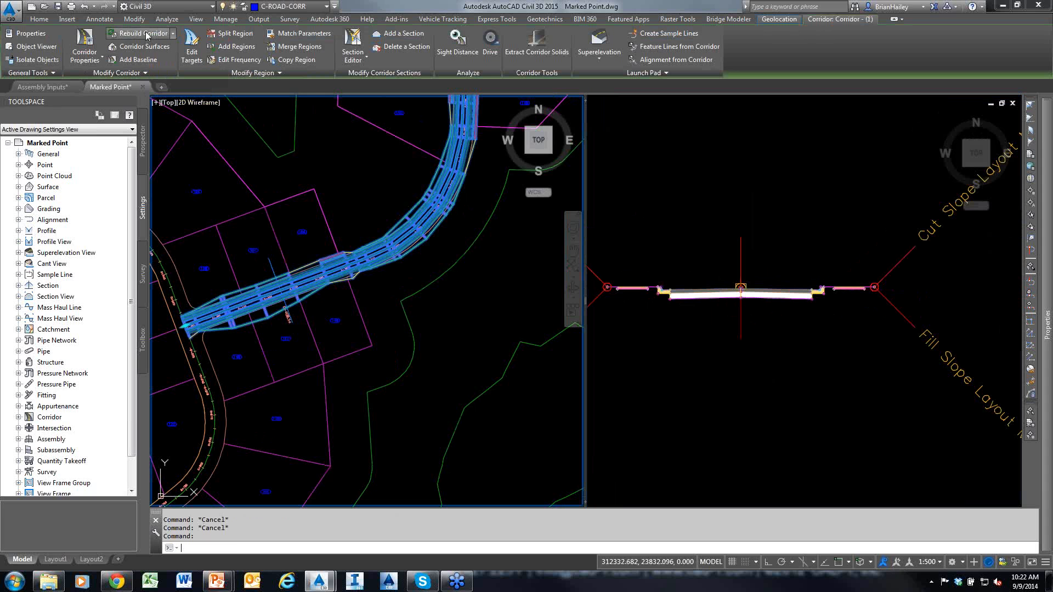
Step: Widen the cross-section viewport and examine the curbs in the corridor's section view
left_click(748, 392)
scroll(747, 391, "down", 6)
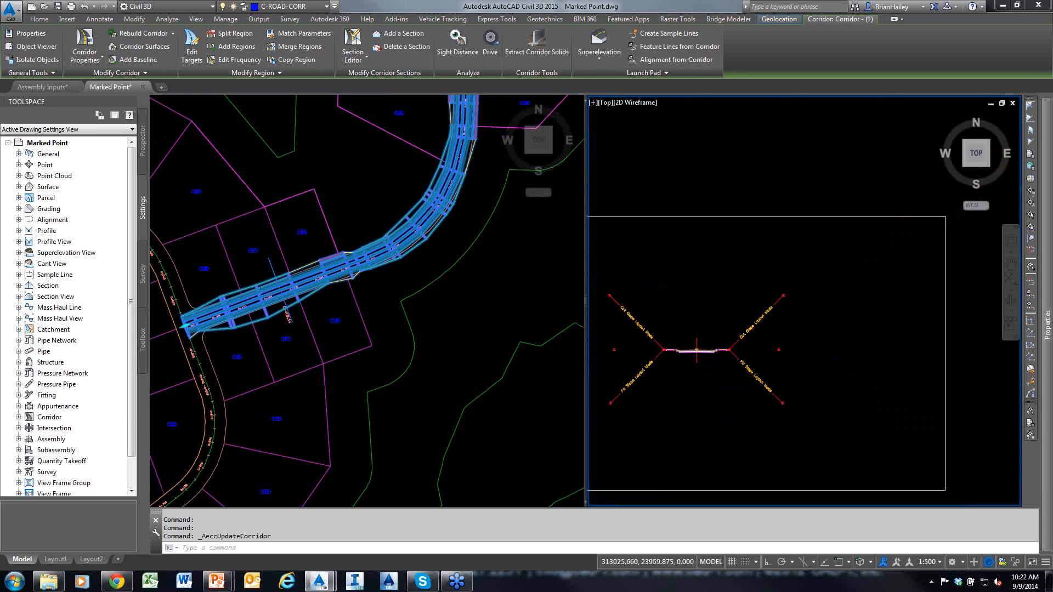
scroll(699, 375, "up", 8)
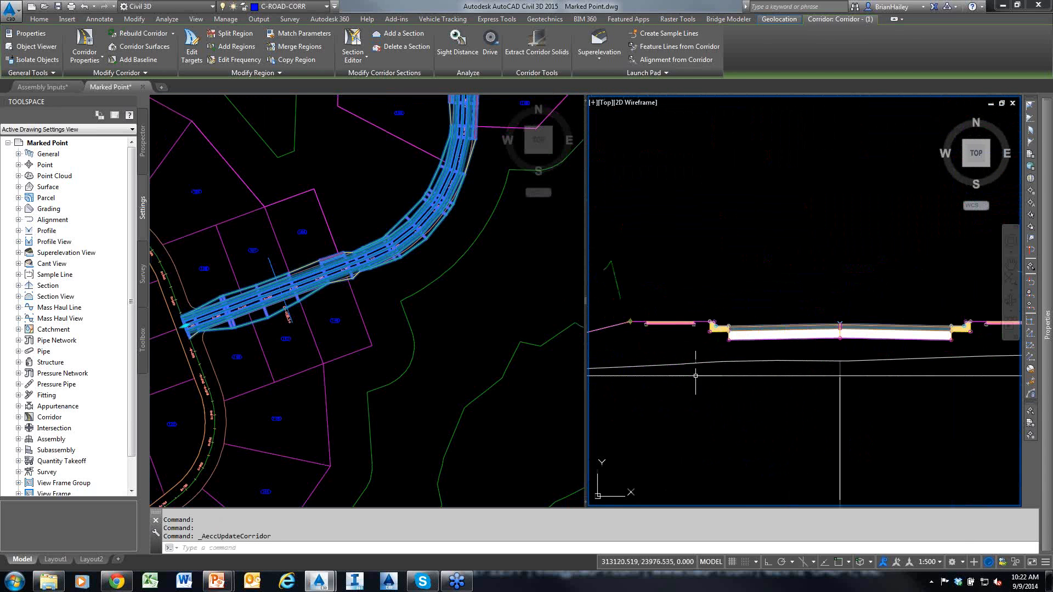
scroll(704, 369, "down", 2)
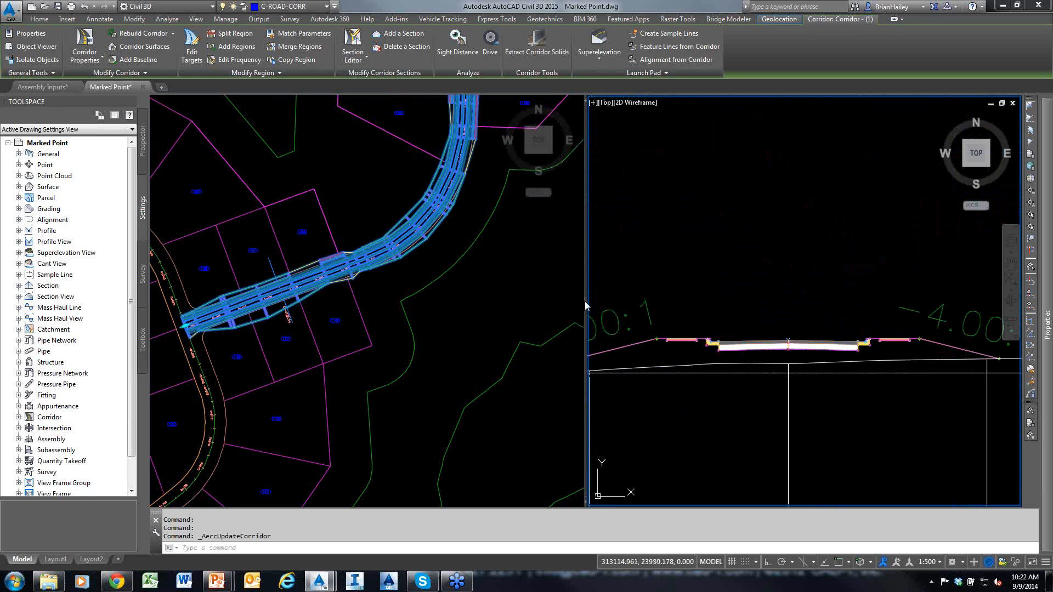
left_click_drag(586, 306, 379, 322)
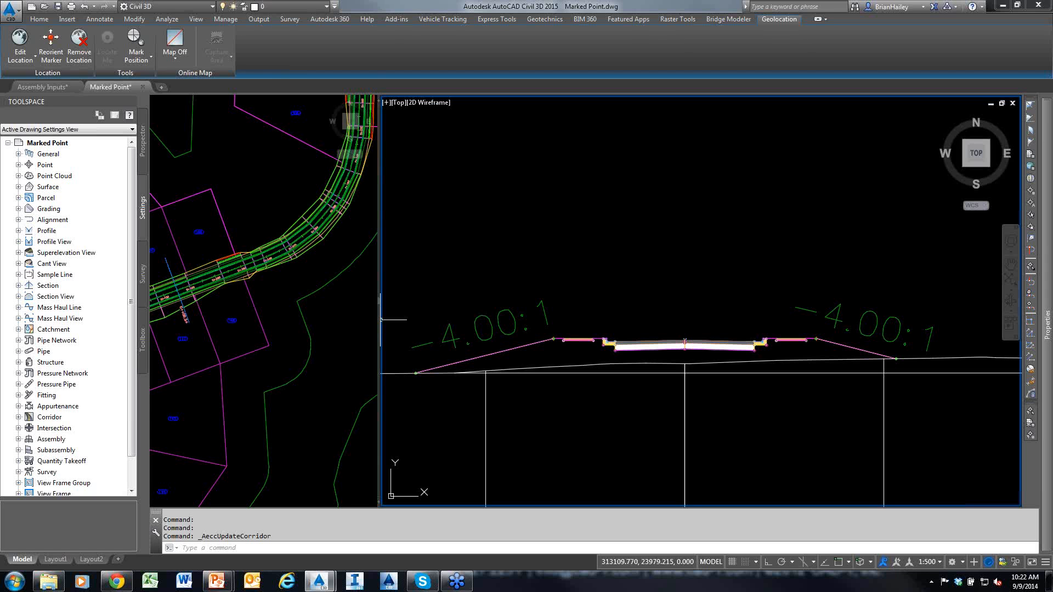
left_click_drag(378, 305, 404, 324)
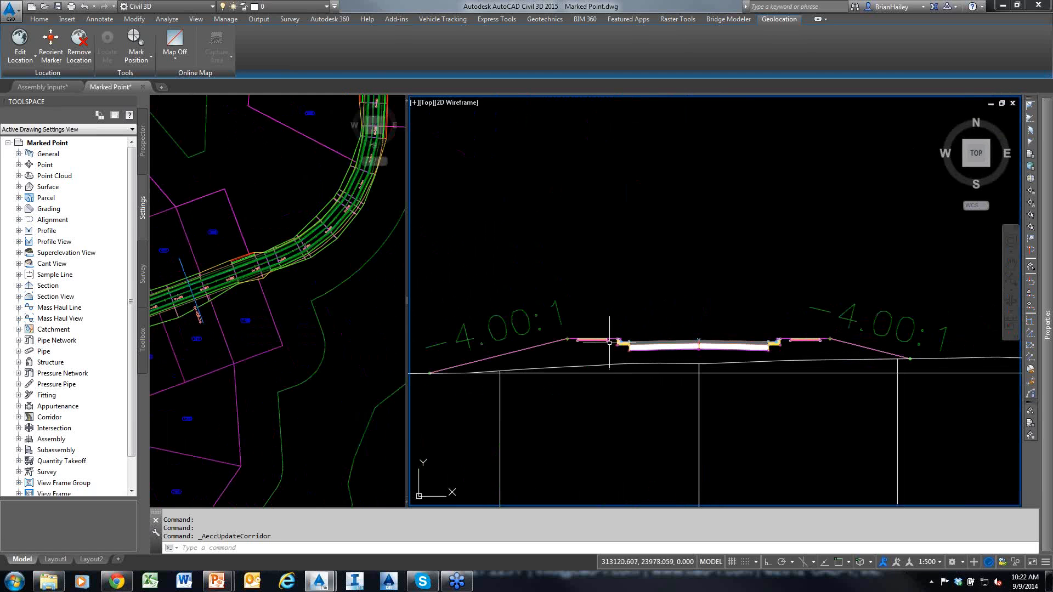
scroll(636, 349, "up", 3)
middle_click_drag(707, 347, 582, 347)
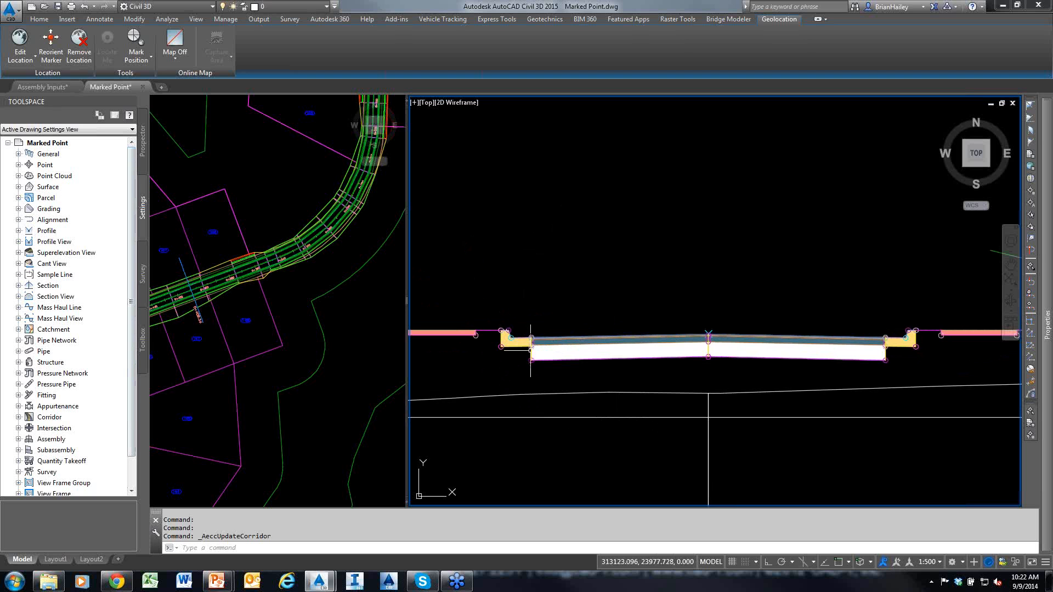
Step: Open the All Codes code set style for editing and expand its Point codes
left_click(18, 153)
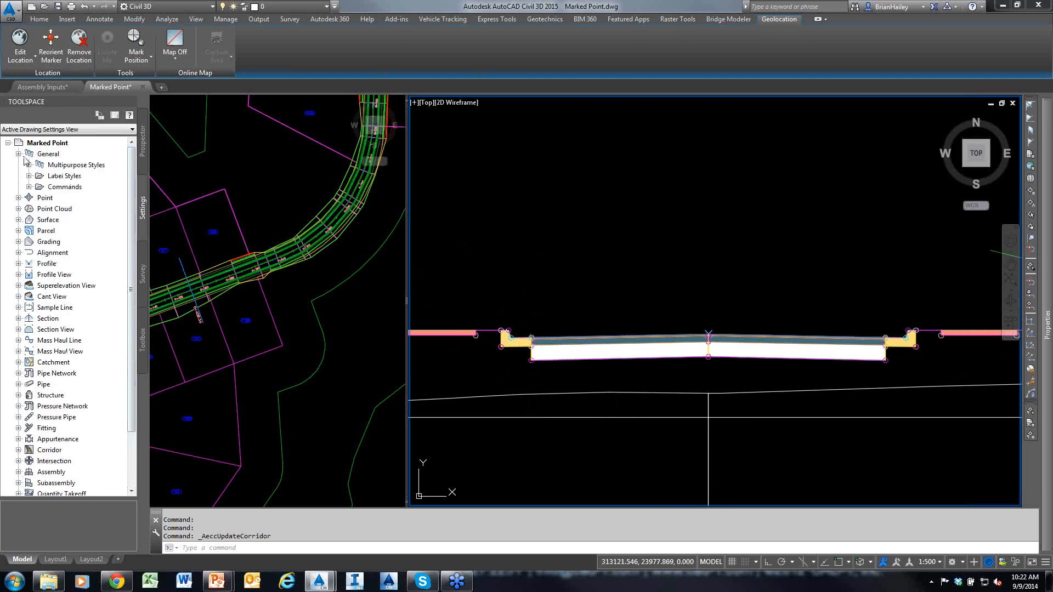
left_click(29, 164)
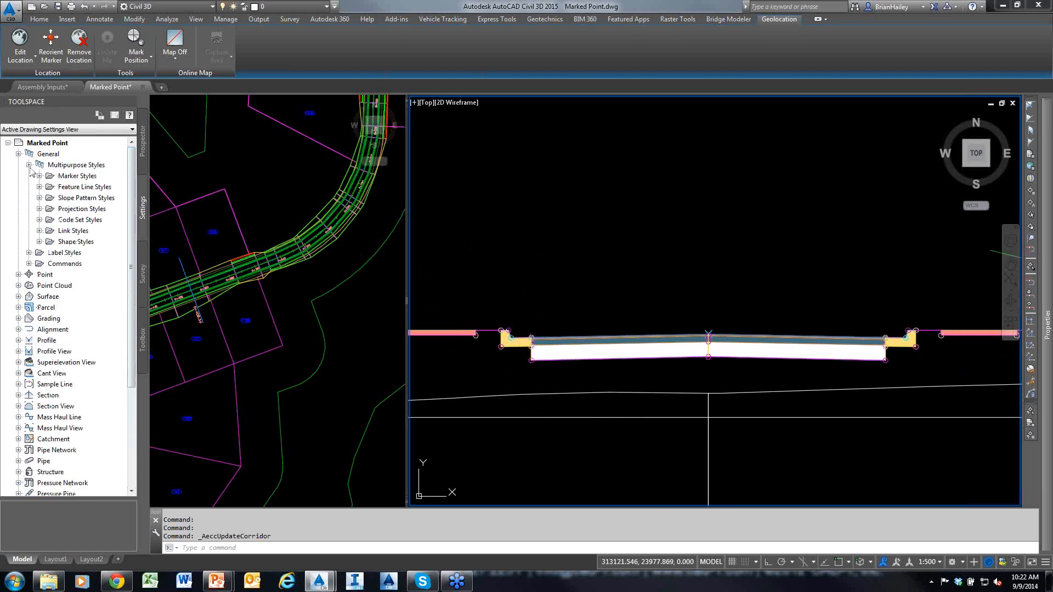
double_click(72, 221)
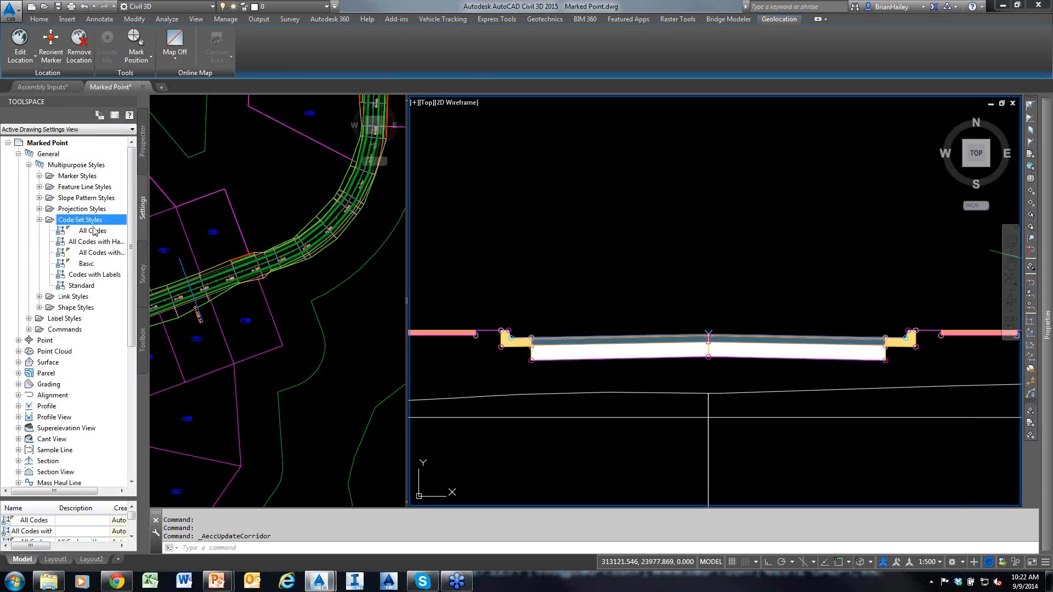
left_click(94, 231)
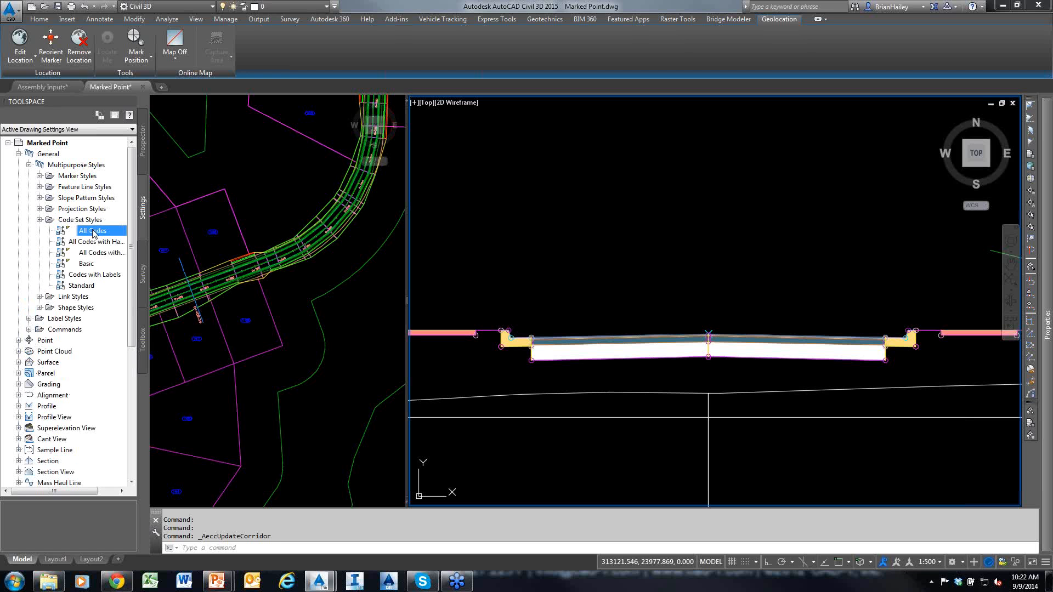
right_click(94, 233)
left_click(162, 235)
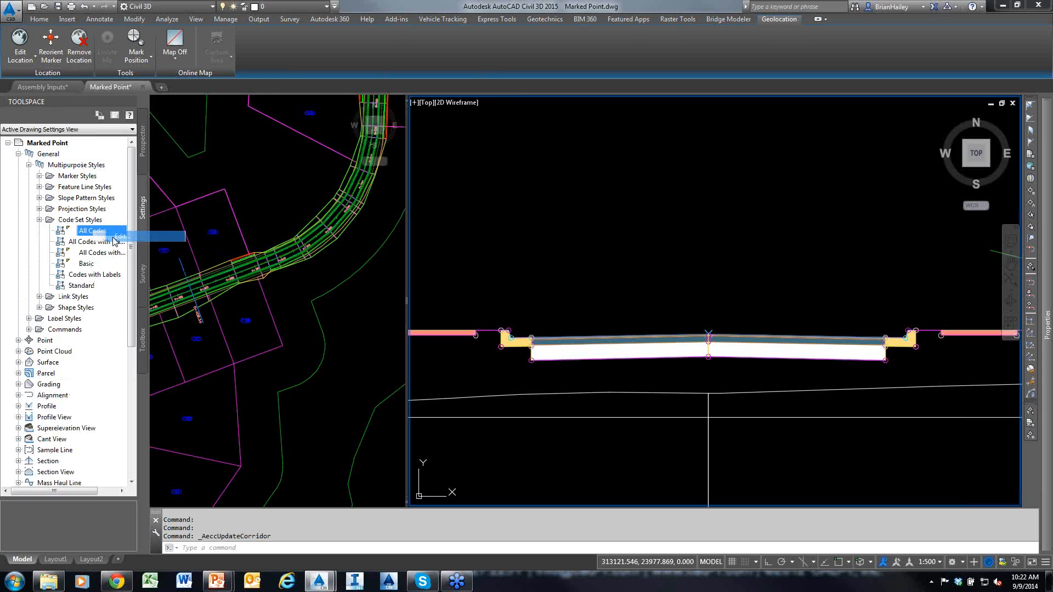
left_click(160, 162)
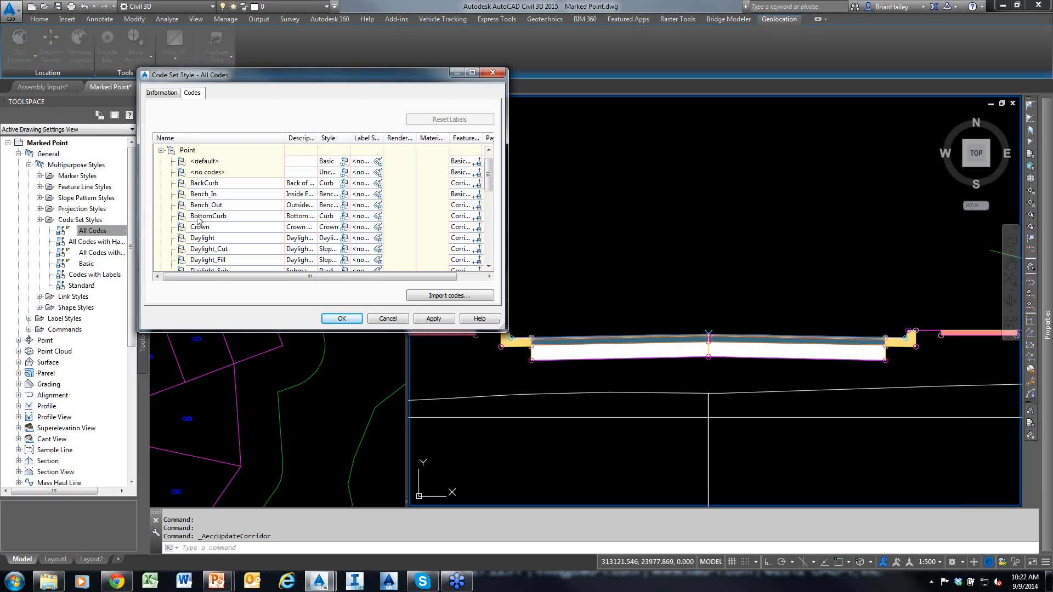
Step: Look through the point codes of the All Codes style for an Outside_Curb entry
mouse_move(207, 174)
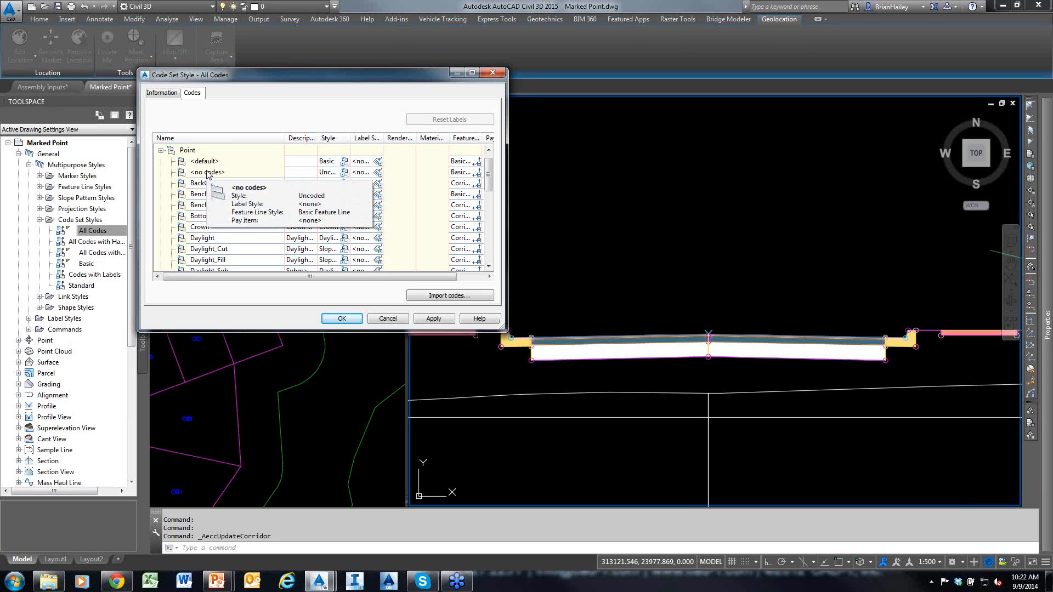
scroll(224, 208, "down", 7)
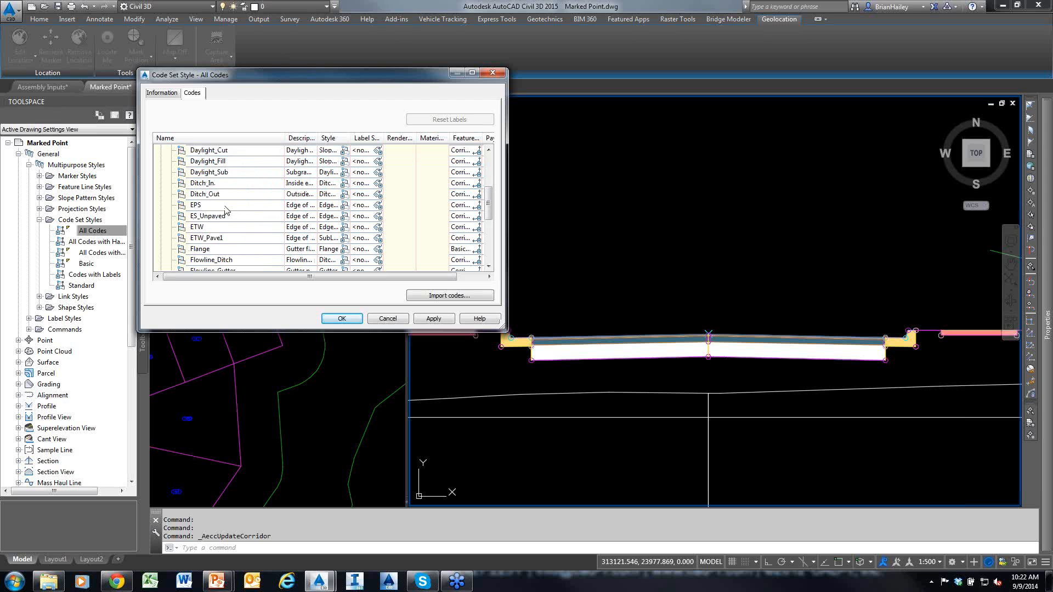
scroll(224, 209, "down", 3)
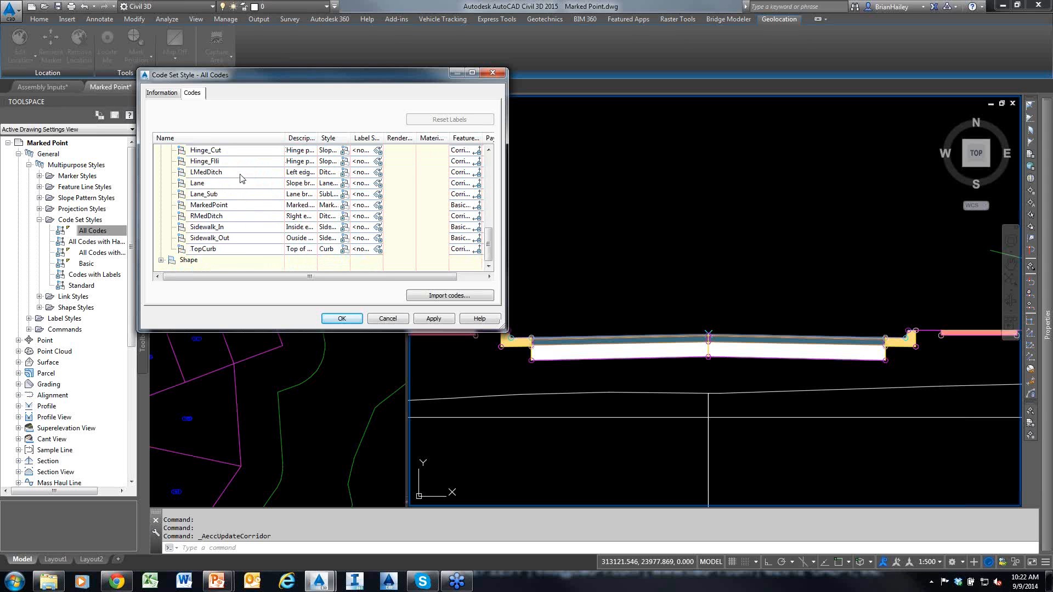
mouse_move(198, 204)
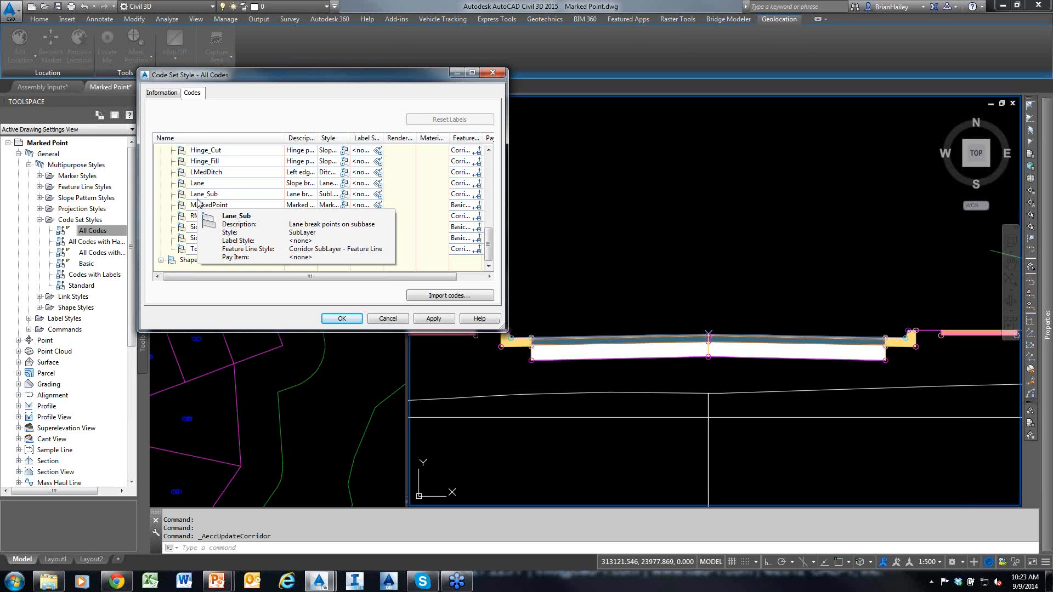
left_click(232, 194)
scroll(230, 241, "up", 6)
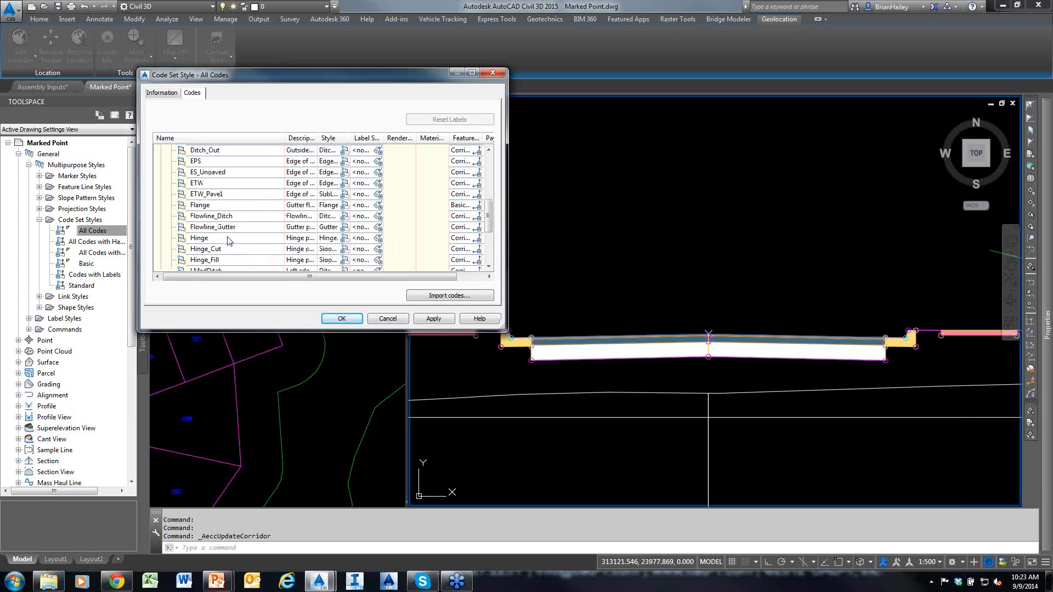
scroll(227, 240, "up", 2)
right_click(187, 161)
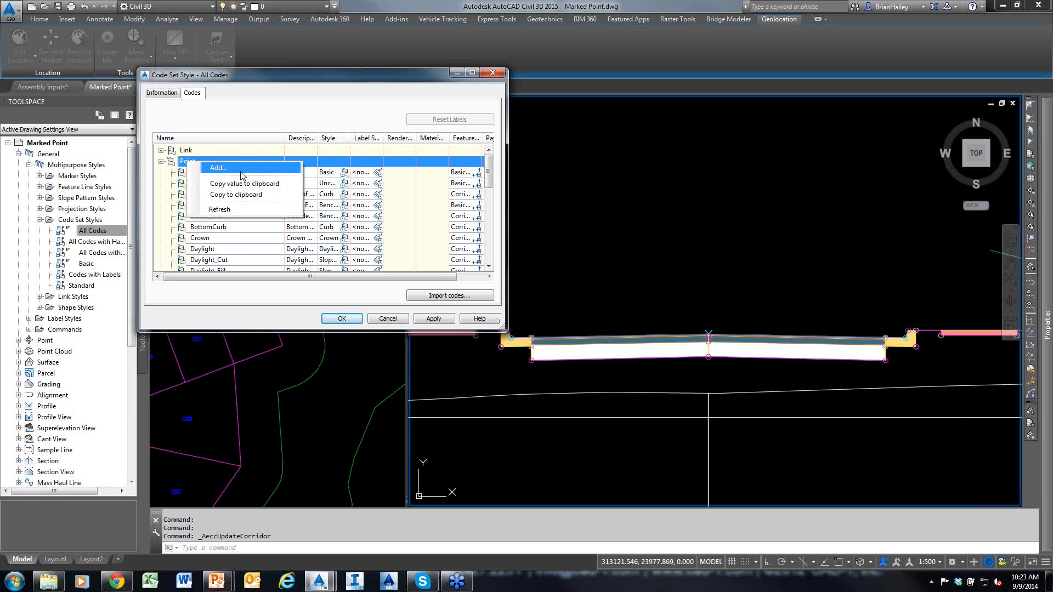
left_click(329, 276)
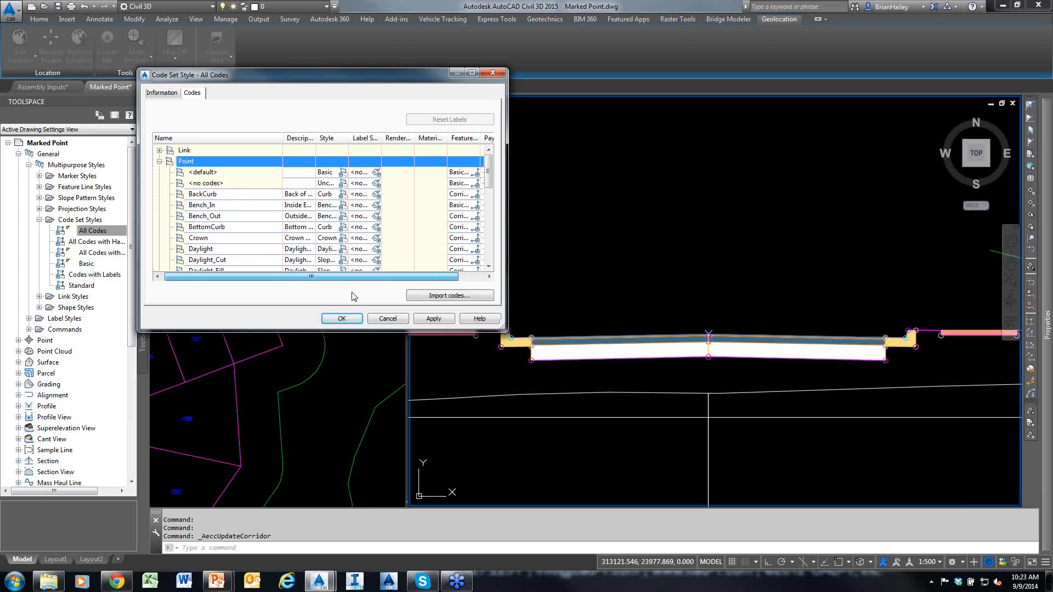
Step: Import the codes used by the road assembly into the All Codes code set style
left_click(458, 294)
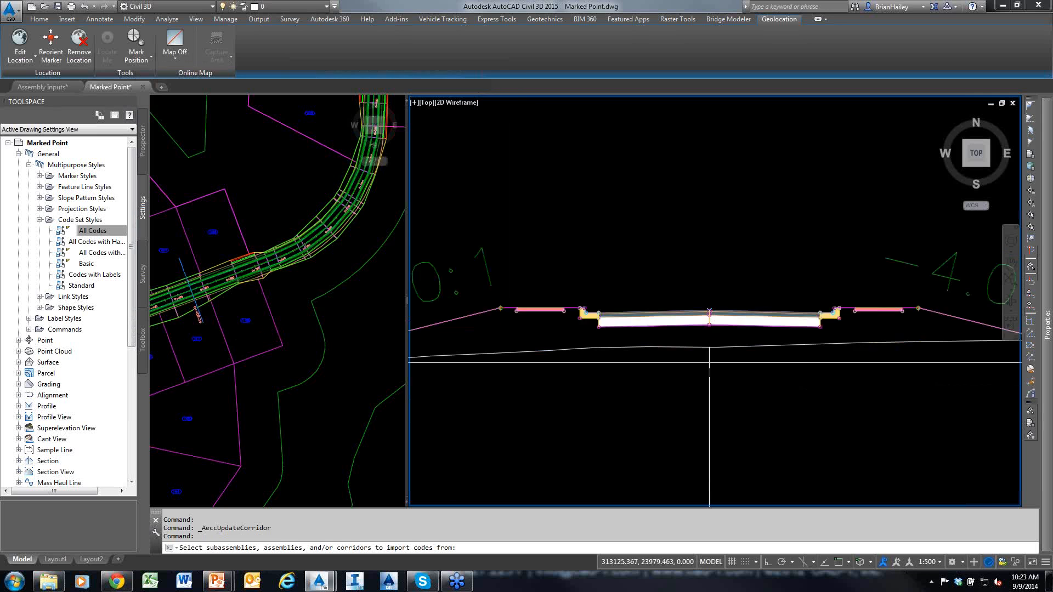
left_click(433, 321)
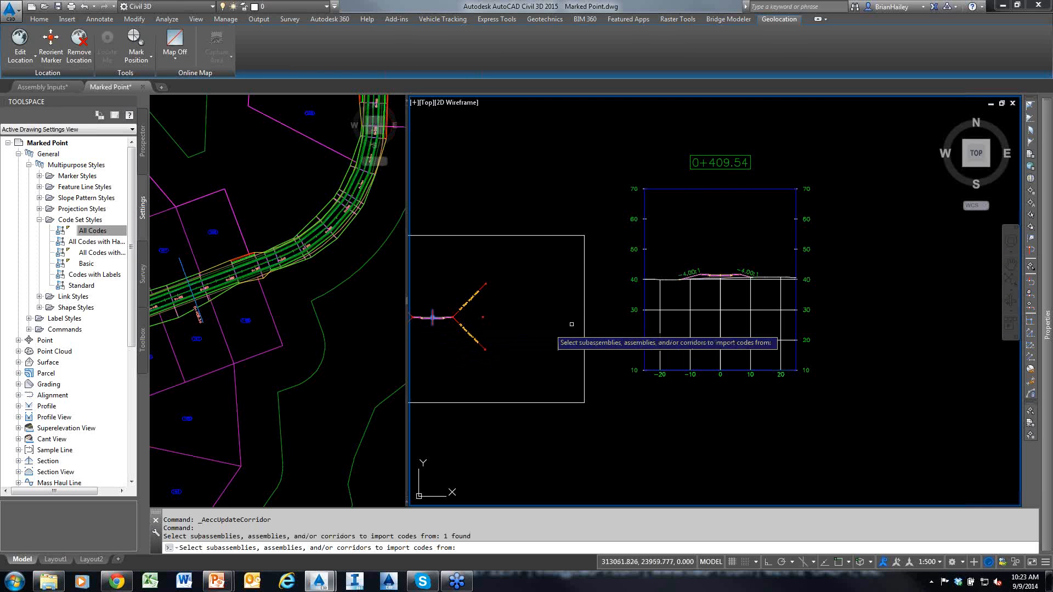
scroll(718, 275, "up", 5)
scroll(718, 275, "up", 3)
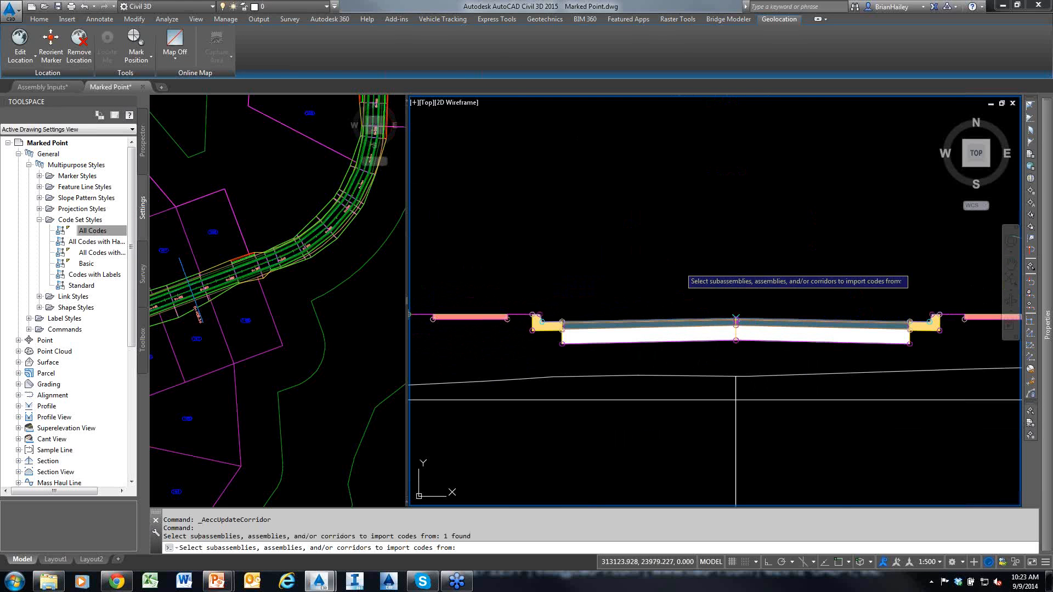
key("Return")
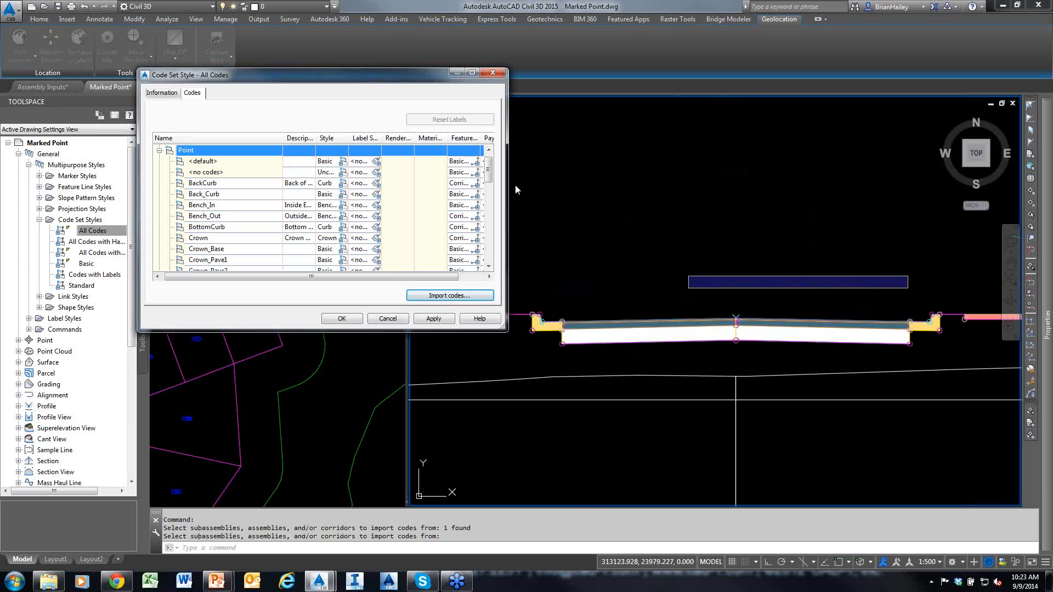
Step: Assign the Outside Curb label style to the Outside_Curb point code and accept the code set style changes
left_click_drag(490, 172, 490, 251)
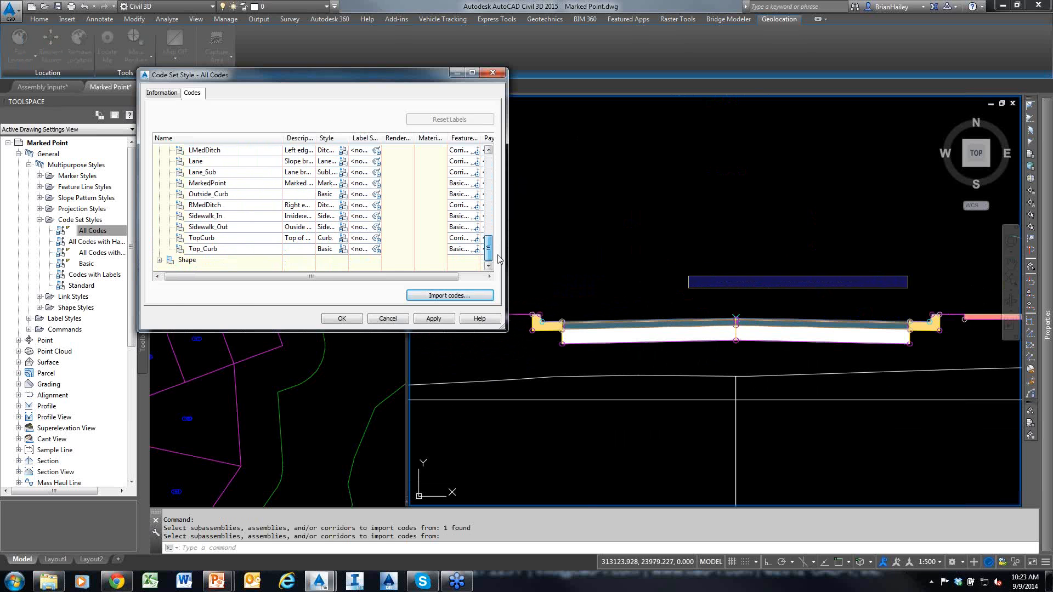
left_click(216, 195)
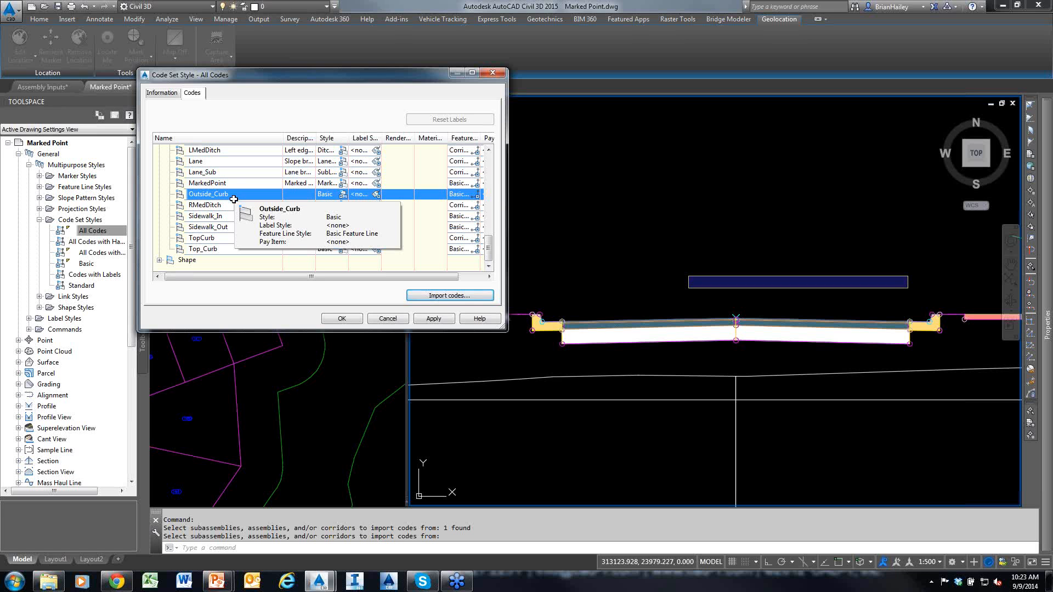
left_click(377, 196)
left_click(433, 228)
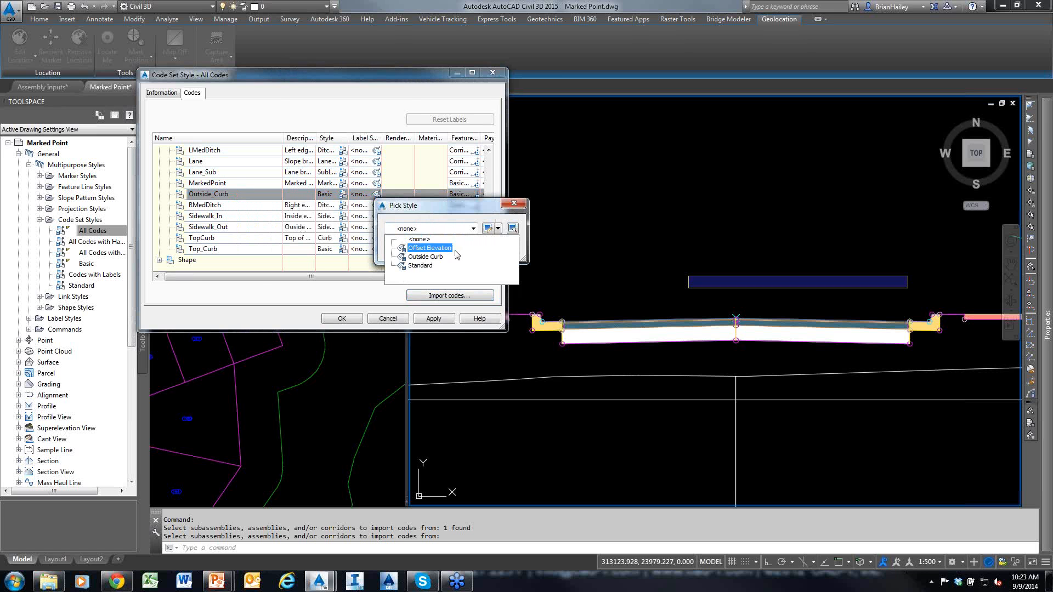
left_click(436, 257)
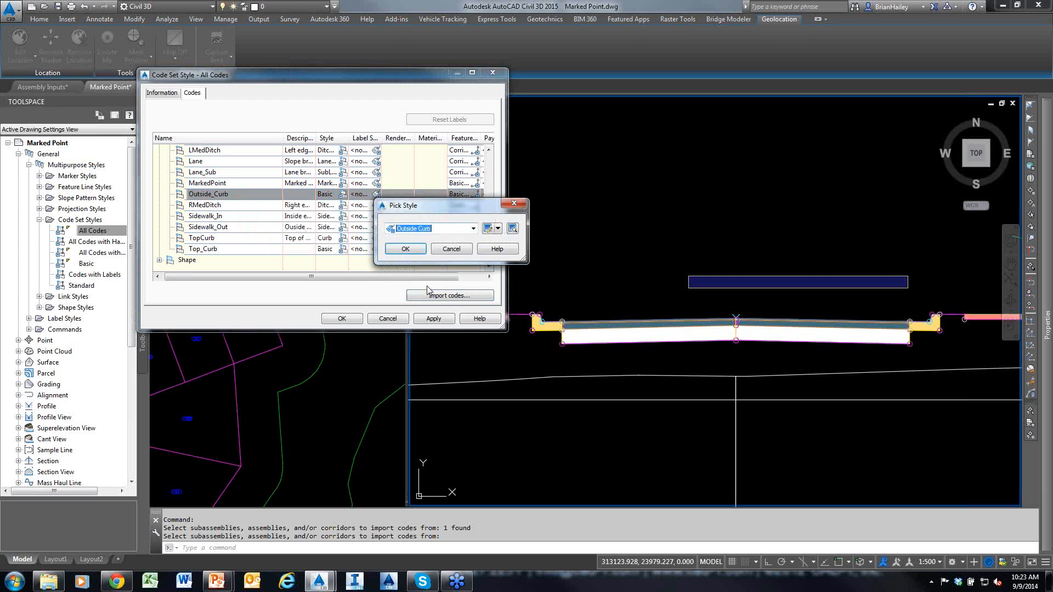
left_click(405, 249)
left_click(342, 318)
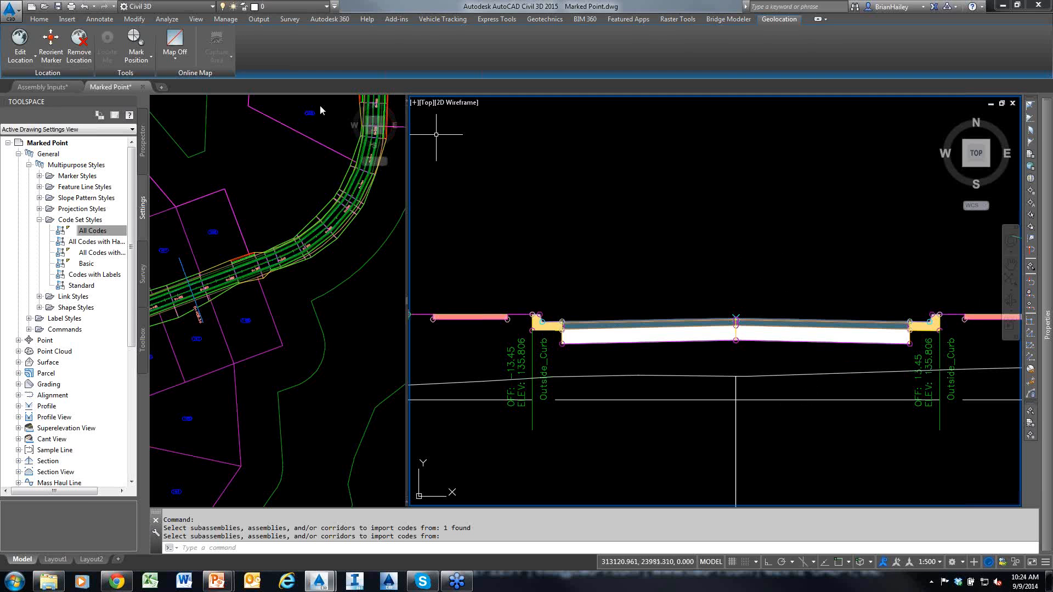
Step: Open the drawing Conditional Horizontal.dwg from the Advanced Corridors folder and examine its assembly and corridor plan
left_click(46, 8)
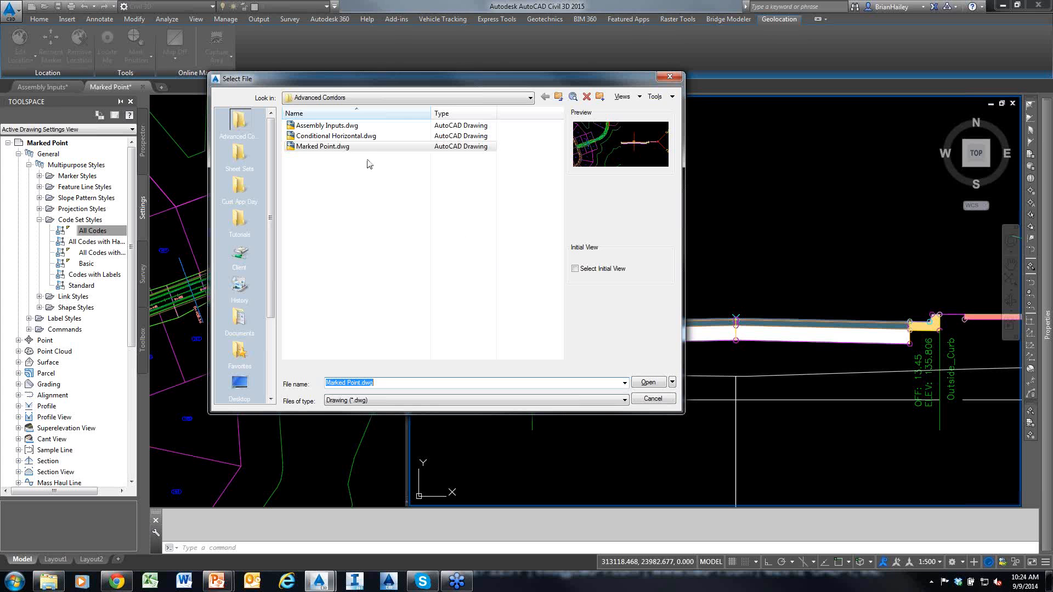
left_click(356, 137)
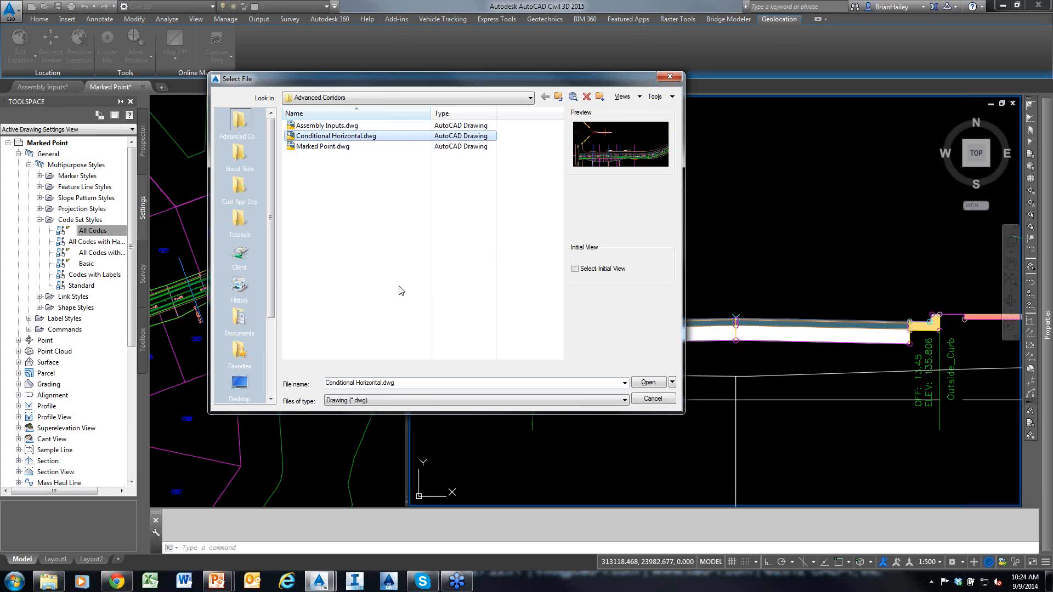
left_click(640, 385)
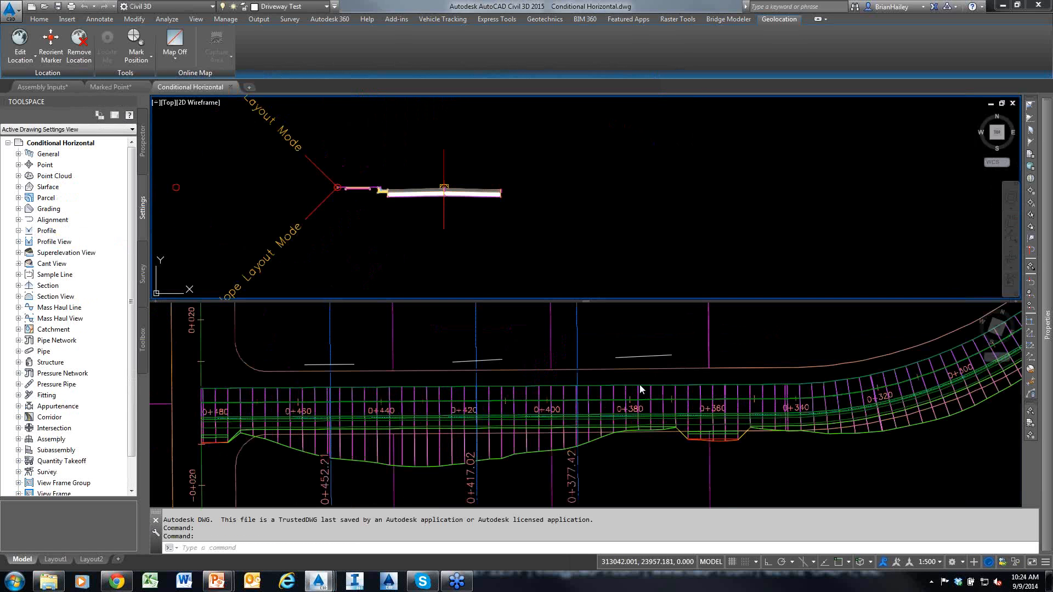
left_click(511, 228)
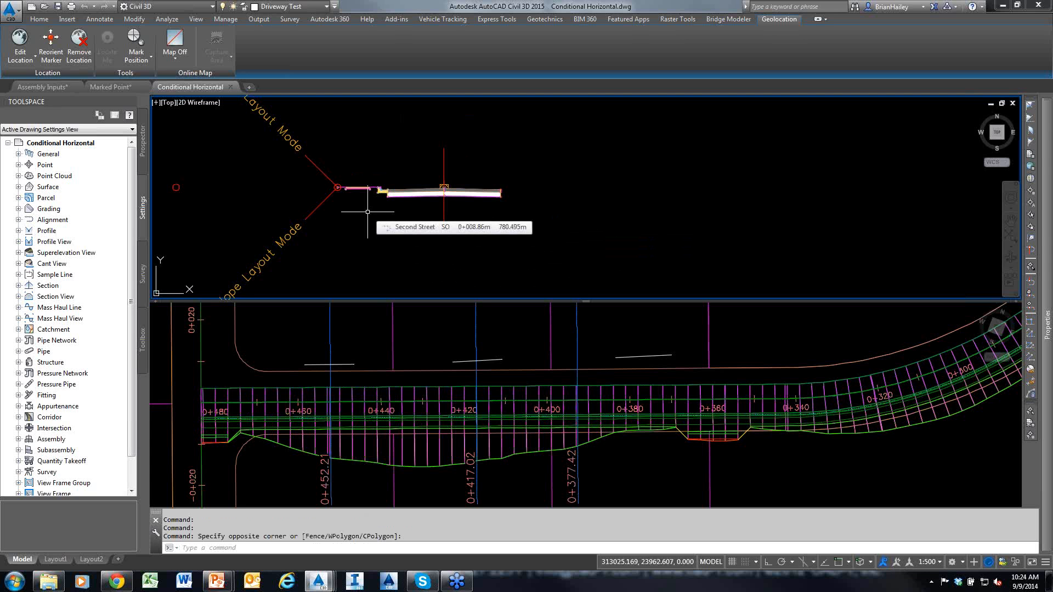
left_click(449, 328)
scroll(418, 393, "down", 4)
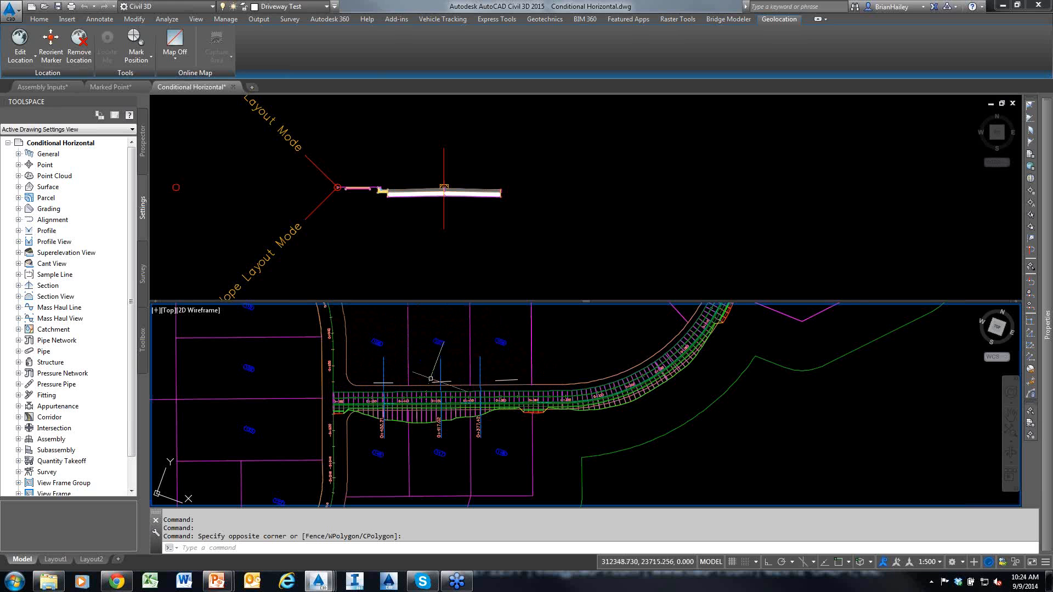
Step: Examine the driveway polylines beside the corridor and compare the standard curb assembly with the depressed driveway curb assembly
mouse_move(503, 379)
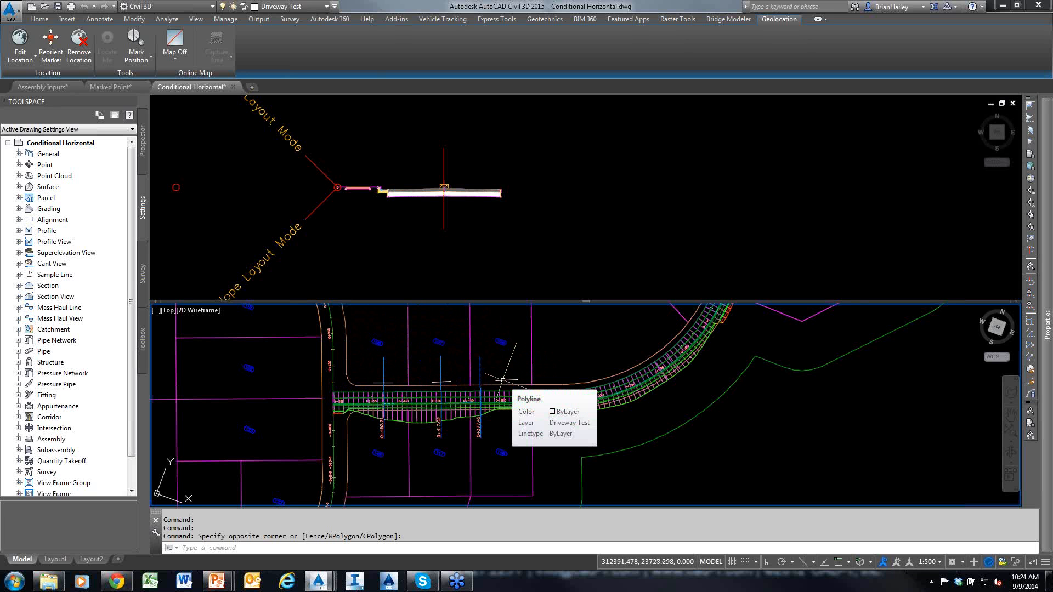
left_click(473, 233)
scroll(504, 251, "up", 2)
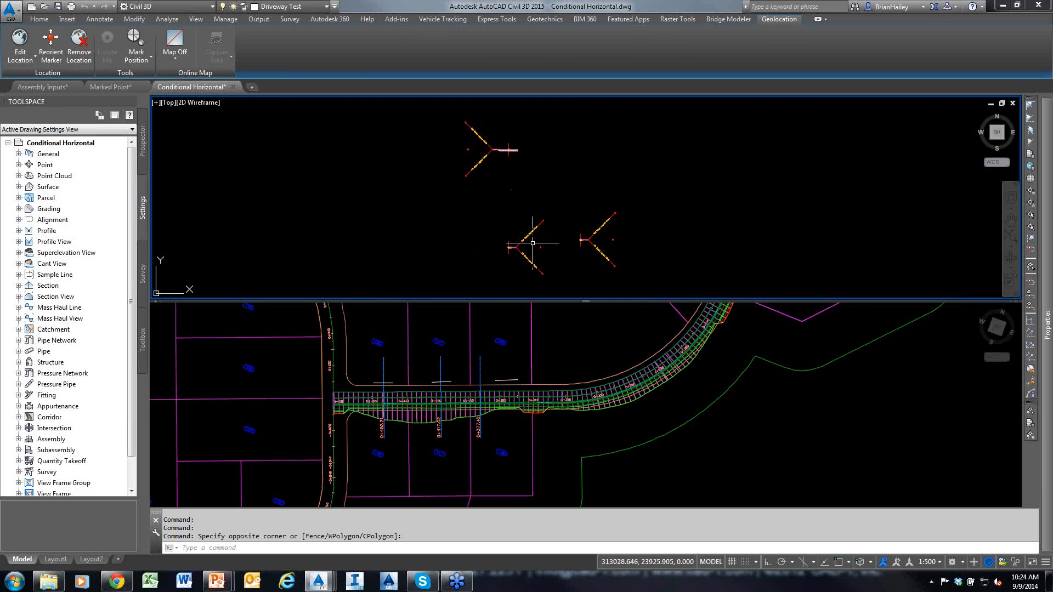
scroll(510, 247, "up", 5)
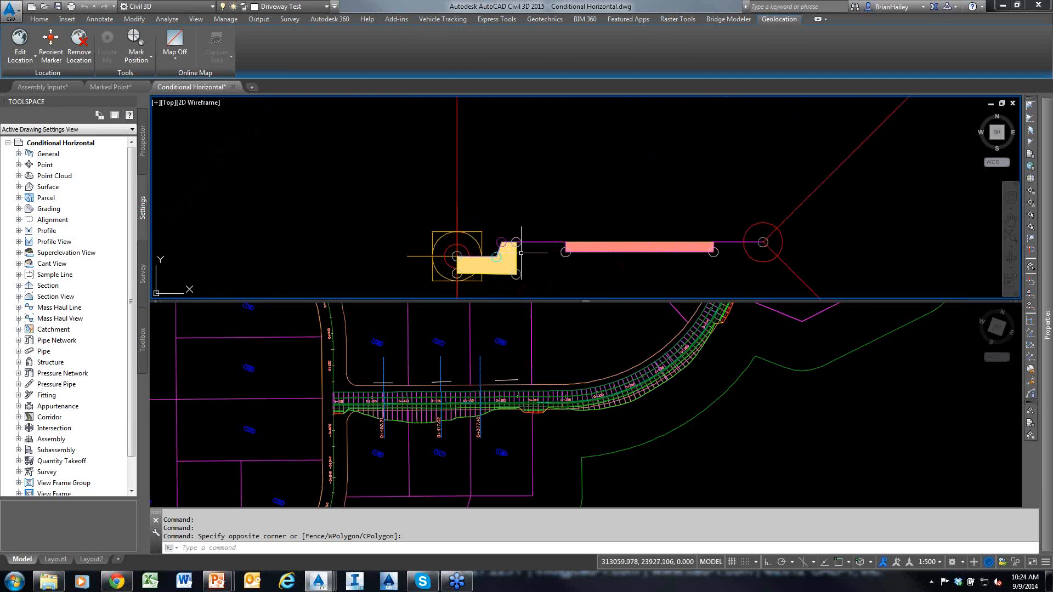
scroll(589, 263, "up", 2)
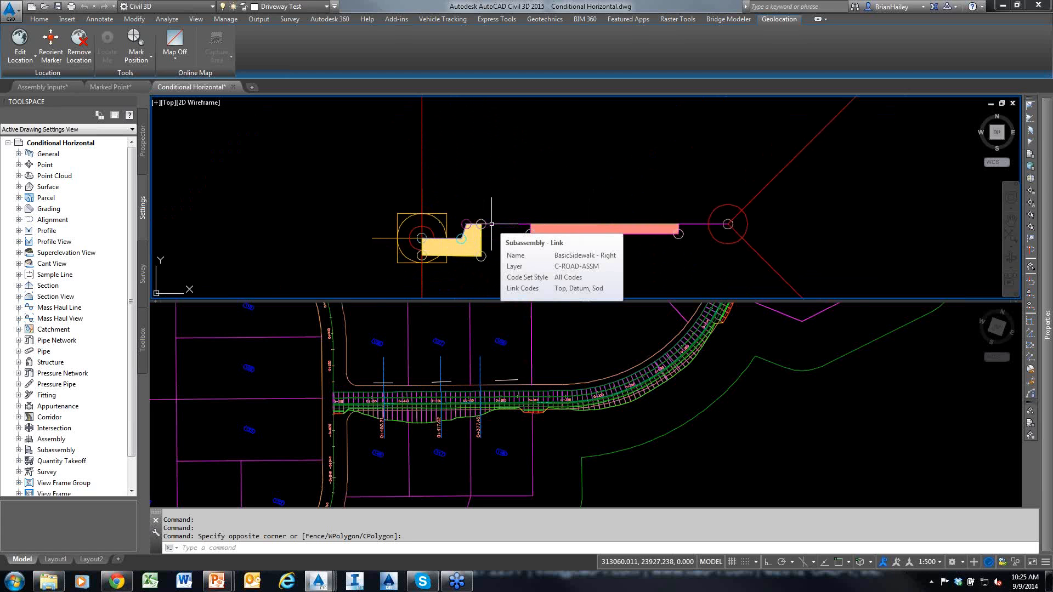
scroll(673, 174, "down", 3)
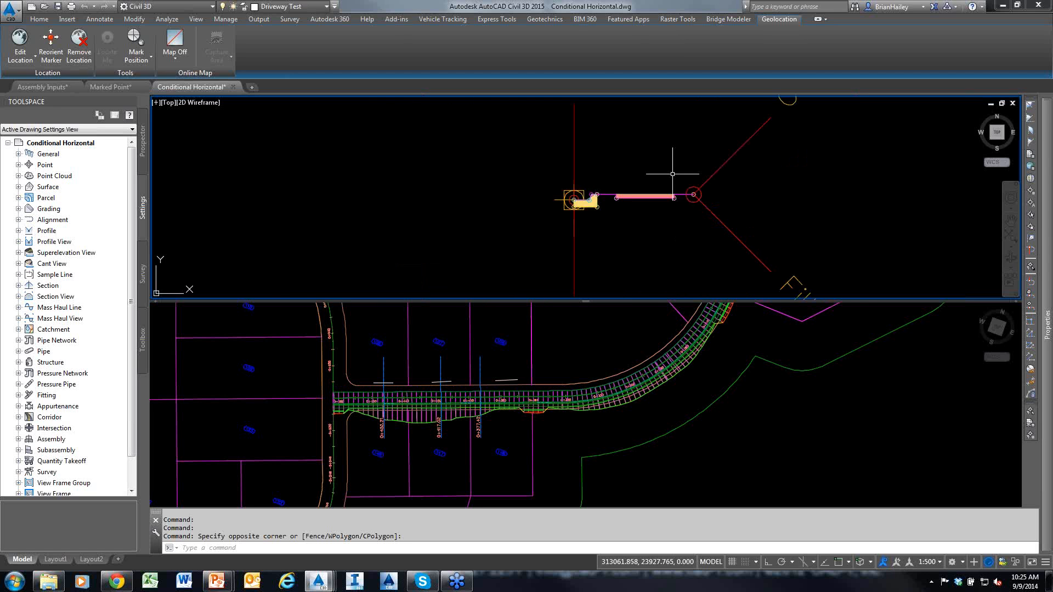
scroll(672, 174, "down", 3)
scroll(537, 229, "up", 5)
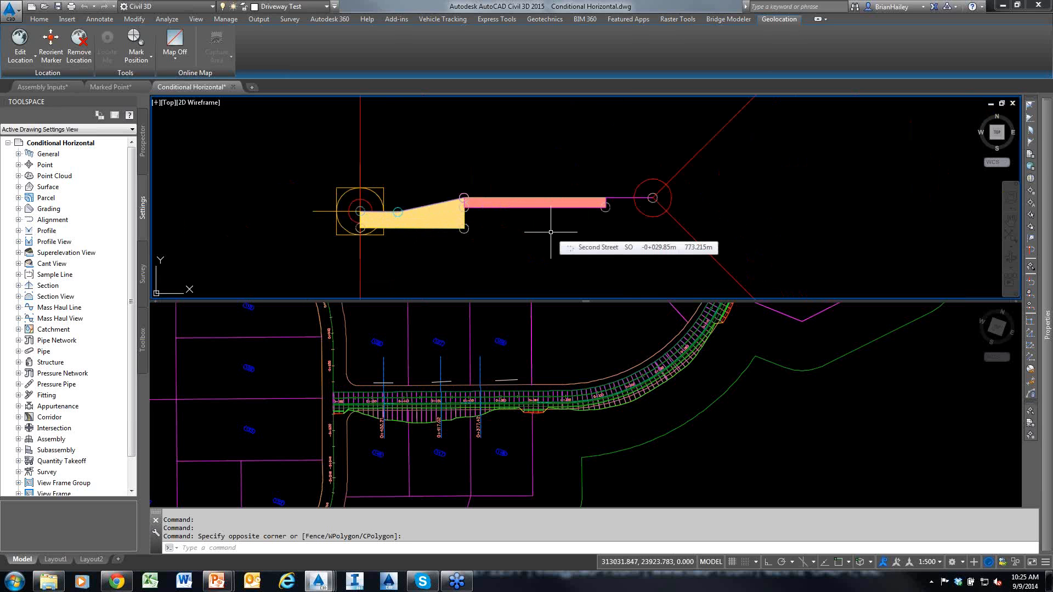
scroll(411, 176, "up", 6)
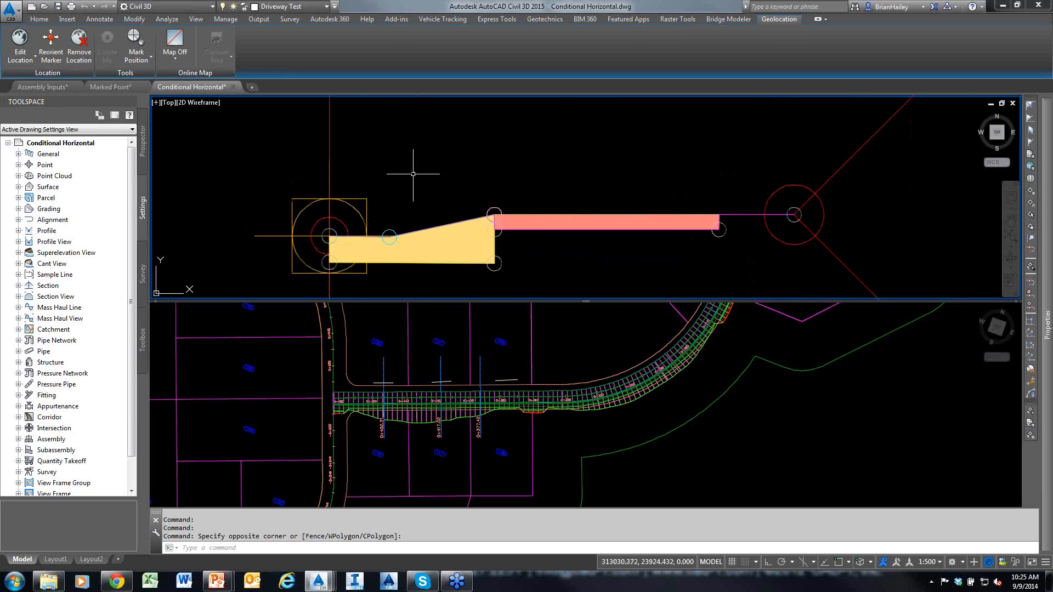
left_click(469, 170)
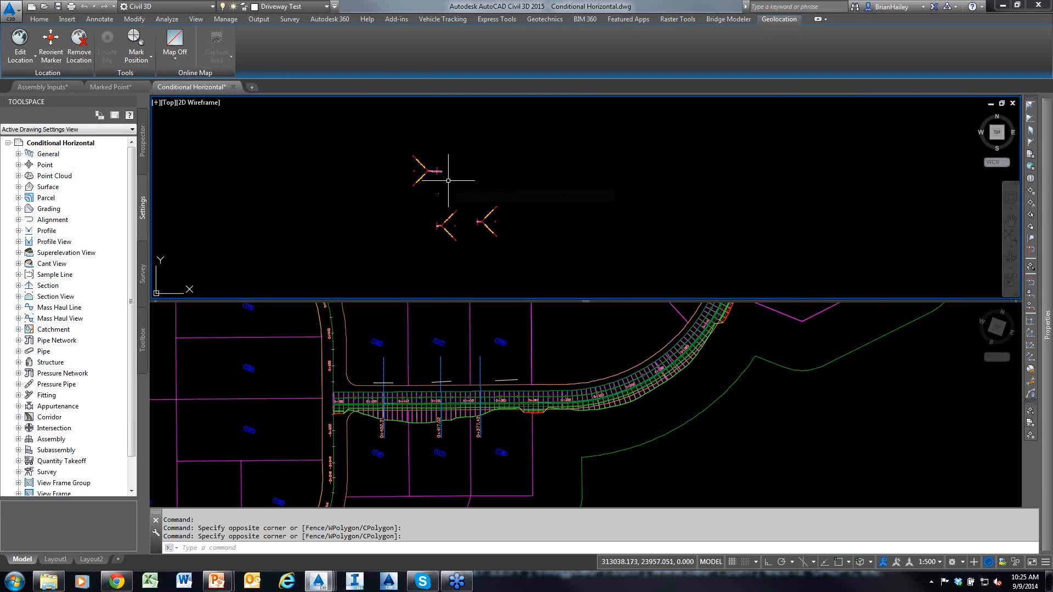
Step: Start adding a ConditionalHorizontalTarget subassembly from the metric conditional subassemblies, with its type set to Target Found
type("TP")
key("Return")
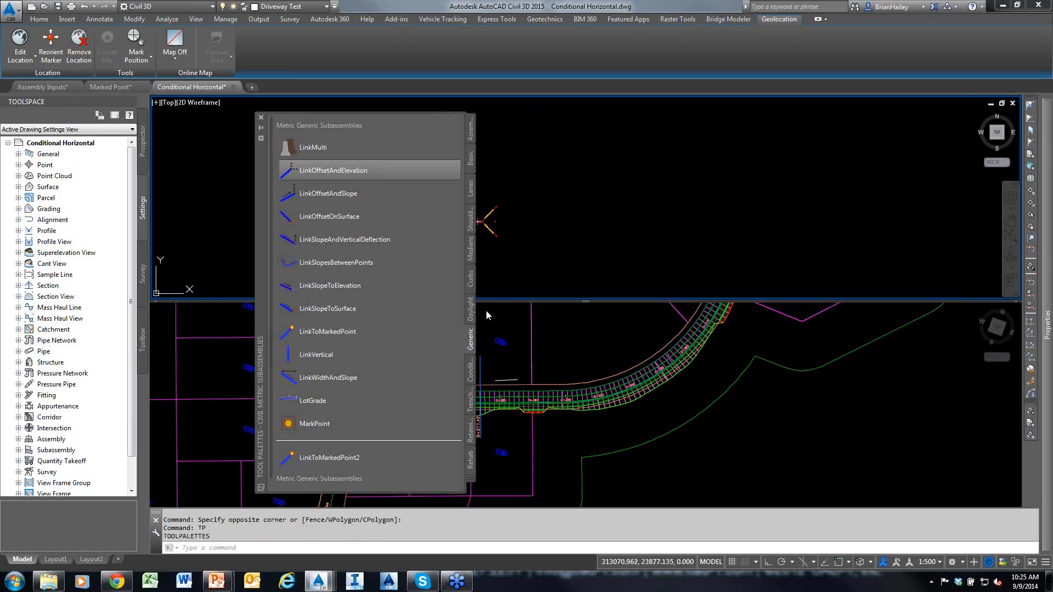
left_click(471, 371)
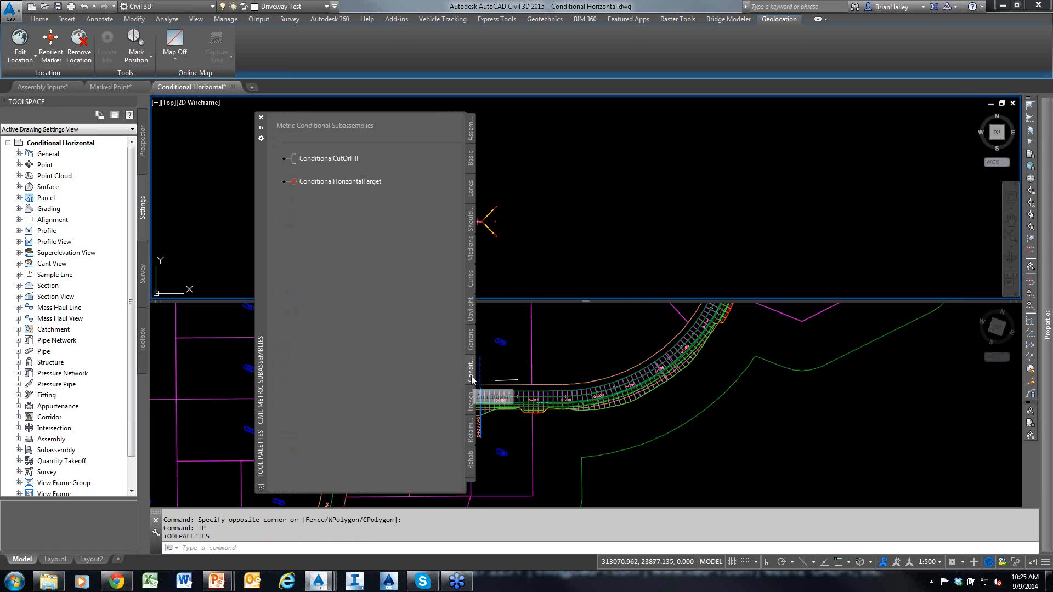
left_click(343, 178)
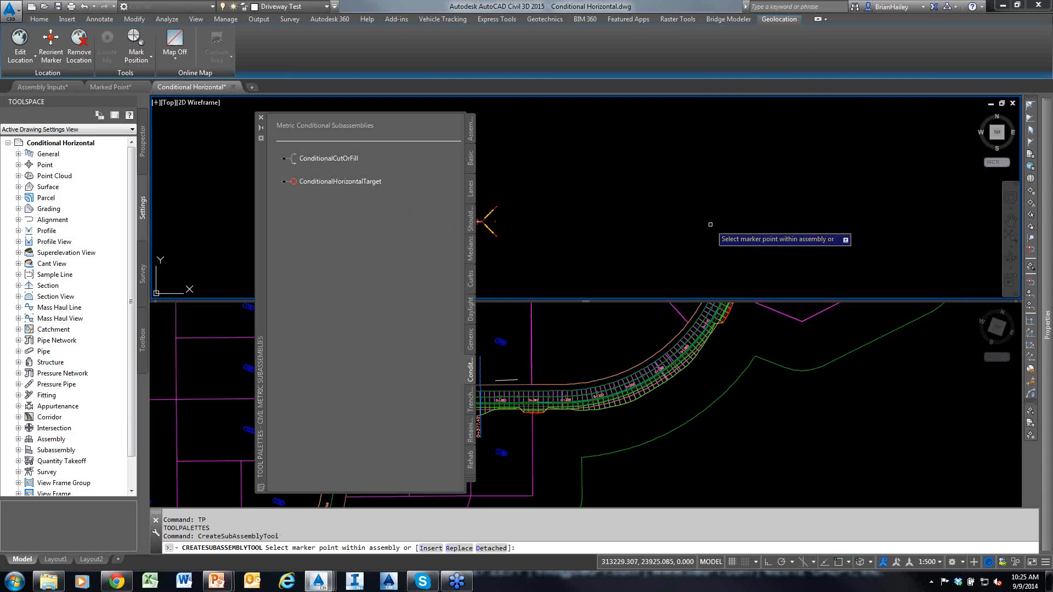
mouse_move(1045, 233)
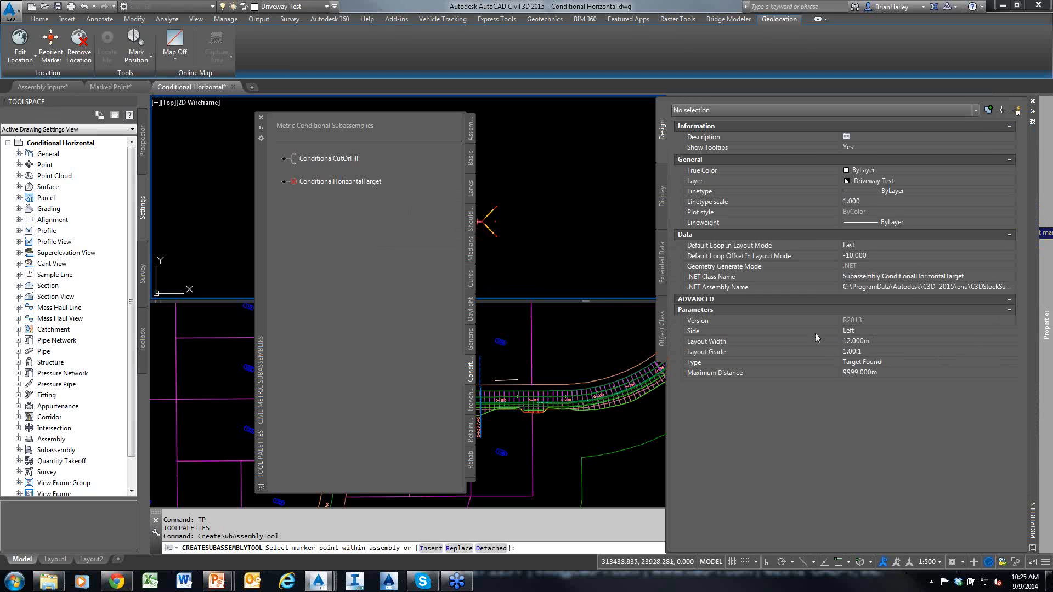
left_click(894, 341)
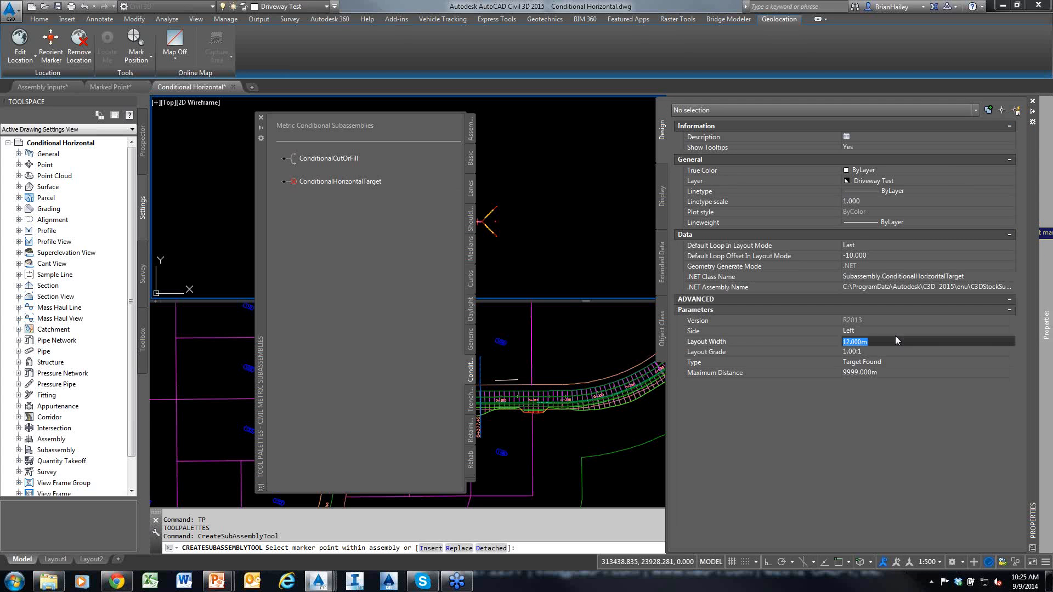
left_click(895, 351)
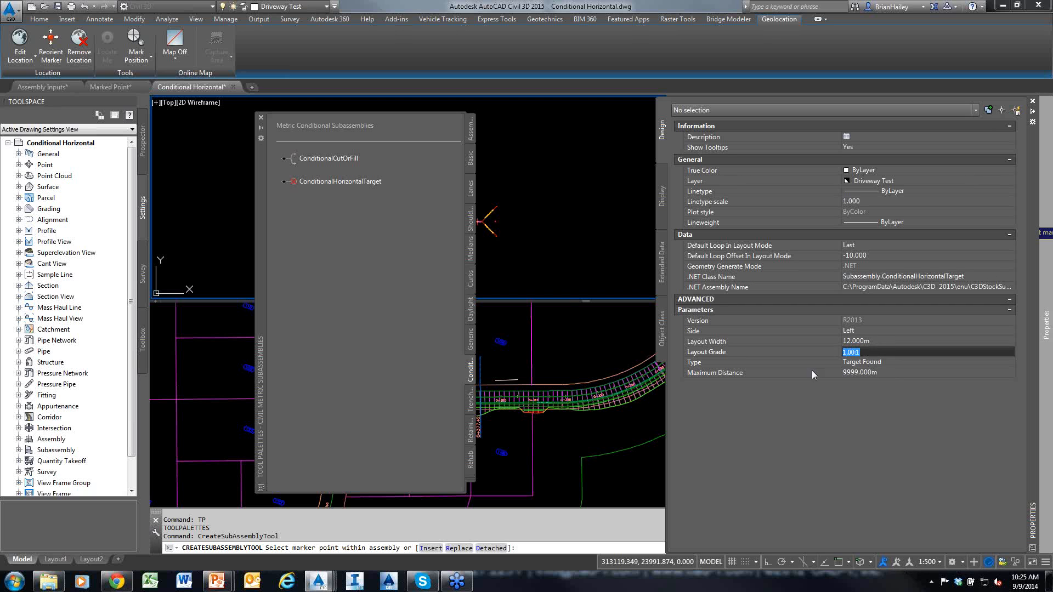
left_click(879, 361)
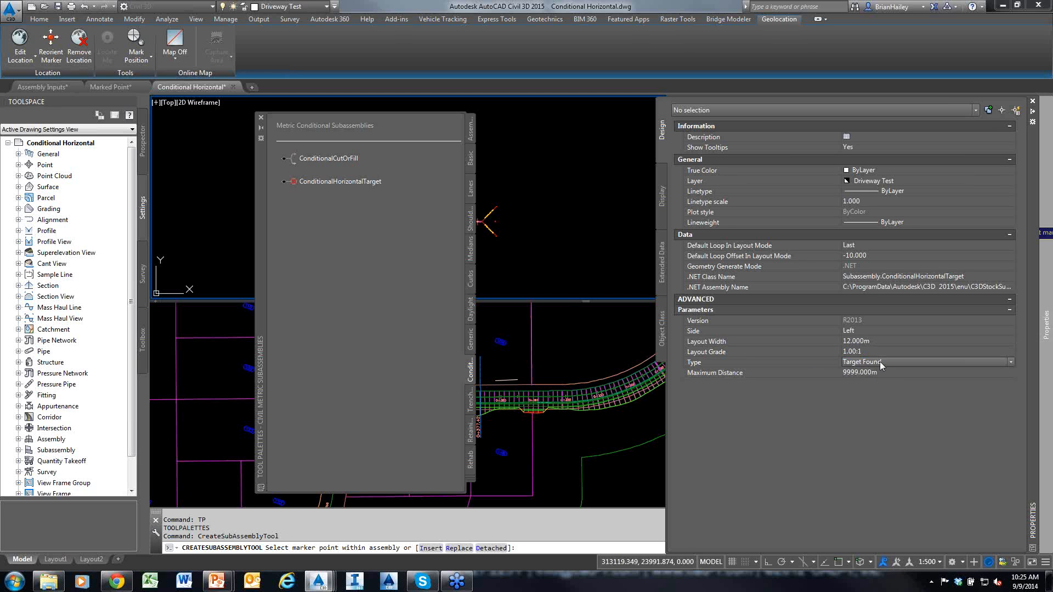
left_click(880, 362)
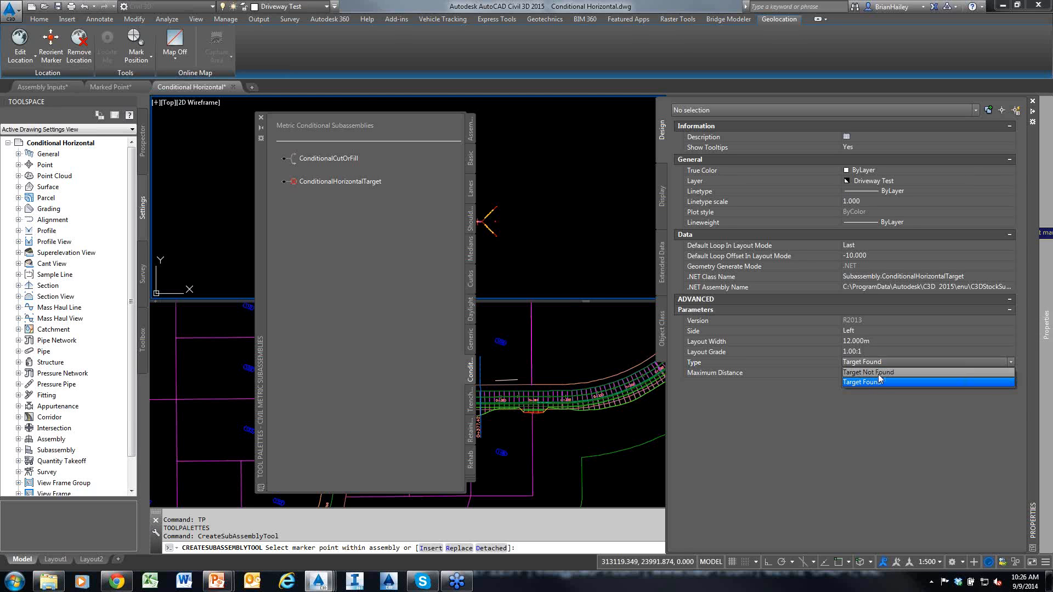
left_click(876, 382)
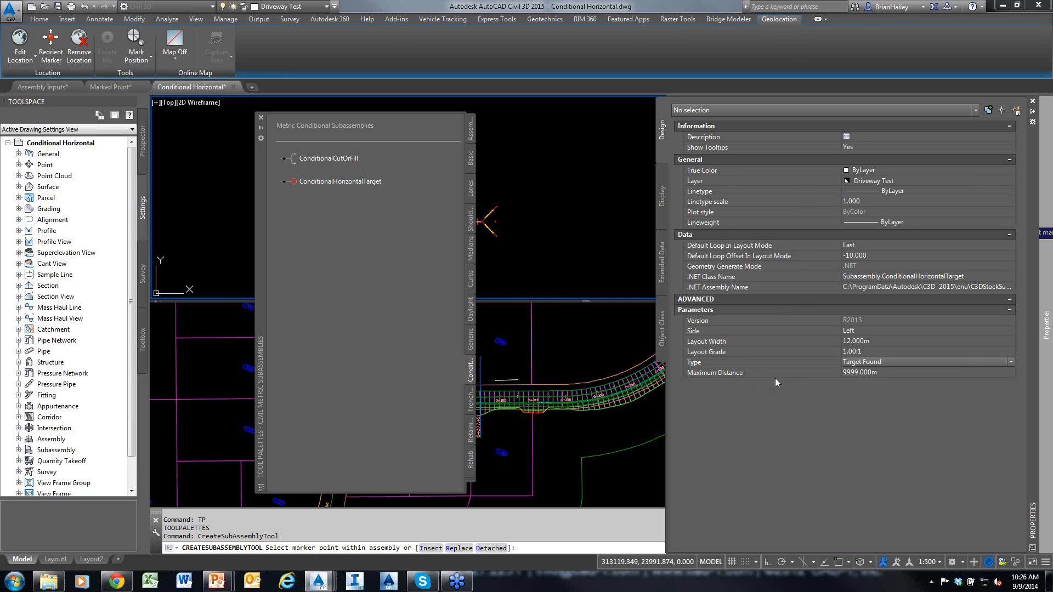
Step: Set the maximum distance to 25 m and attach the Target Found conditional to the outer top edge of the road assembly's right lane
left_click(880, 371)
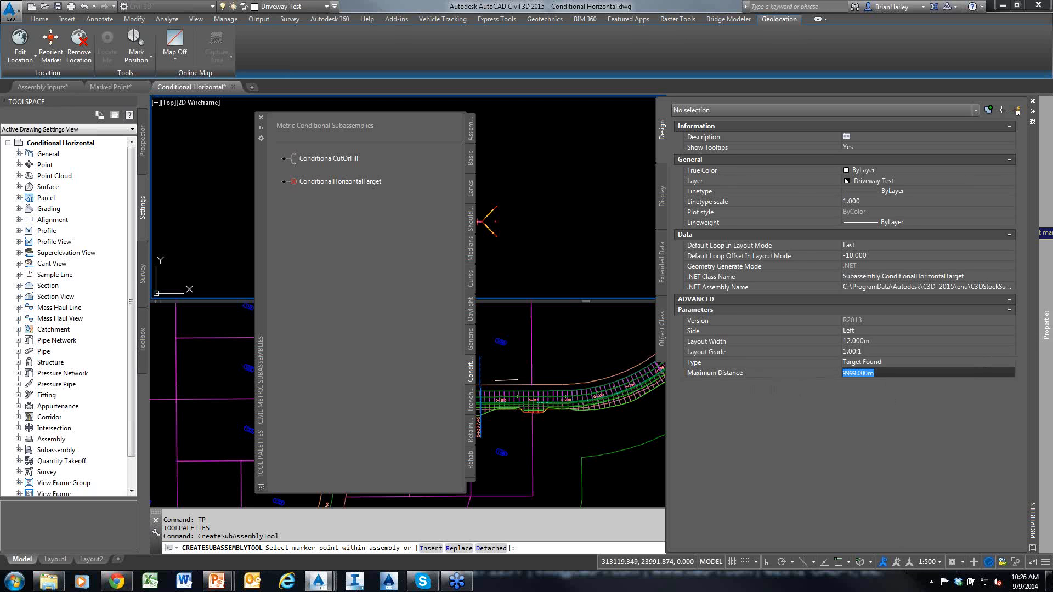
type("25")
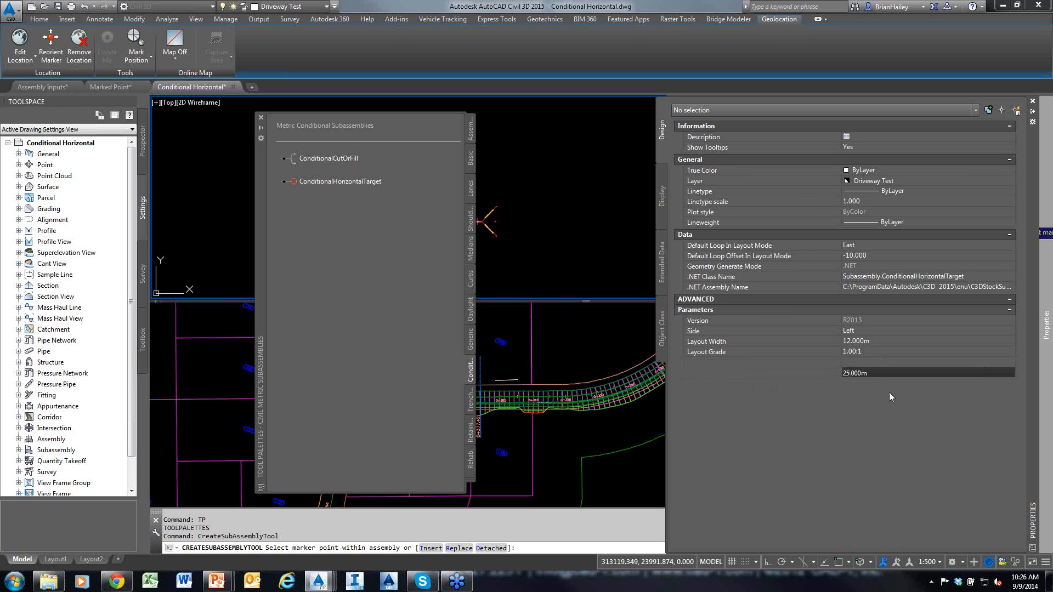
key("Return")
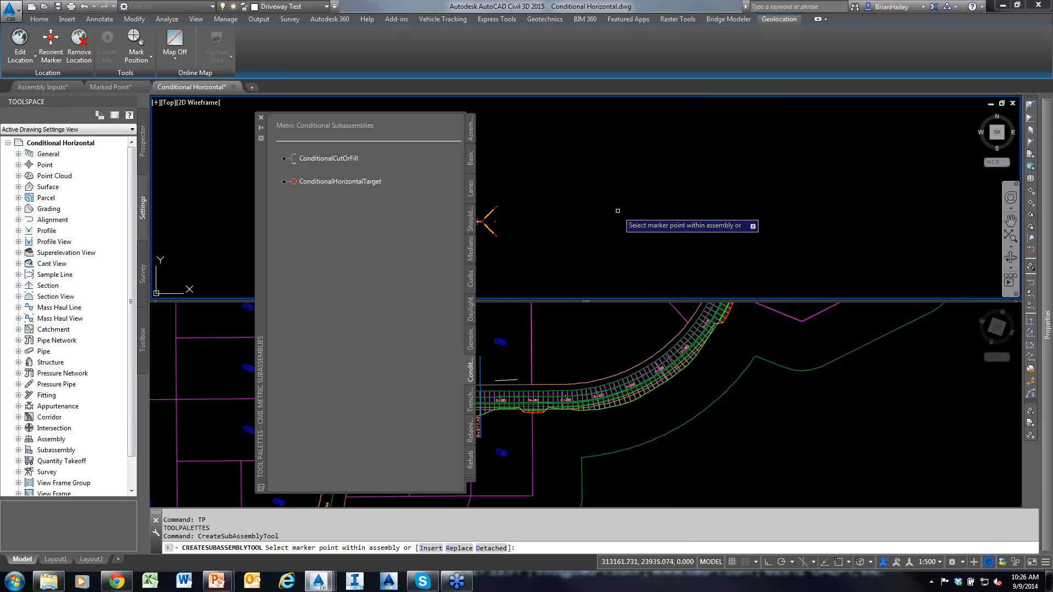
scroll(685, 236, "down", 5)
scroll(639, 220, "up", 8)
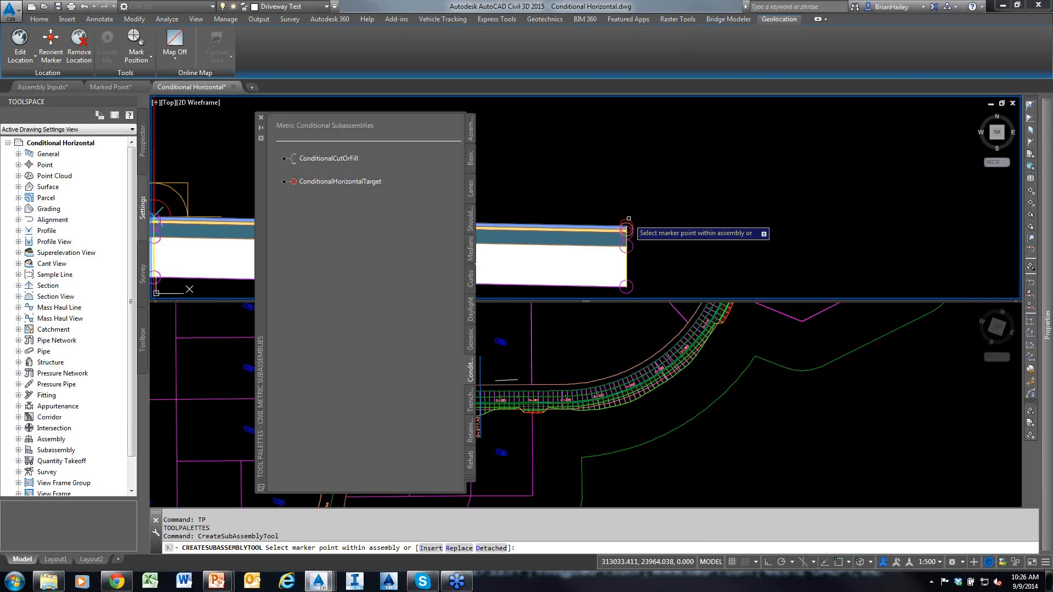
left_click(627, 229)
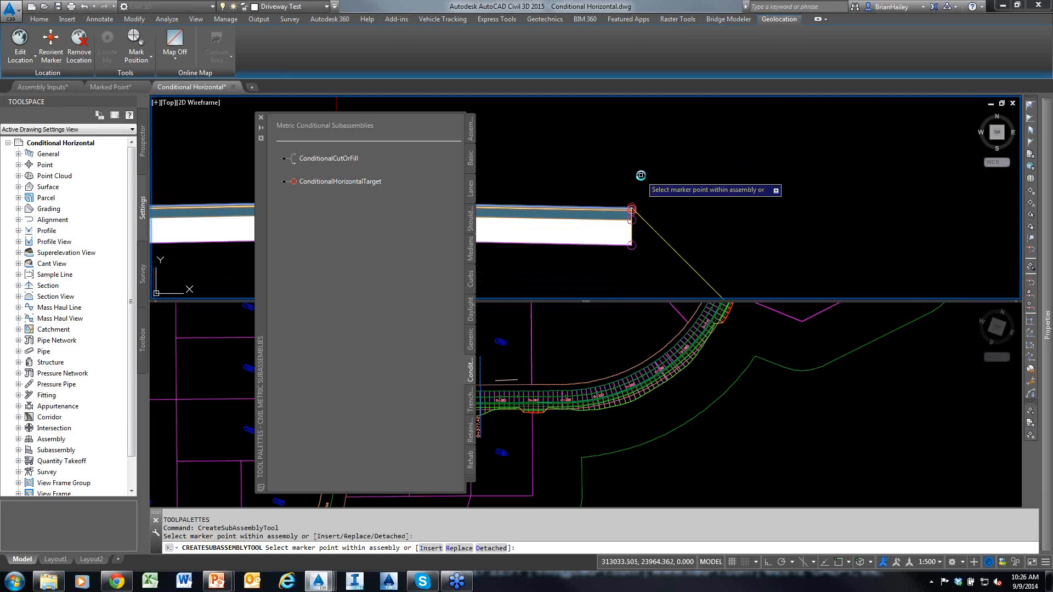
scroll(640, 174, "down", 8)
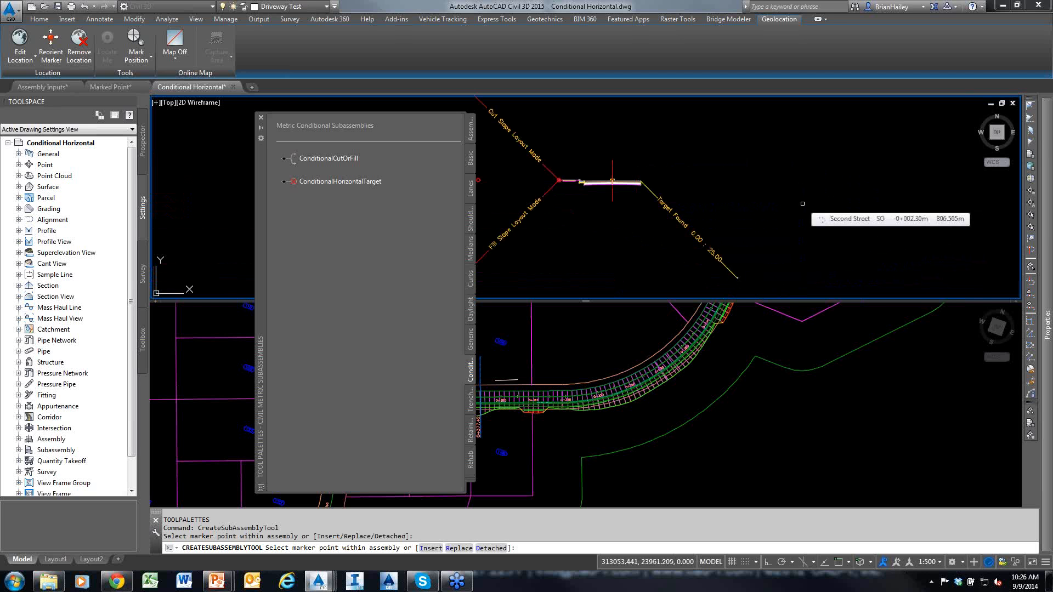
key("ctrl+2")
left_click_drag(837, 243, 743, 278)
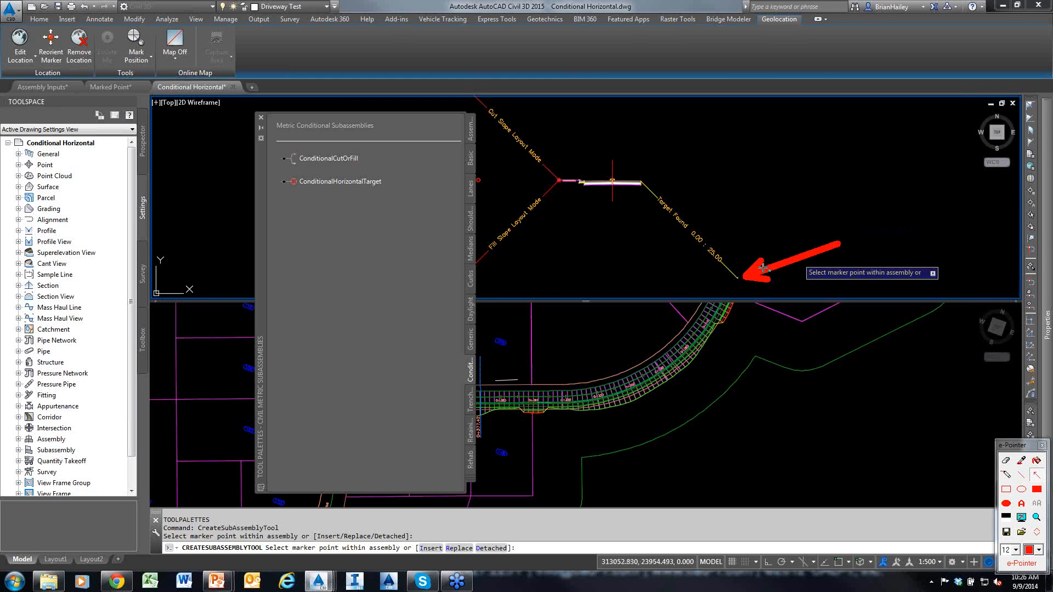
key("ctrl+2")
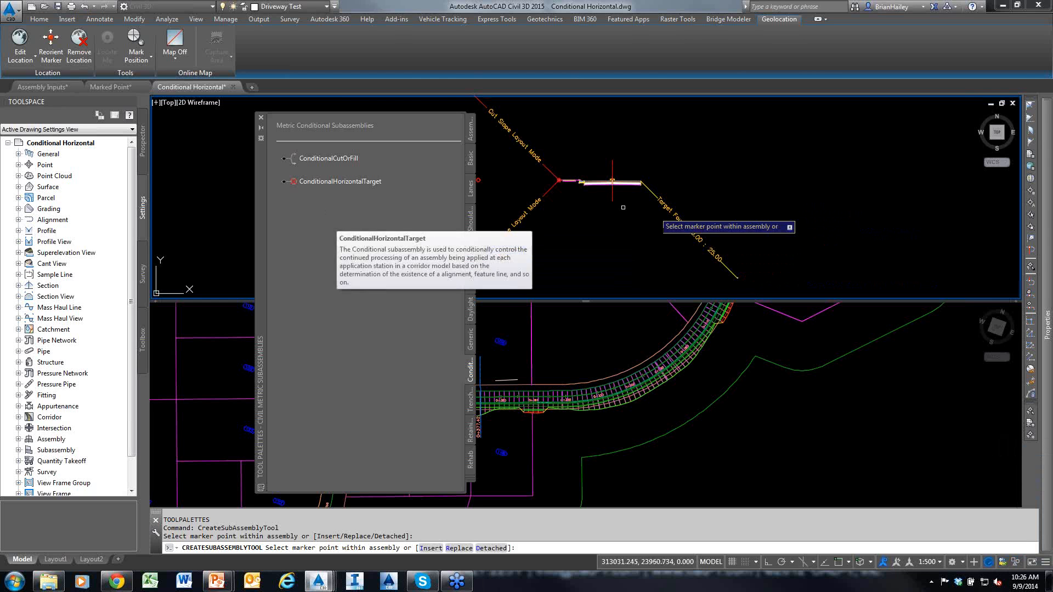
Step: Set the conditional's type to Target Not Found and attach it to the same outer edge of the right lane
mouse_move(1044, 221)
left_click(888, 362)
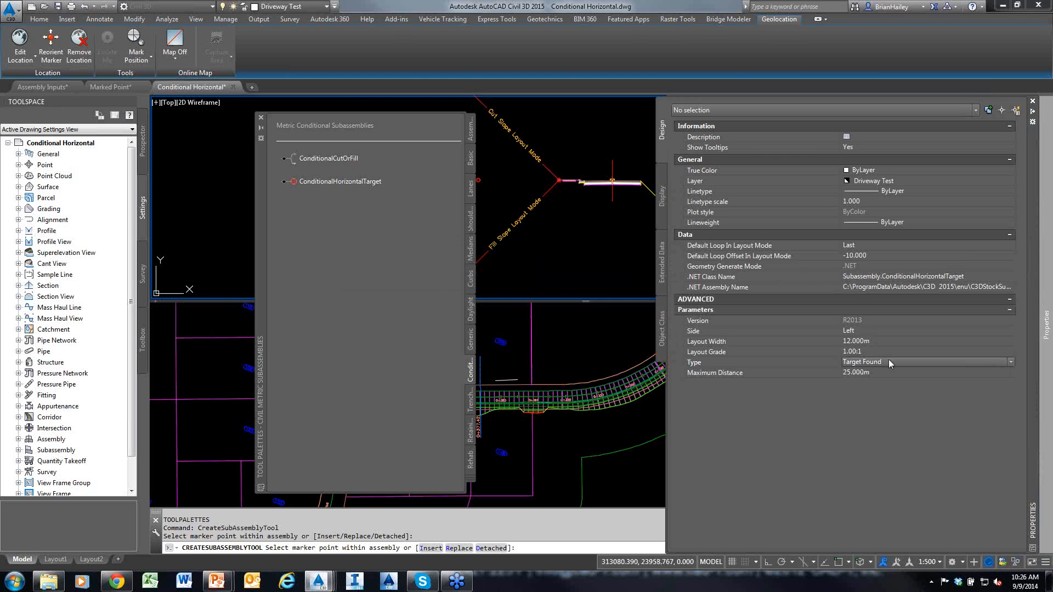
left_click(888, 362)
left_click(888, 376)
scroll(634, 187, "up", 3)
scroll(634, 187, "up", 3)
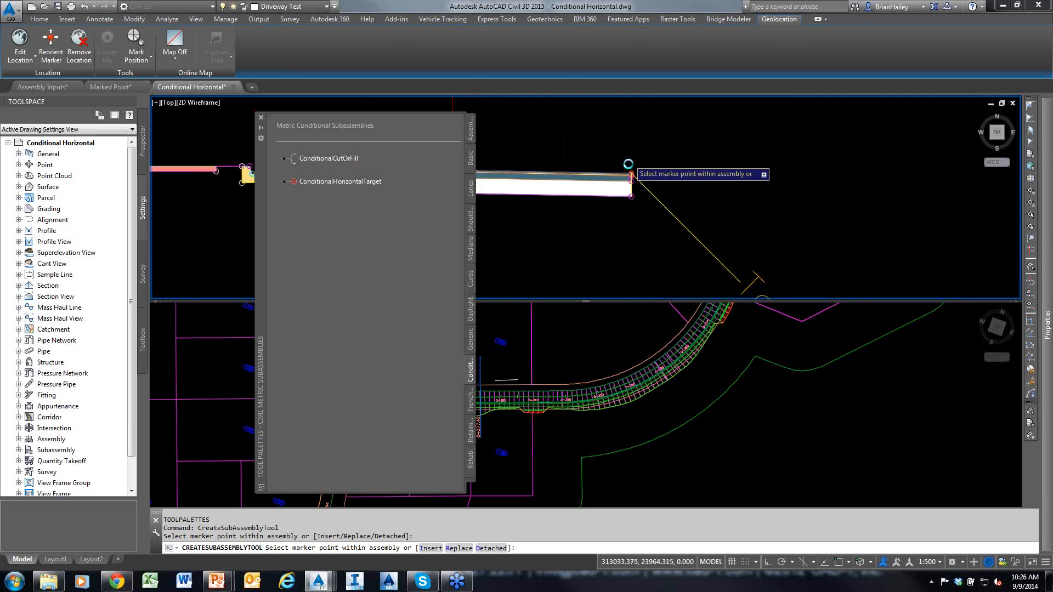
scroll(632, 209, "down", 6)
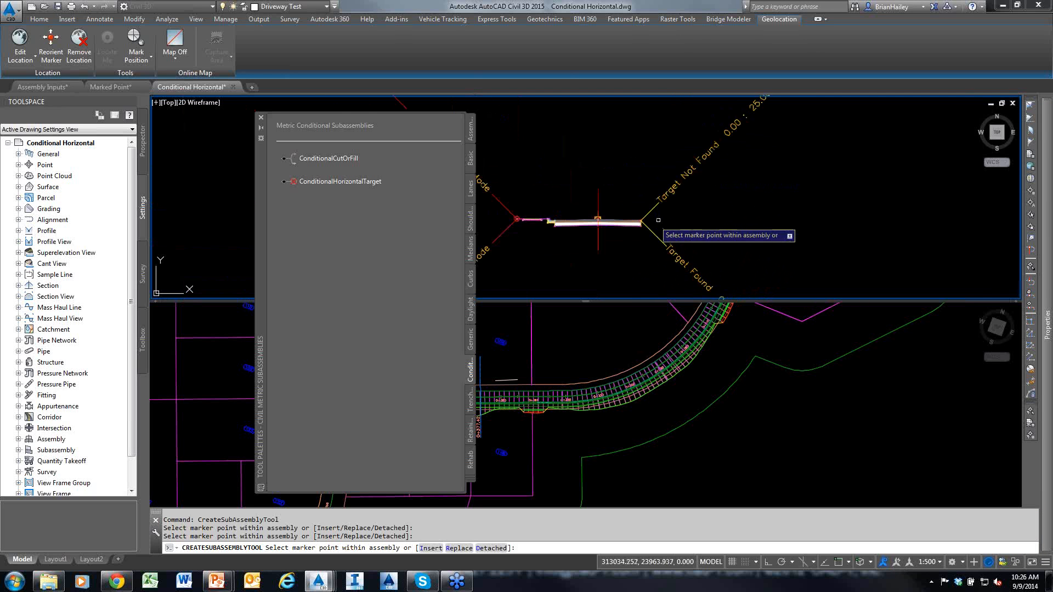
left_click_drag(710, 148, 640, 200)
left_click_drag(656, 154, 626, 128)
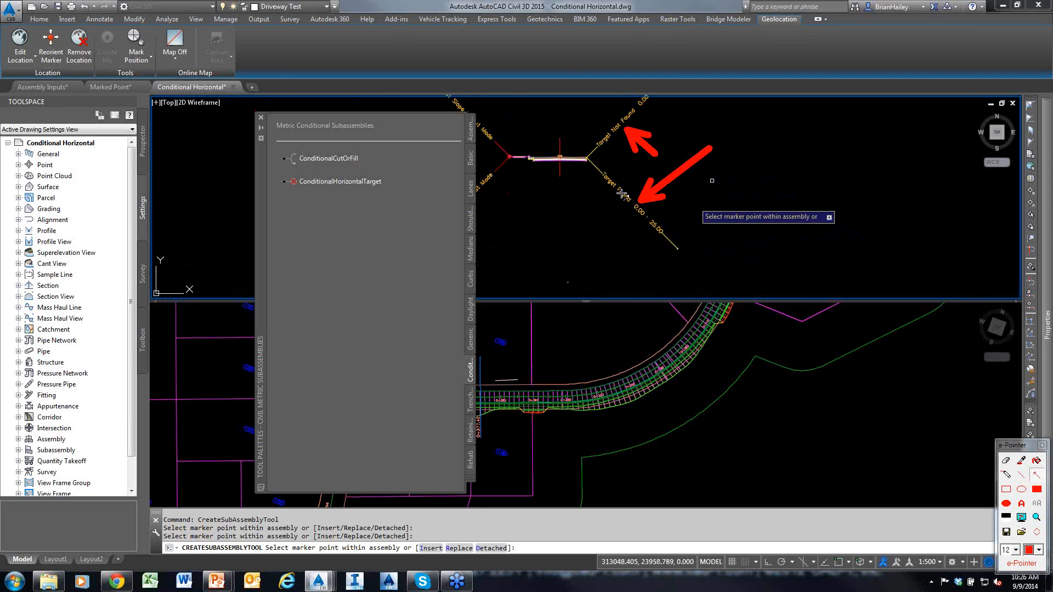
Step: End the subassembly placement and close the subassembly tool palettes
key("Escape")
key("Escape")
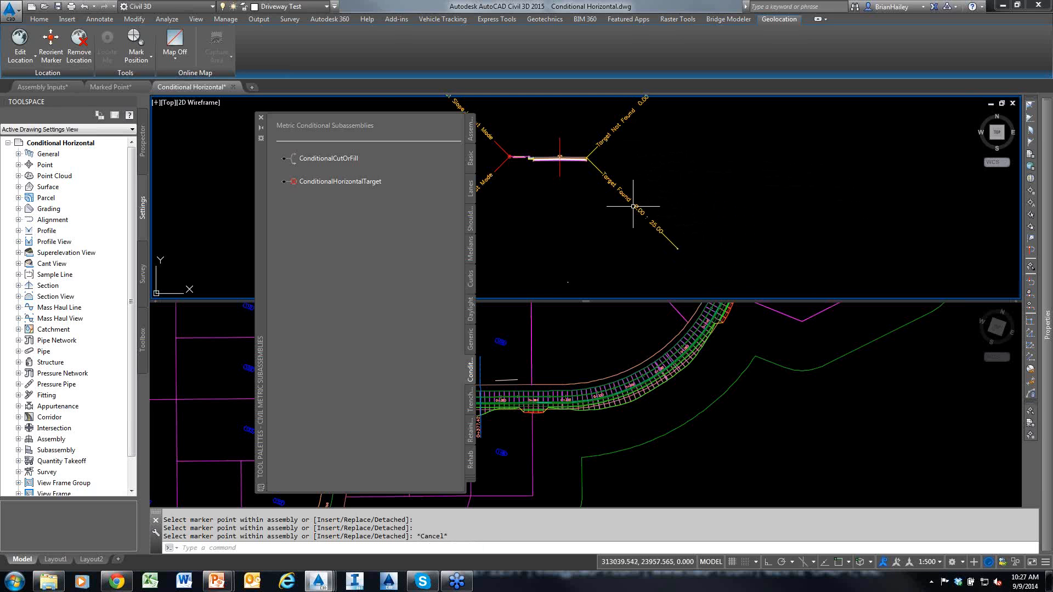
left_click(261, 117)
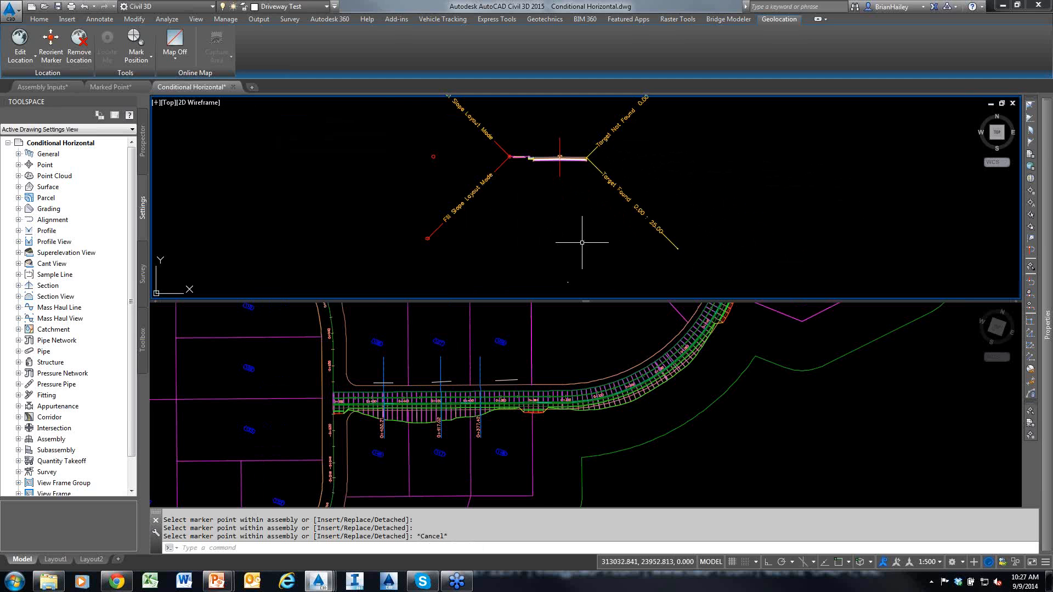
Step: Move the depressed driveway curb, sidewalk and daylight slope subassemblies to the end marker of the Target Found conditional
middle_click_drag(583, 237, 575, 117)
middle_click_drag(625, 244, 603, 137)
scroll(548, 230, "up", 10)
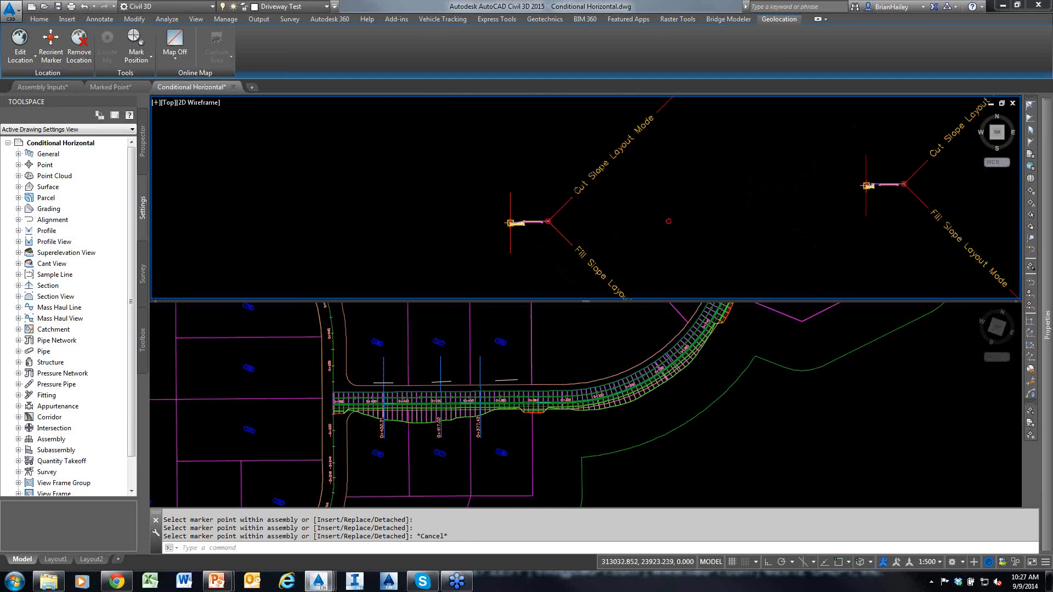
left_click(634, 173)
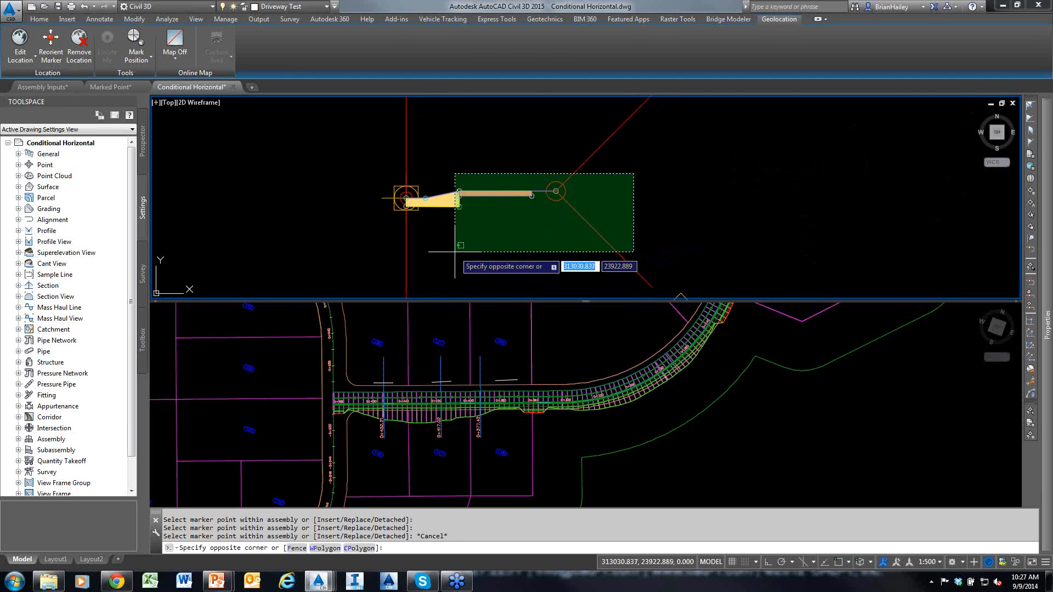
left_click(430, 283)
scroll(484, 255, "down", 5)
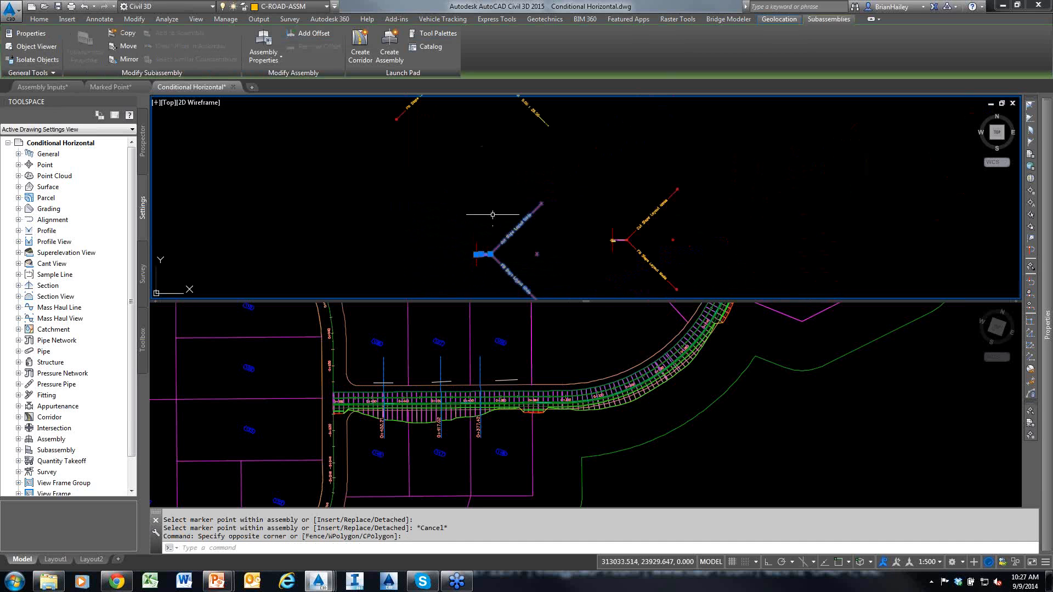
left_click(128, 46)
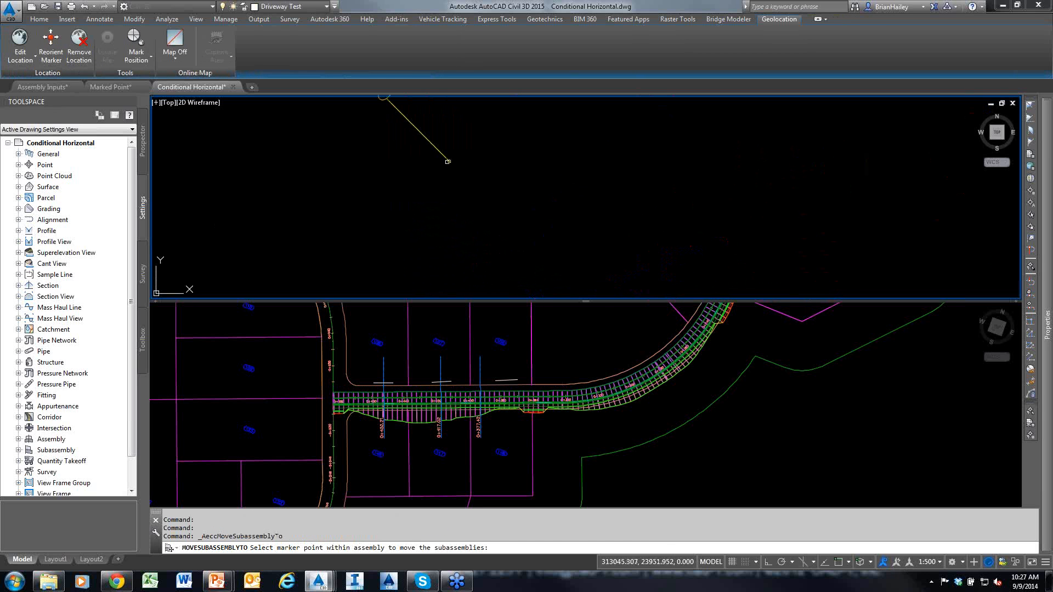
left_click(448, 159)
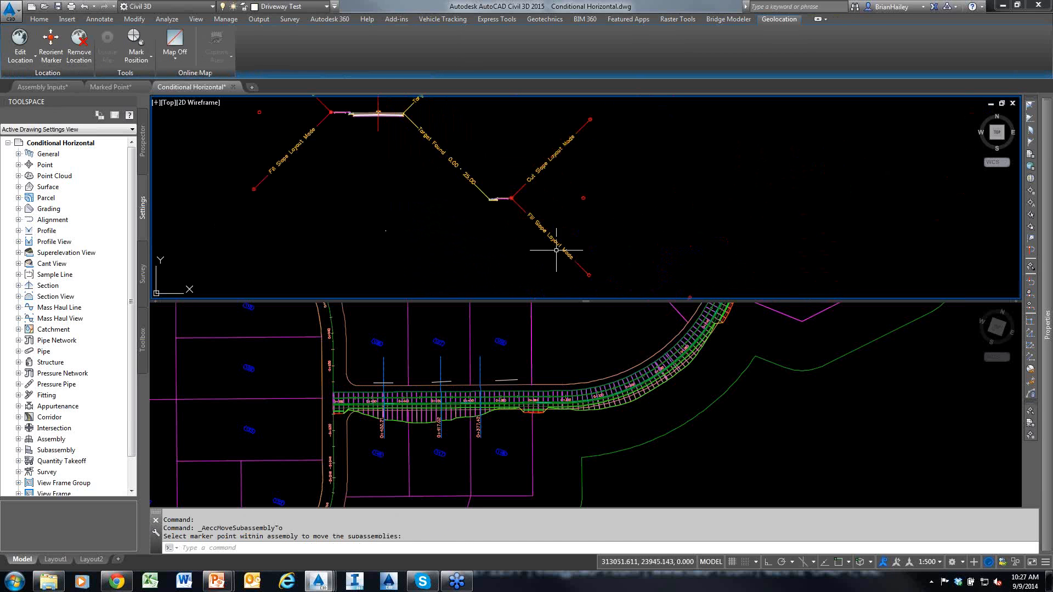
Step: Select the standard curb, sidewalk and daylight slope subassemblies of the remaining assembly and start moving them to another marker
scroll(563, 160, "up", 4)
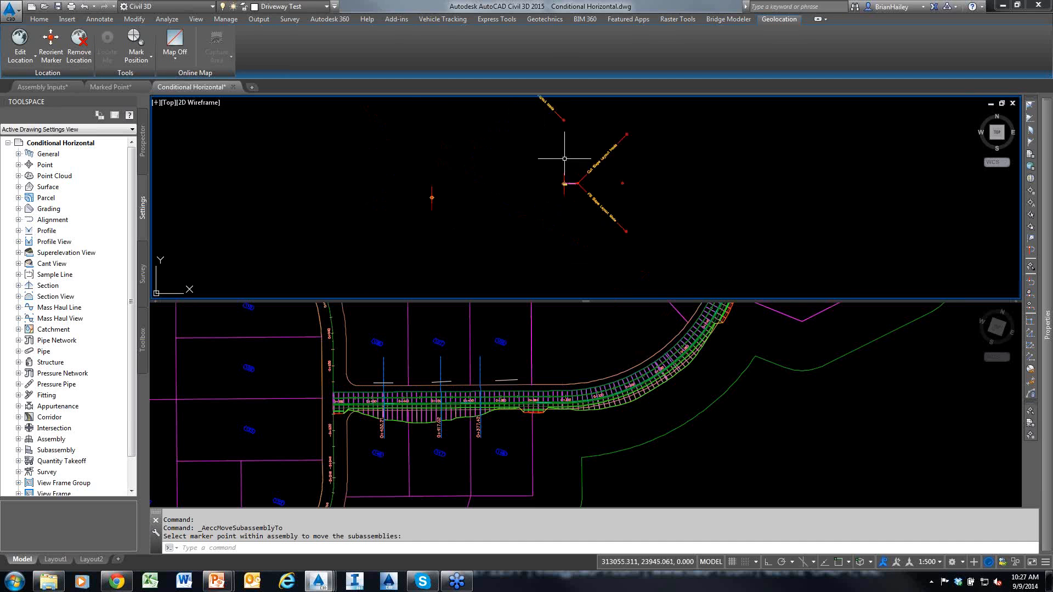
scroll(585, 164, "up", 5)
left_click(587, 176)
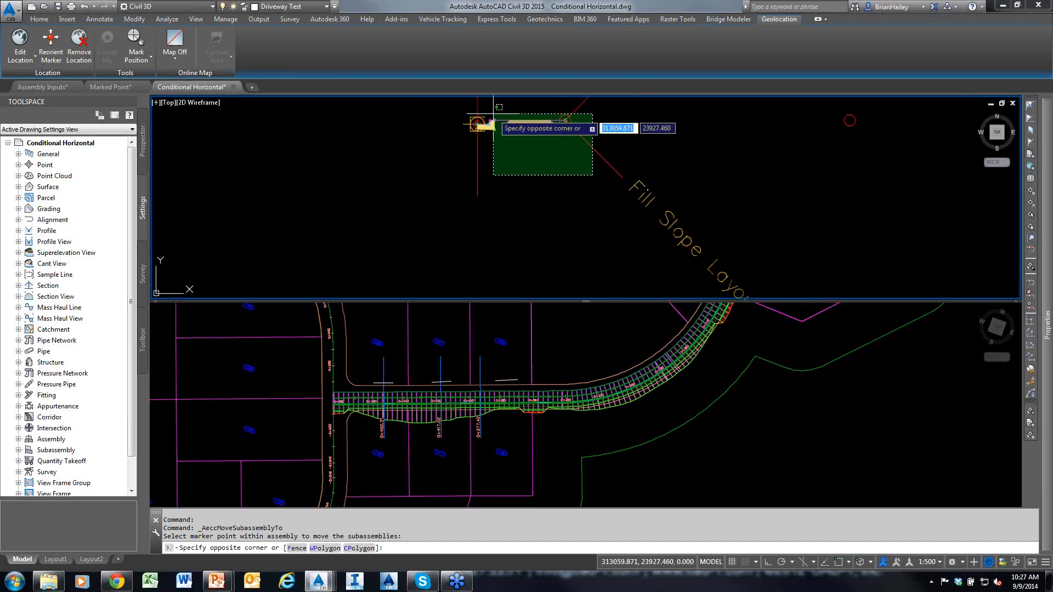
left_click(506, 124)
left_click(123, 46)
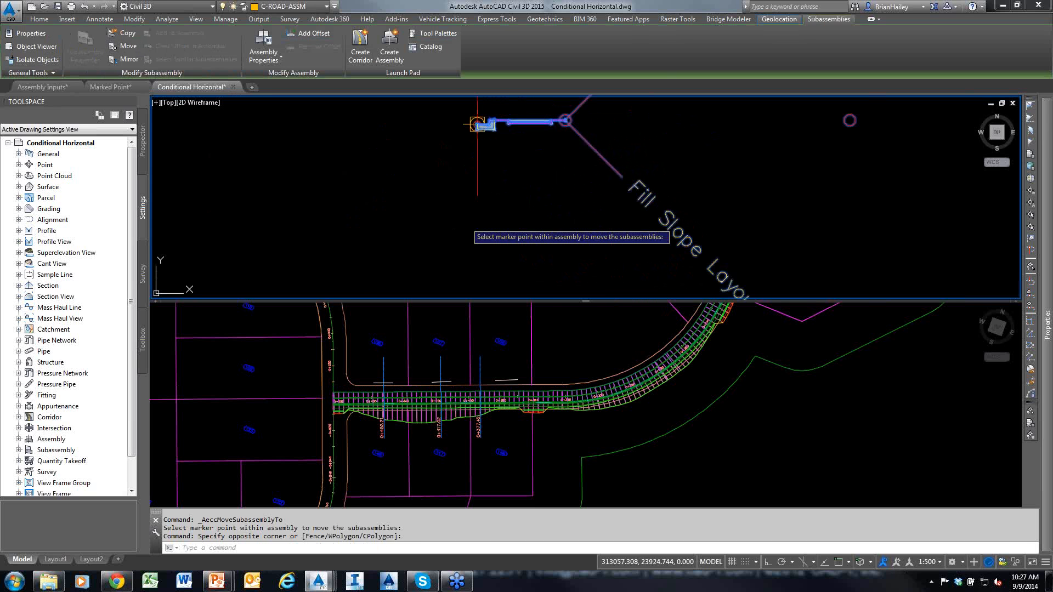
Step: Cancel the active Move Subassembly command and show the whole branching assembly
scroll(477, 124, "down", 5)
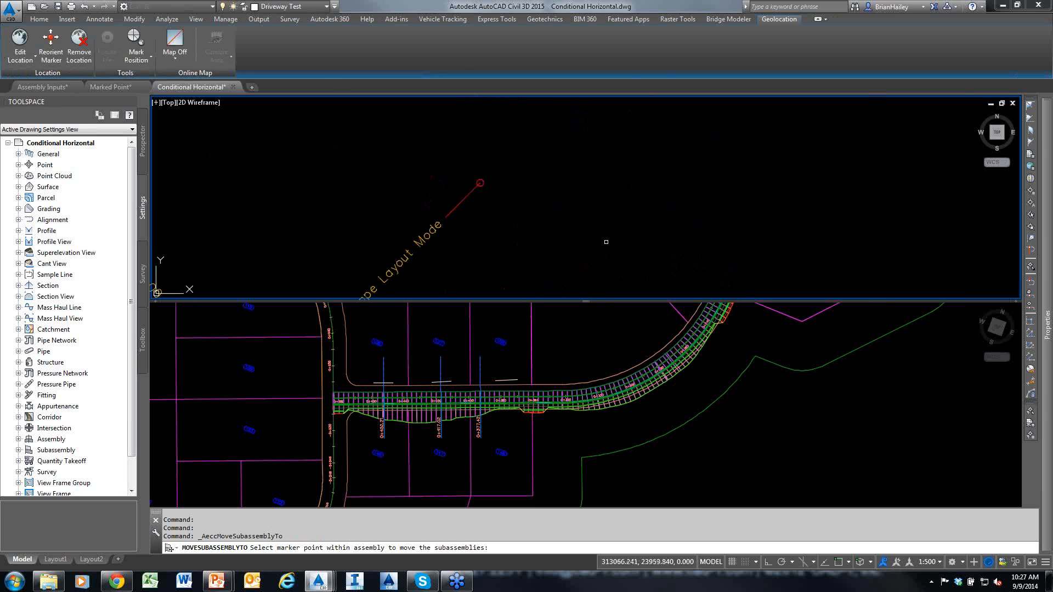
scroll(547, 205, "up", 5)
scroll(564, 197, "down", 5)
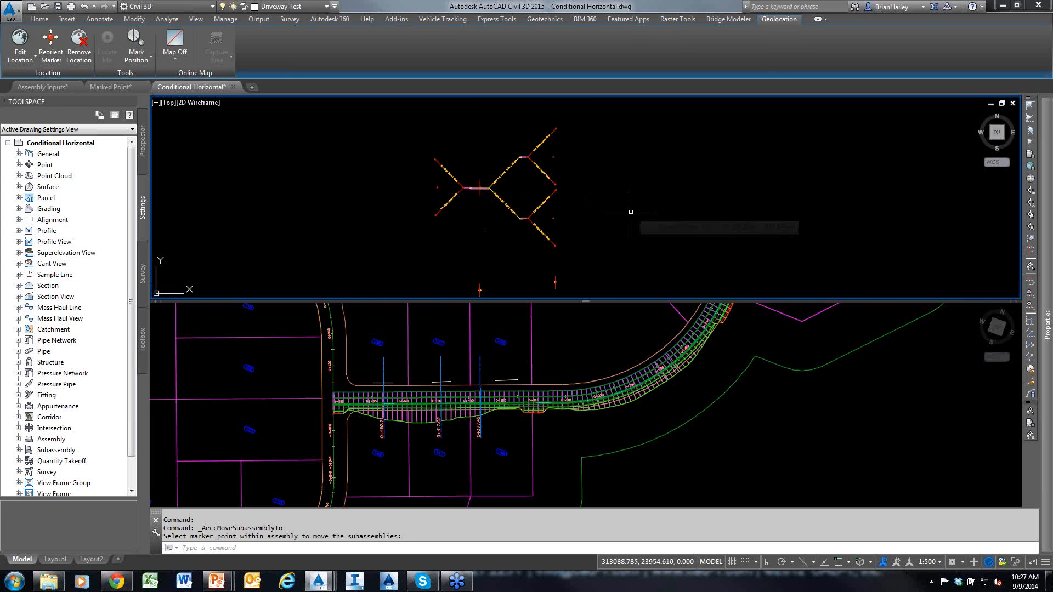
mouse_move(631, 212)
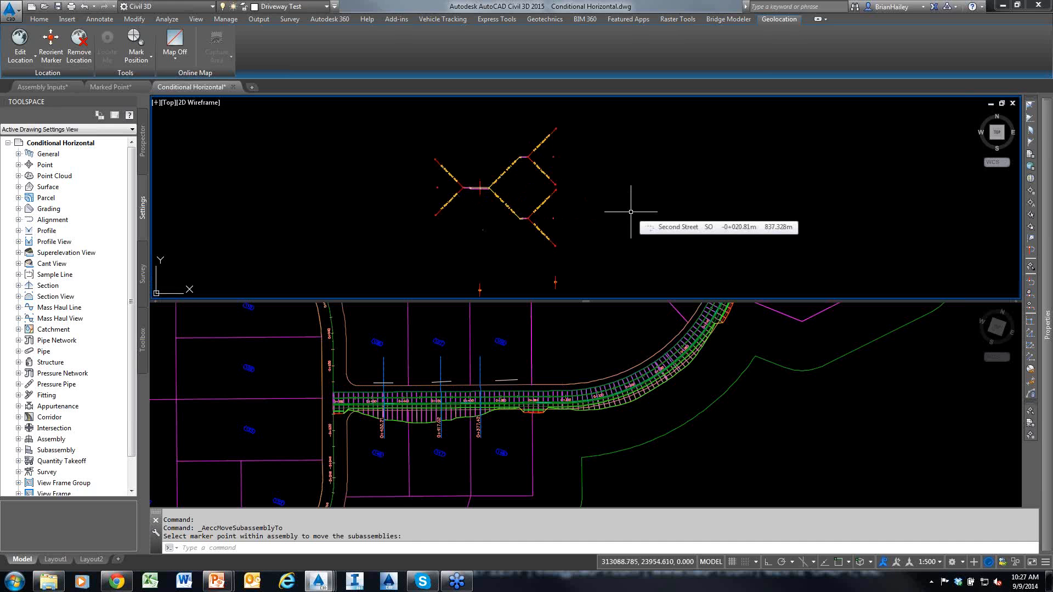
key("Escape")
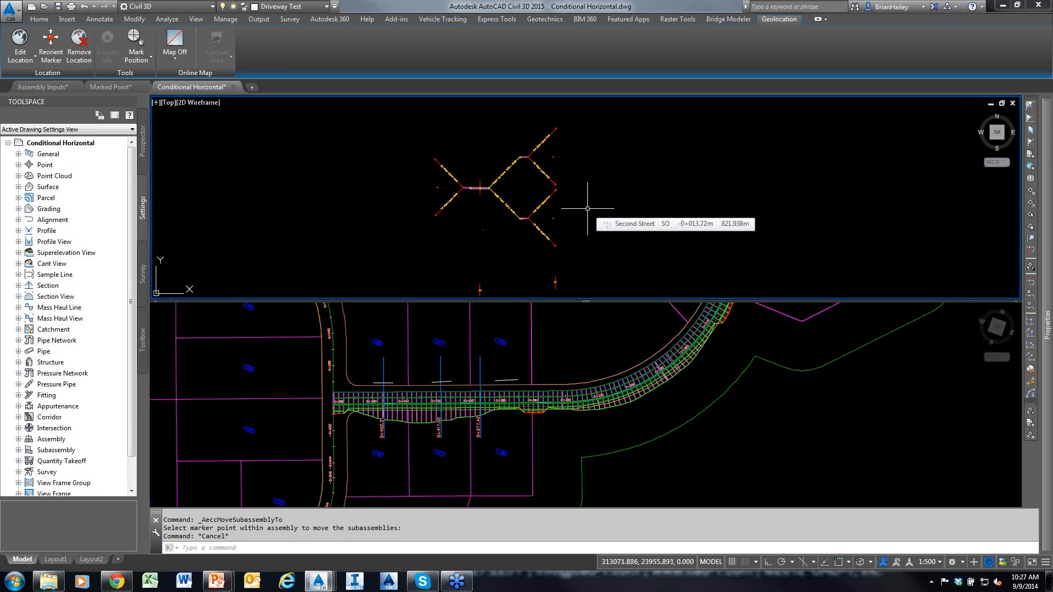
Step: Examine the corridor around the three driveway sample lines and the three matching section views
left_click(428, 334)
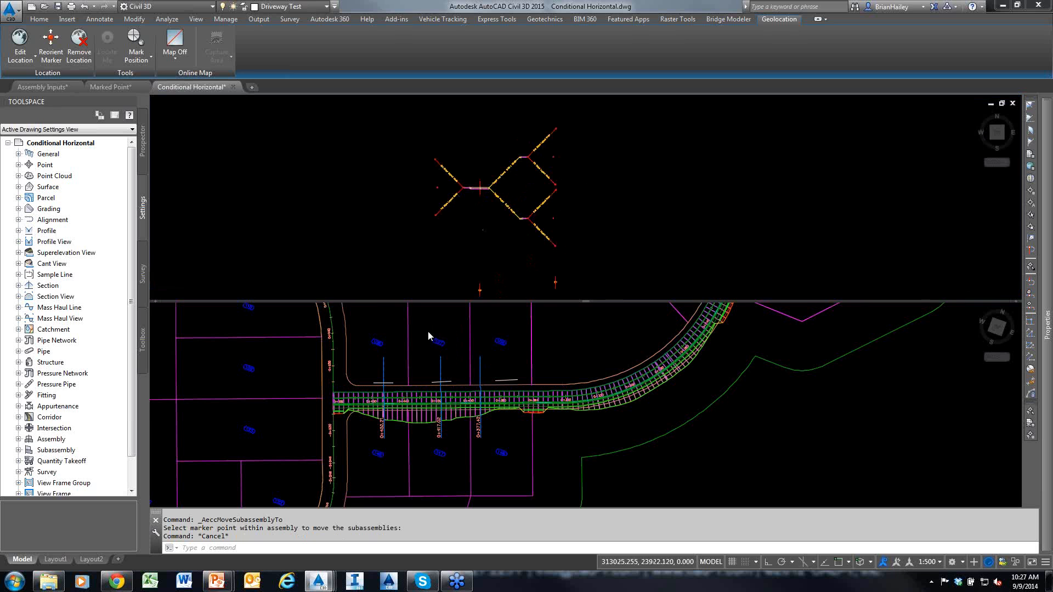
scroll(381, 389, "up", 2)
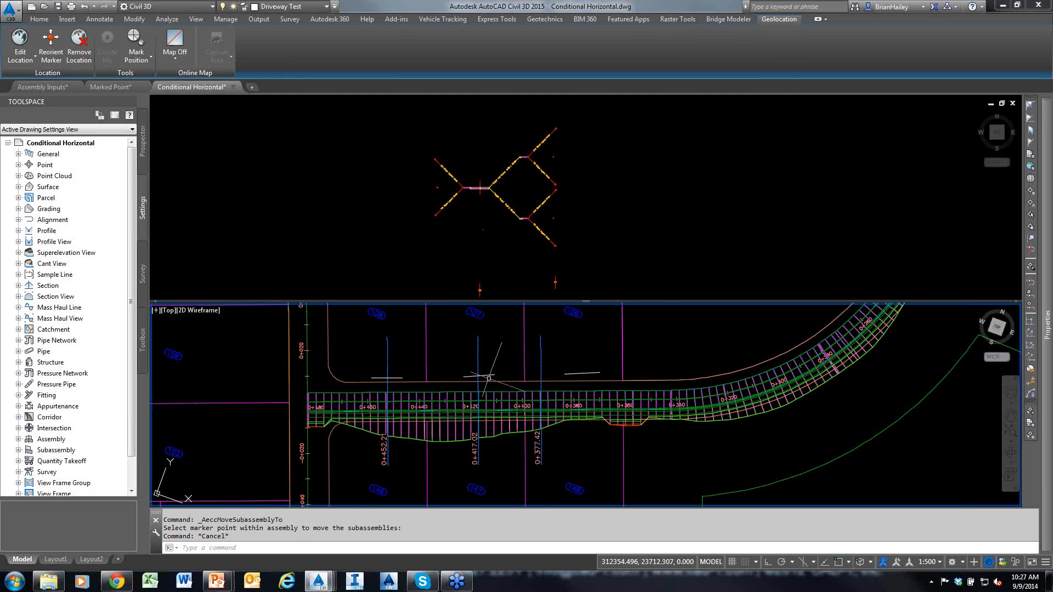
left_click(607, 252)
scroll(430, 164, "down", 4)
middle_click_drag(430, 169, 607, 143)
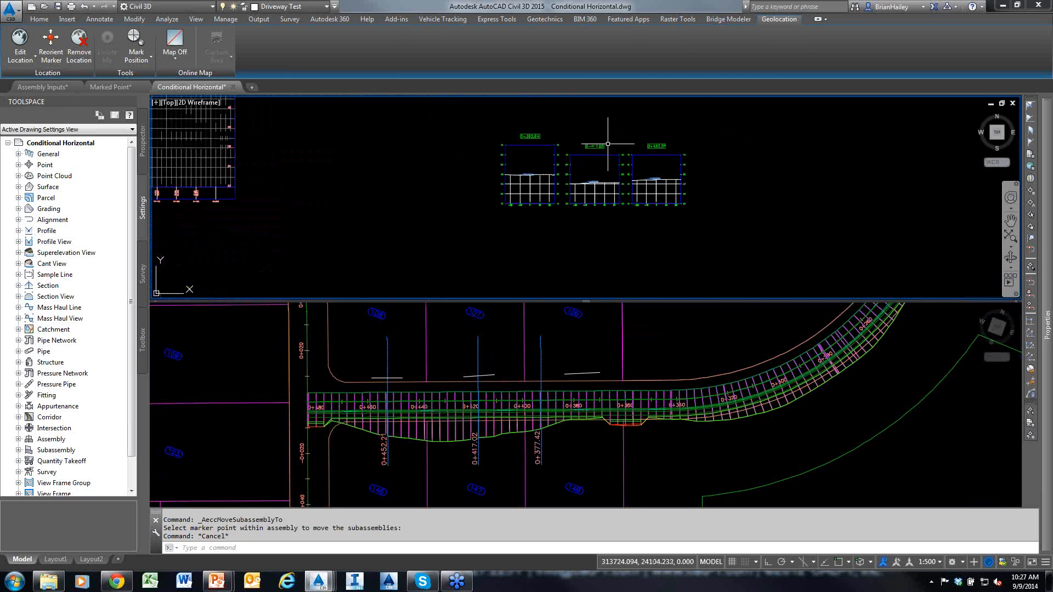
scroll(608, 144, "up", 6)
middle_click_drag(567, 228, 557, 204)
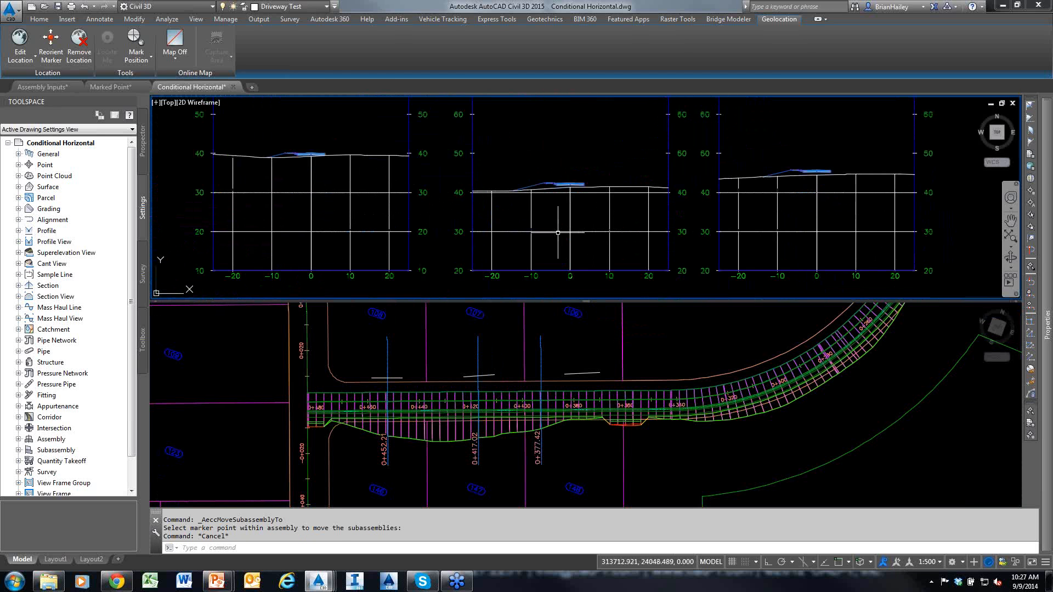
Step: Edit the targets of the corridor's Primary Road Full Section region and set all its surface targets to EG
left_click(529, 343)
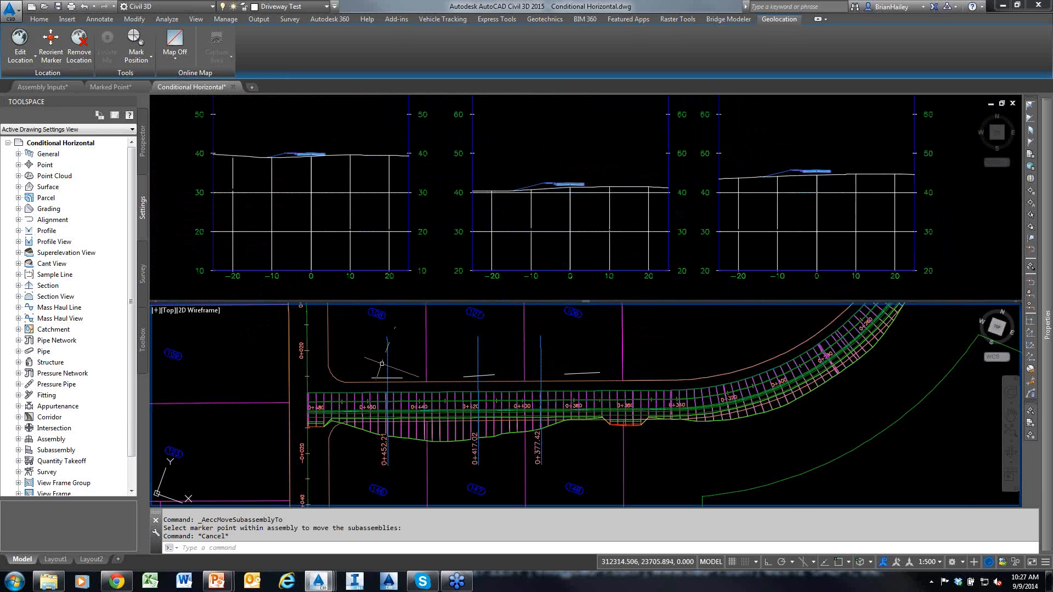
left_click(416, 426)
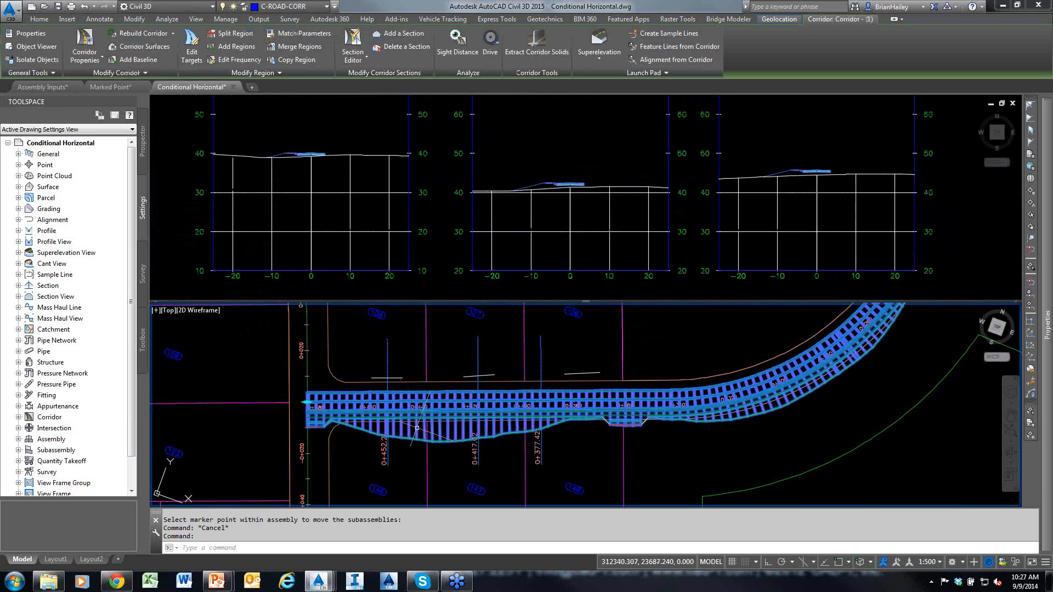
left_click(191, 47)
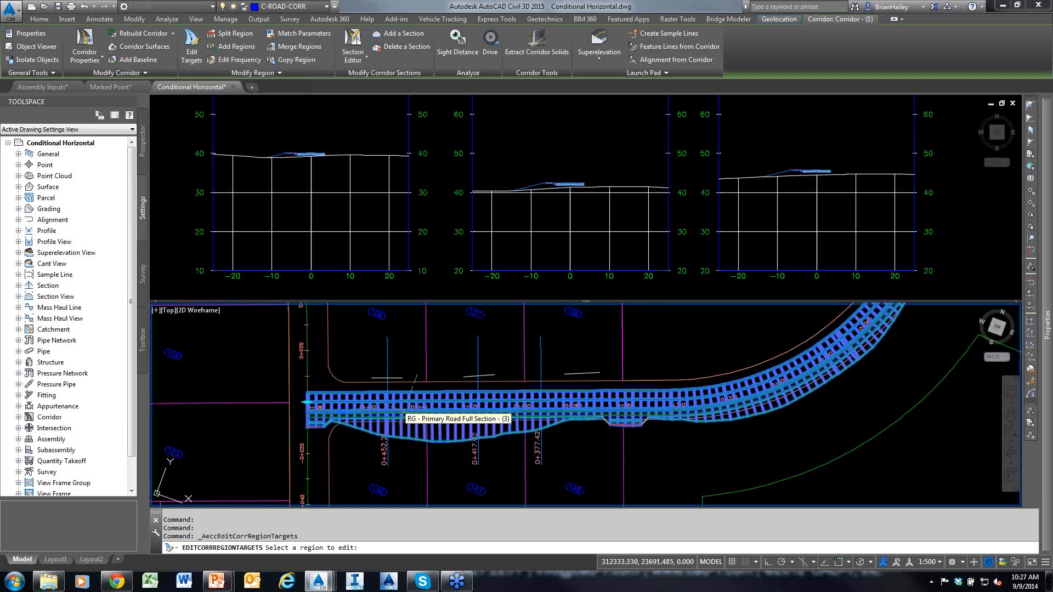
left_click(404, 412)
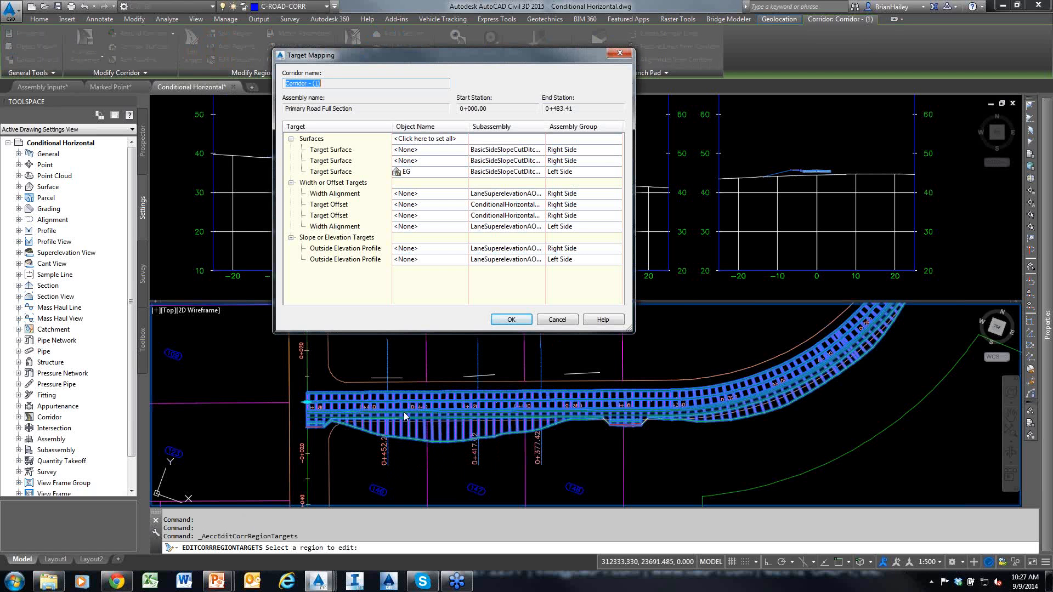
left_click(433, 139)
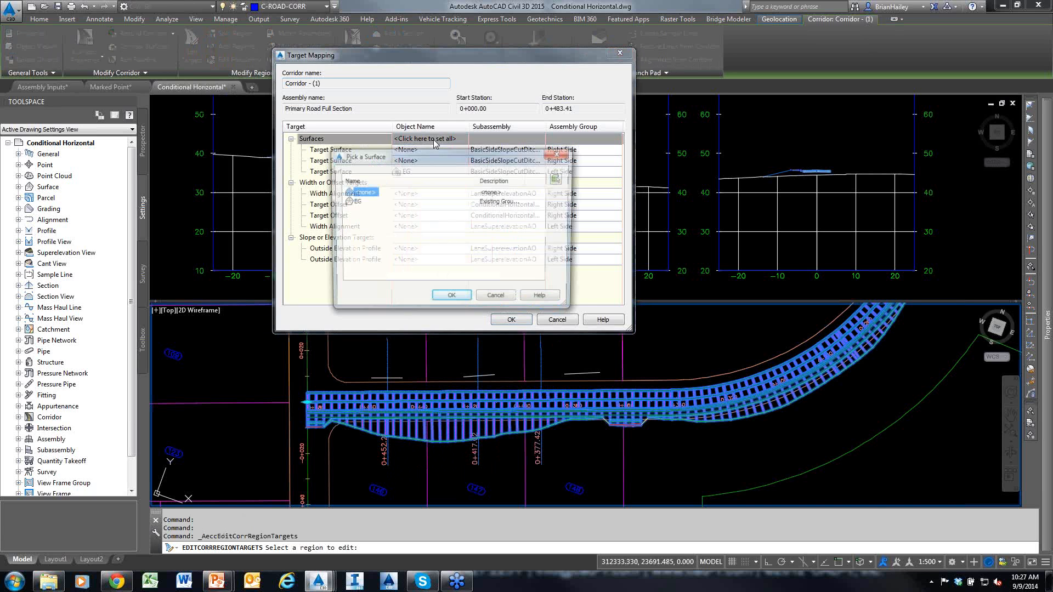
left_click(451, 299)
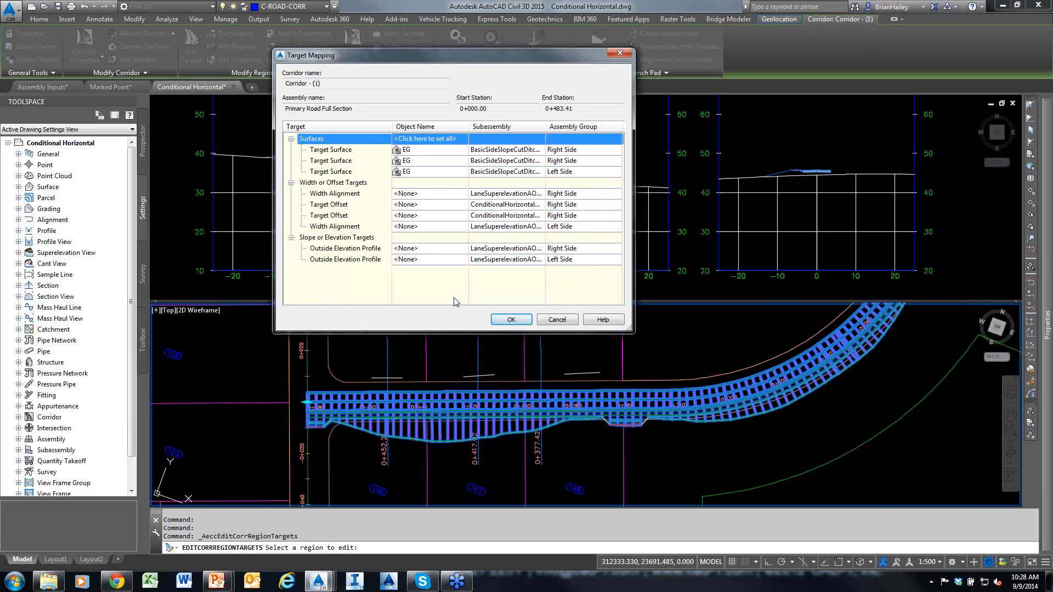
Step: Review the two right-side ConditionalHorizontal offset targets and point out the three driveway lines in plan
left_click(346, 183)
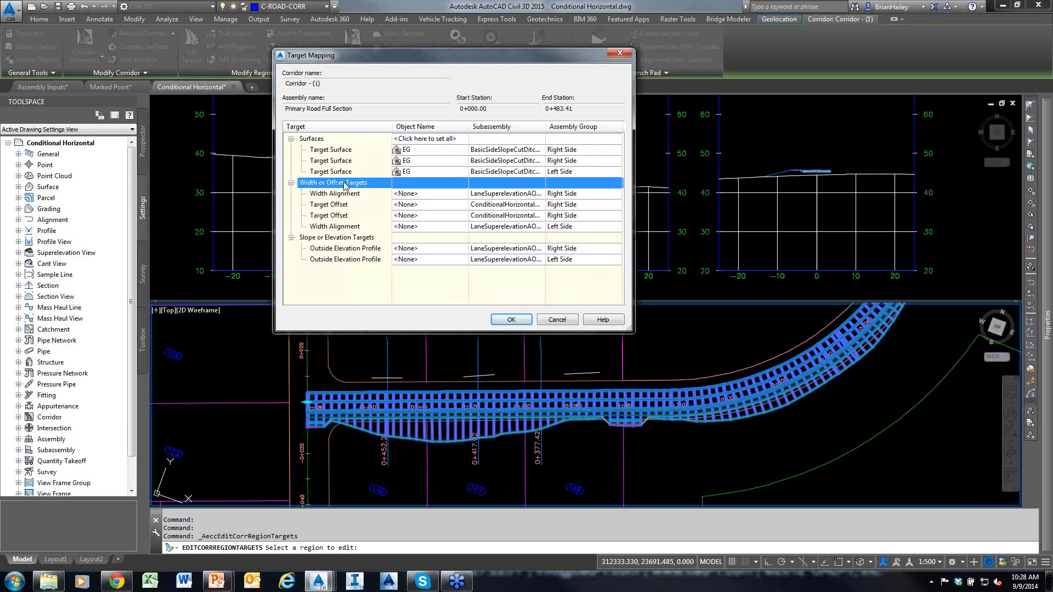
left_click(498, 207)
left_click(503, 216)
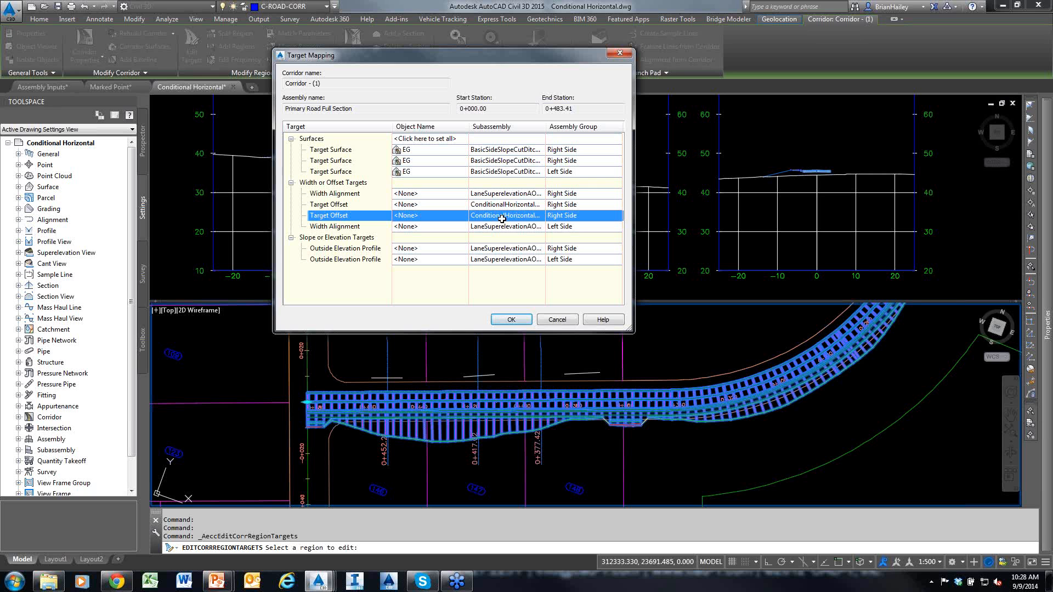
key("F9")
left_click_drag(498, 433, 492, 376)
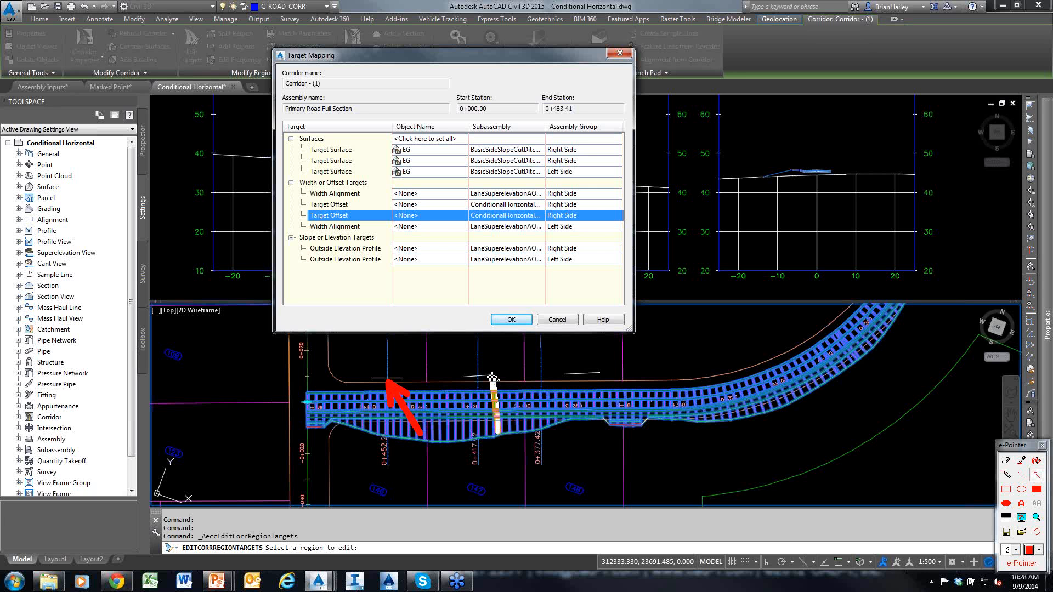
left_click_drag(563, 428, 577, 378)
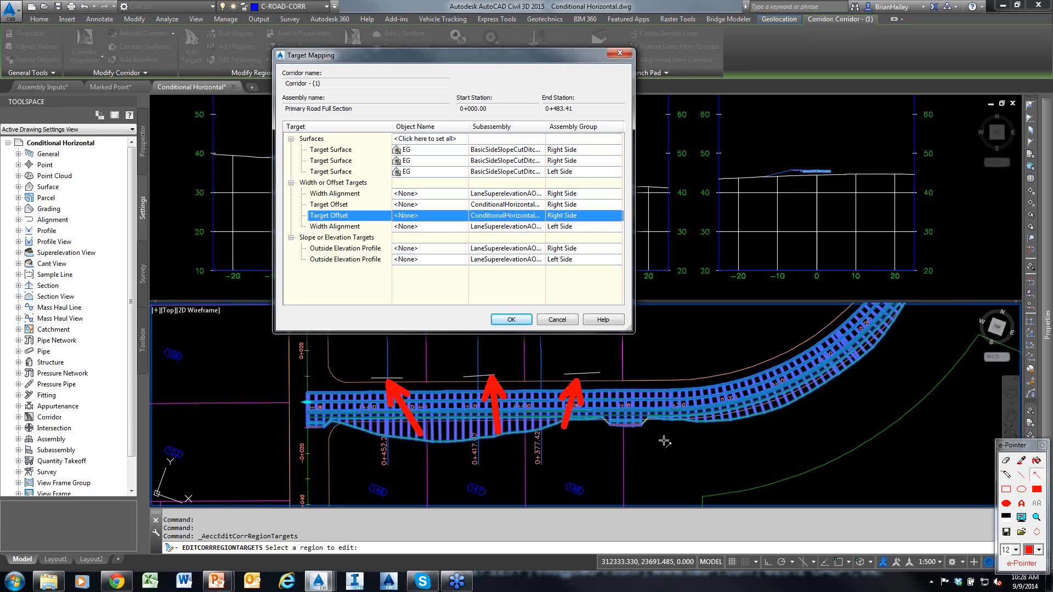
key("Escape")
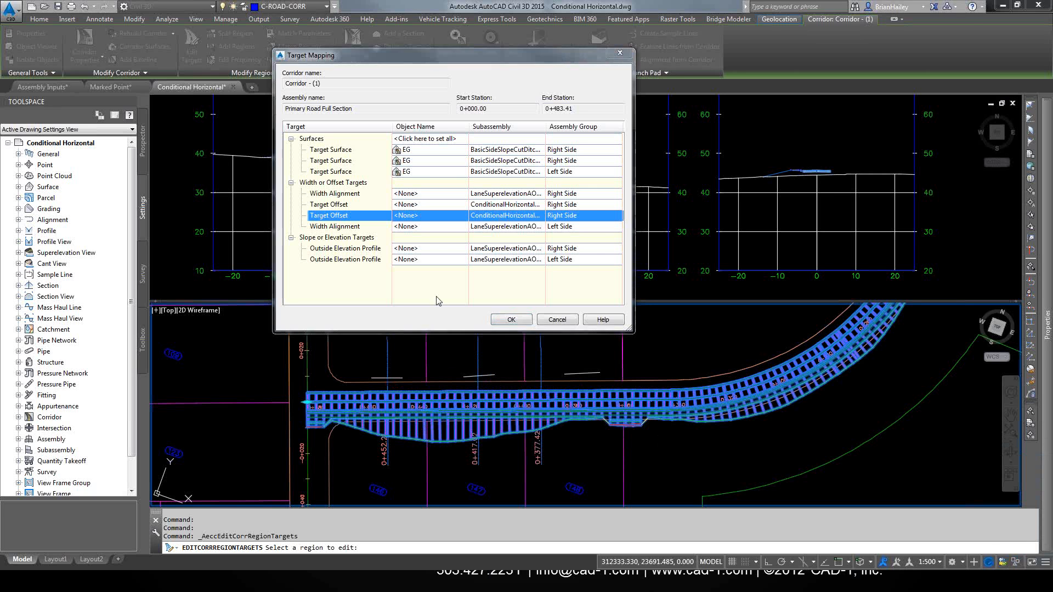
Step: Set the first ConditionalHorizontal Target Offset to the polylines on the Driveway Test layer
left_click(410, 205)
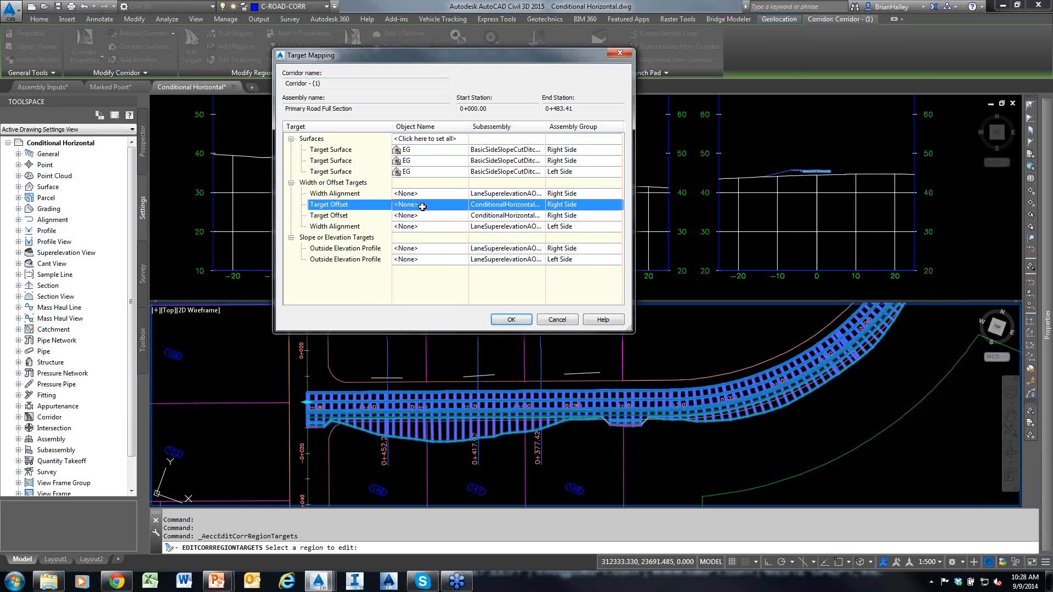
left_click(412, 205)
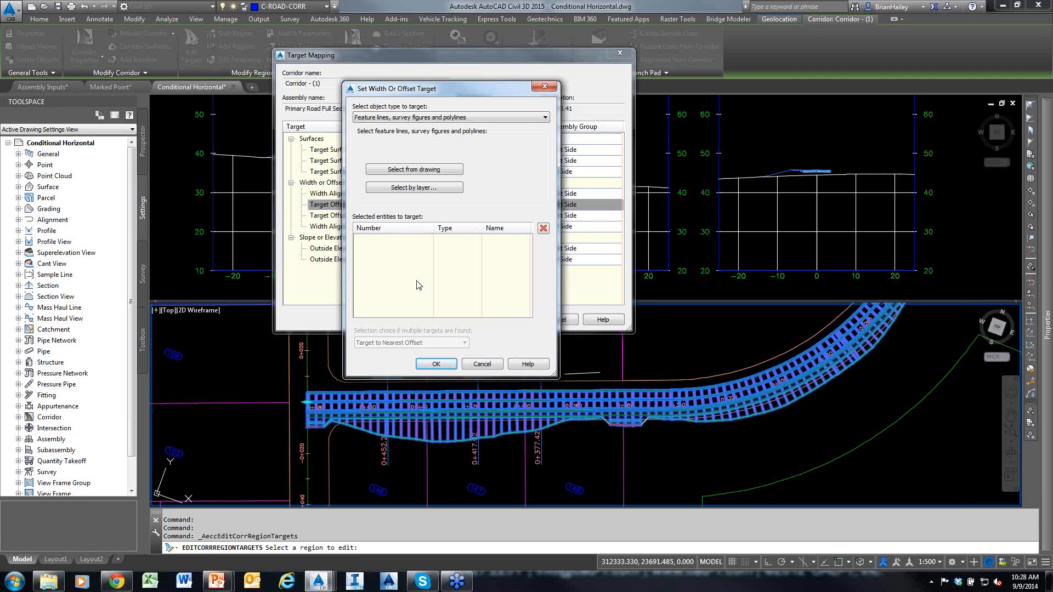
left_click(418, 189)
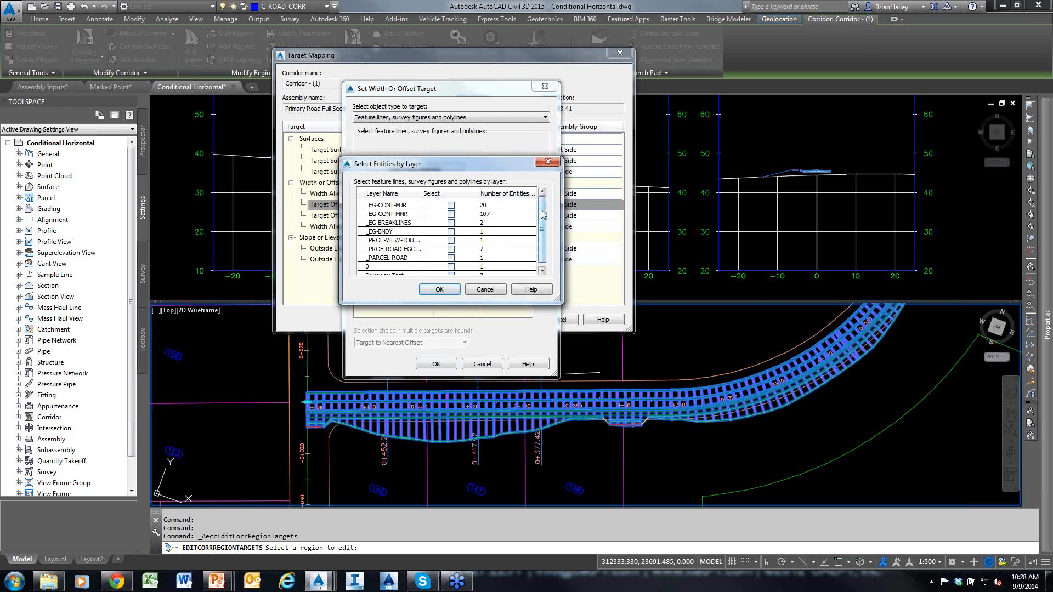
left_click_drag(541, 213, 540, 225)
left_click(450, 271)
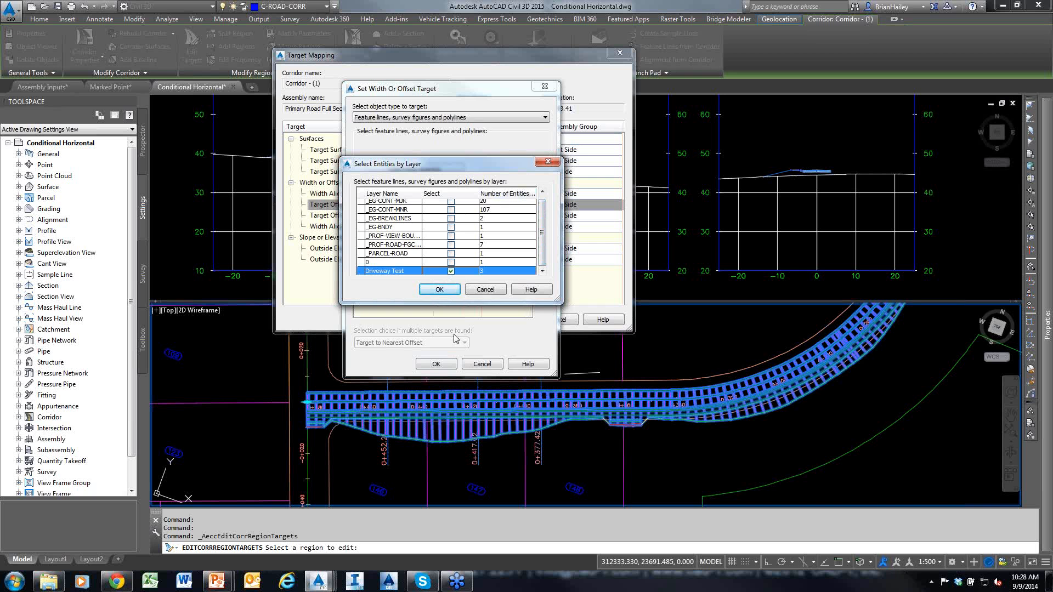
left_click(438, 290)
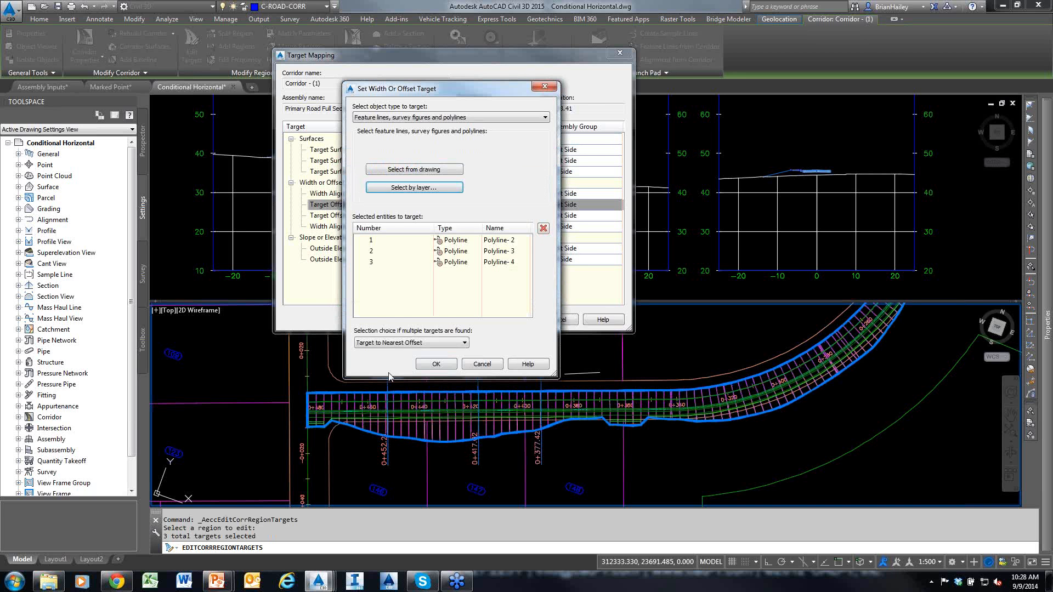
left_click(435, 364)
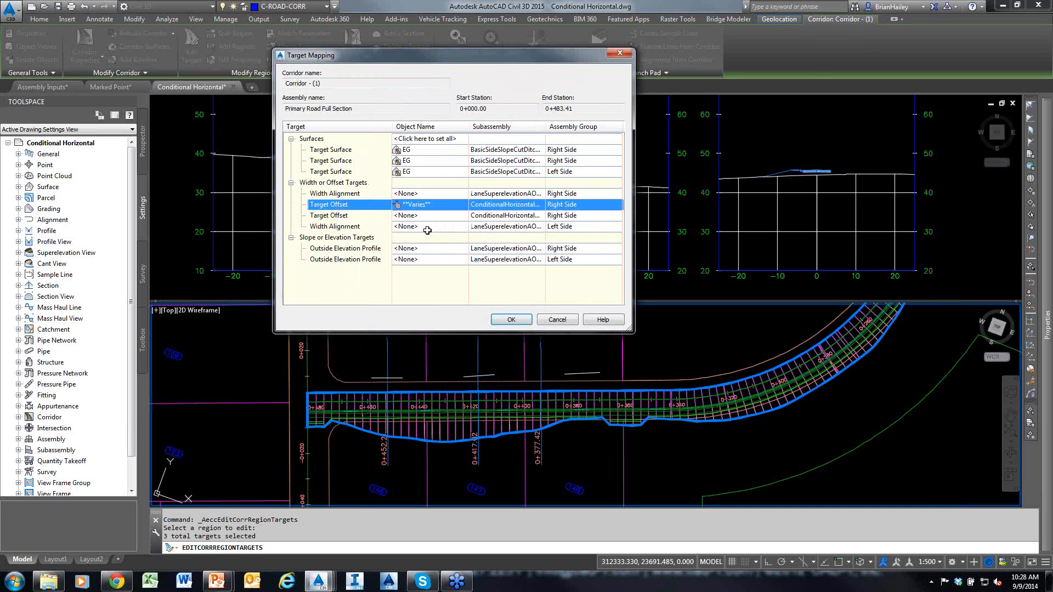
Step: Set the second ConditionalHorizontal Target Offset to the Driveway Test layer's polylines as well and apply the target mapping
left_click(431, 215)
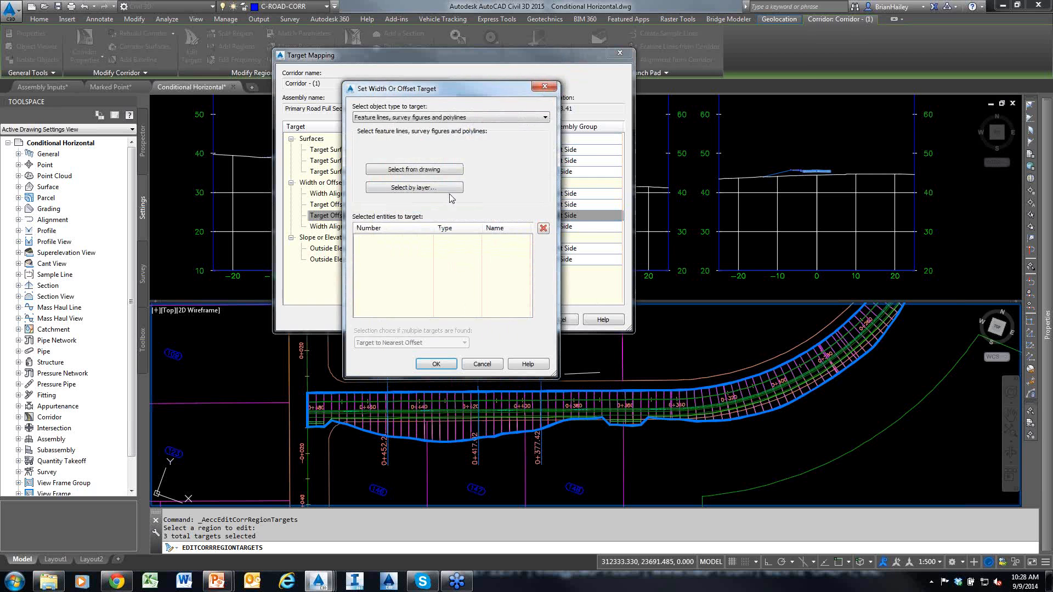
left_click(427, 187)
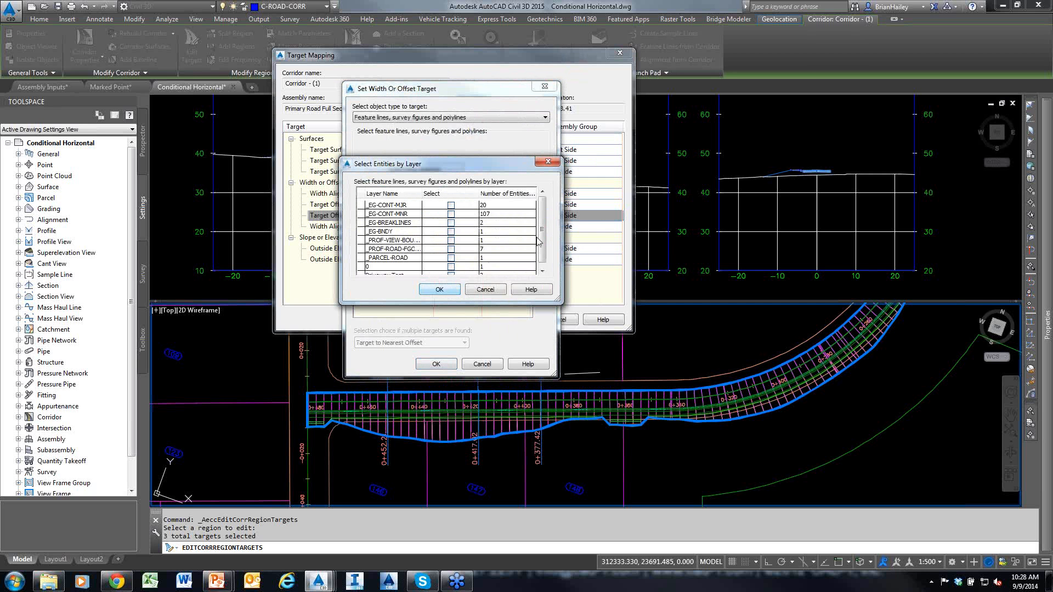
scroll(544, 245, "down", 1)
left_click(451, 271)
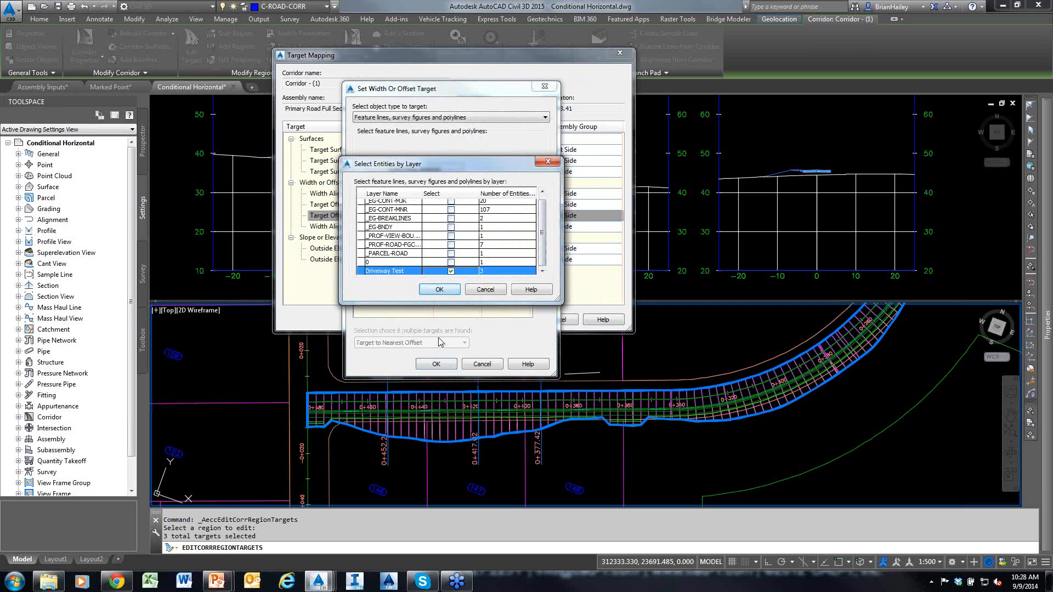
left_click(451, 289)
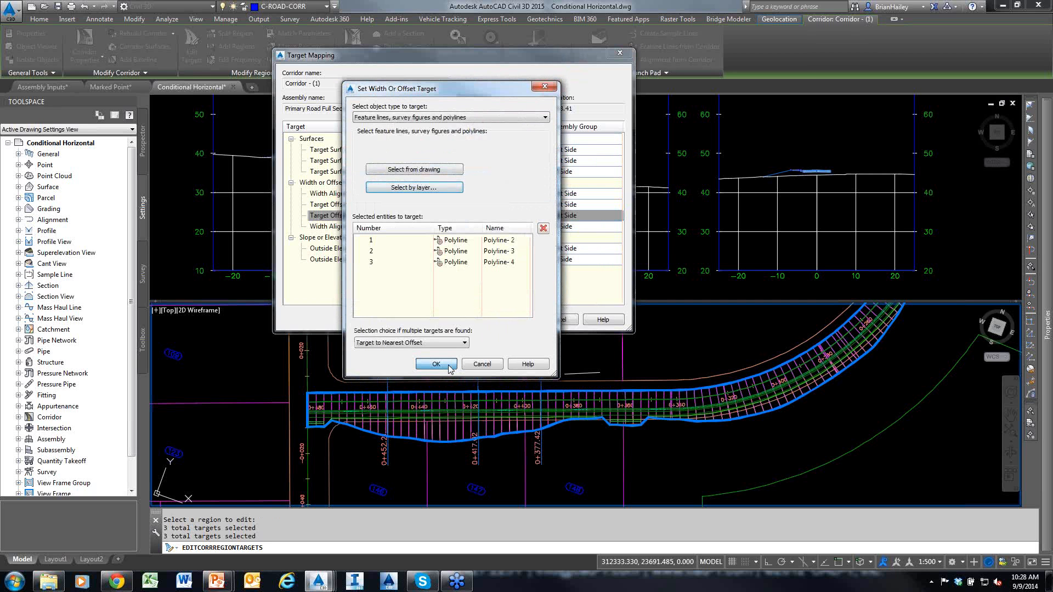
left_click(452, 365)
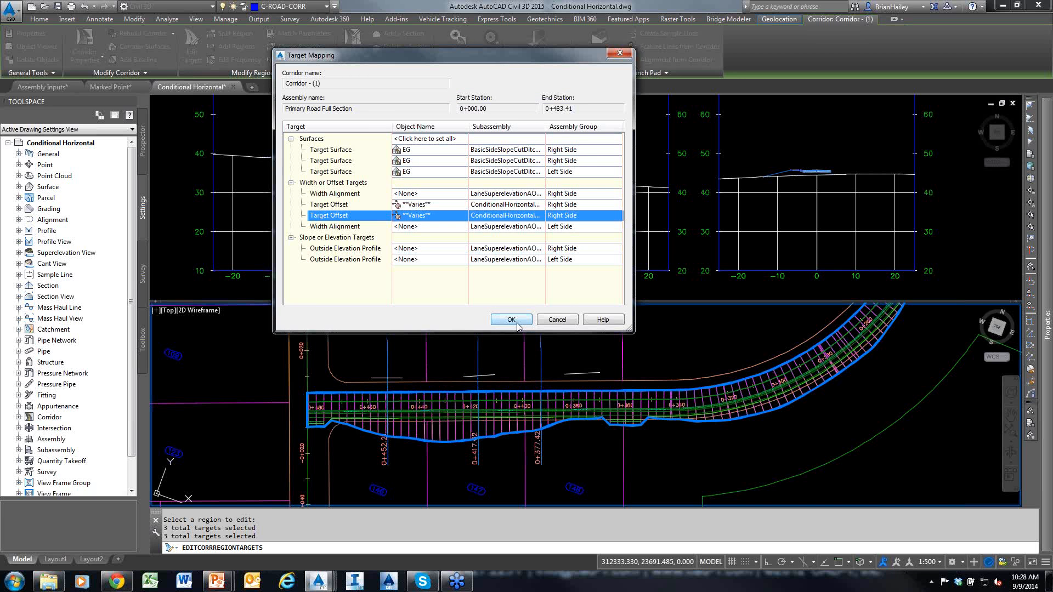
left_click(511, 320)
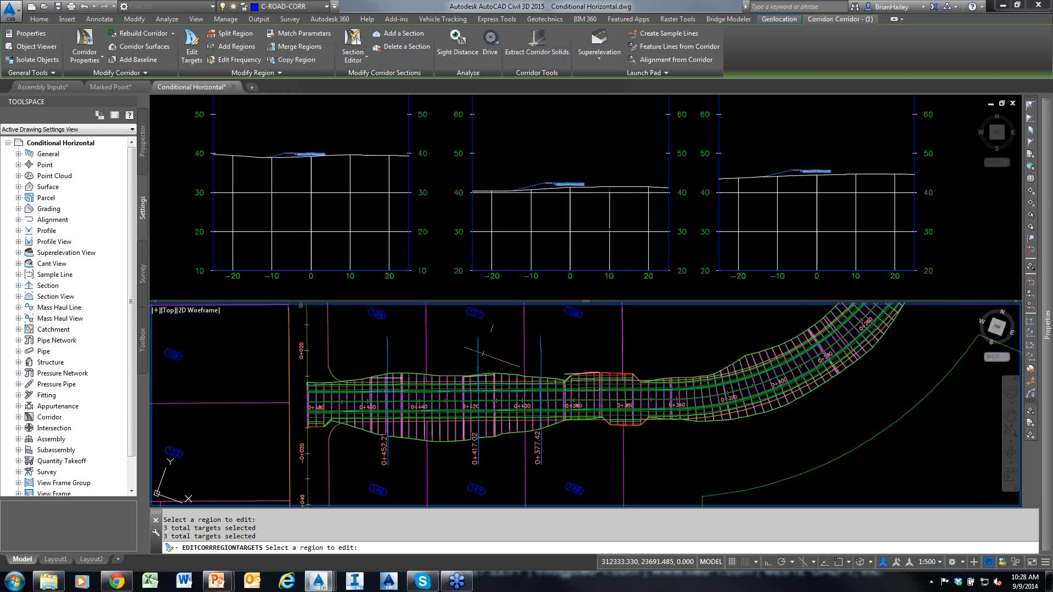
key("Return")
Step: Rebuild the corridor, clear its selection and inspect the side slopes around the driveway lines
left_click(503, 371)
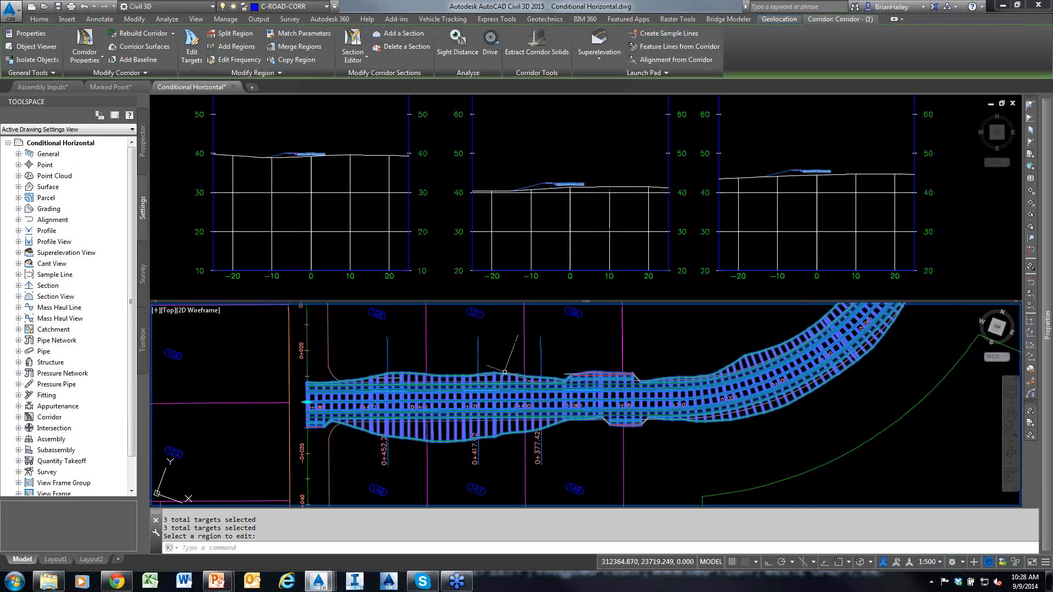
left_click(137, 34)
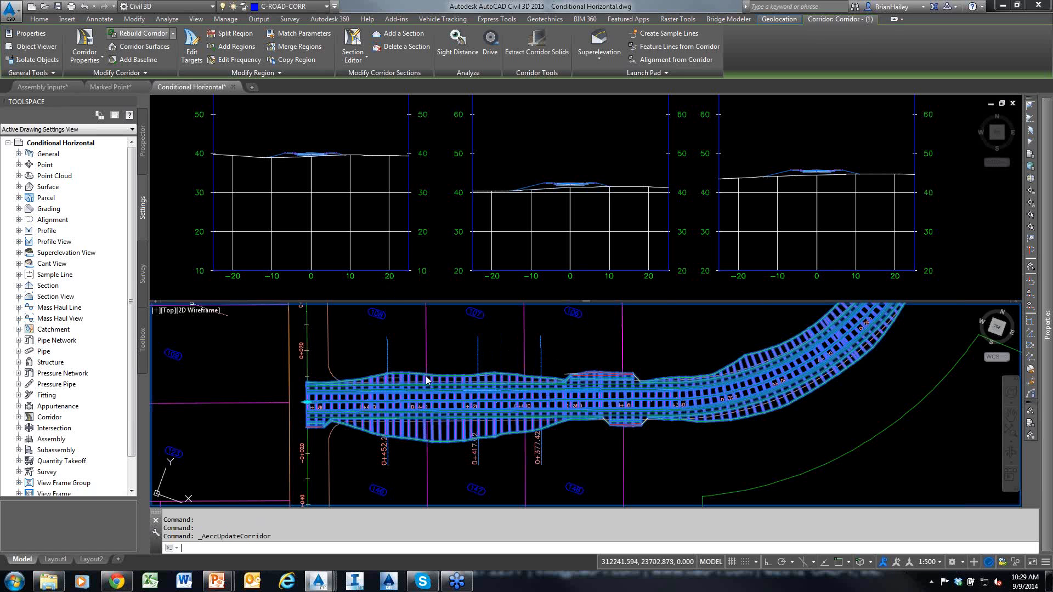
key("Escape")
key("Escape")
key("Escape")
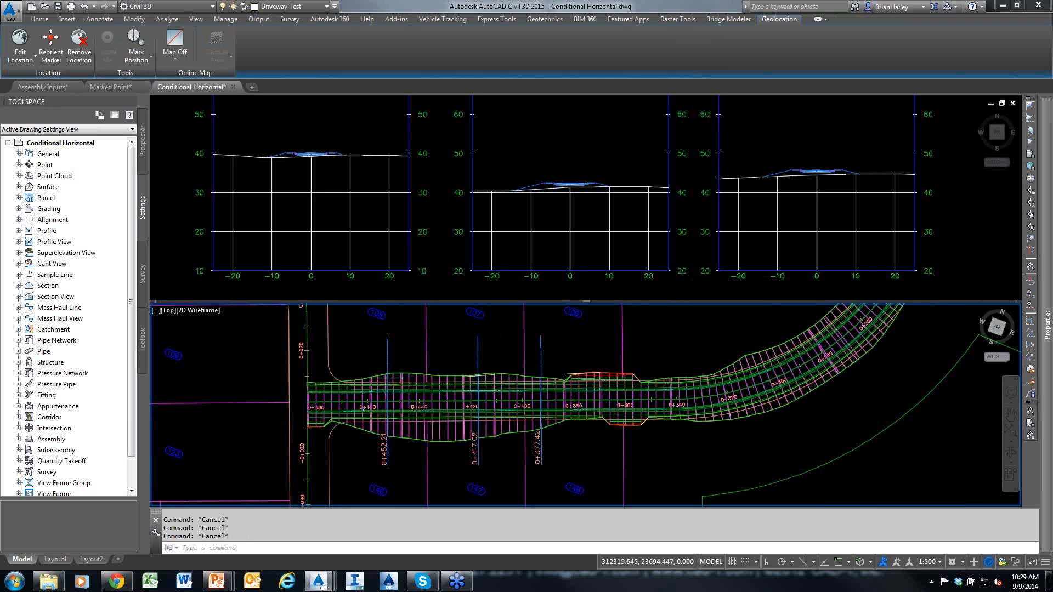
scroll(370, 391, "up", 4)
scroll(383, 434, "down", 2)
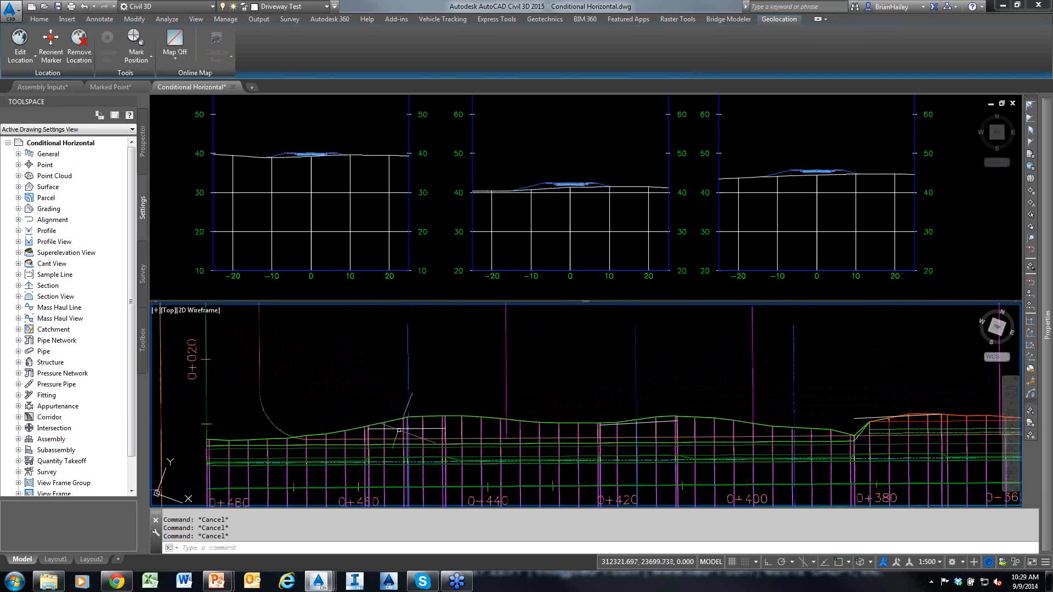
Step: Select the driveway line near station 0+455, point out the curb beside and beyond the line, and clear the selection
middle_click_drag(385, 434, 401, 357)
scroll(401, 358, "up", 2)
left_click(402, 345)
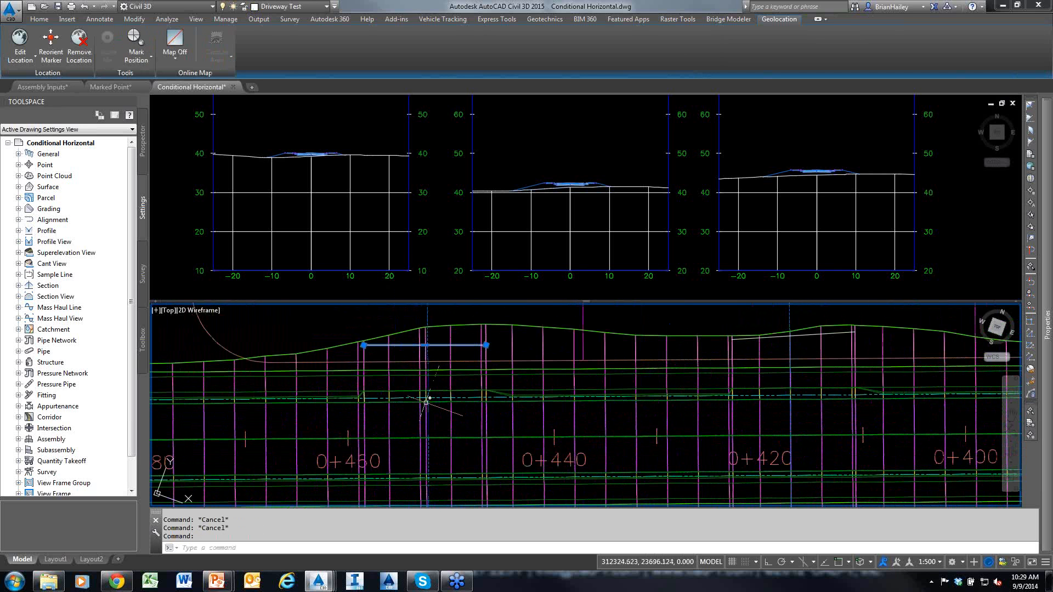
left_click_drag(267, 286, 381, 336)
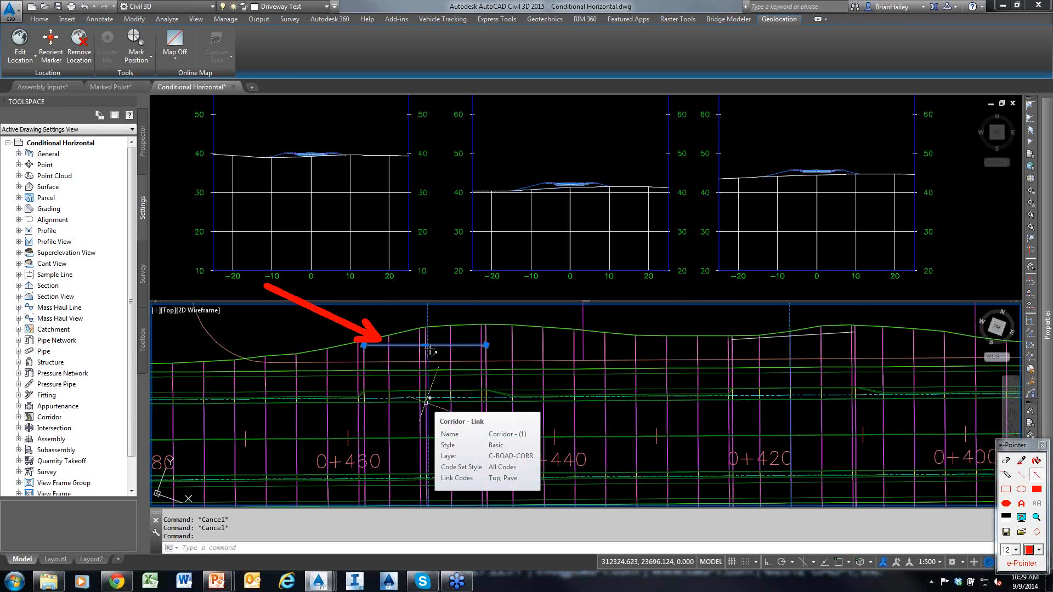
left_click_drag(353, 469, 382, 399)
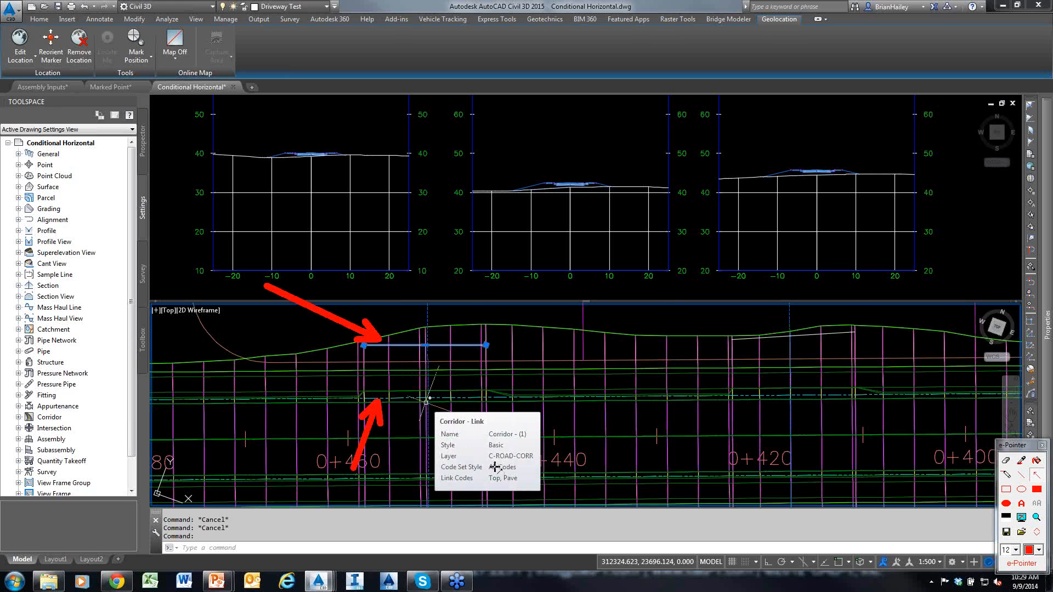
left_click_drag(535, 283, 573, 341)
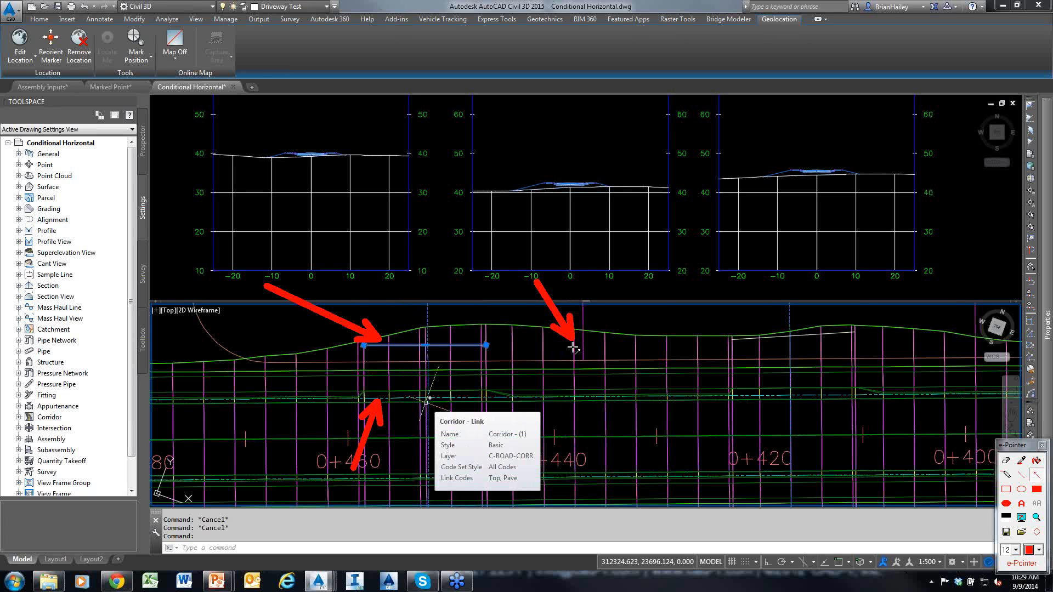
left_click_drag(577, 465, 588, 404)
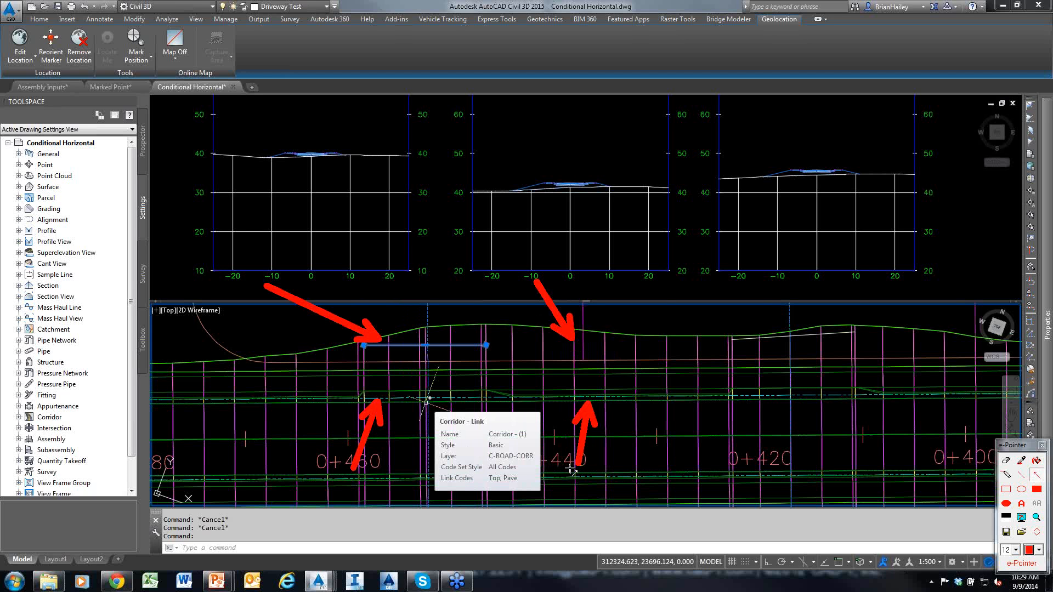
key("Escape")
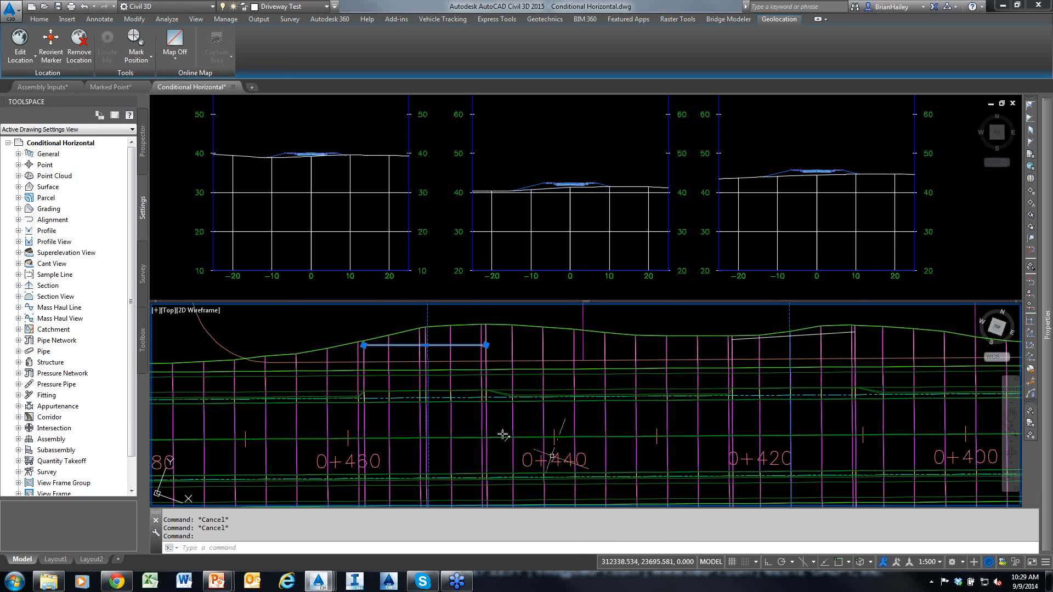
left_click_drag(533, 463, 441, 402)
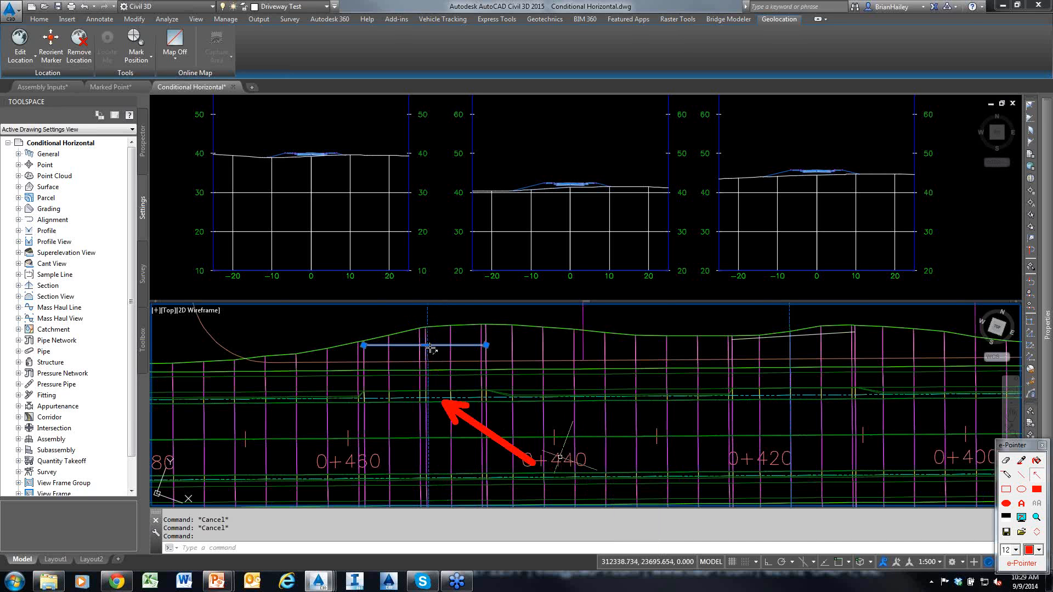
key("Escape")
key("Escape")
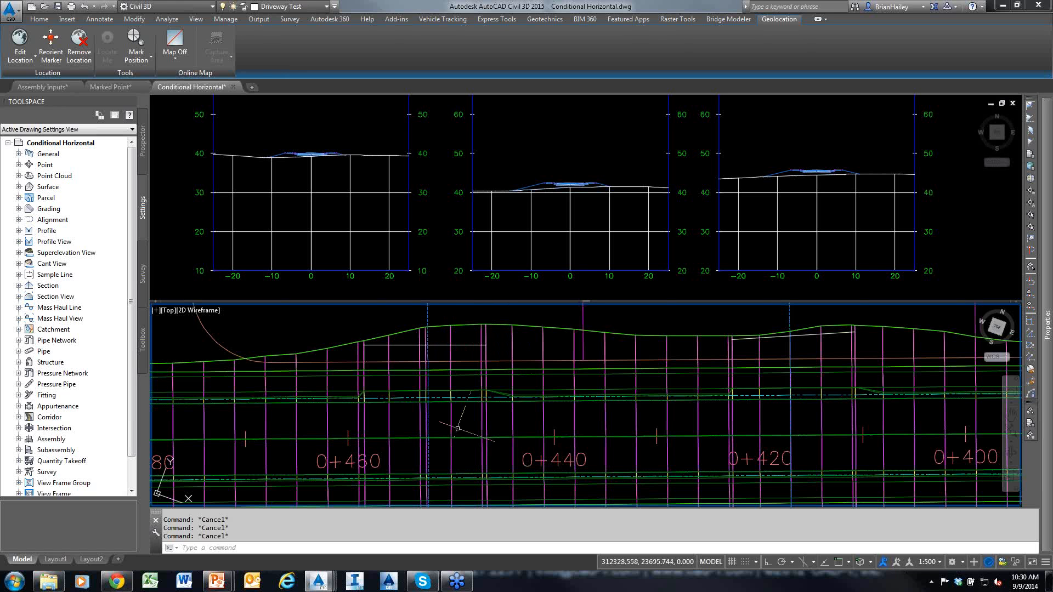
Step: Examine the corridor's curb along the first driveway in plan and in the section view at sample line 0+452.21
mouse_move(405, 397)
scroll(373, 400, "up", 2)
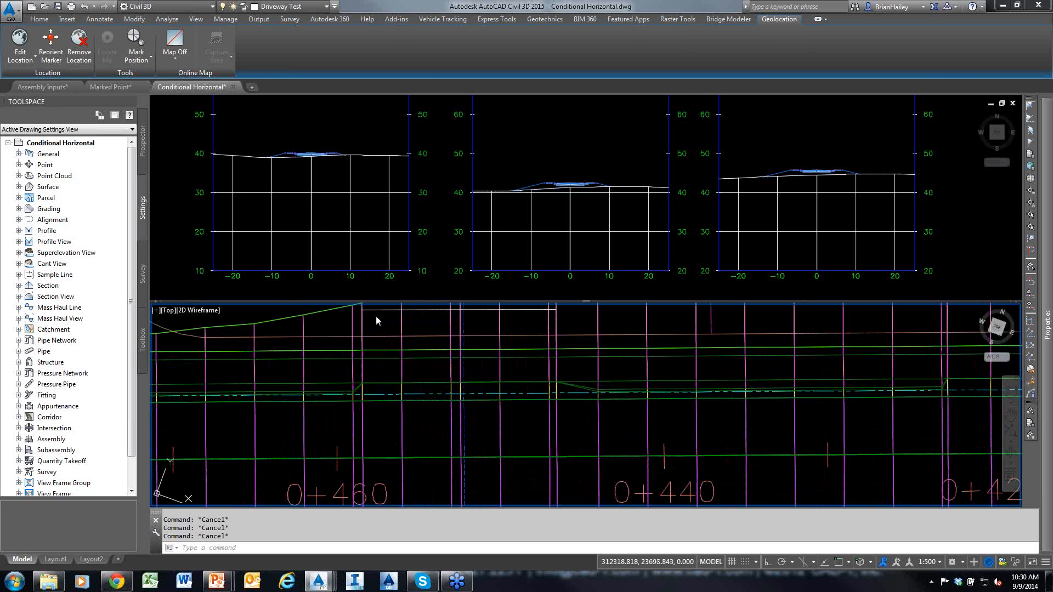
left_click(439, 322)
left_click(447, 408)
scroll(447, 411, "down", 5)
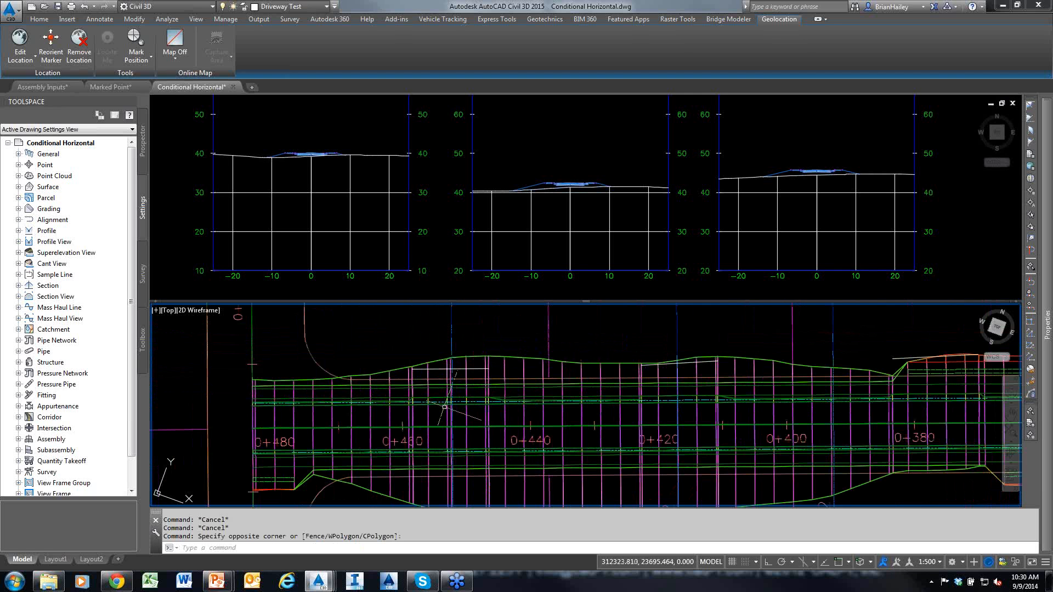
left_click(834, 214)
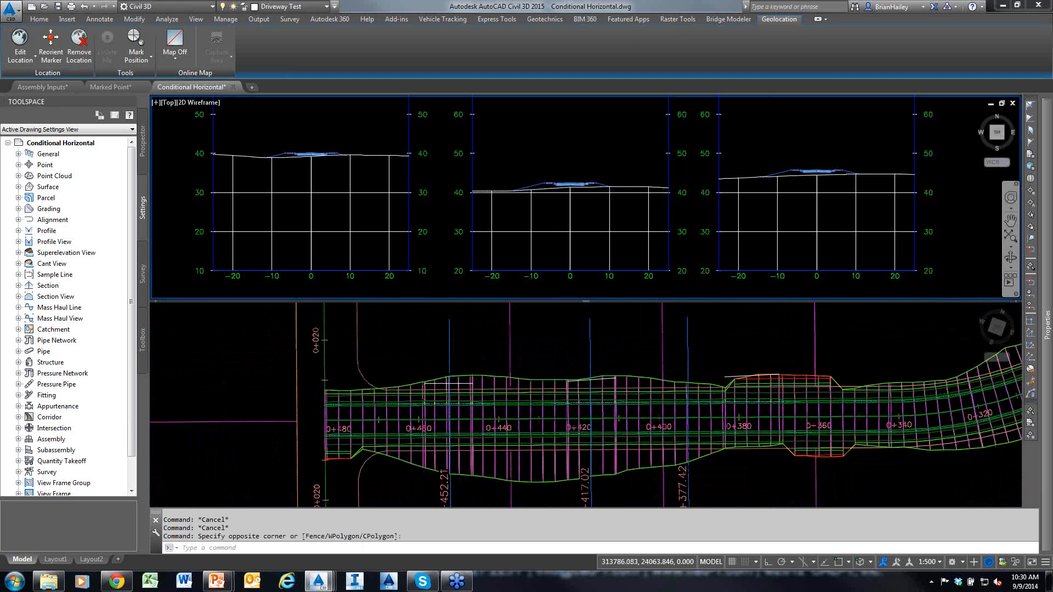
scroll(834, 214, "up", 6)
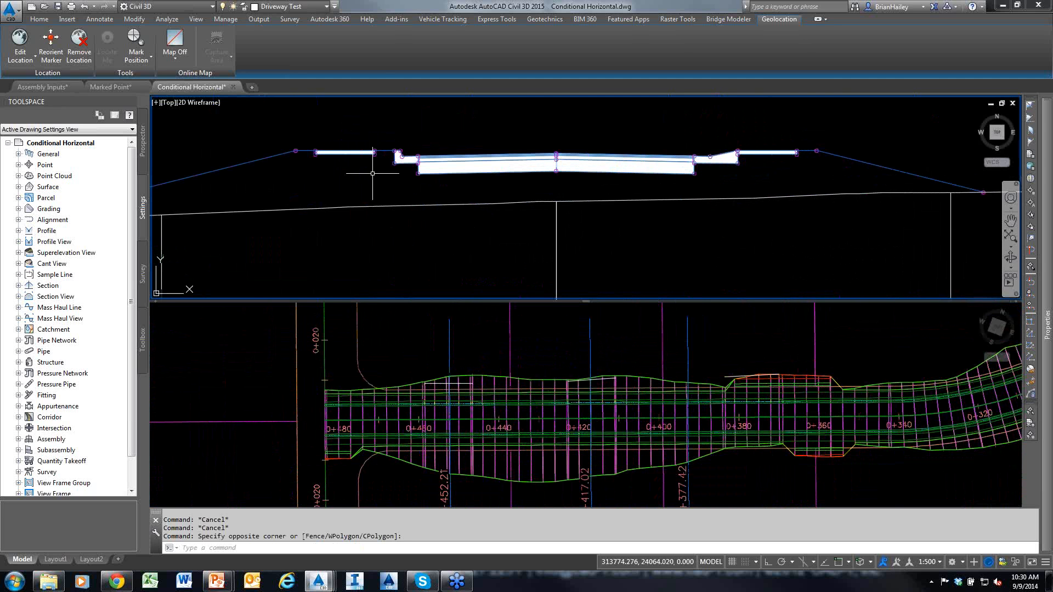
Step: Compare the second driveway line in plan with the curb in the section view at sample line 0+417.02
left_click(601, 332)
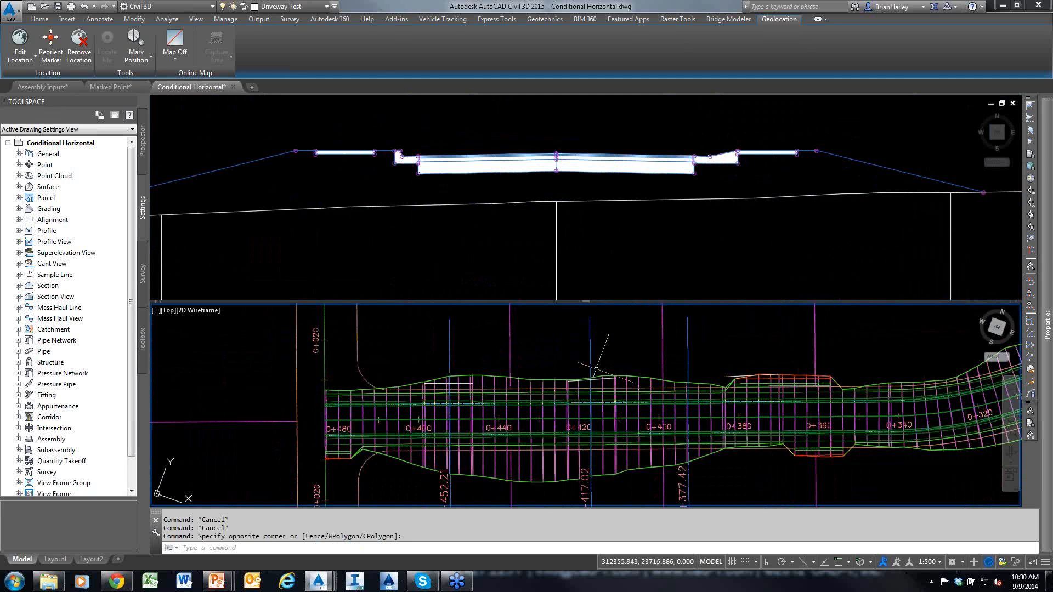
left_click(680, 191)
scroll(757, 186, "down", 2)
scroll(758, 187, "down", 3)
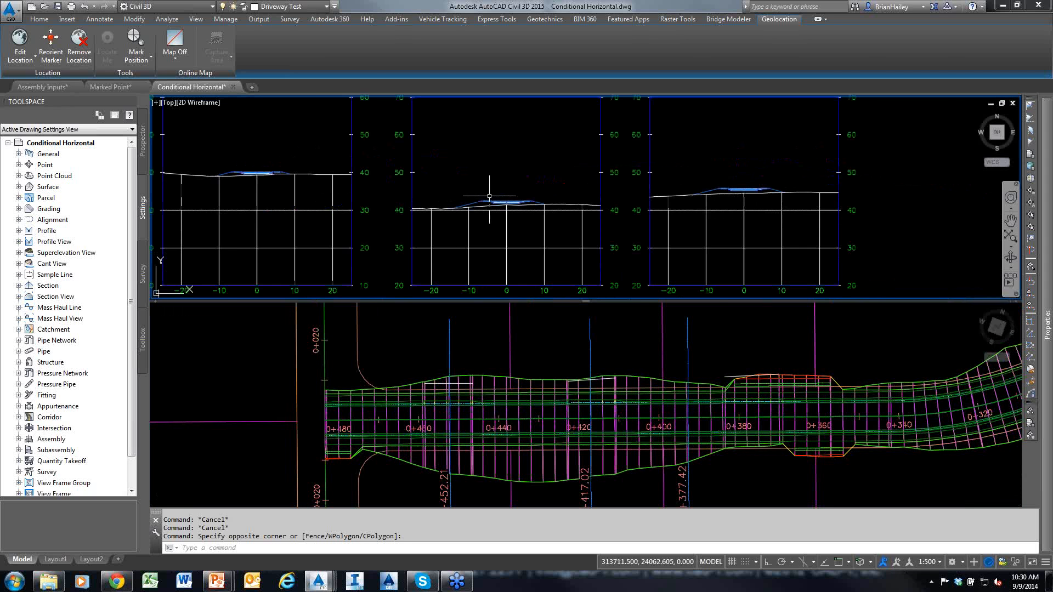
scroll(806, 234, "up", 4)
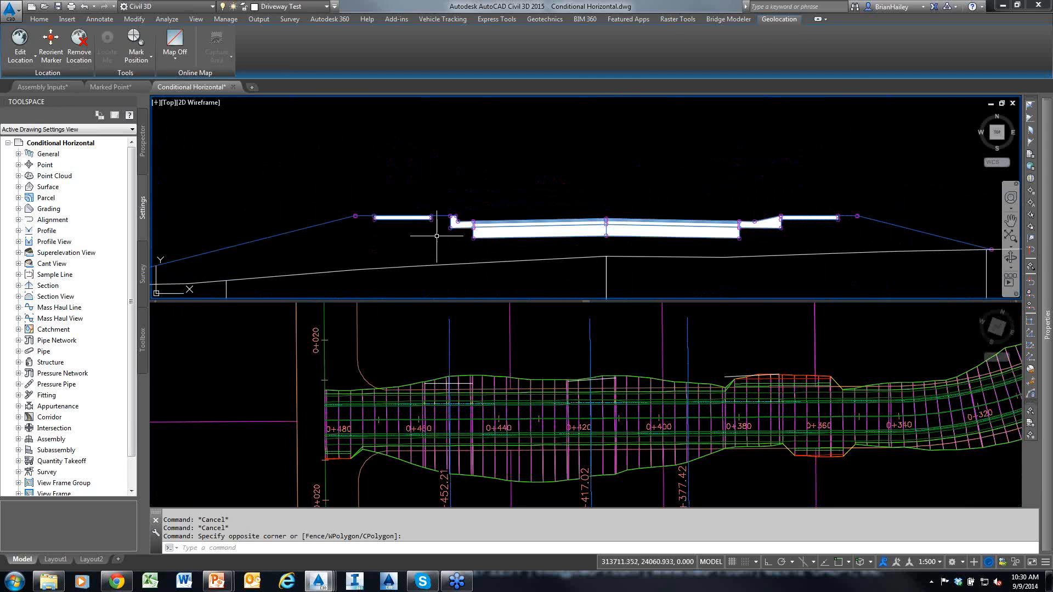
Step: Check the third driveway line's extent near station 0+380 against the curb in the remaining section view
left_click(729, 351)
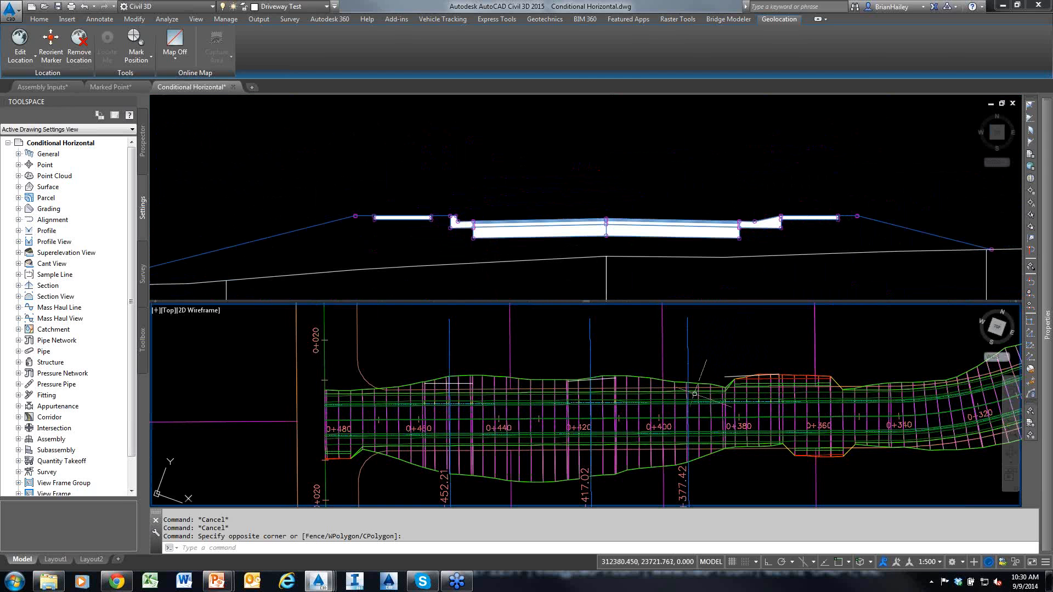
left_click(737, 378)
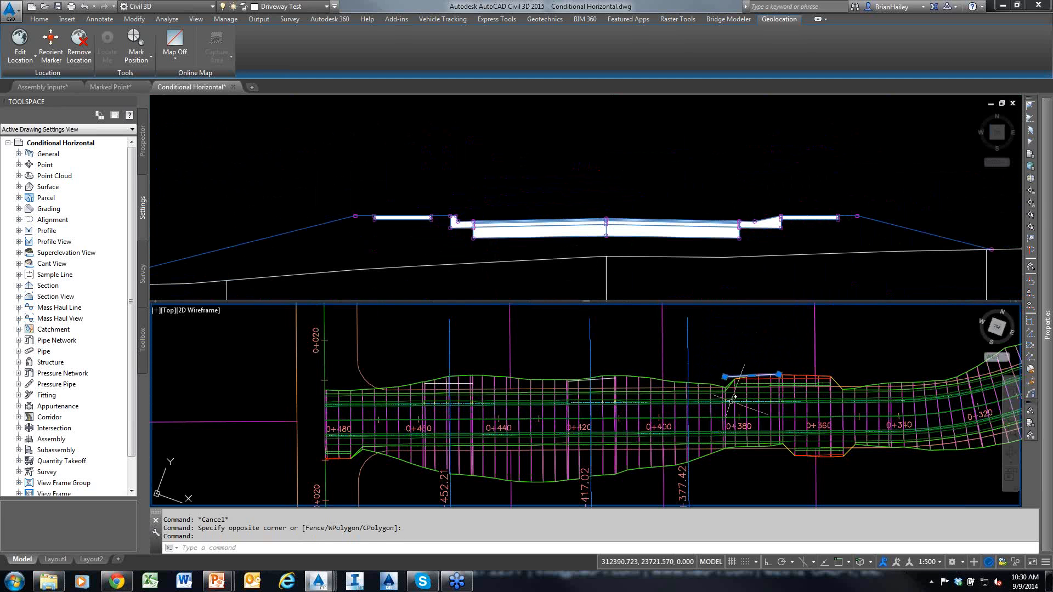
key("Escape")
left_click(713, 271)
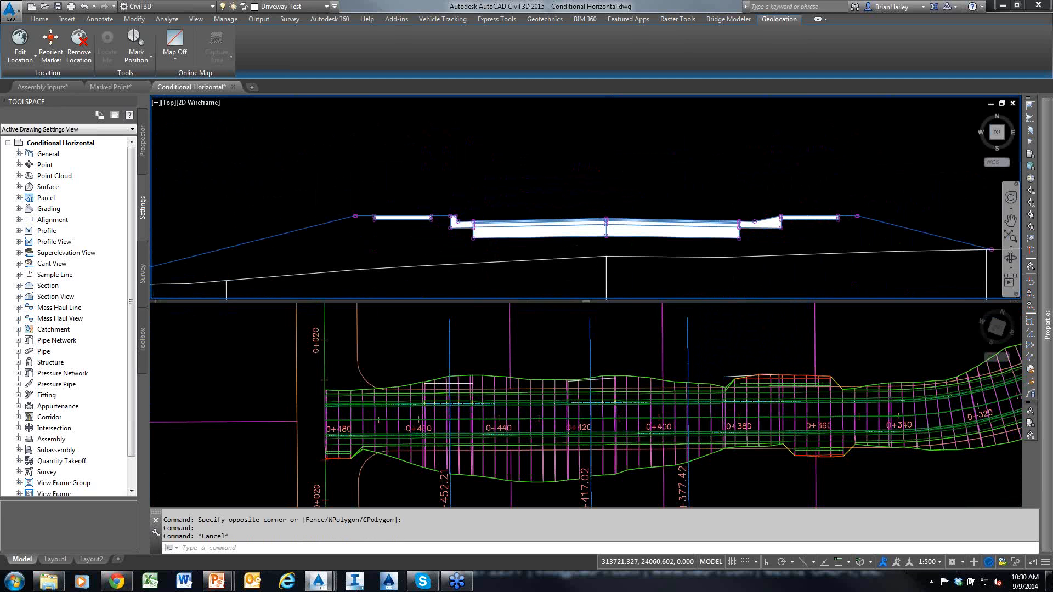
scroll(348, 189, "down", 3)
scroll(676, 212, "up", 3)
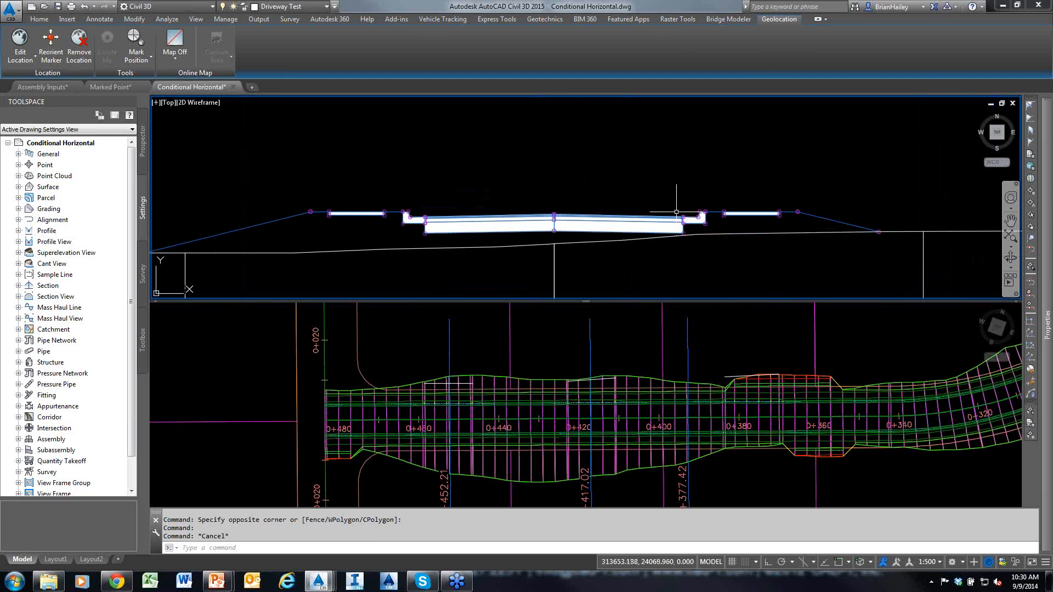
Step: Stretch the third driveway line's end past the sample line to about station 0+396 and rebuild the corridor
left_click(719, 356)
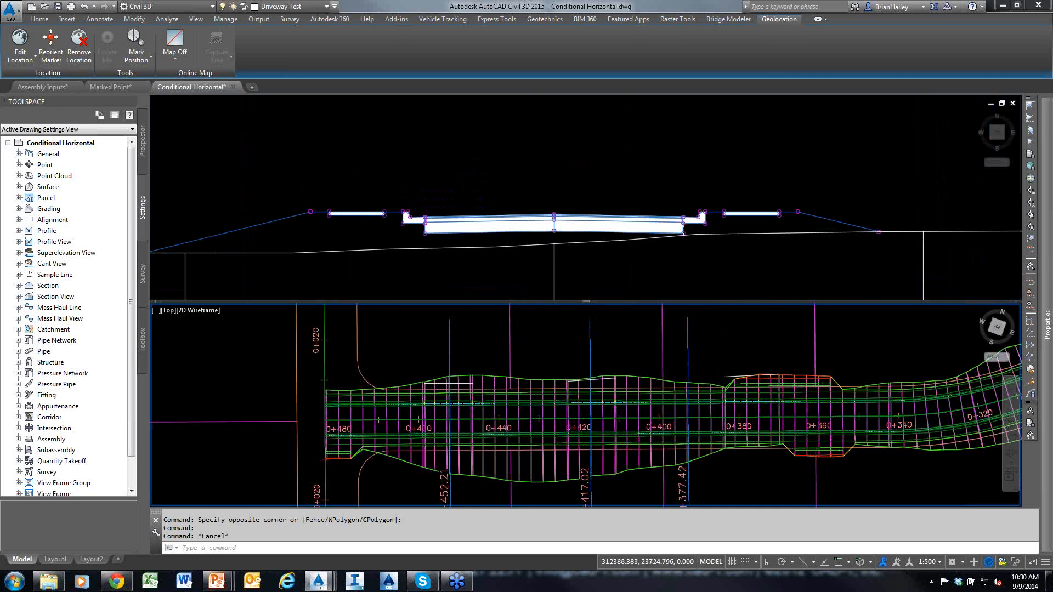
scroll(718, 356, "up", 4)
left_click(716, 364)
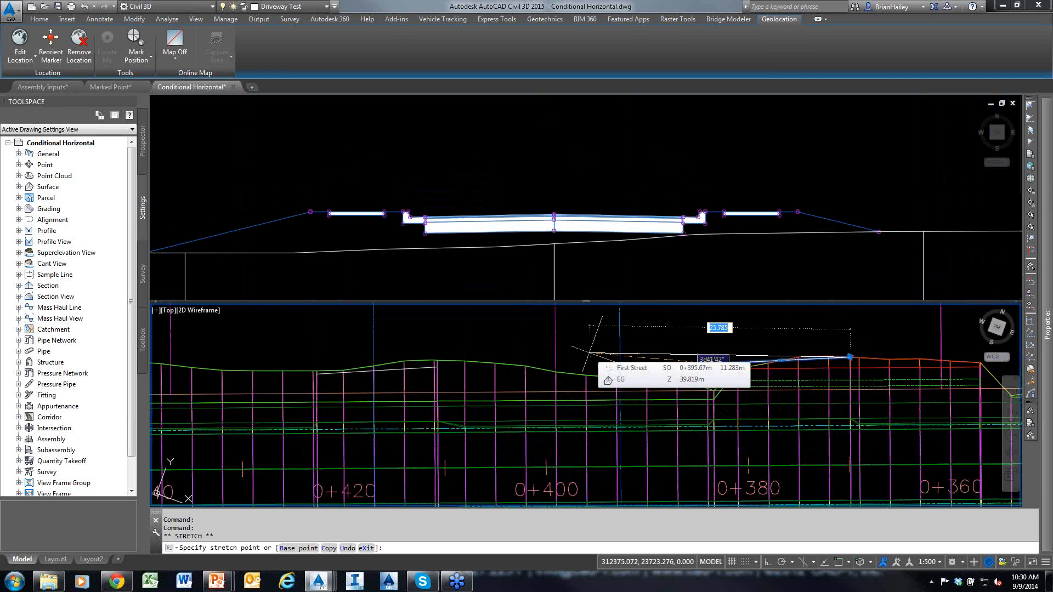
key("Escape")
key("Escape")
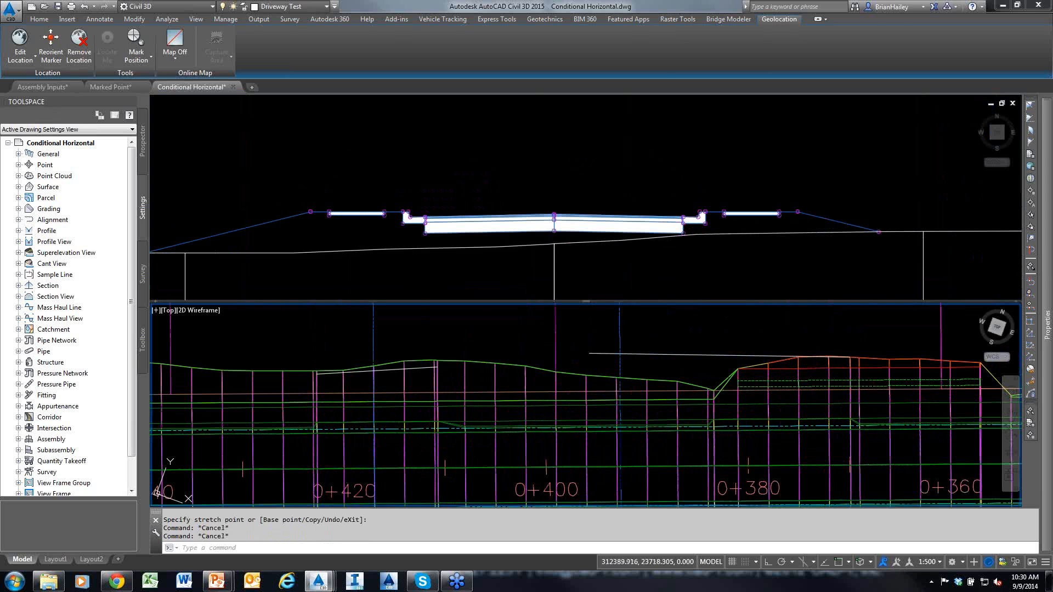
left_click(713, 452)
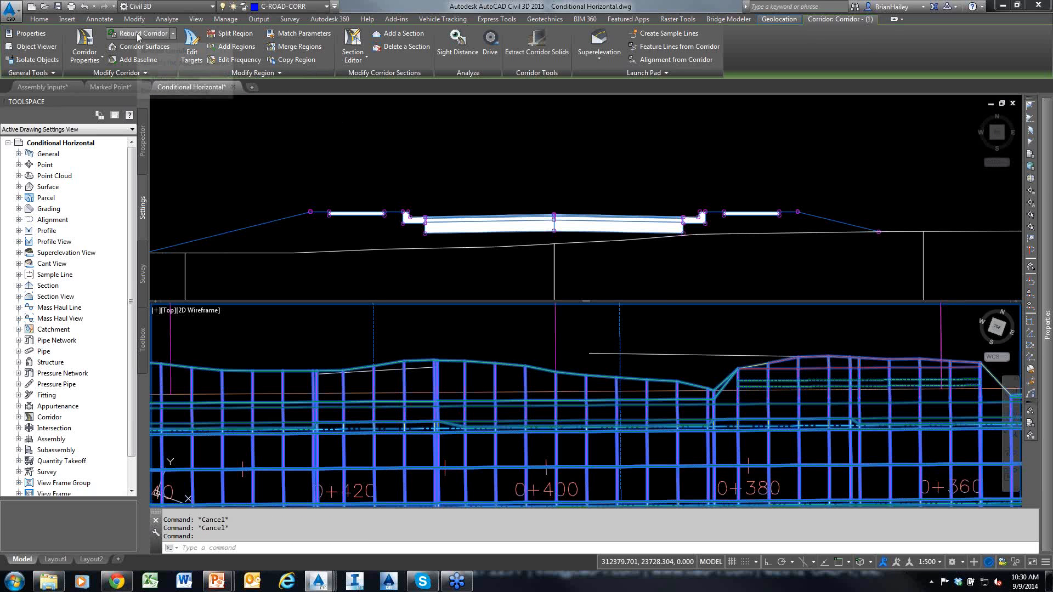
left_click(136, 33)
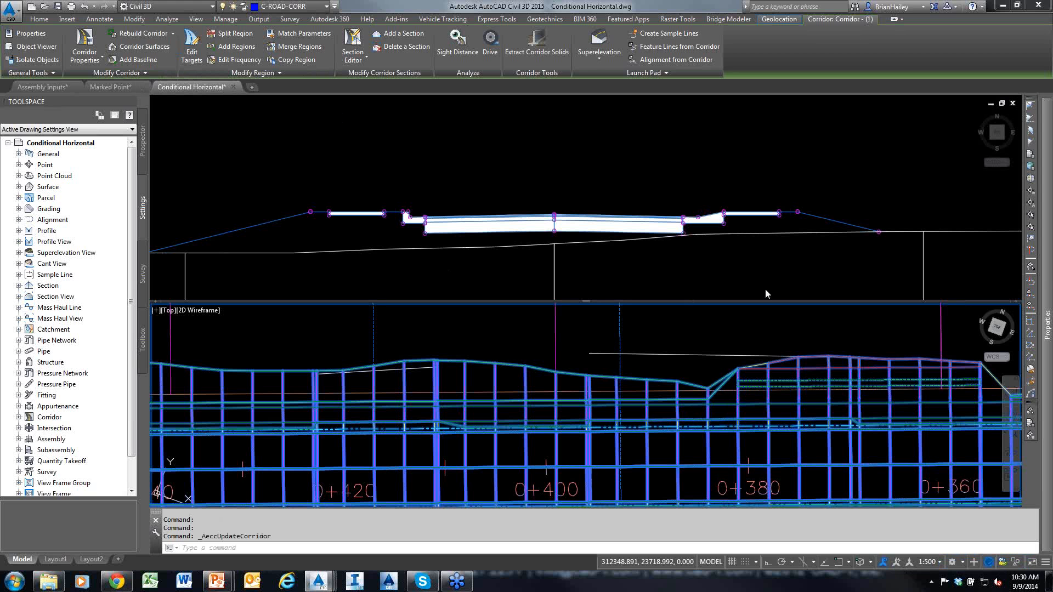
Step: Clear the corridor selection and point out the curb in the third section view and in plan near station 0+385
left_click(740, 243)
key("Escape")
key("ctrl+F2")
left_click_drag(792, 295, 725, 229)
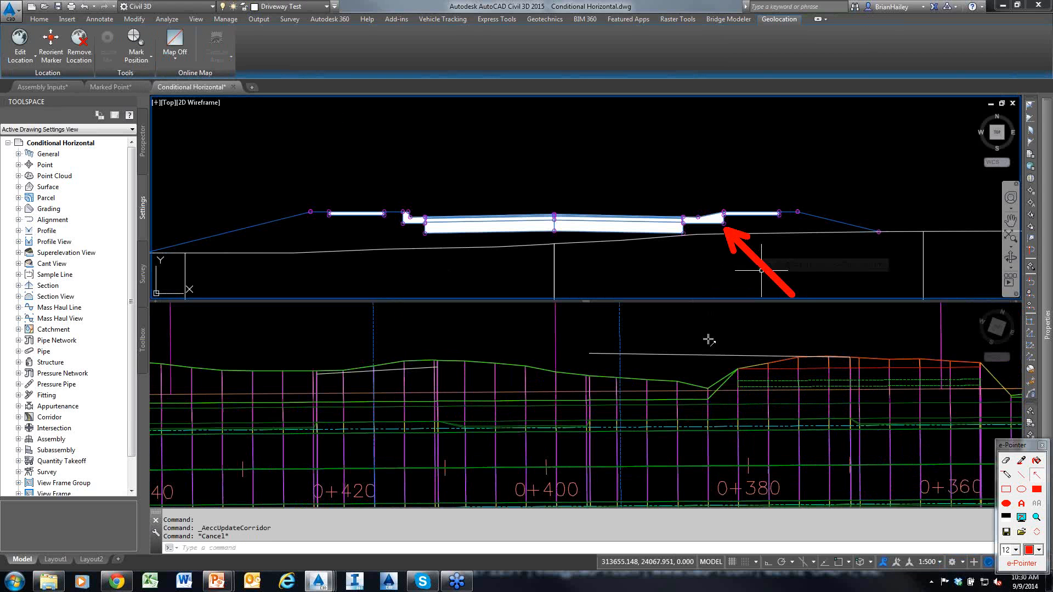
left_click_drag(695, 475, 687, 436)
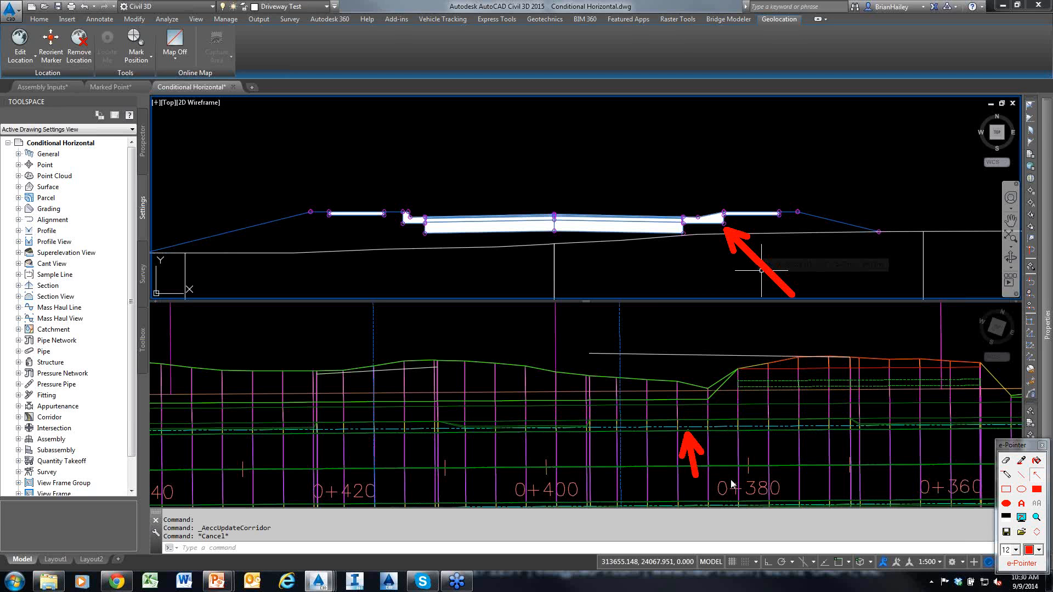
key("Escape")
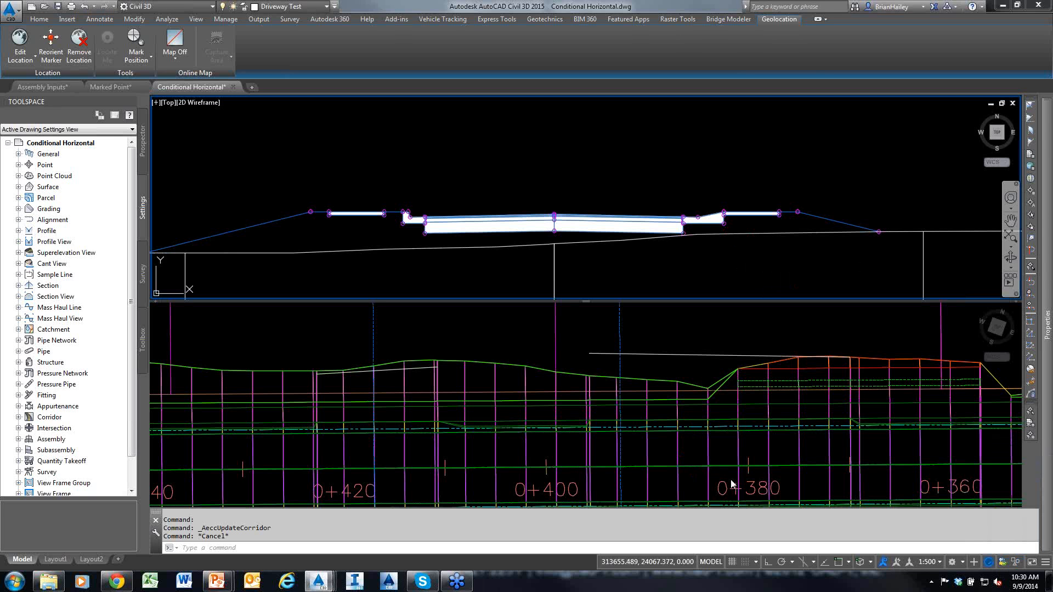
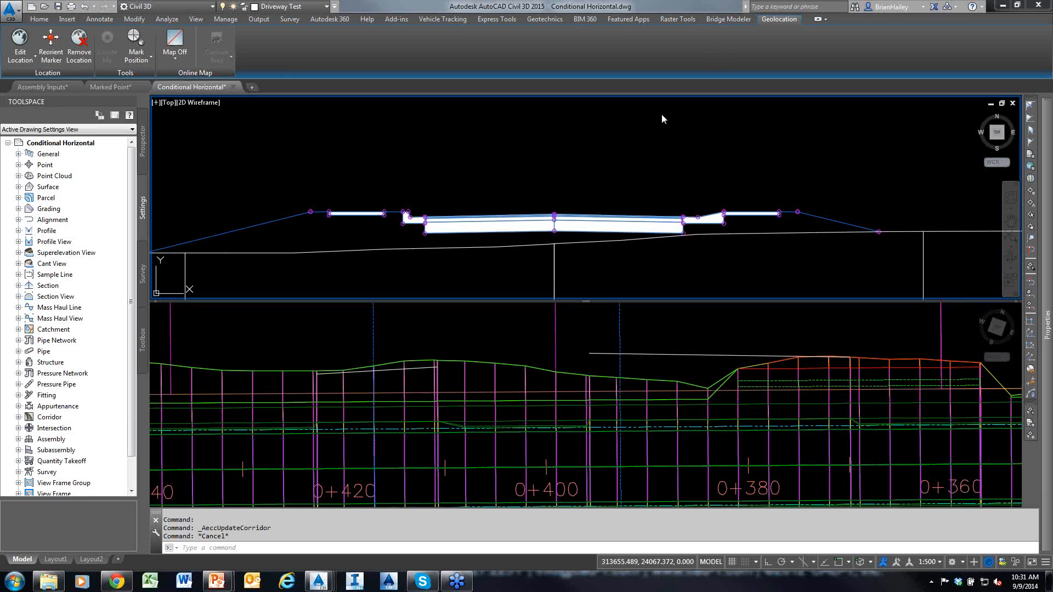
Step: Open the help page of the OverlayWidenMatchSlope1 subassembly from the Metric Rehab Subassemblies palette
type("tp")
key("Return")
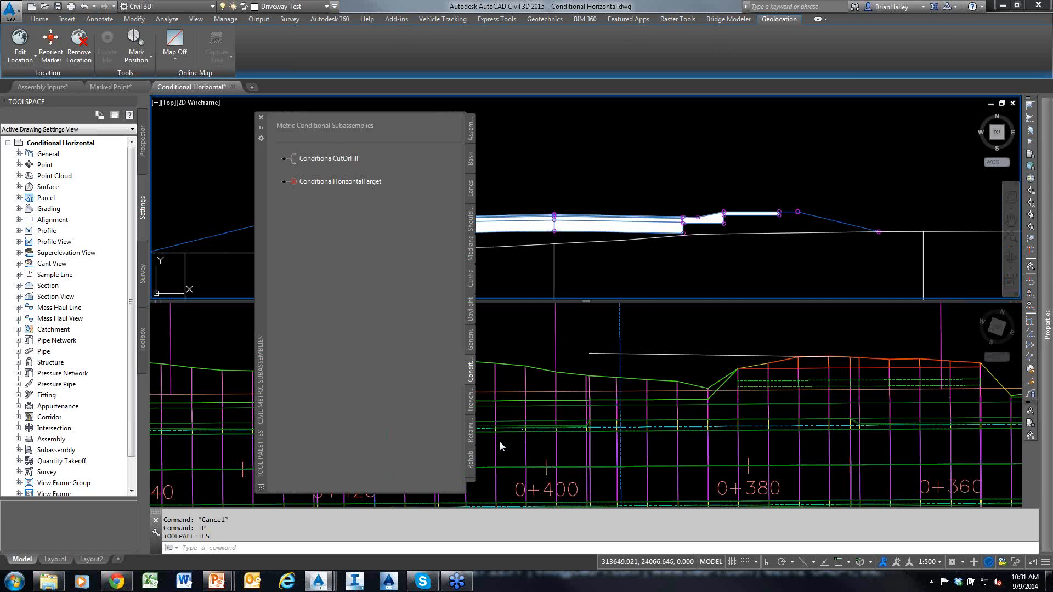
left_click(471, 466)
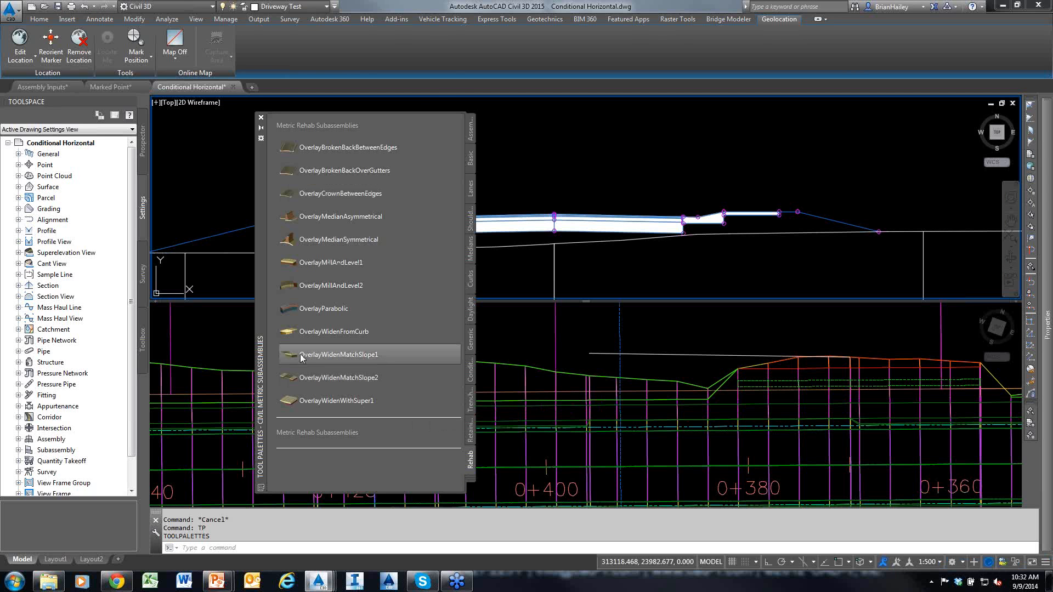
right_click(345, 357)
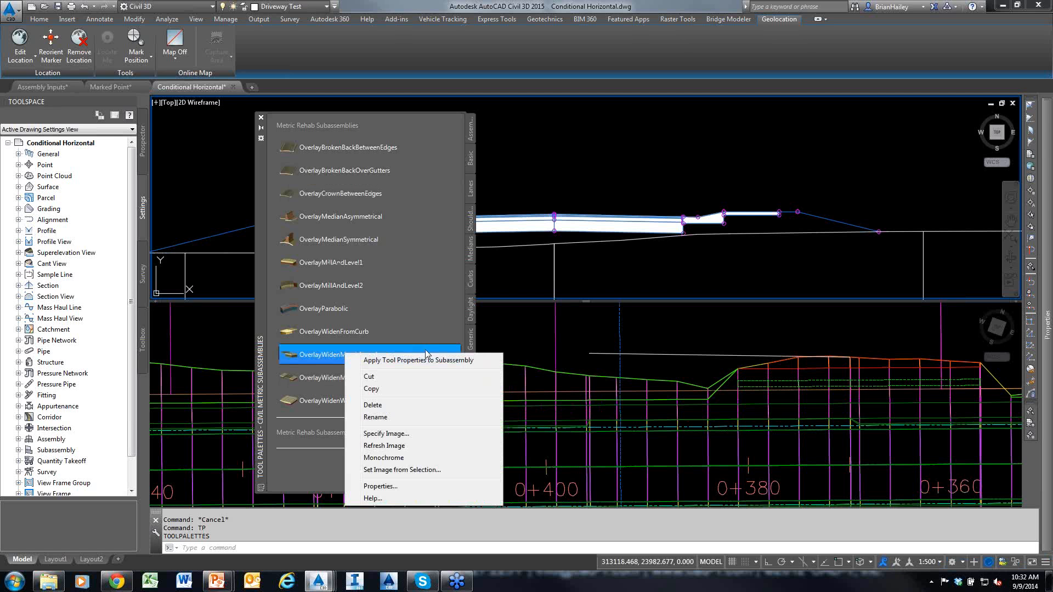
left_click(413, 488)
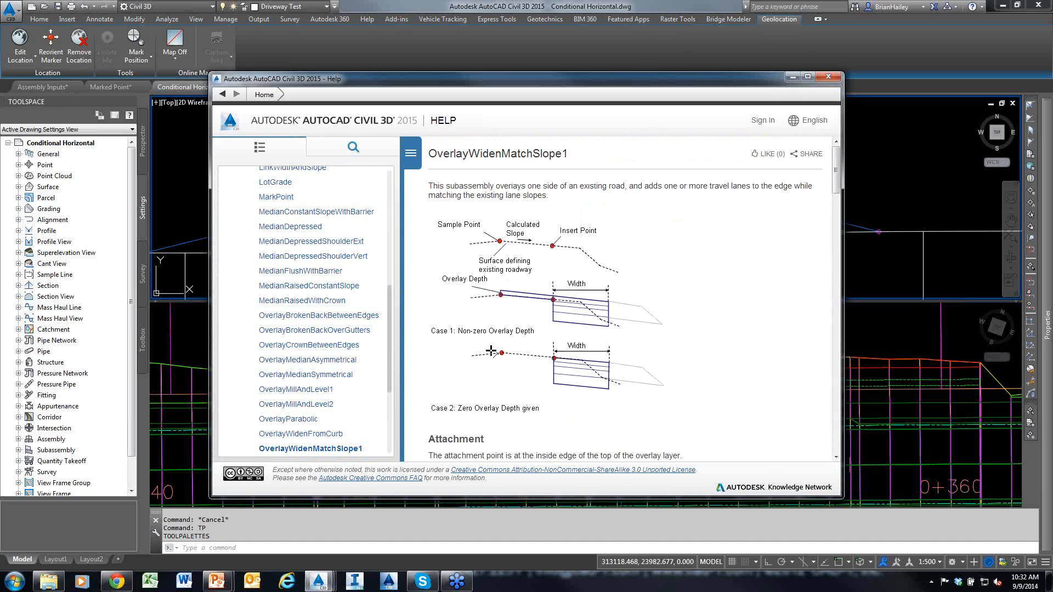
Step: Point out the sample point, insert point, overlay and widened lane in the OverlayWidenMatchSlope1 help diagrams
left_click_drag(492, 346, 500, 251)
left_click_drag(583, 298, 553, 247)
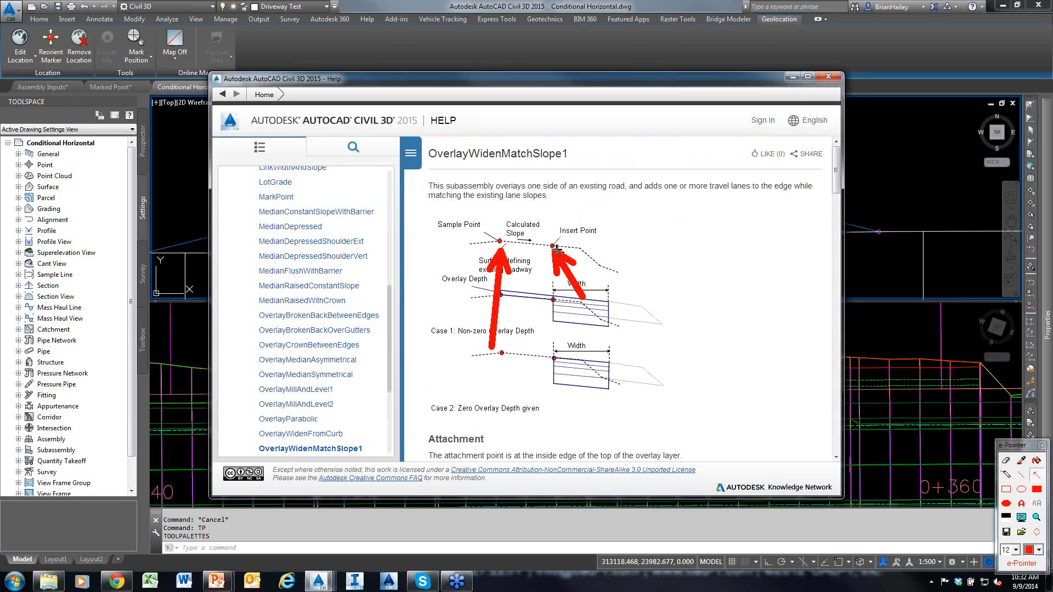
key("Escape")
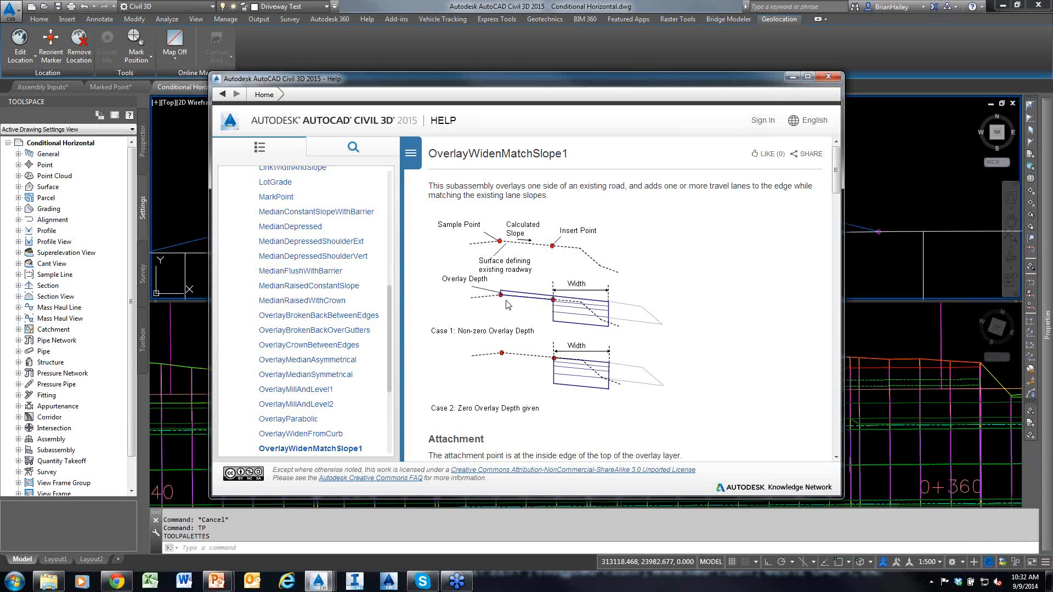
mouse_move(512, 255)
left_mouse_down()
mouse_move(517, 291)
mouse_move(611, 305)
left_mouse_up()
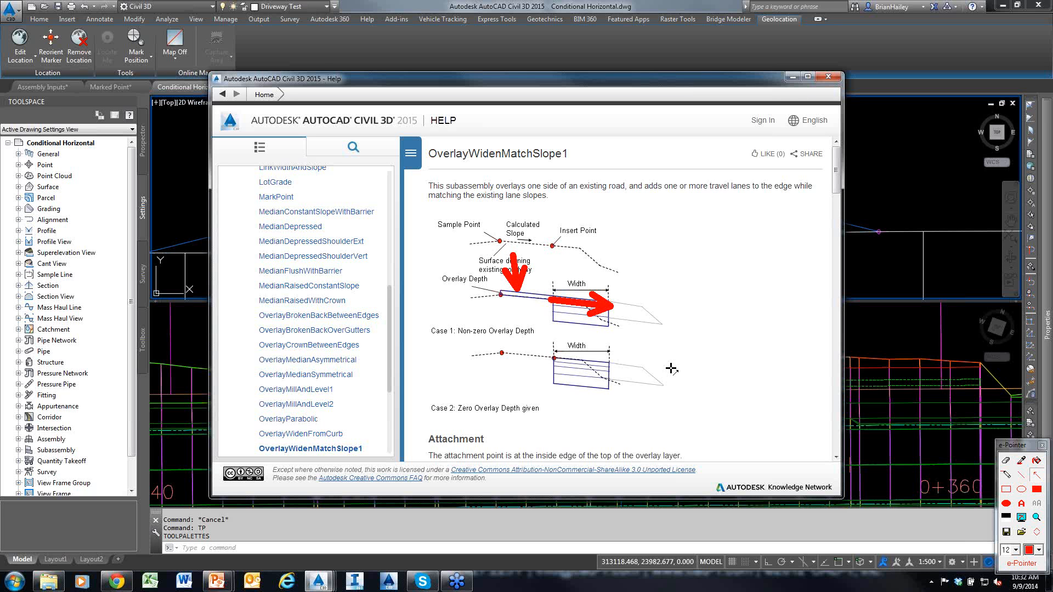
Step: Clear the arrows from the OverlayWidenMatchSlope1 diagrams and close the help window
key("Escape")
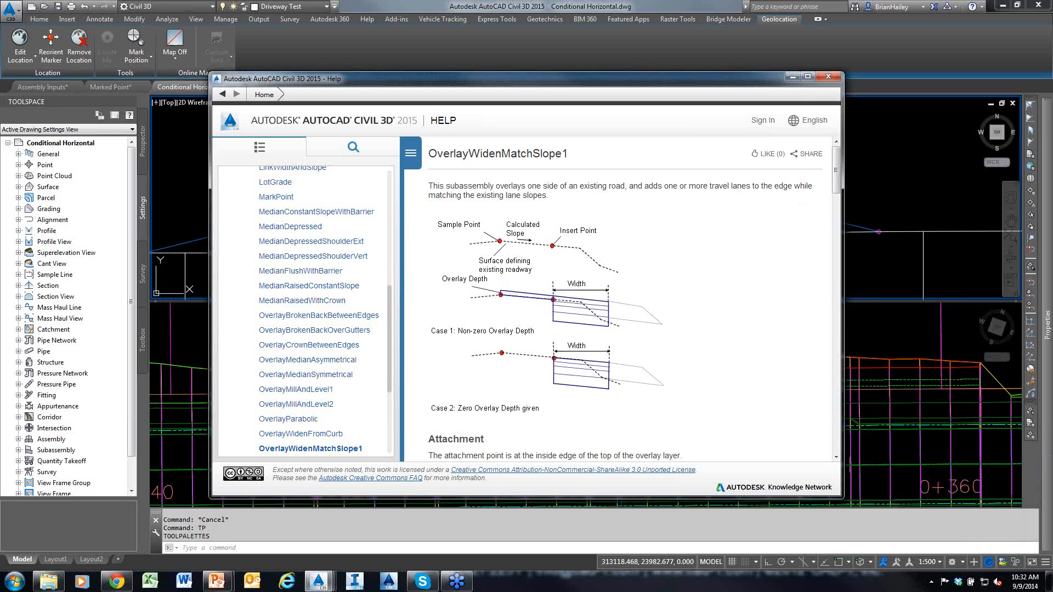
left_click(825, 79)
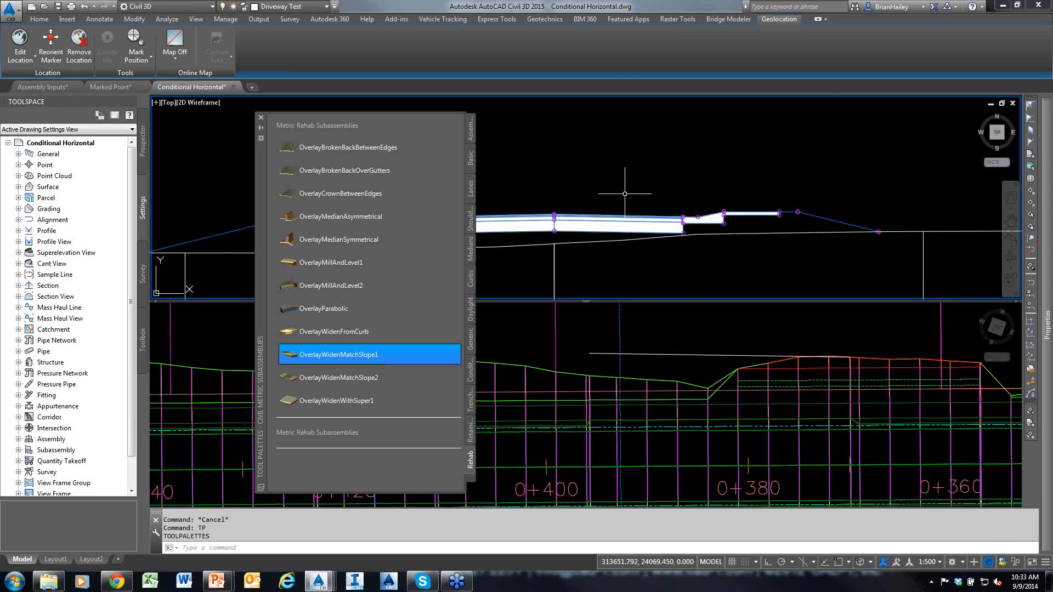
key("ctrl+F12")
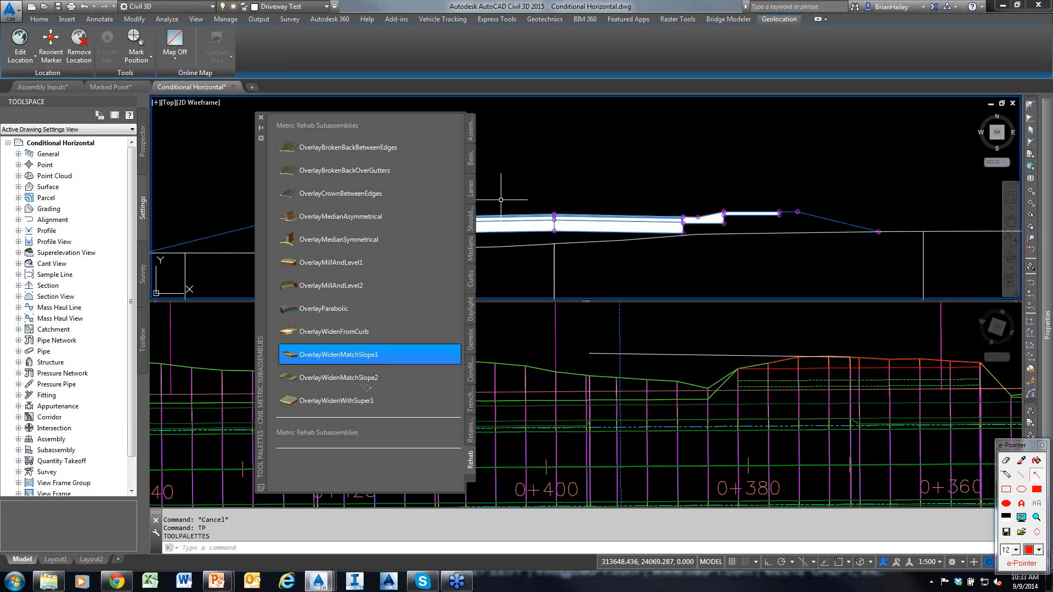
key("Escape")
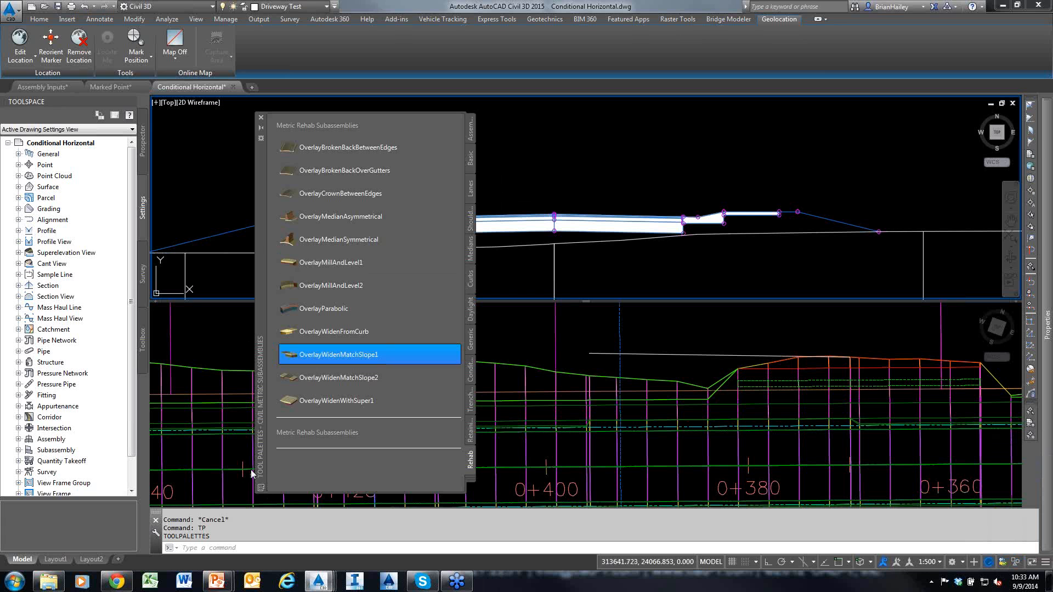
Step: Switch the tool palettes to the Cameras set and back to Civil Metric Subassemblies
right_click(262, 365)
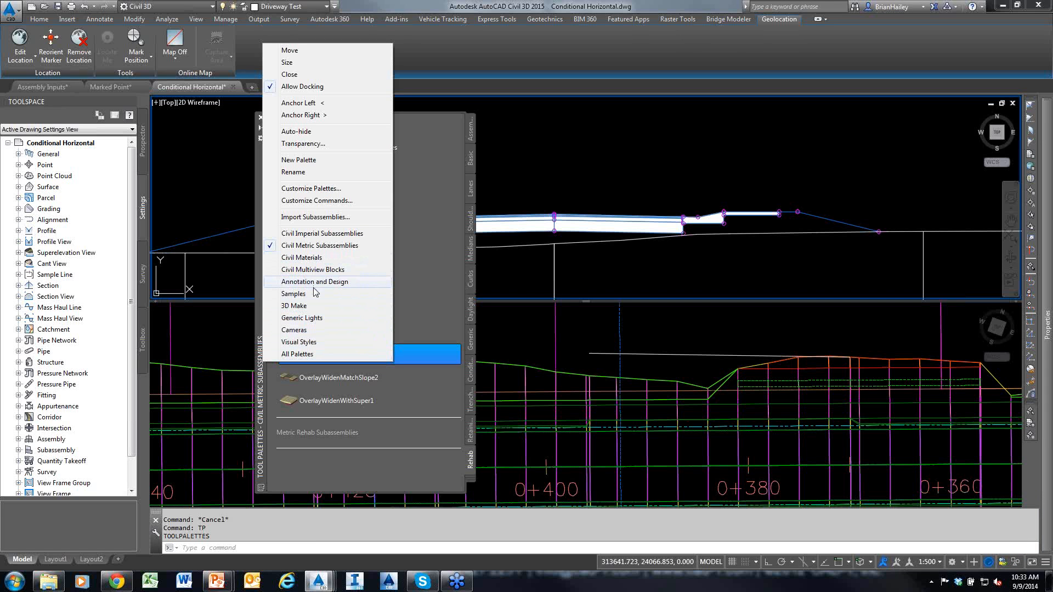
left_click(309, 329)
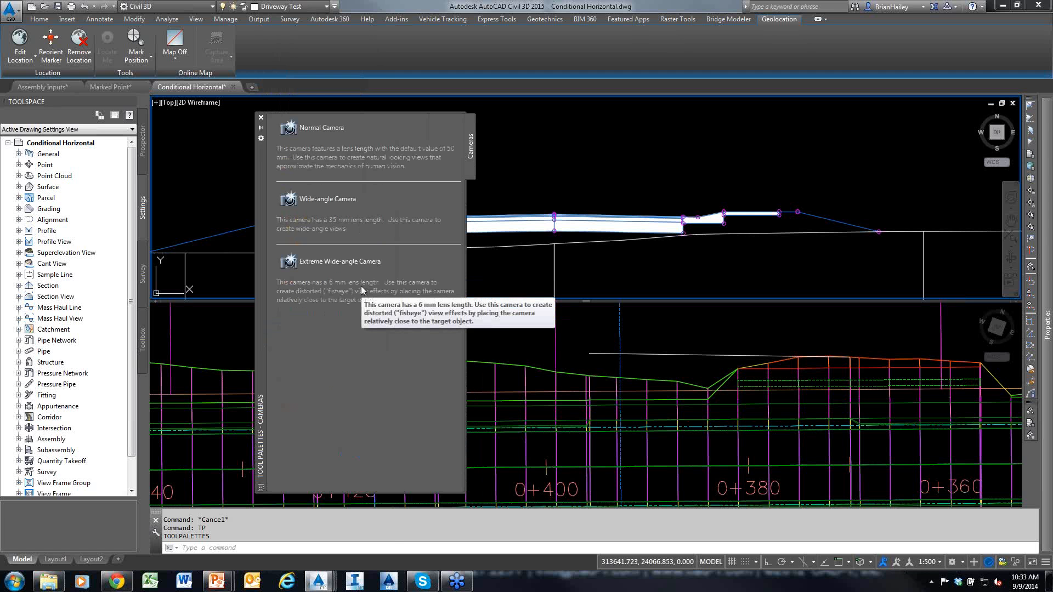
right_click(261, 301)
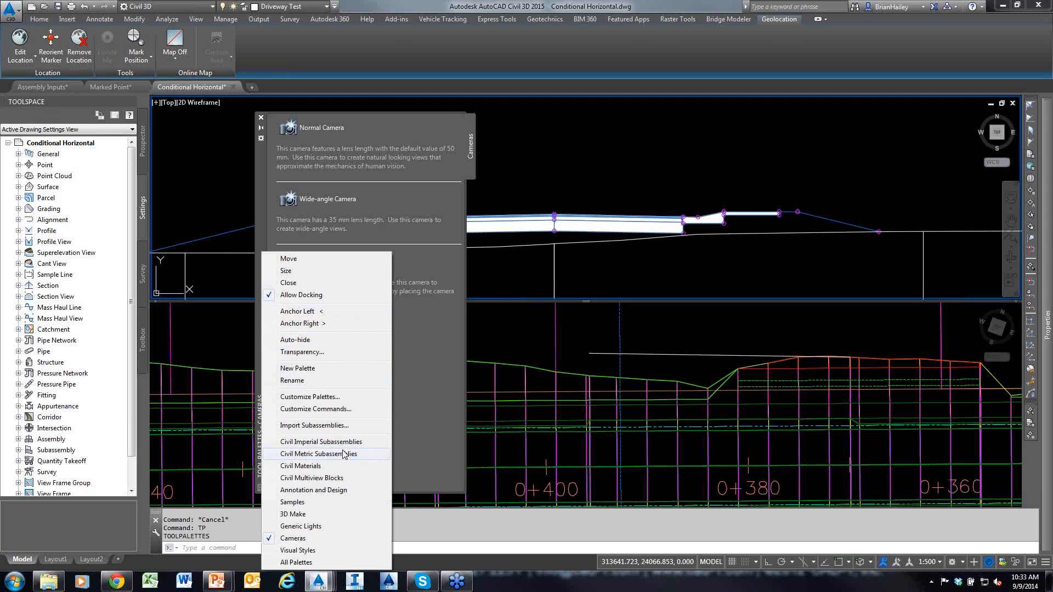
left_click(343, 454)
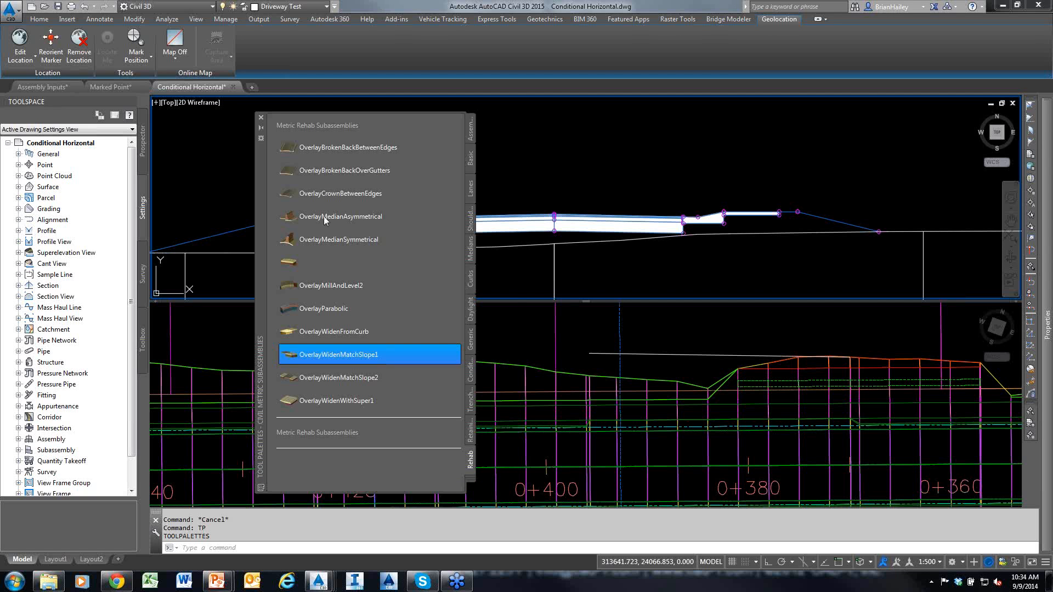
Step: Close the tool palettes and open Corridor-1a.dwg from the Tutorials drawings folder
left_click(261, 119)
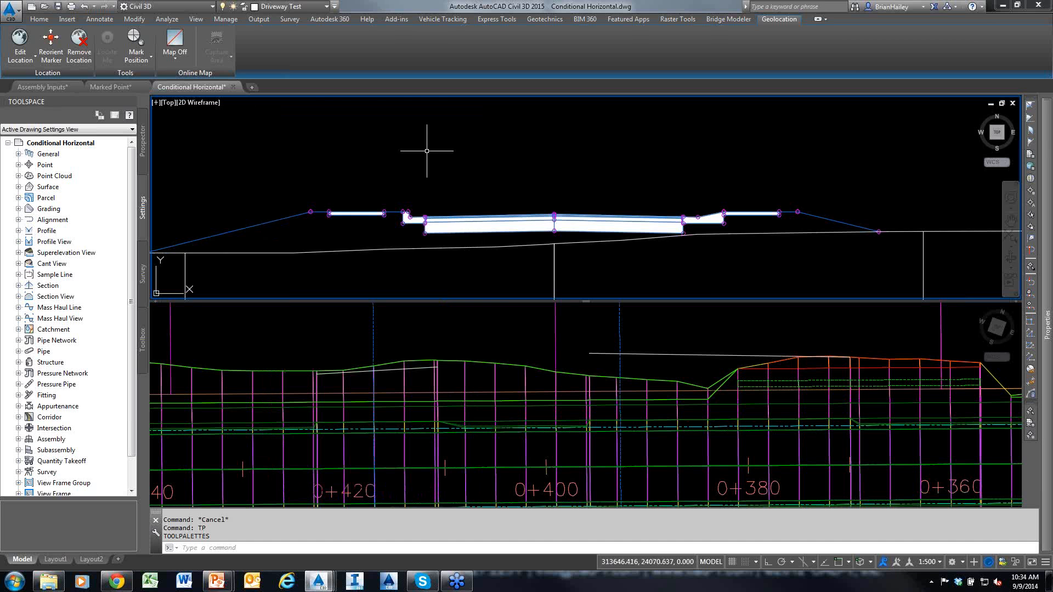
scroll(430, 173, "down", 5)
scroll(439, 219, "down", 6)
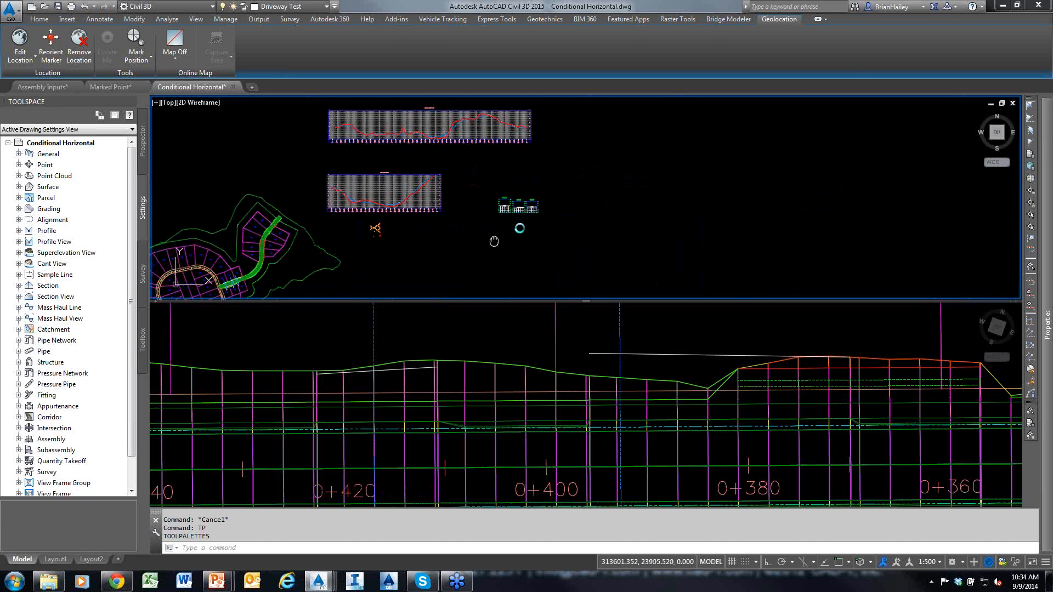
scroll(276, 263, "up", 2)
scroll(276, 263, "up", 4)
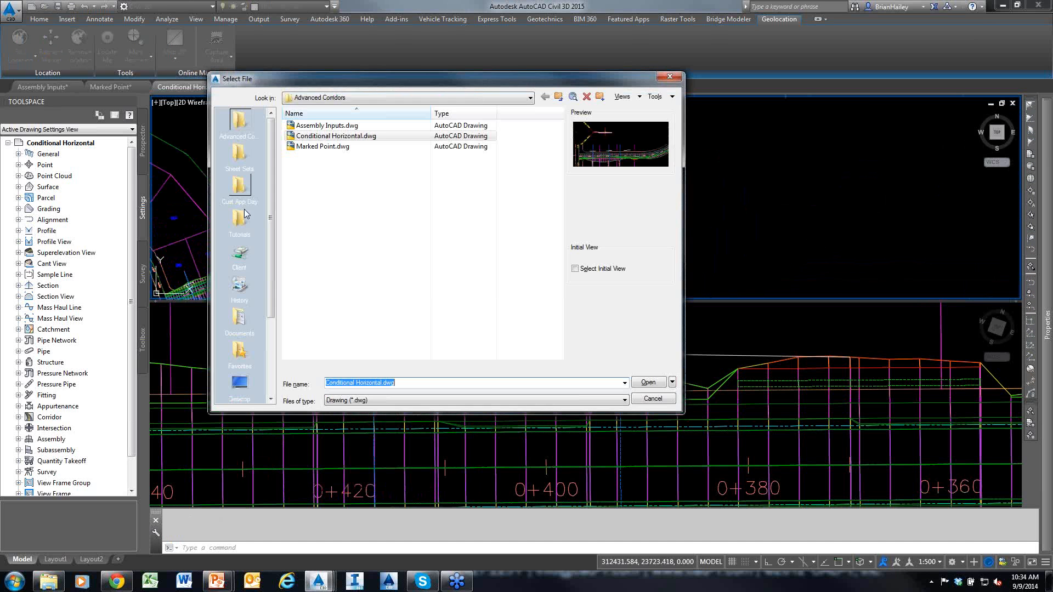
left_click(239, 219)
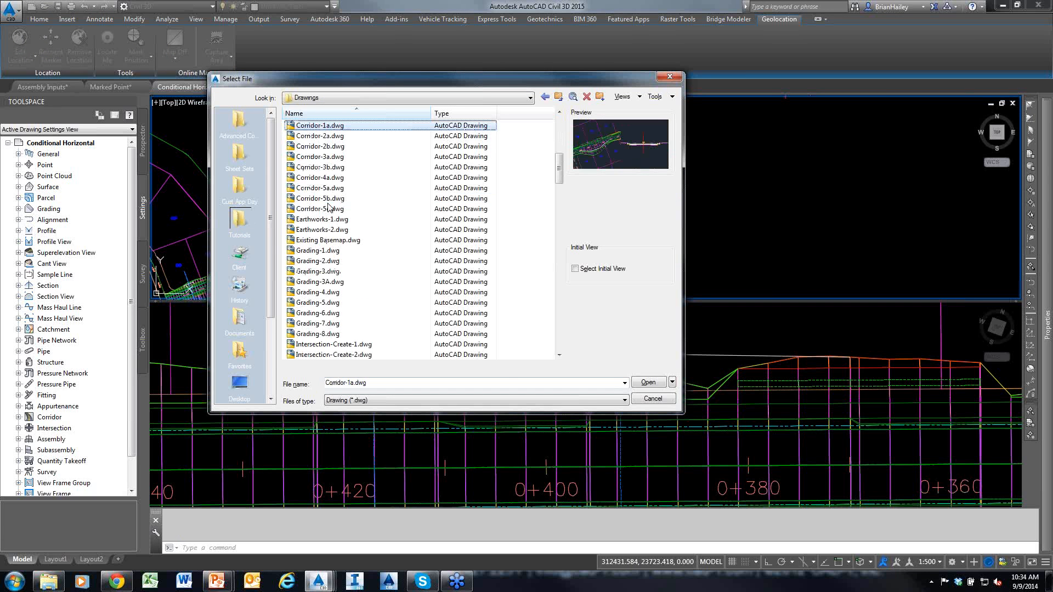
key("Return")
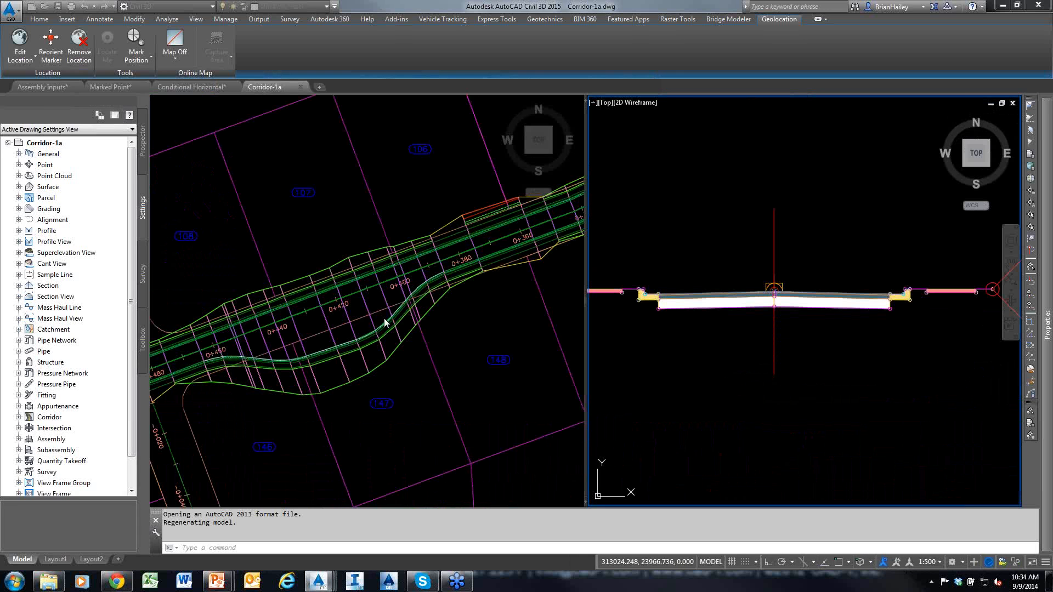
Step: Examine the widened road edge in plan near station 0+400 and trace the section line across the curb where the road edge is straight
left_click(425, 412)
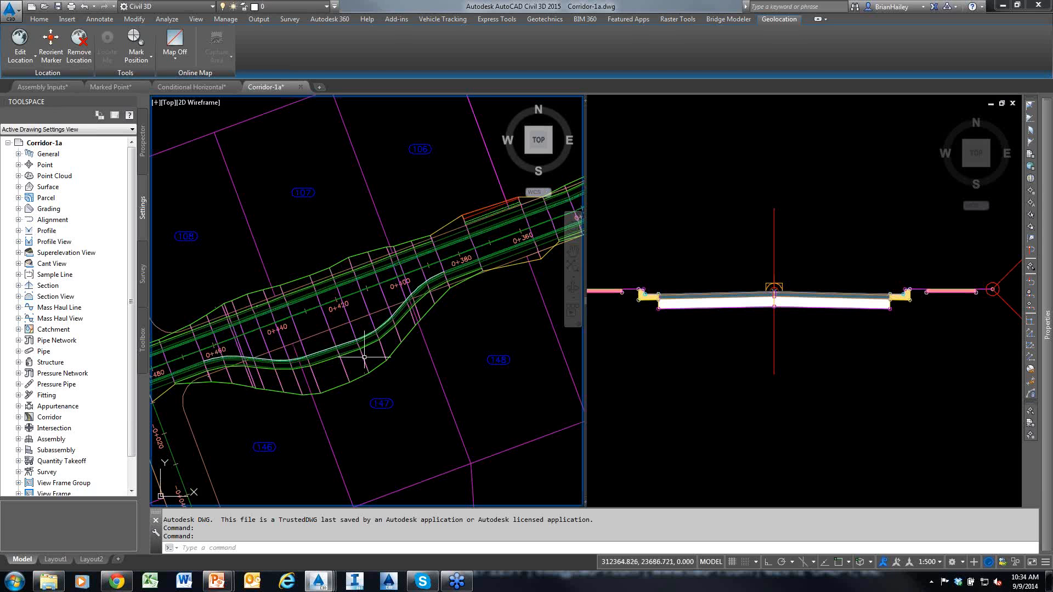
scroll(400, 328, "up", 6)
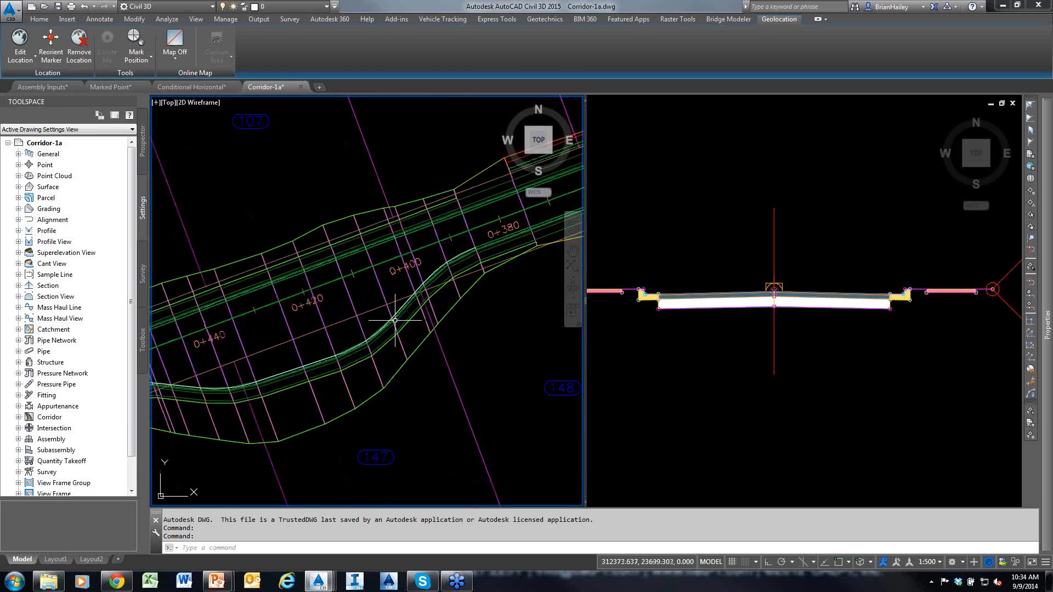
middle_click_drag(401, 328, 428, 337)
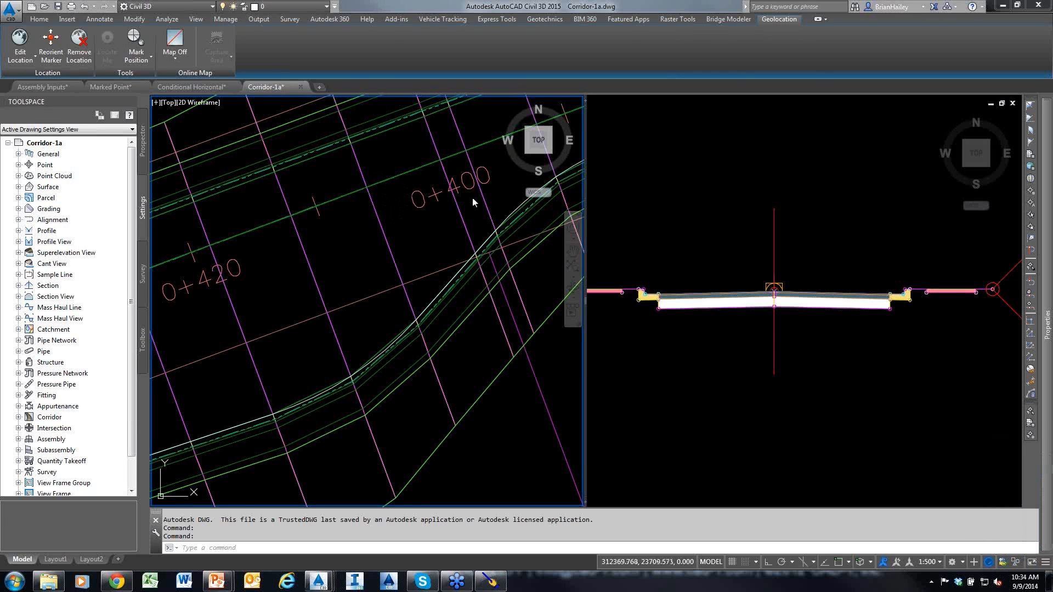
middle_click_drag(472, 198, 343, 266)
scroll(412, 277, "up", 5)
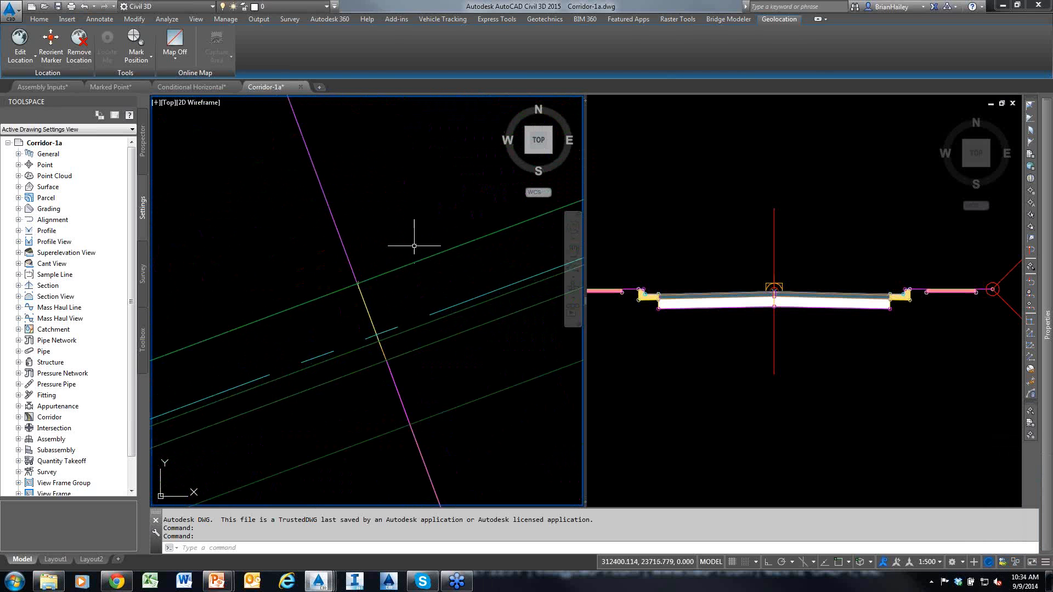
middle_click_drag(409, 347, 397, 292)
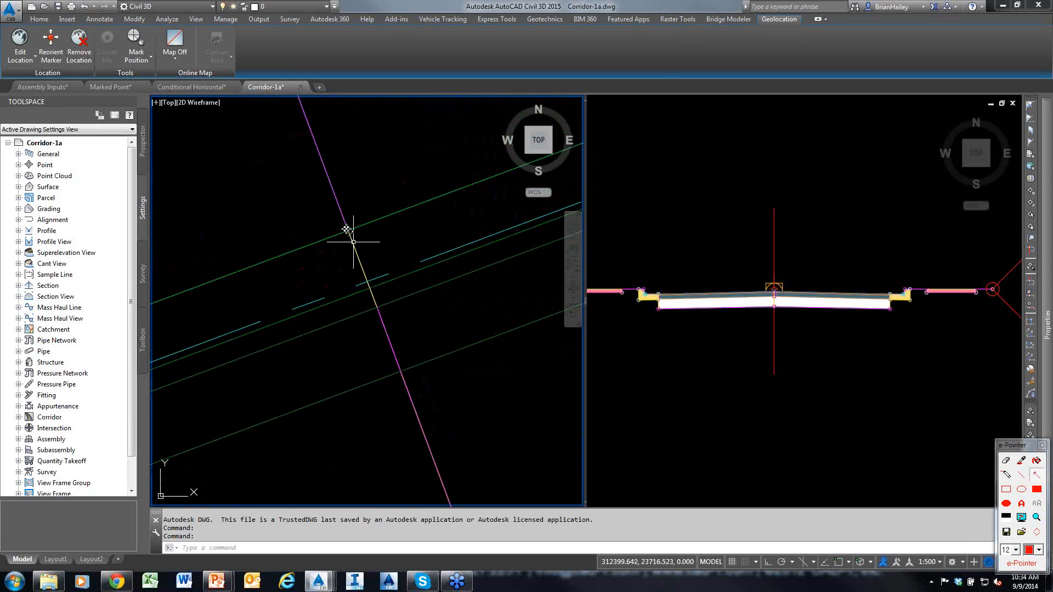
left_click_drag(347, 229, 402, 374)
right_click(421, 365)
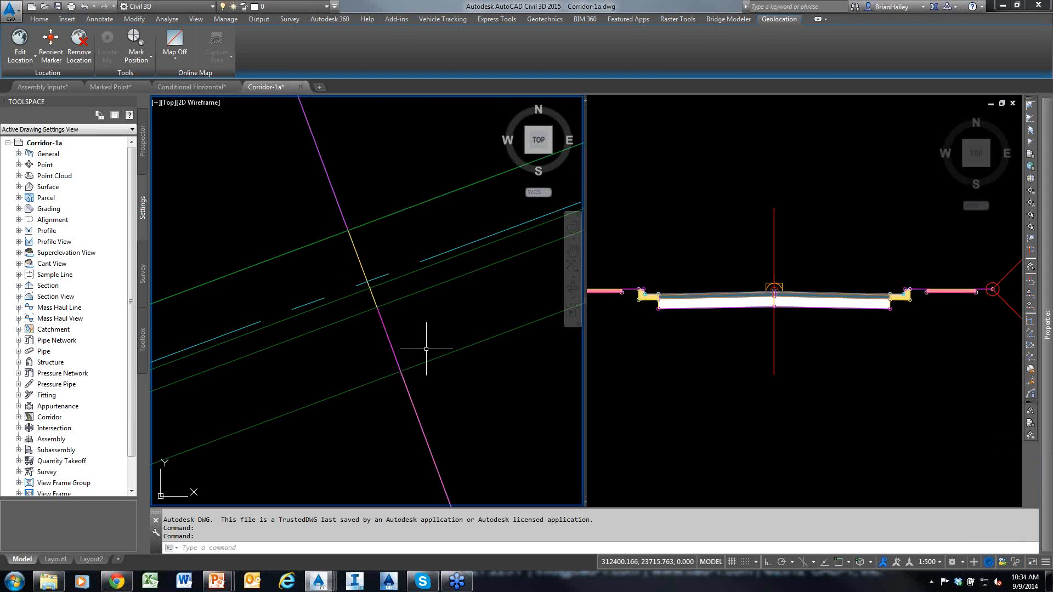
Step: Mark the curb and gutter's edges with arrows on the section line along the straight road edge
left_click_drag(348, 228, 376, 303)
right_click(455, 349)
right_click(289, 269)
mouse_move(327, 303)
left_mouse_down()
mouse_move(369, 284)
mouse_move(375, 302)
left_mouse_up()
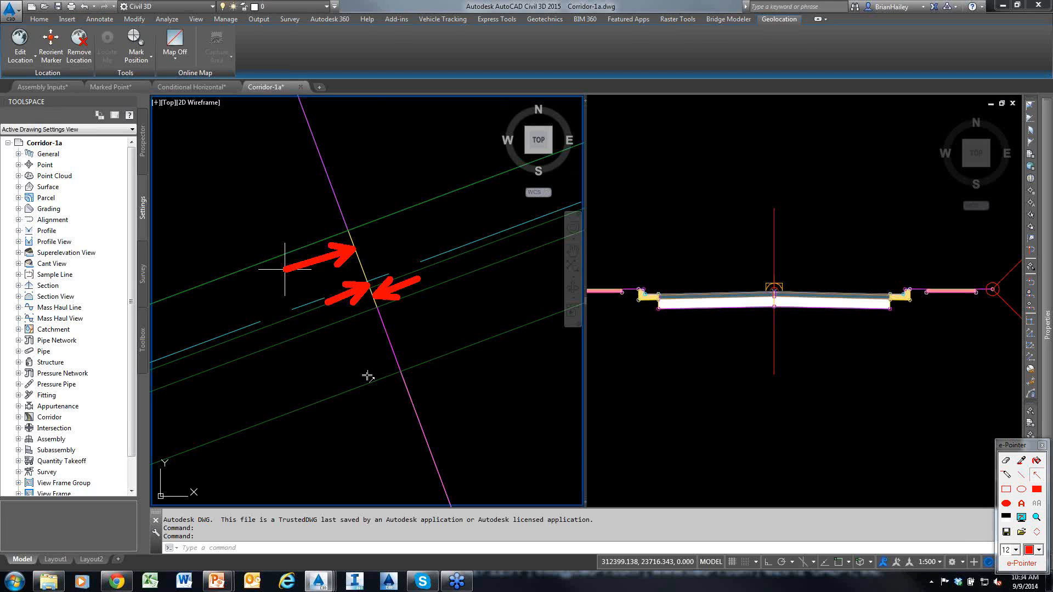
scroll(379, 358, "down", 5)
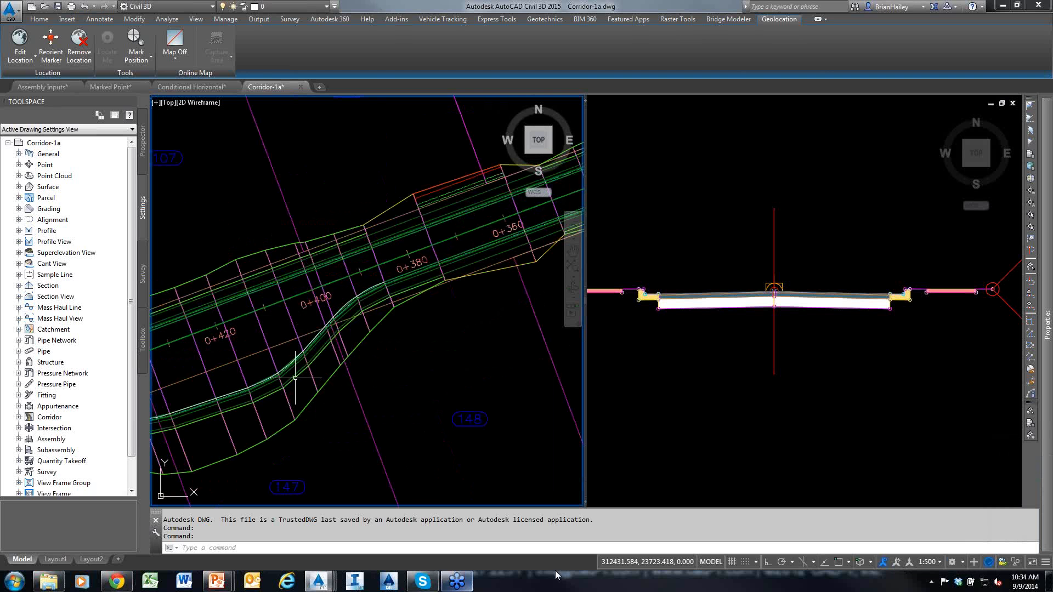
Step: Point out the curb and gutter's edges on the section line where the widening runs at an angle near station 0+405
scroll(295, 378, "up", 2)
left_click(306, 399)
left_click(388, 399)
scroll(406, 306, "down", 3)
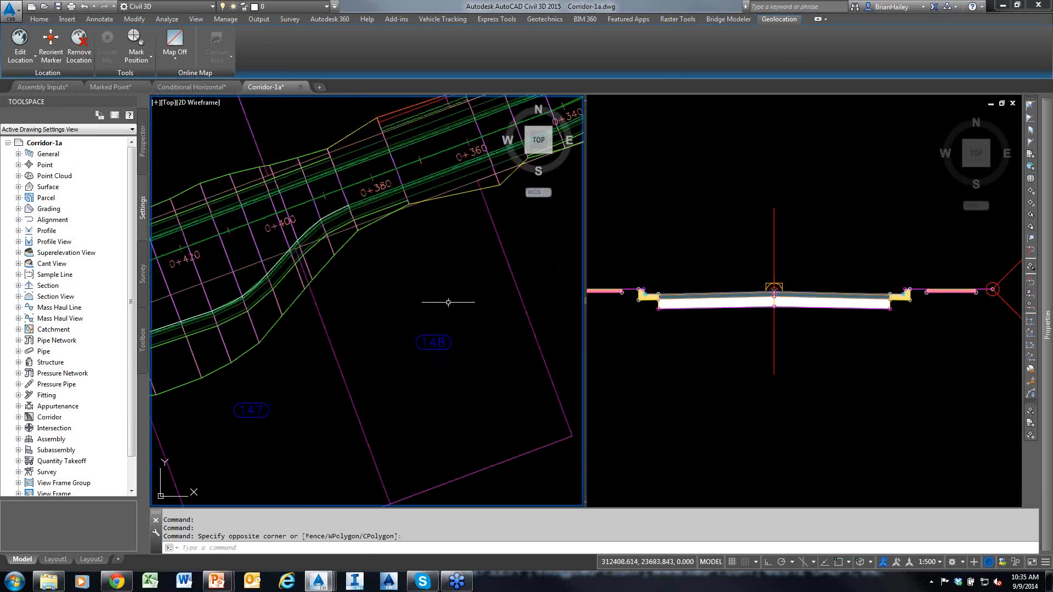
scroll(340, 218, "up", 5)
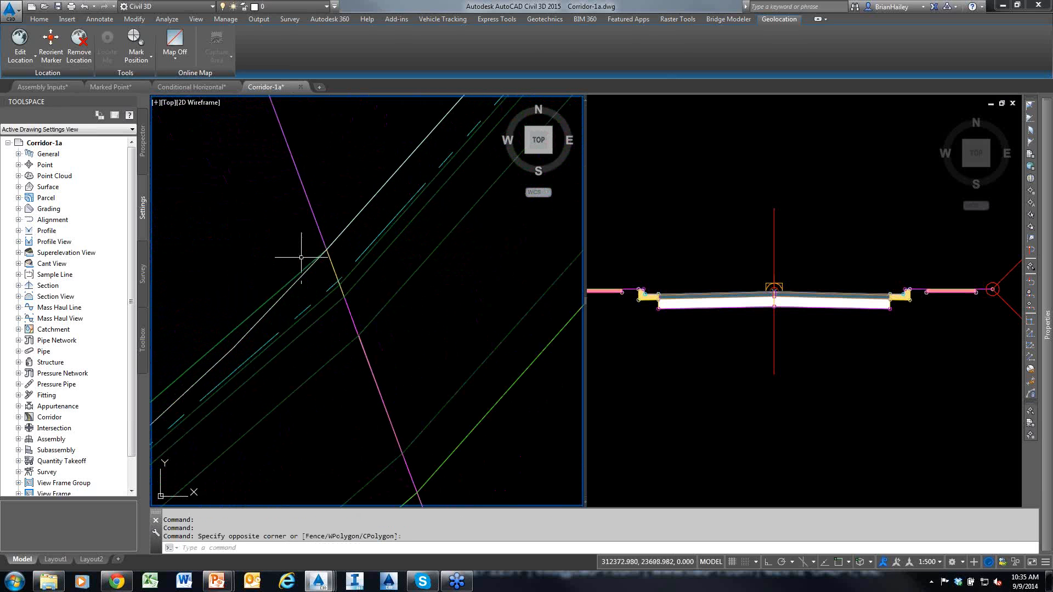
left_click_drag(210, 208, 323, 252)
mouse_move(205, 290)
left_mouse_down()
mouse_move(305, 287)
mouse_move(338, 273)
mouse_move(343, 296)
left_mouse_up()
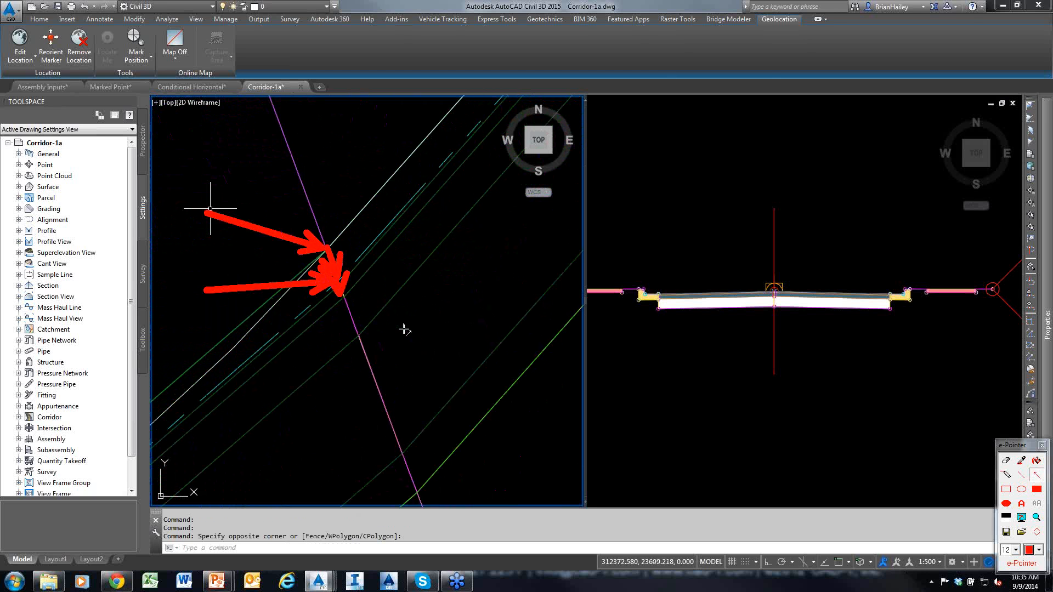
key("Escape")
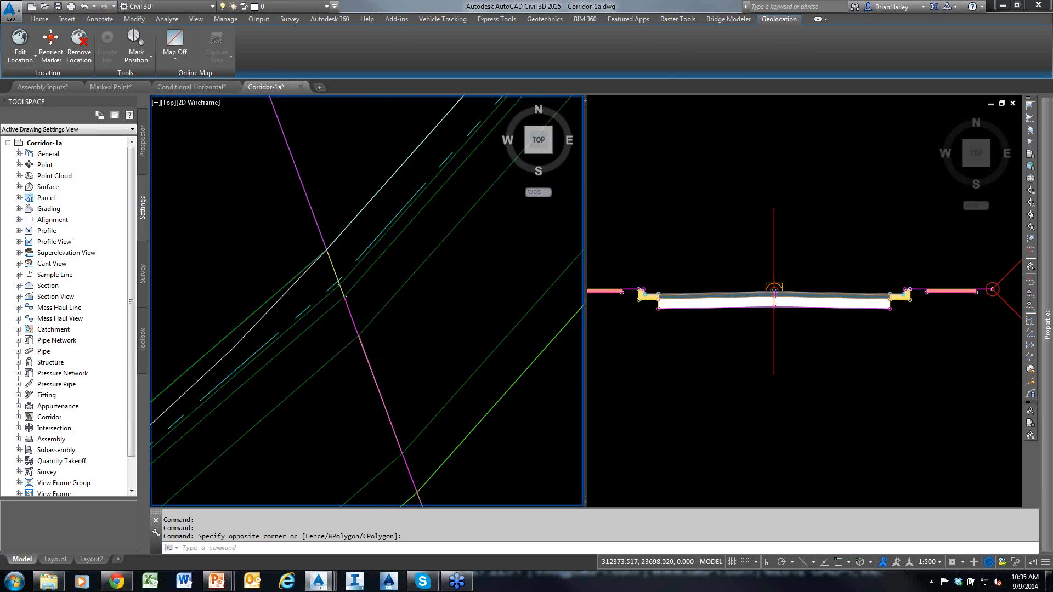
Step: Point out the direction square to the curb line at the angled widening, starting from the section line's crossing
scroll(364, 346, "down", 5)
scroll(359, 358, "up", 2)
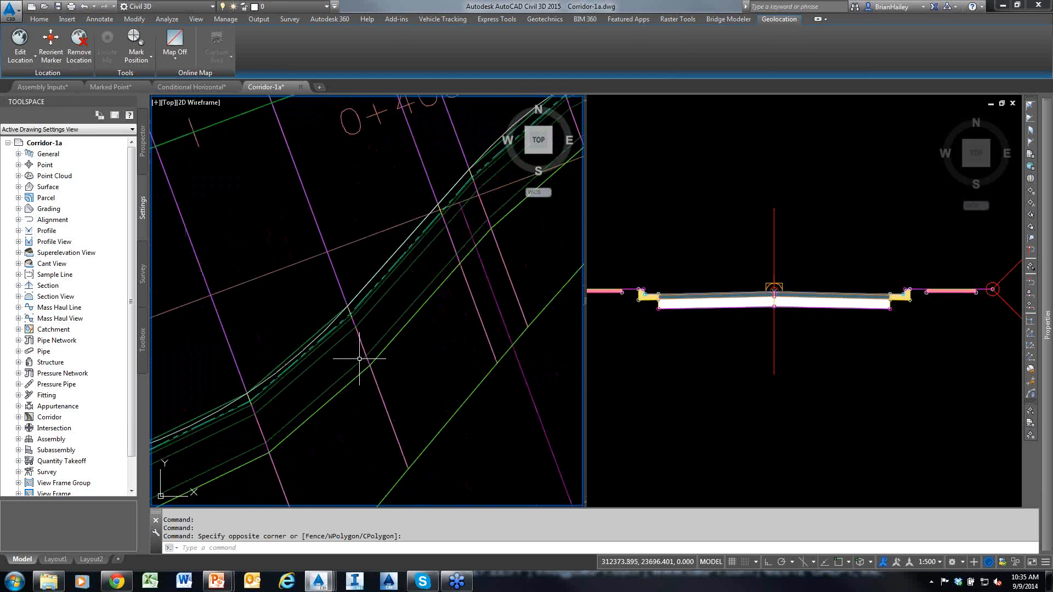
scroll(359, 359, "up", 5)
left_click_drag(318, 280, 344, 303)
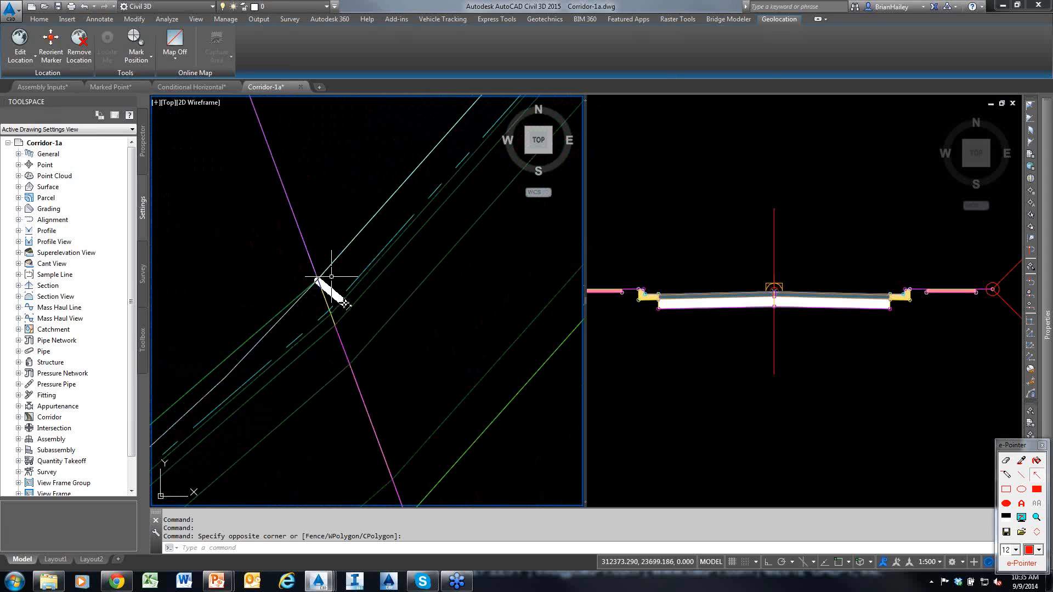
left_click_drag(345, 303, 352, 311)
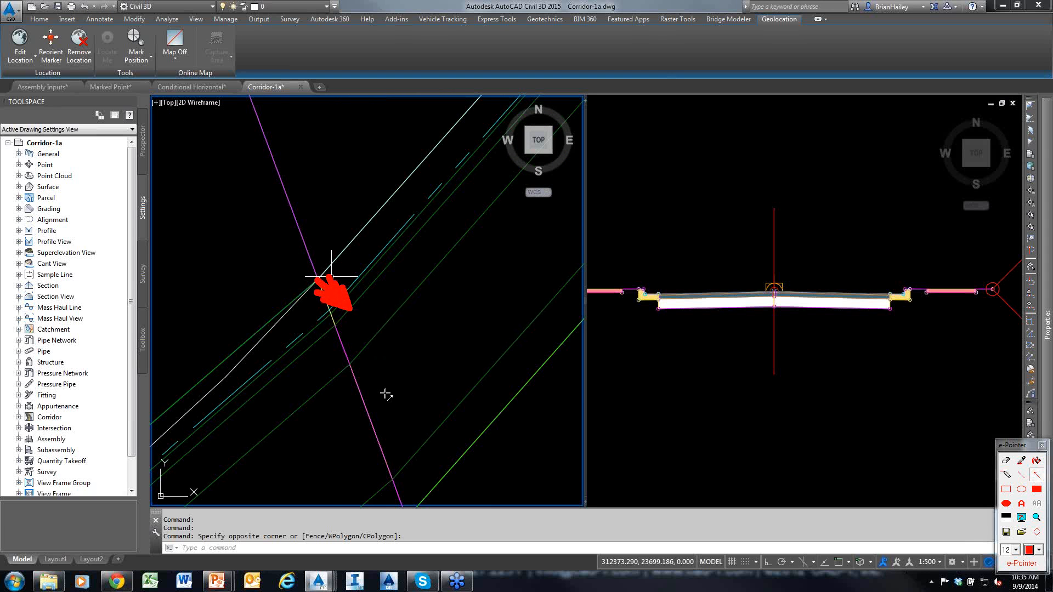
key("Escape")
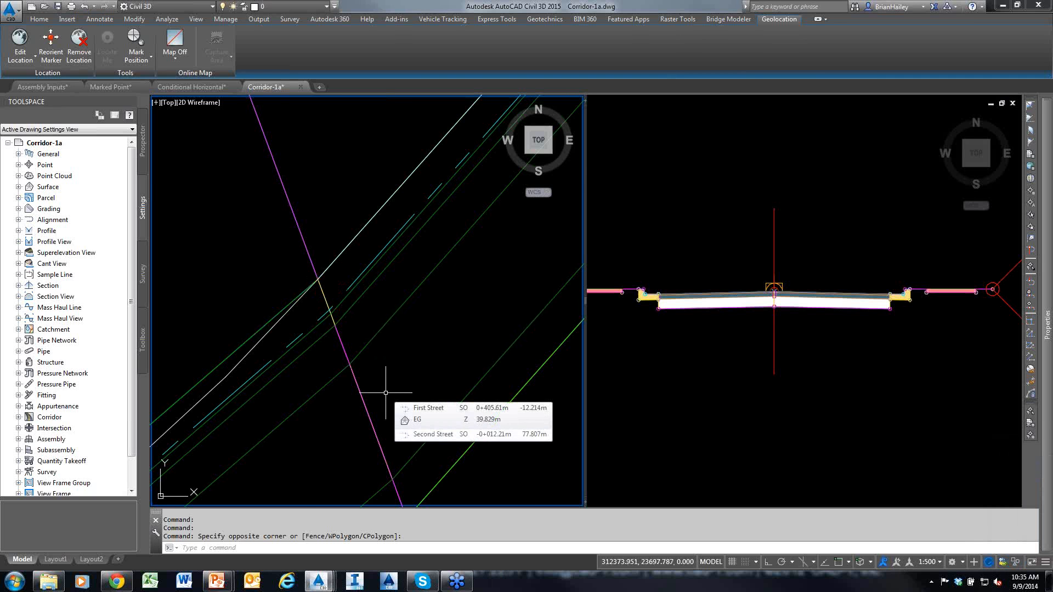
Step: Add an assembly offset to the road assembly, placed outside its left curb and above the sidewalk
scroll(370, 284, "down", 2)
scroll(370, 284, "down", 2)
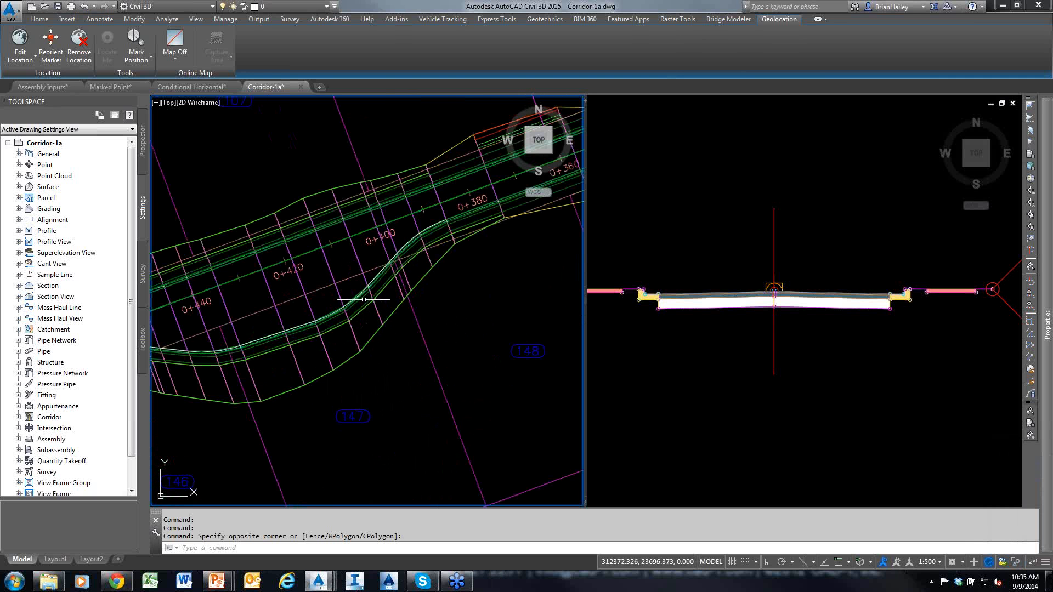
scroll(365, 300, "down", 1)
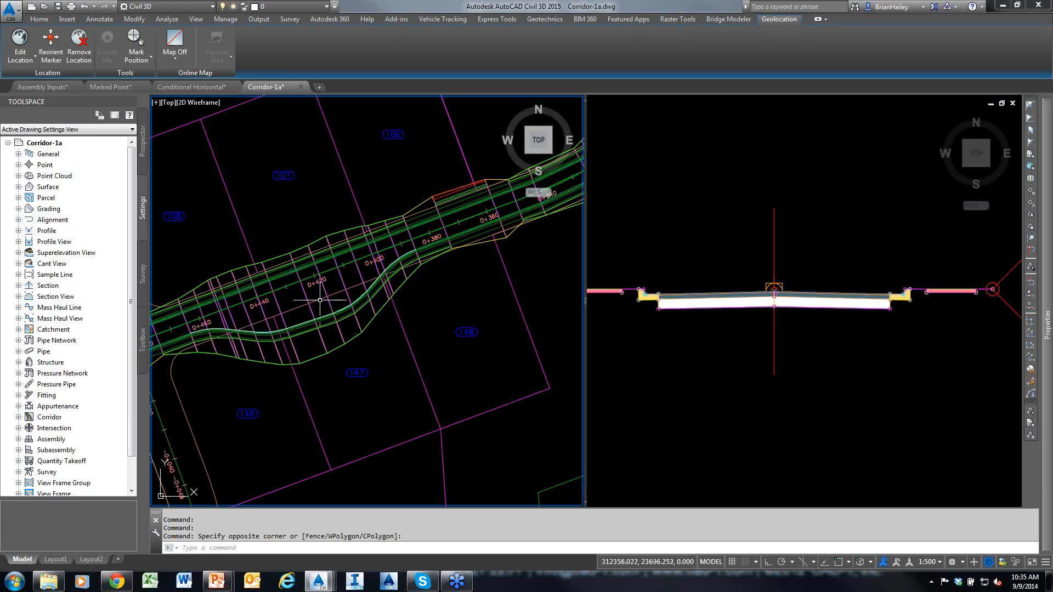
middle_click_drag(647, 313, 738, 320)
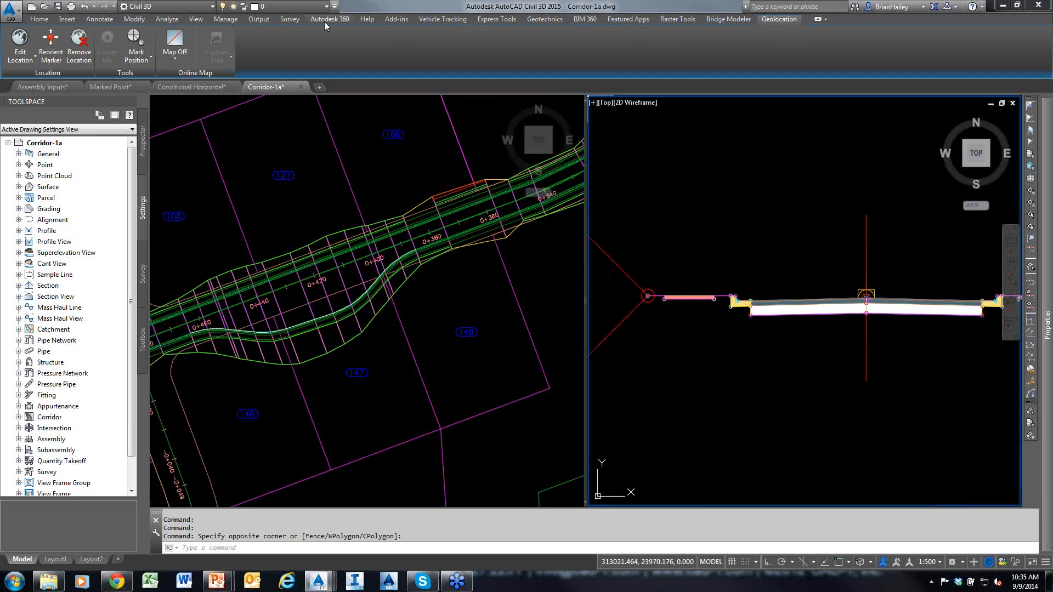
left_click(40, 20)
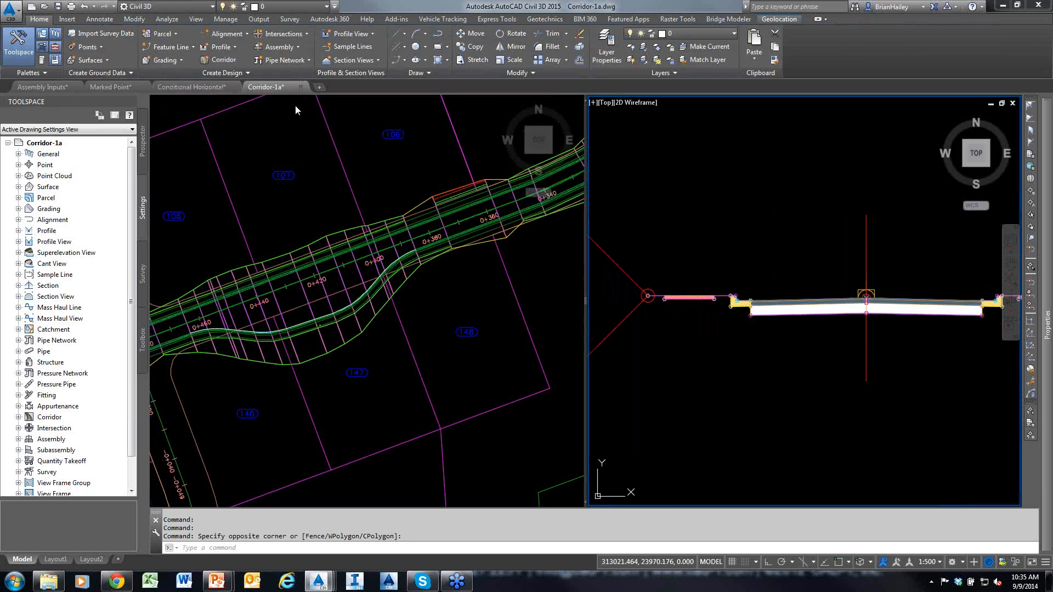
left_click(279, 47)
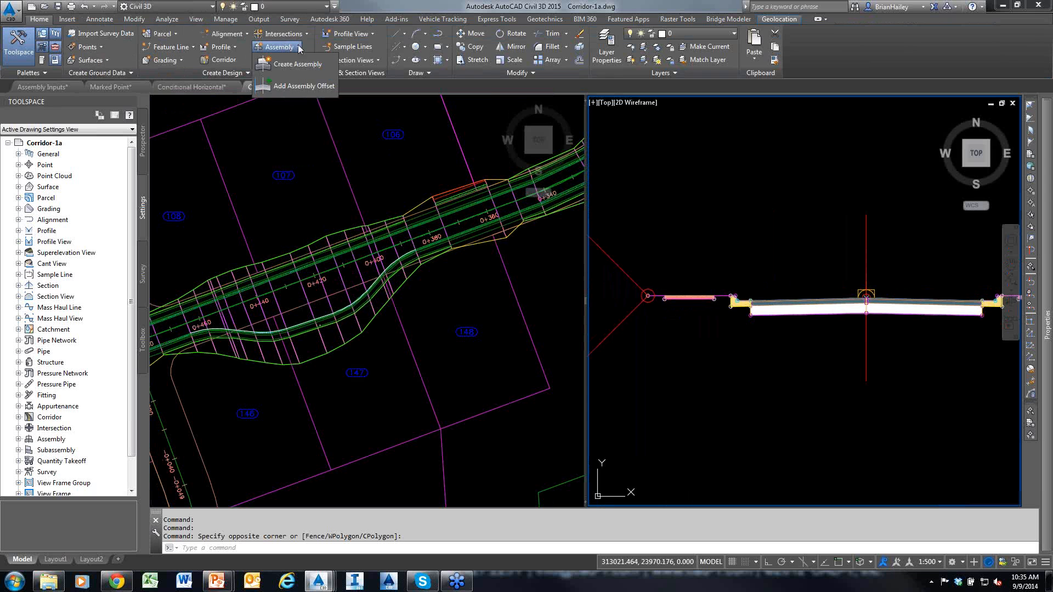
left_click(301, 86)
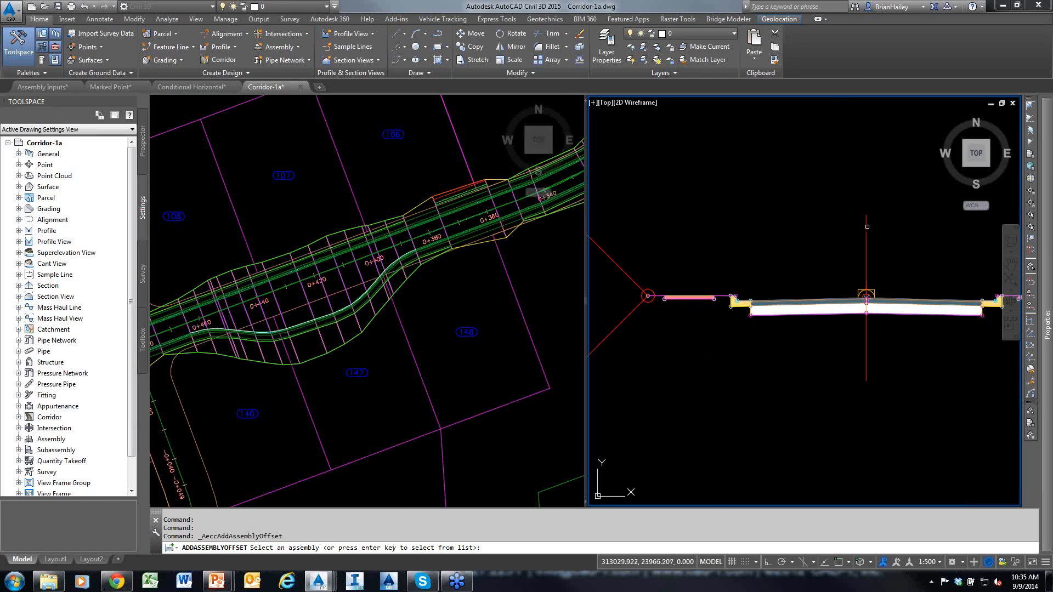
left_click(865, 233)
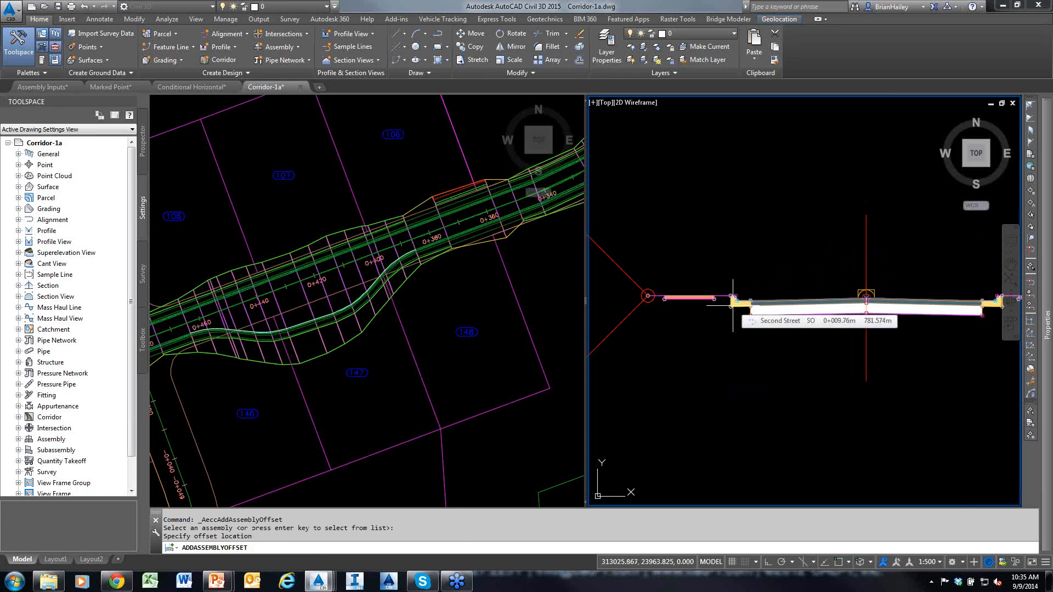
left_click(685, 248)
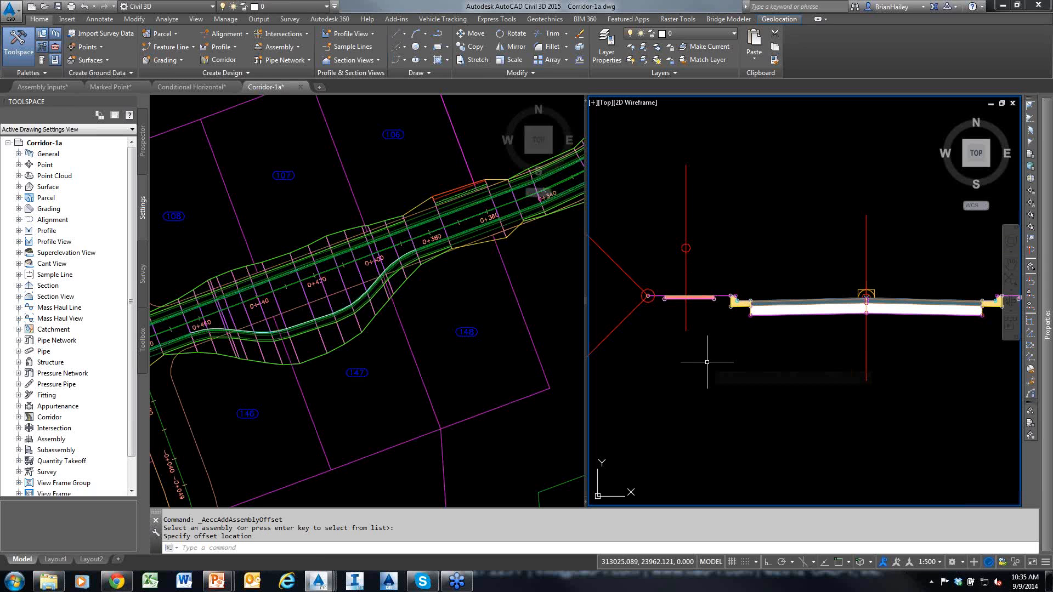
Step: Move the left curb and gutter, sidewalk and daylight subassemblies from the lane edge to the new offset's marker point
left_click(734, 318)
left_click(711, 289)
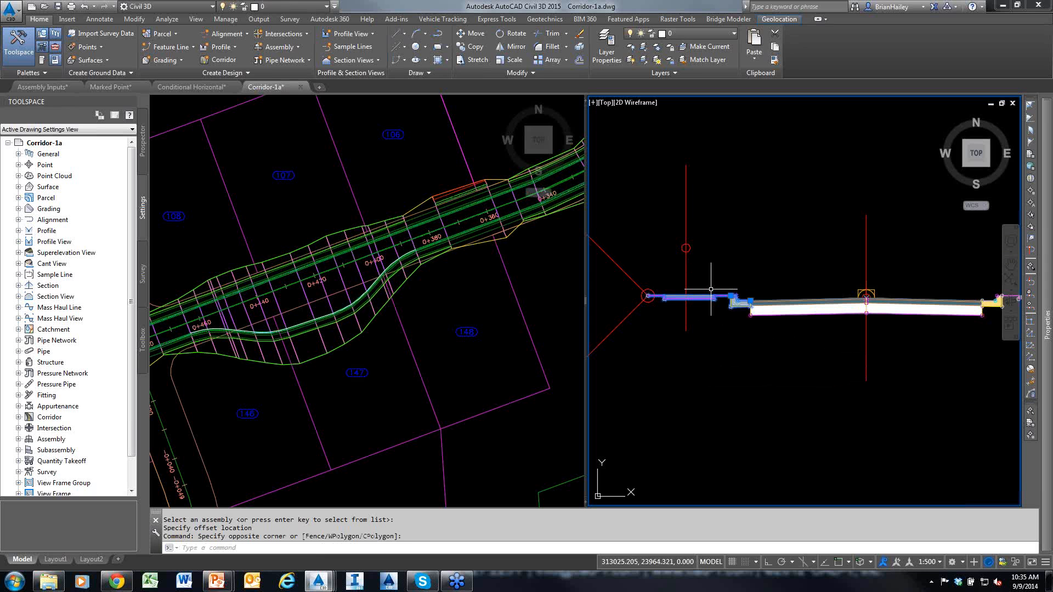
left_click(661, 309)
left_click(648, 284)
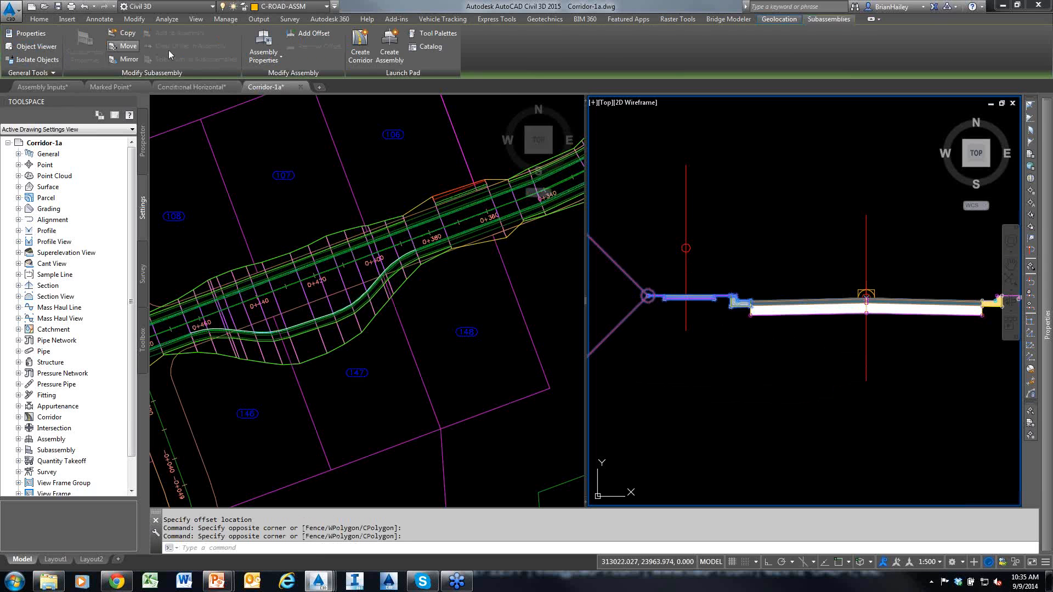
left_click(127, 46)
left_click(685, 248)
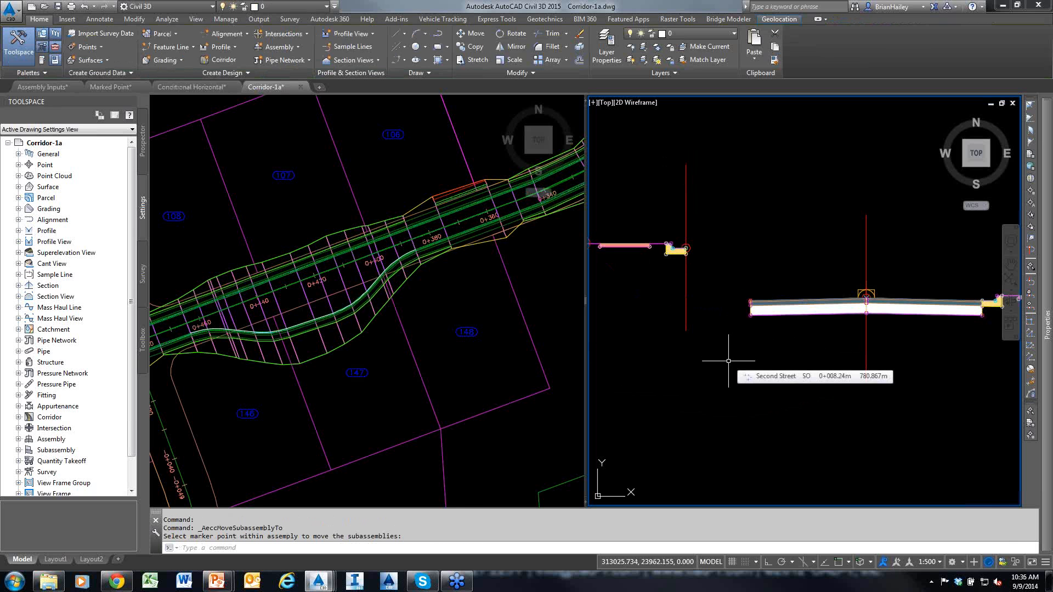
Step: Point out the widened road edge in plan and the matching offset line in the assembly with arrows, and clear the marks
left_click_drag(469, 371, 362, 298)
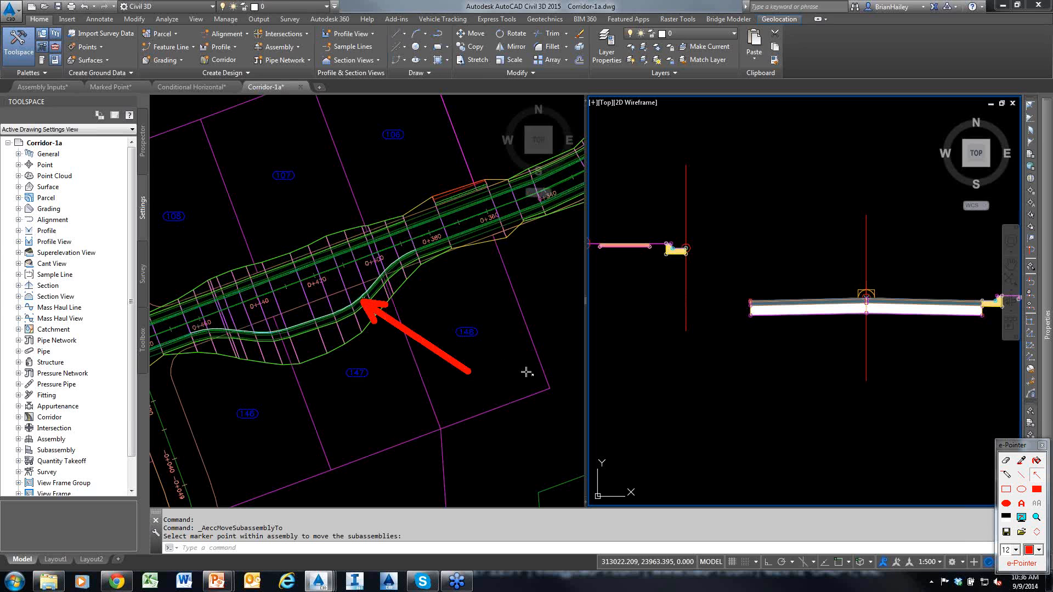
left_click_drag(773, 167, 686, 207)
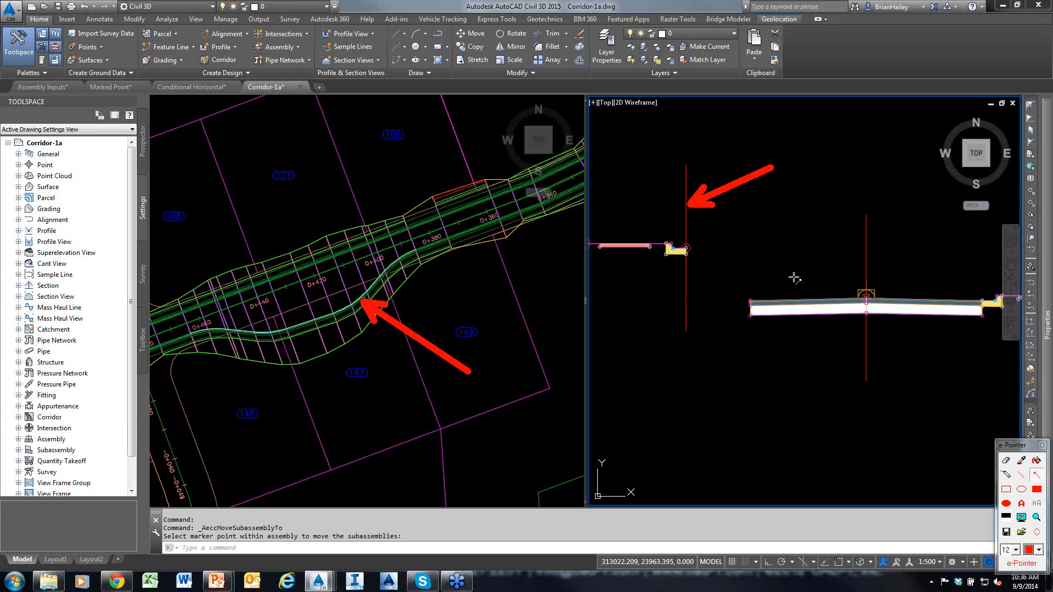
key("Escape")
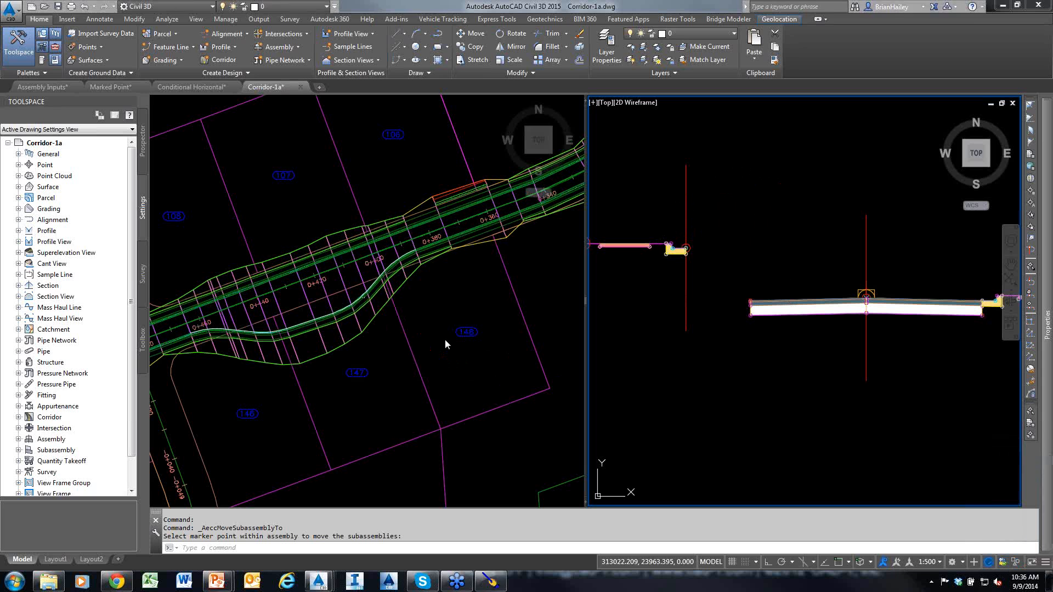
Step: Mark with arrows the section line reaching the widened edge near station 0+400 and the direction square to the curb from there
left_click(472, 354)
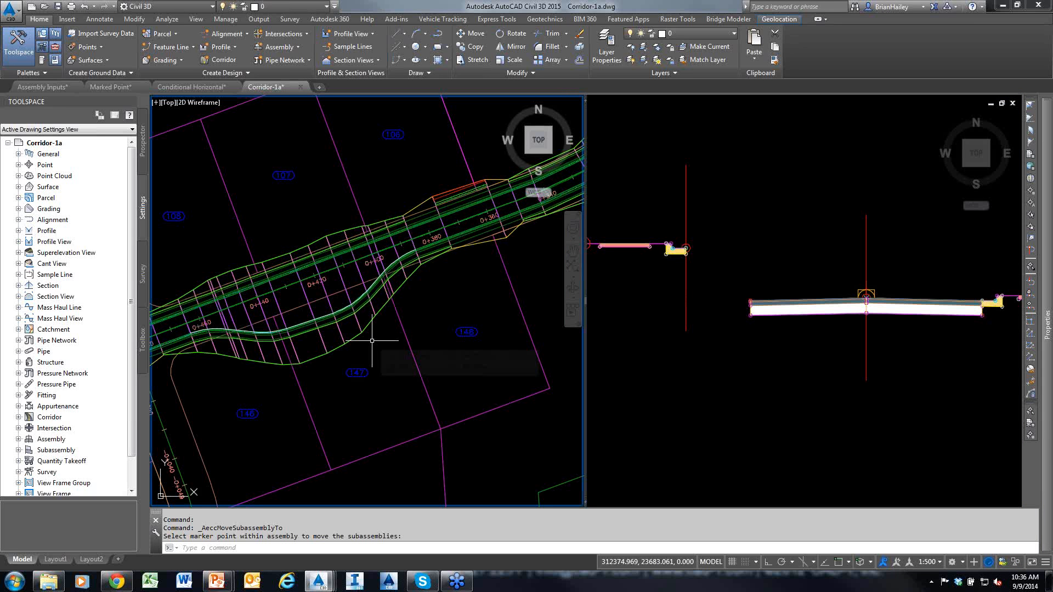
scroll(376, 263, "up", 5)
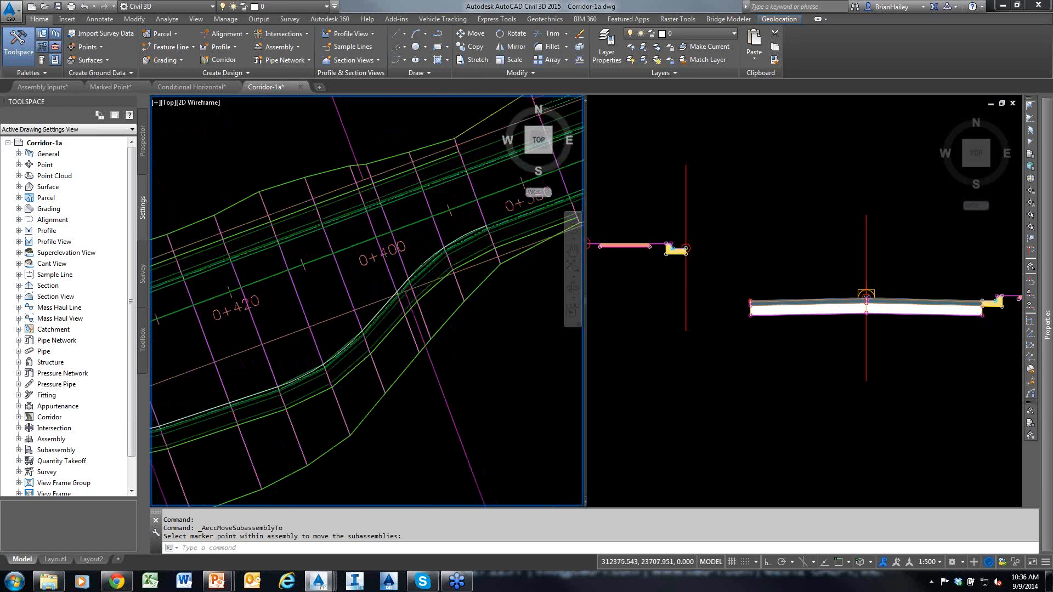
key("F9")
left_click_drag(384, 205, 418, 291)
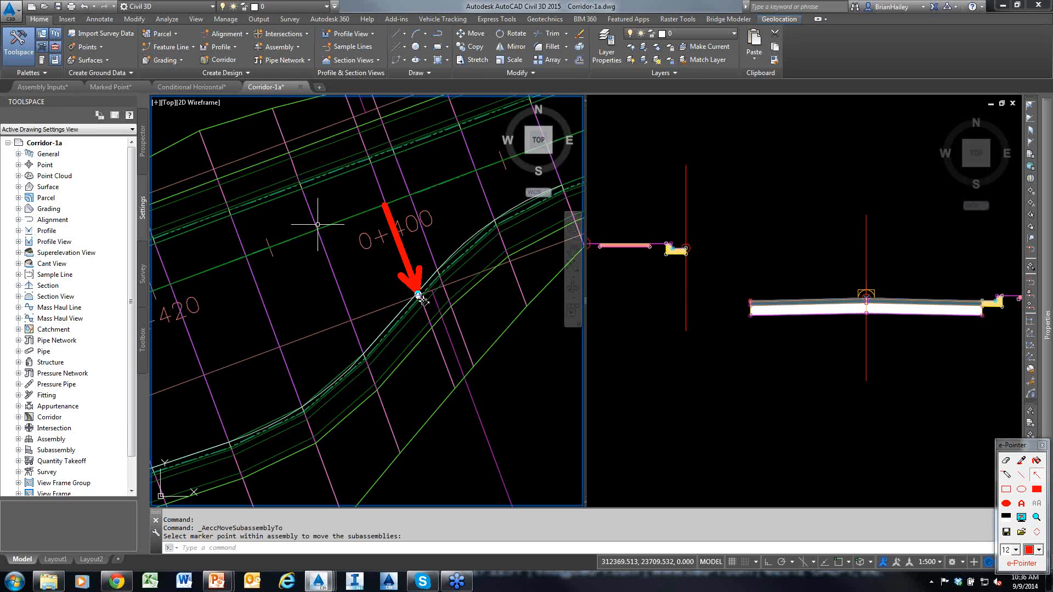
left_click_drag(419, 296, 469, 332)
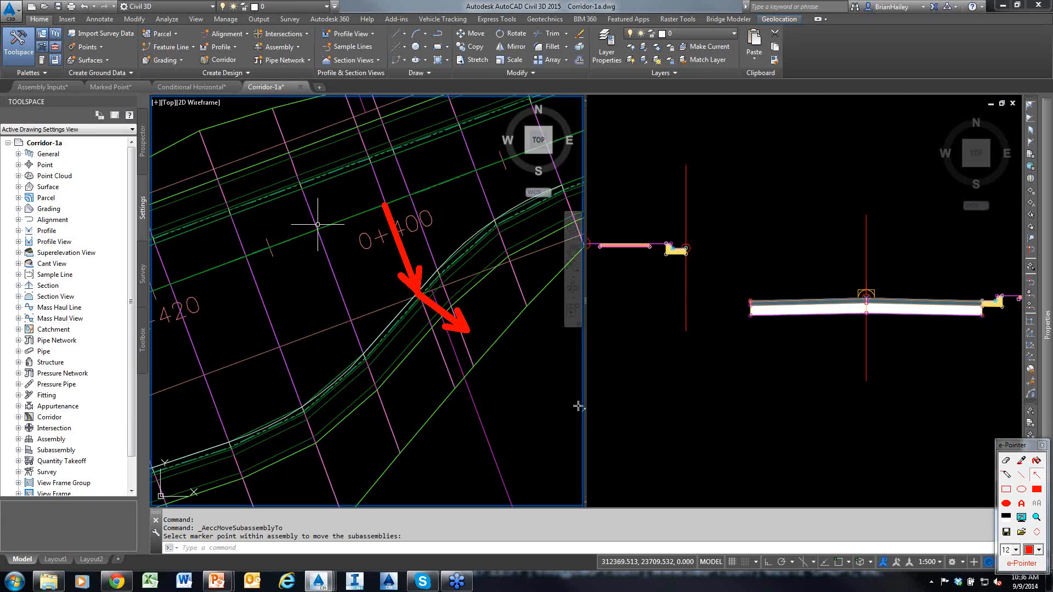
key("Escape")
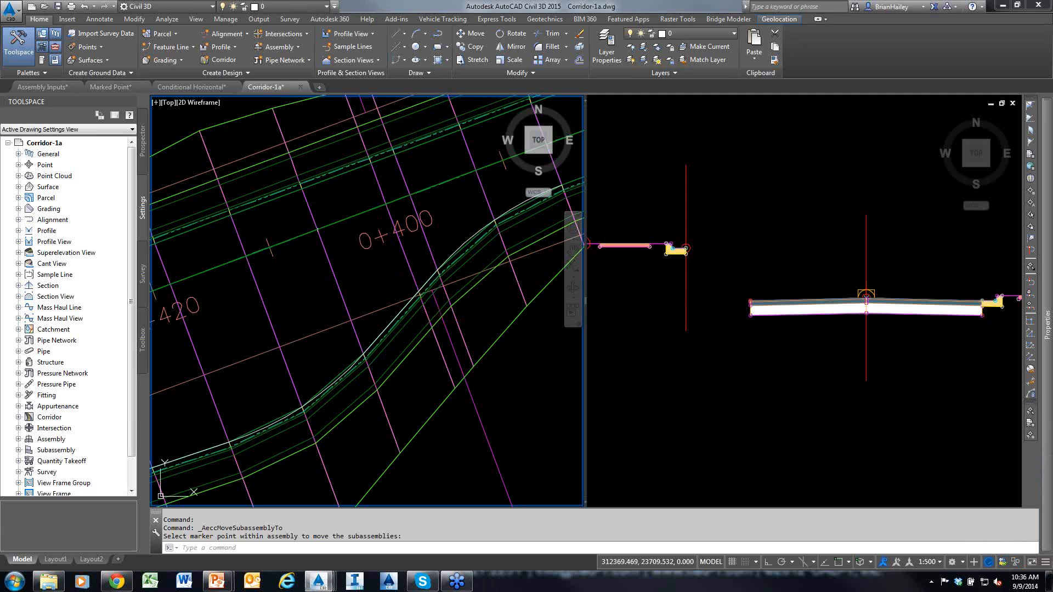
Step: Close the Corridor-1a drawing and start a new blank drawing
left_click(1012, 103)
left_click(547, 315)
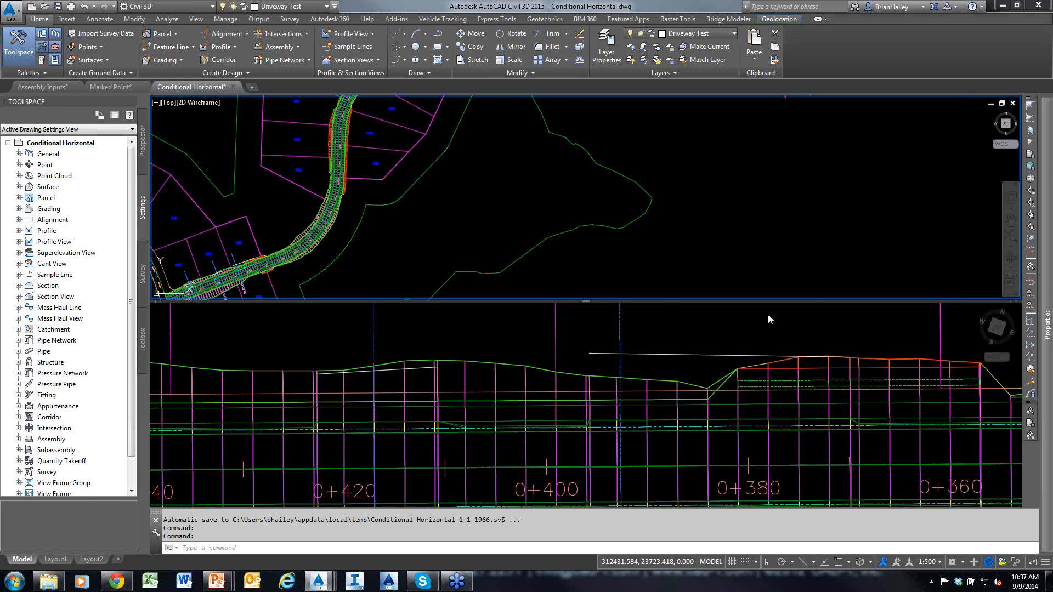
left_click(767, 189)
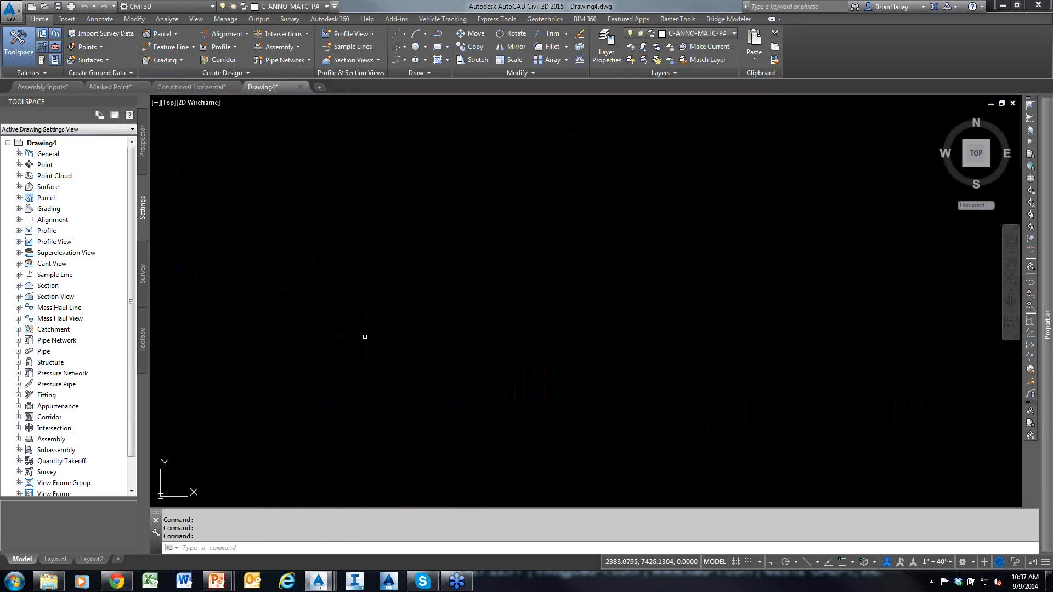
Step: Create an assembly of type Other with the Basic style and All Codes set, placing its baseline near the middle of the drawing
left_click(280, 48)
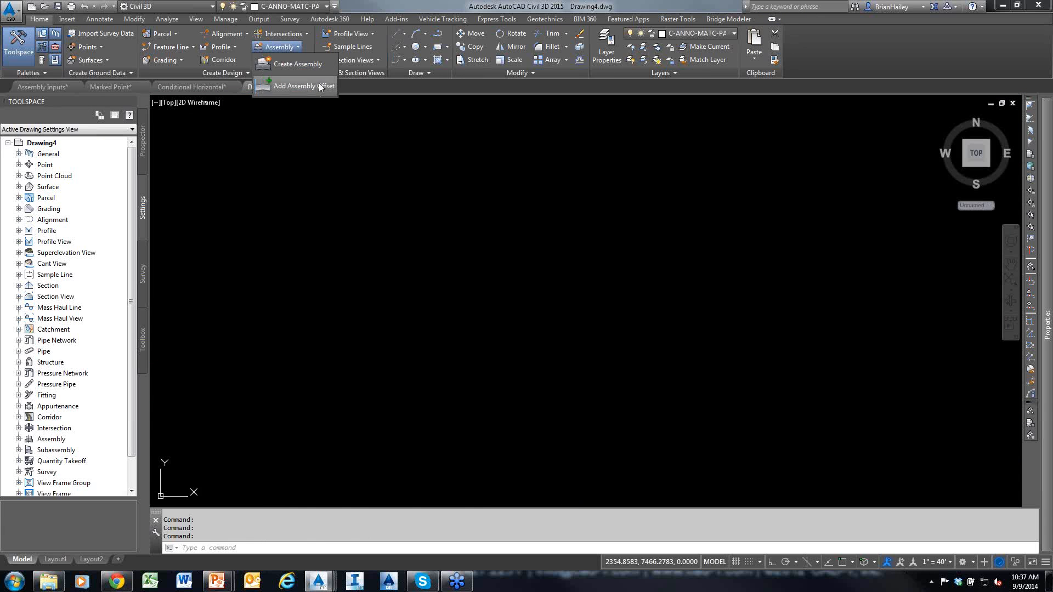
left_click(318, 83)
left_click(480, 377)
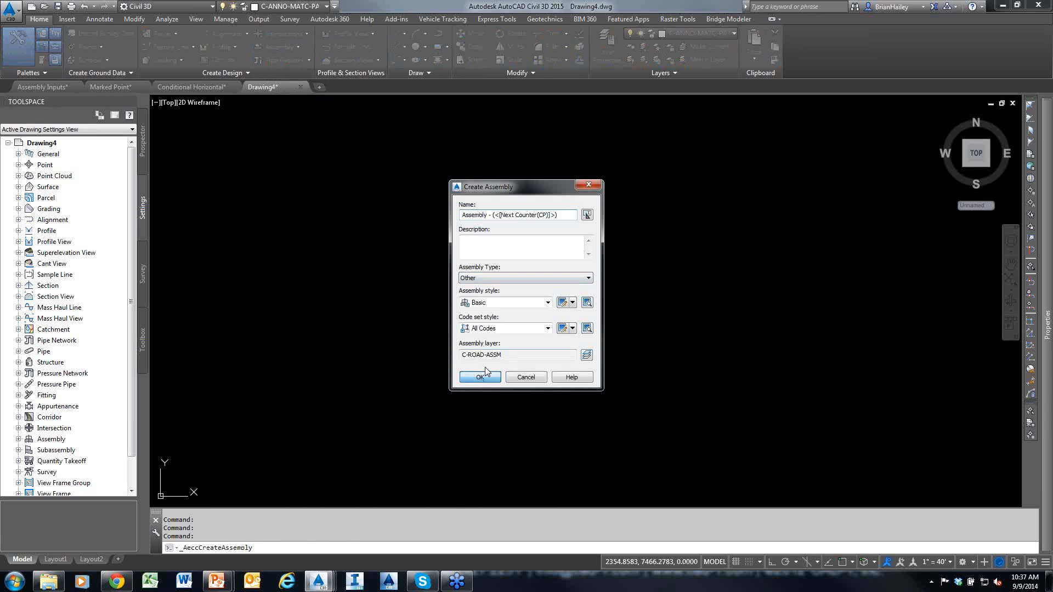
left_click(585, 301)
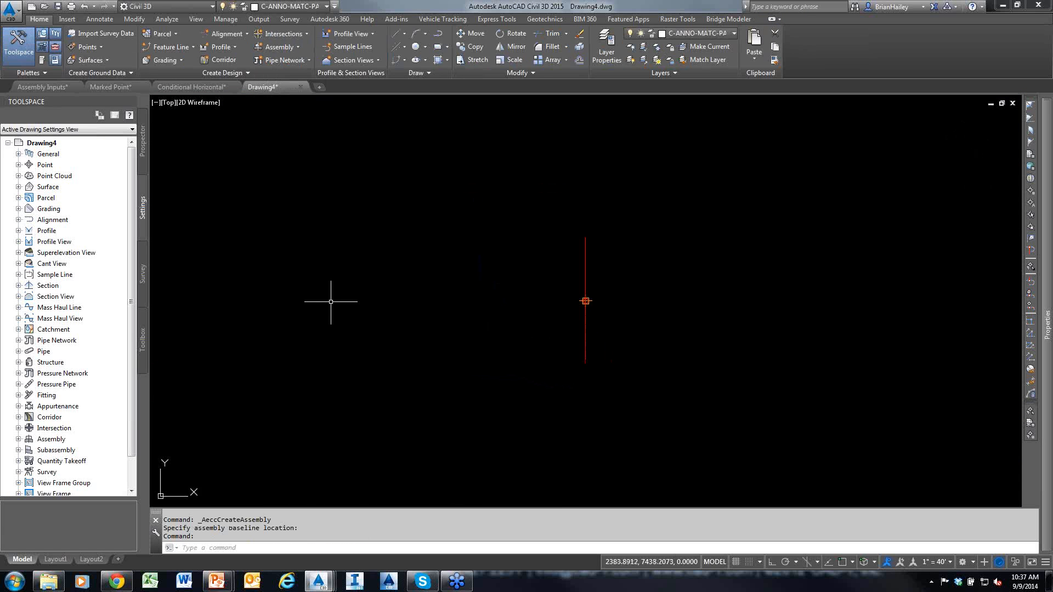
Step: Display the tool palettes and switch them to the Lanes group of the Civil Imperial Subassemblies
type("tp")
key("Return")
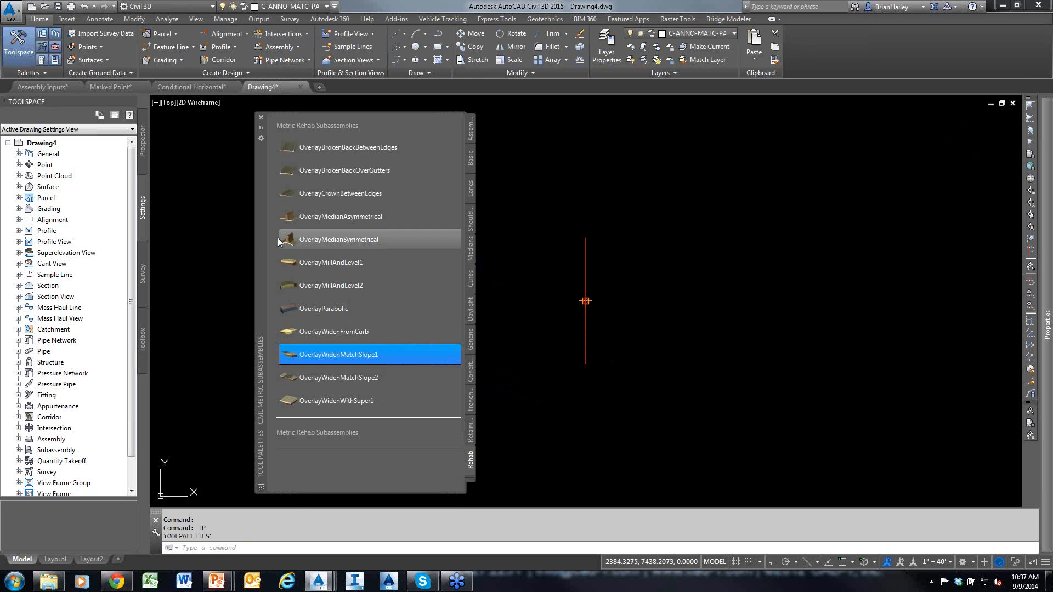
right_click(260, 235)
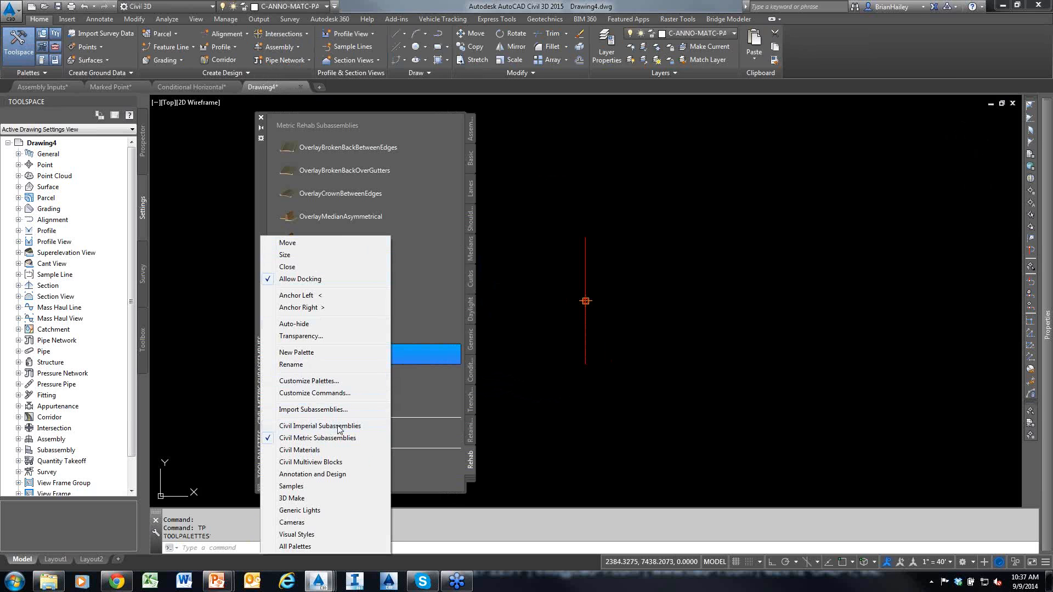
left_click(320, 426)
left_click(471, 220)
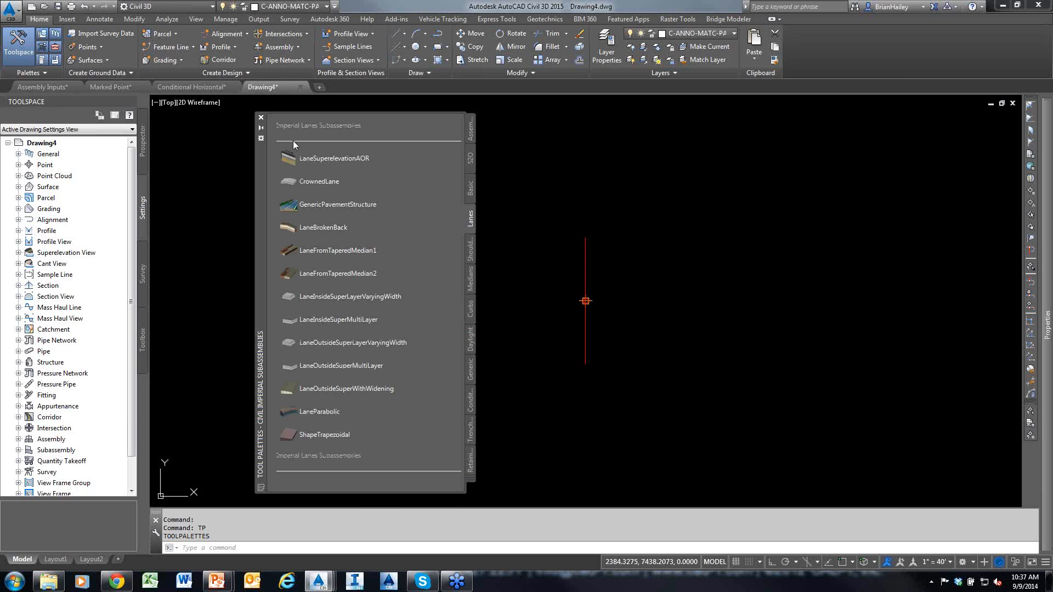
Step: Attach LaneSuperelevationAOR lanes with a 60' width to both sides of the assembly baseline
left_click(329, 158)
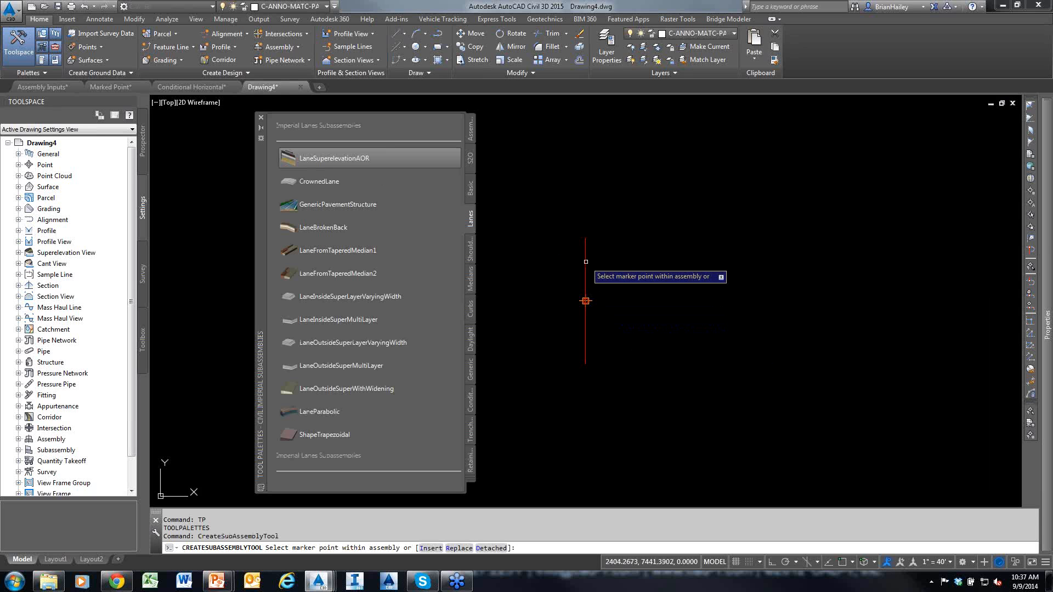
mouse_move(1045, 222)
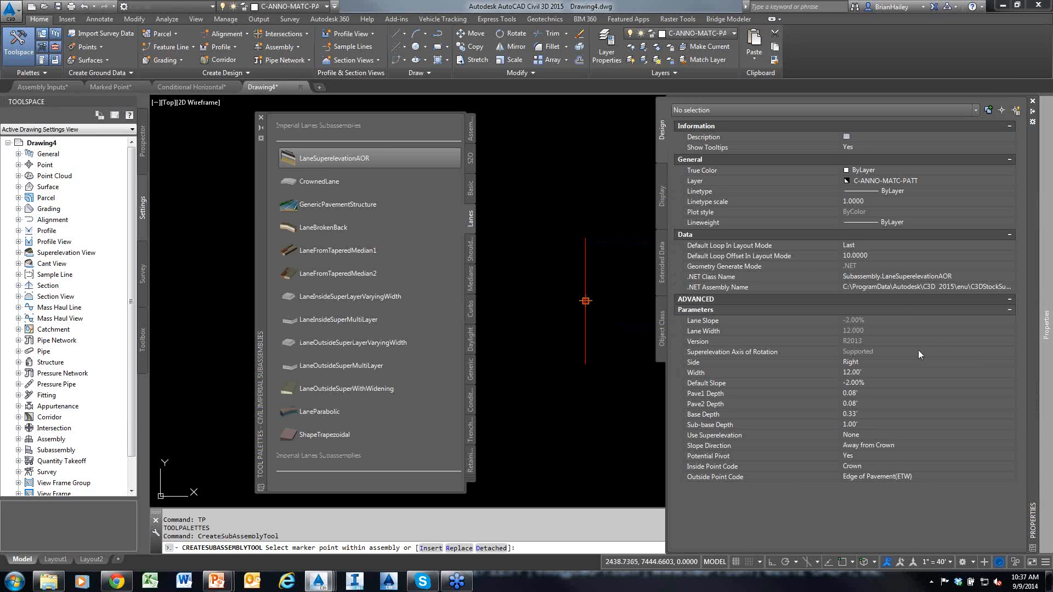
left_click(877, 373)
type("6")
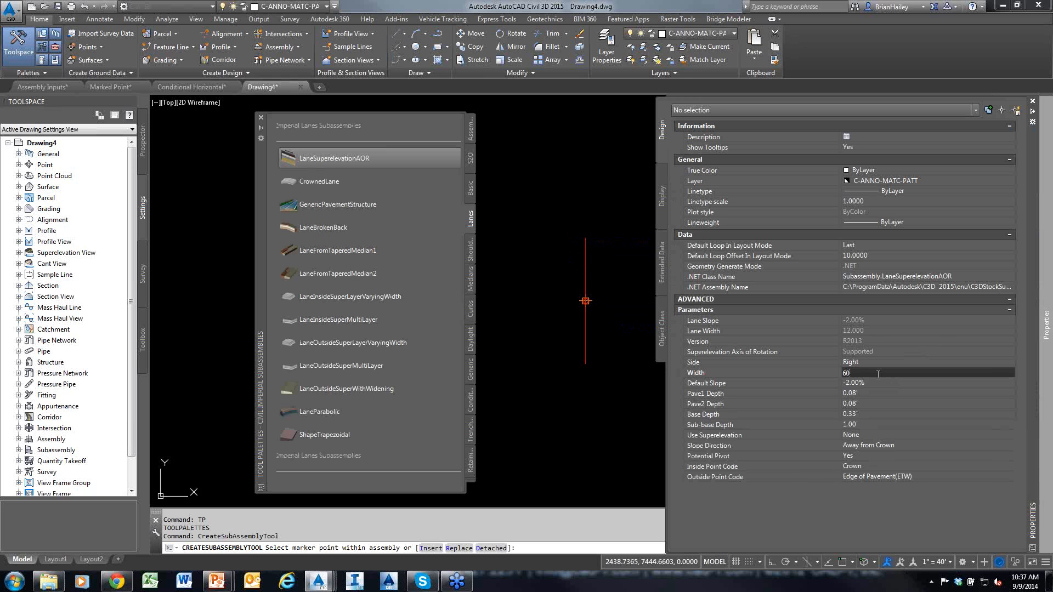
type("00'")
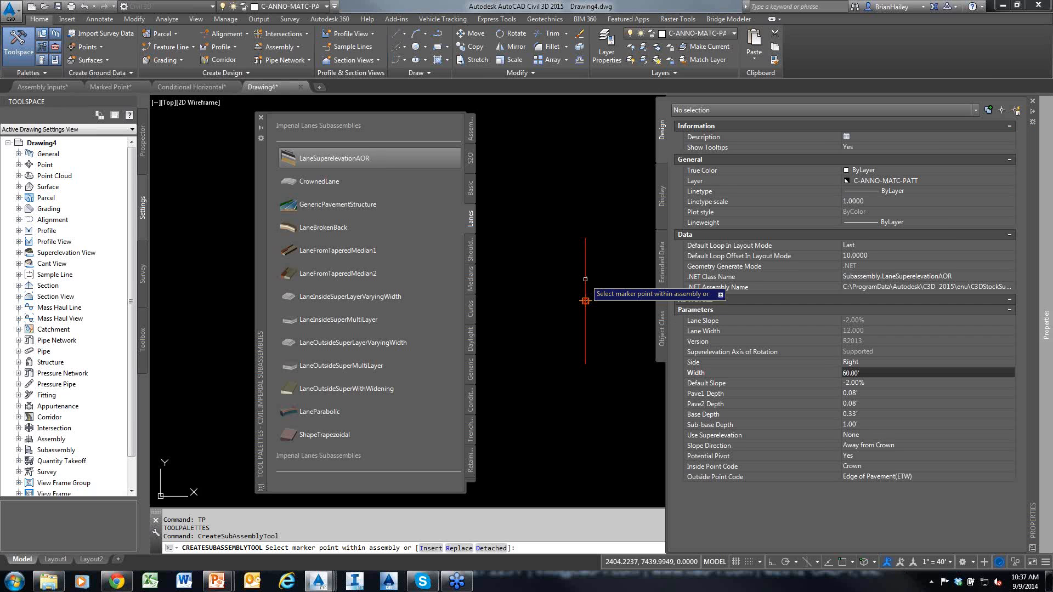
left_click(584, 300)
scroll(564, 254, "down", 3)
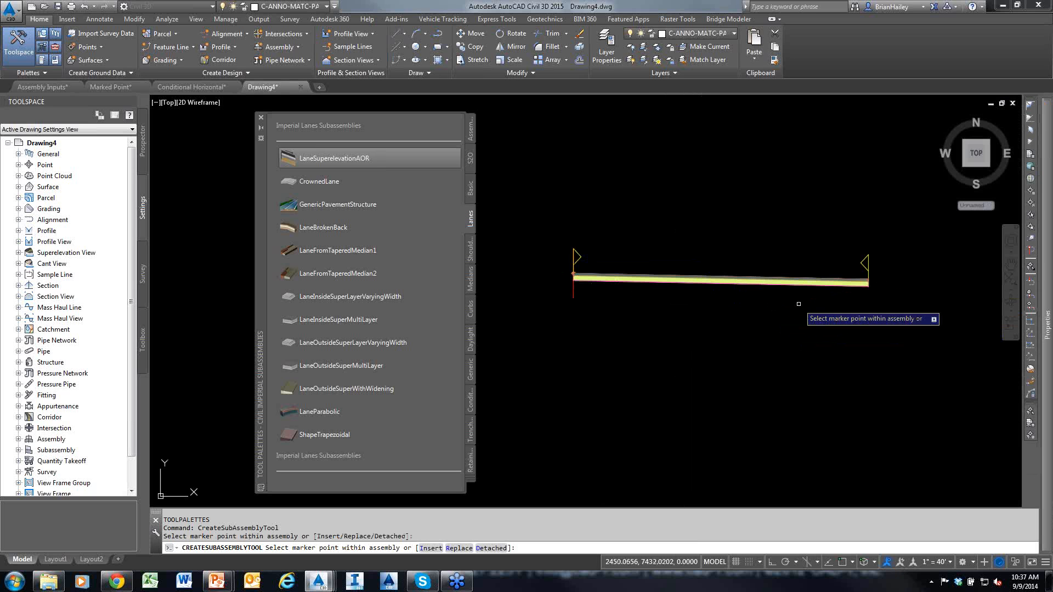
left_click(573, 285)
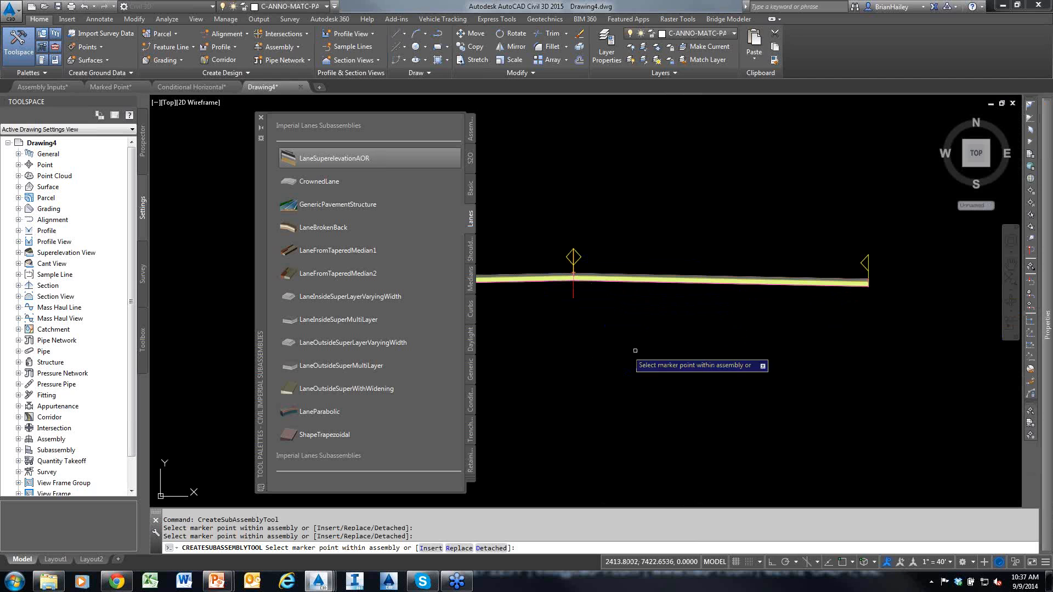
key("Escape")
key("Escape")
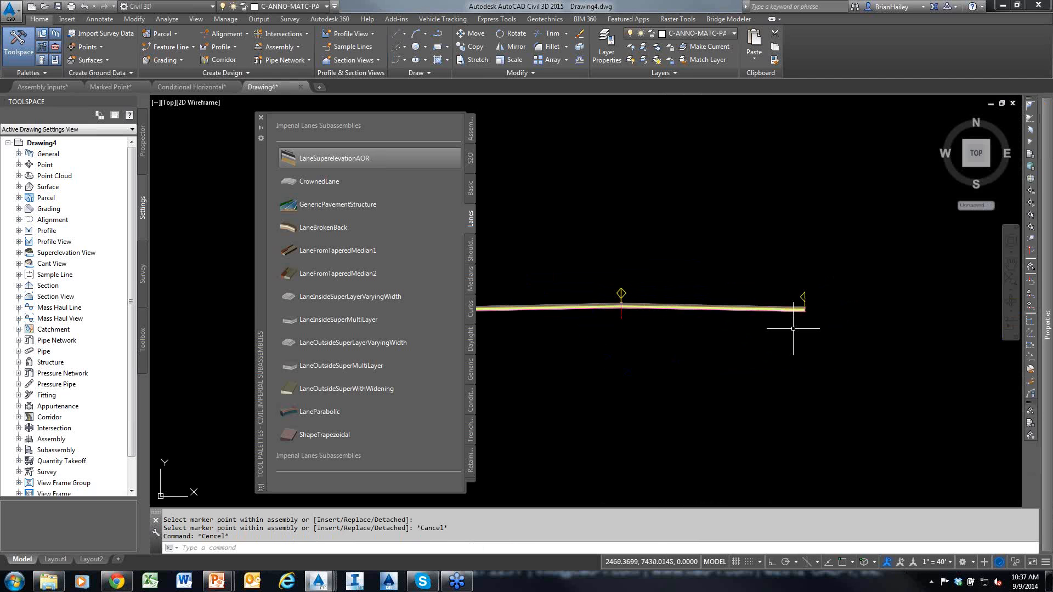
scroll(778, 317, "up", 5)
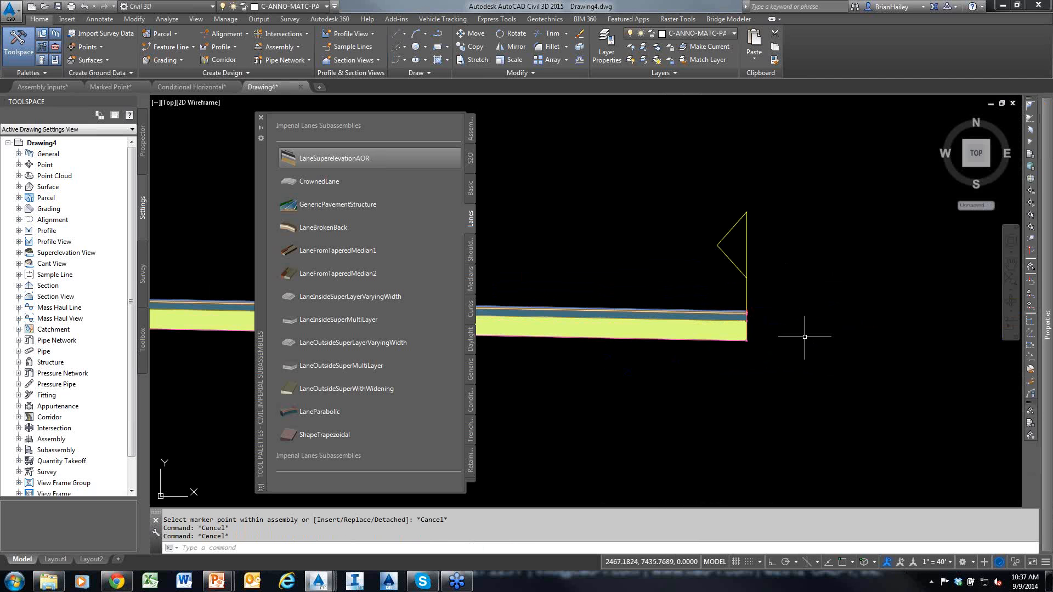
Step: Attach a generic LinkWidthAndSlope link, 12' wide at a 2:1 slope, to the top outer edge of the right lane
left_click(470, 374)
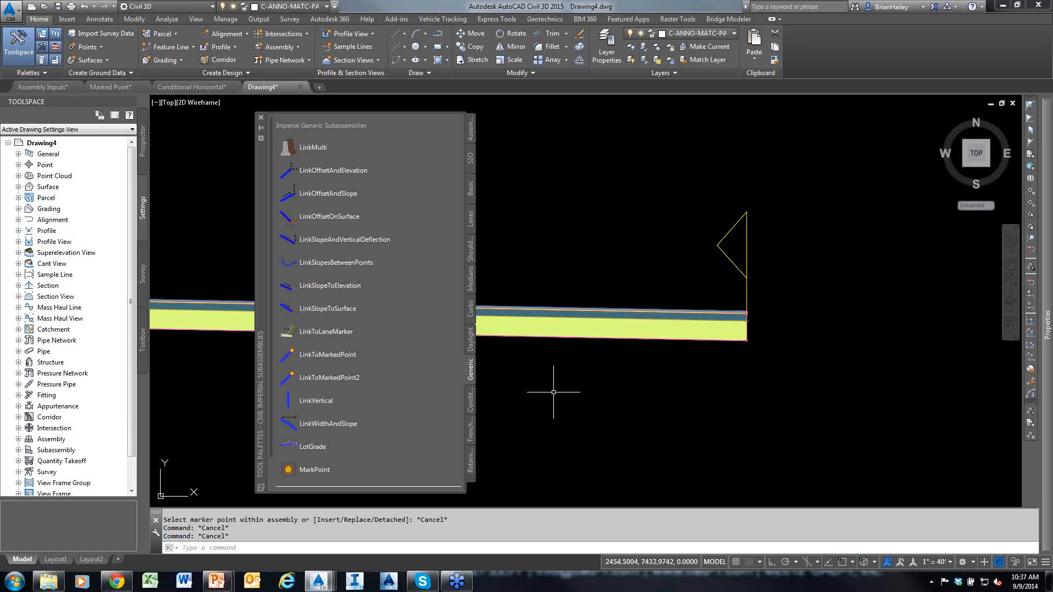
left_click(297, 431)
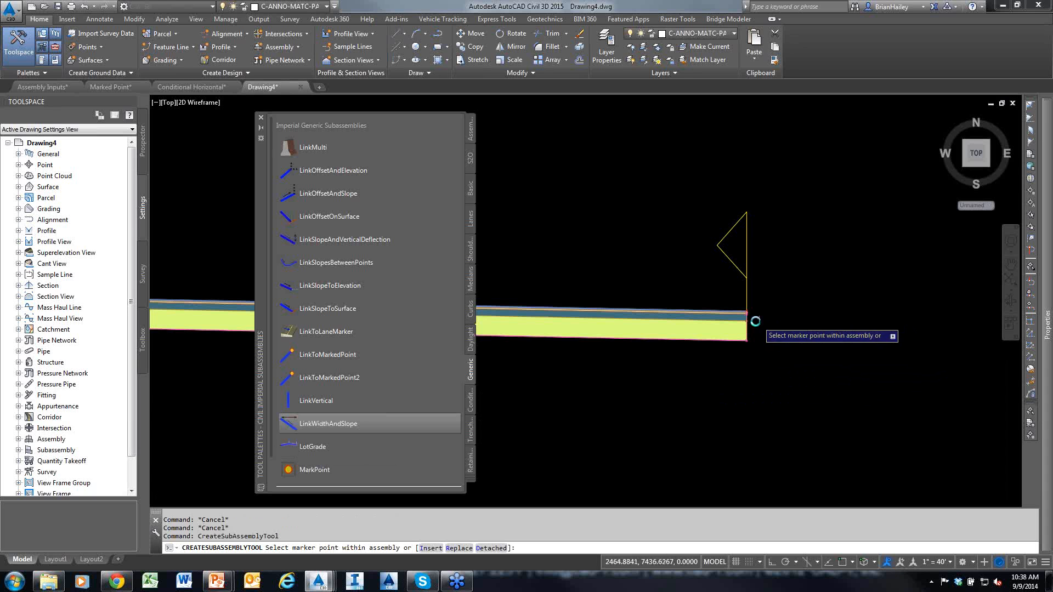
scroll(754, 322, "up", 5)
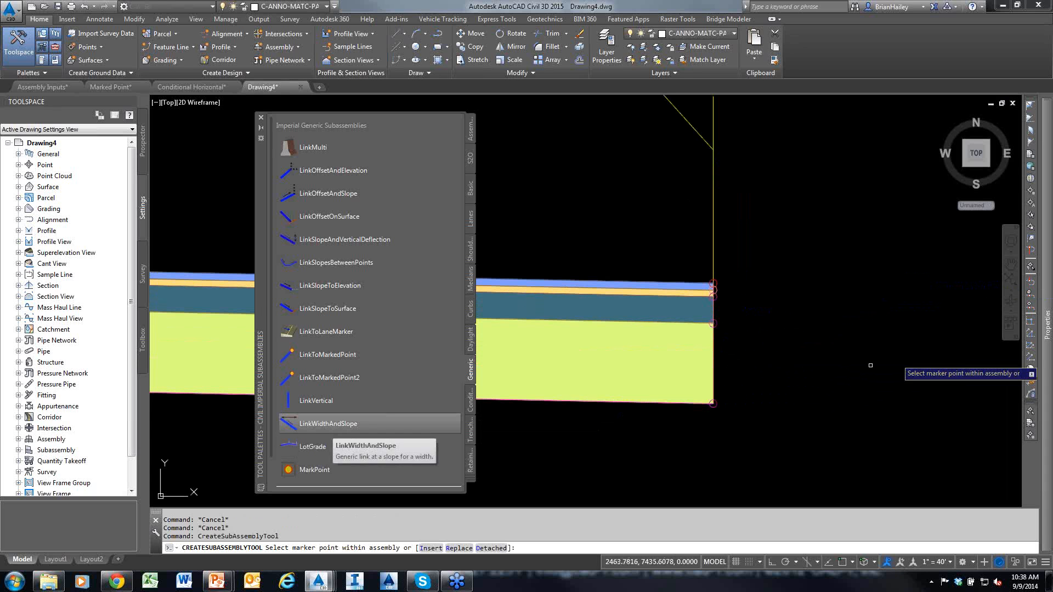
mouse_move(1048, 315)
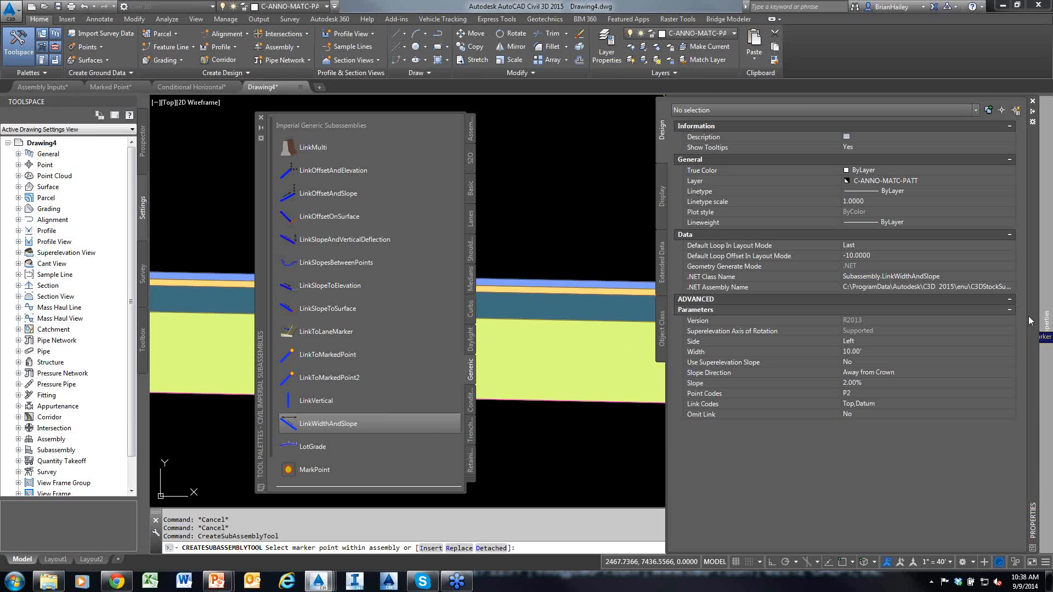
left_click(878, 350)
type("12")
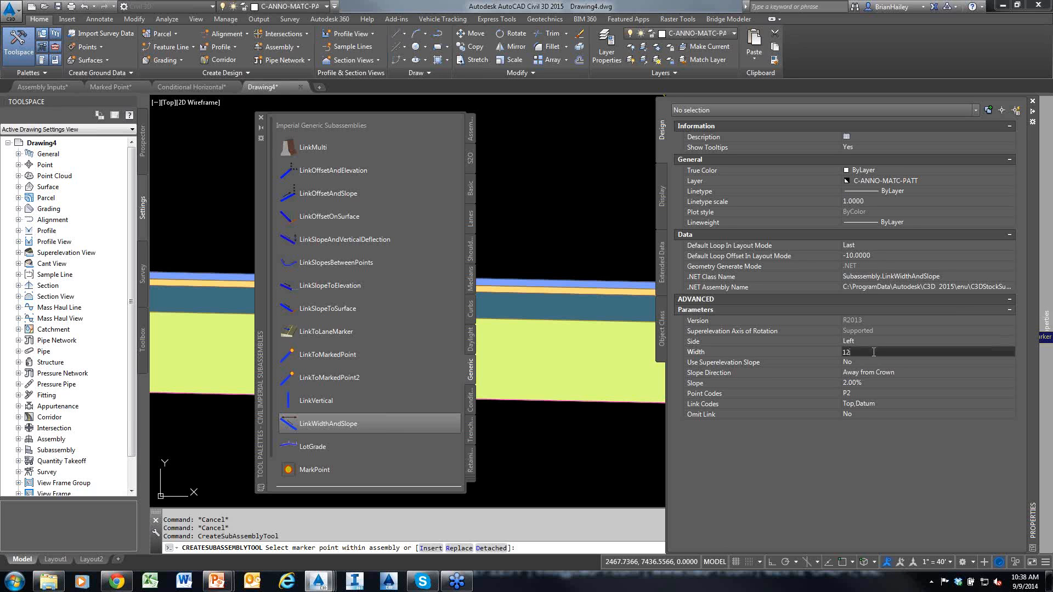
left_click(877, 382)
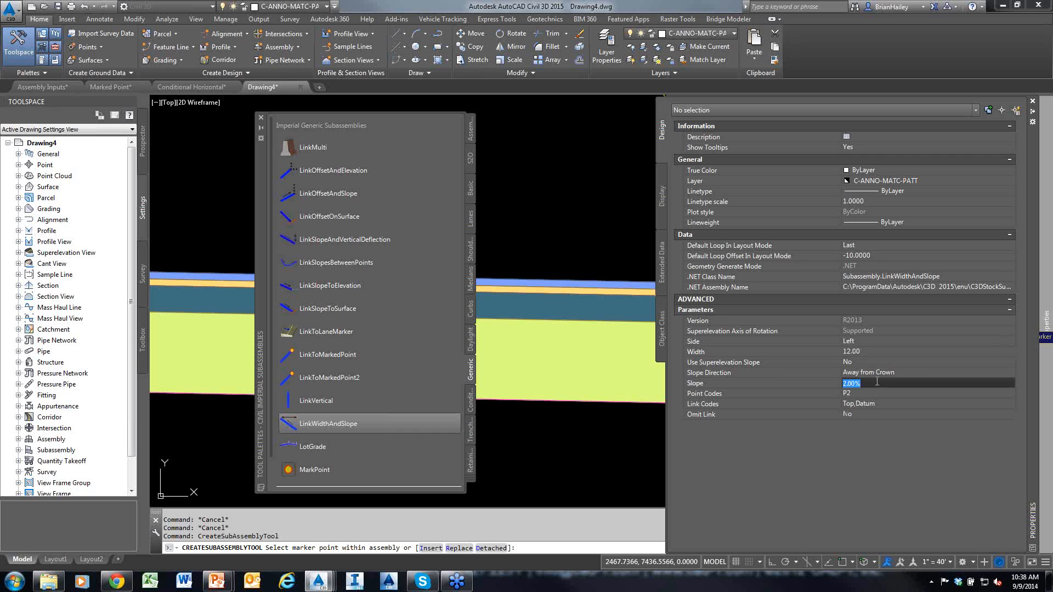
type("2:1")
key("Tab")
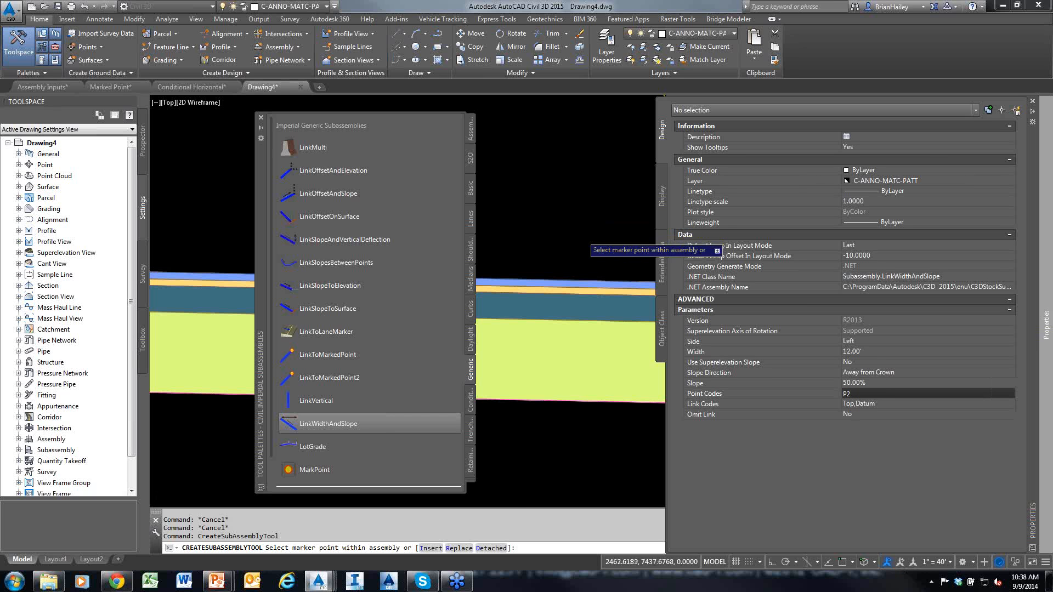
scroll(636, 253, "down", 5)
scroll(632, 241, "up", 7)
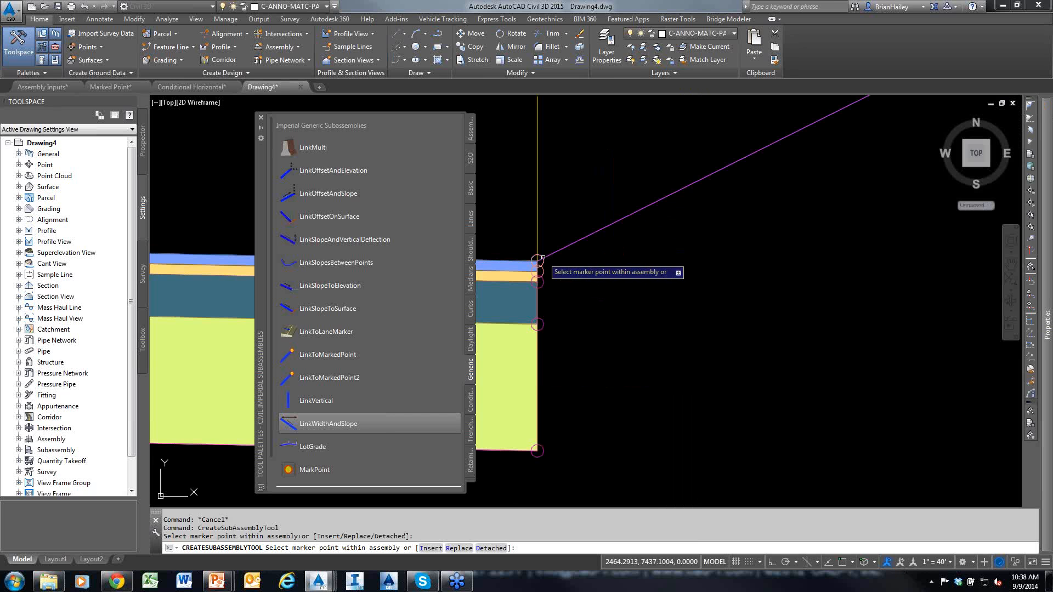
Step: Add a 6' wide link with a .00001 slope to the outer end of the rising 2:1 link
scroll(554, 258, "down", 8)
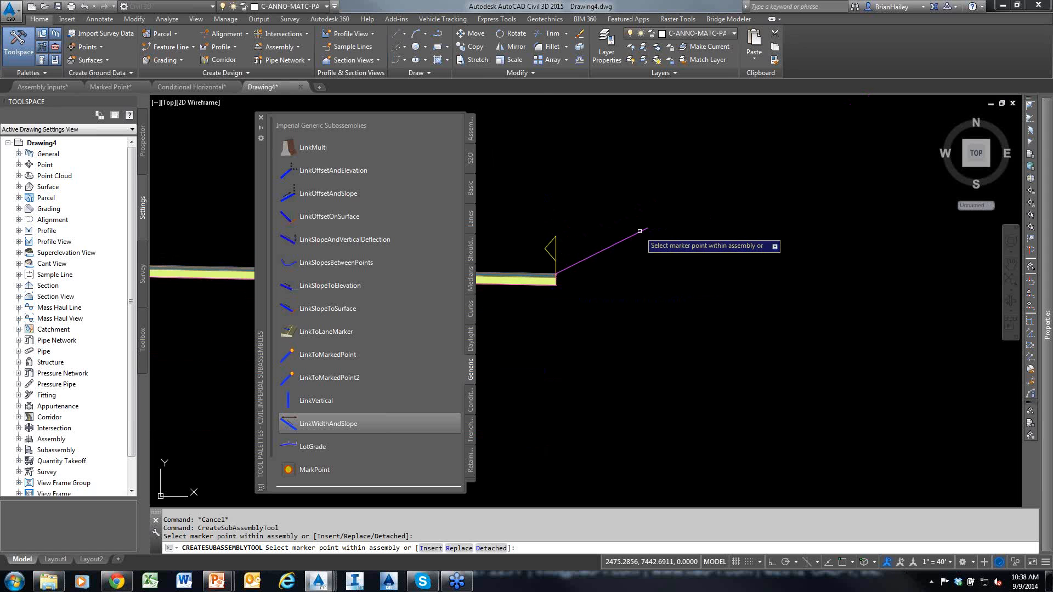
mouse_move(1046, 296)
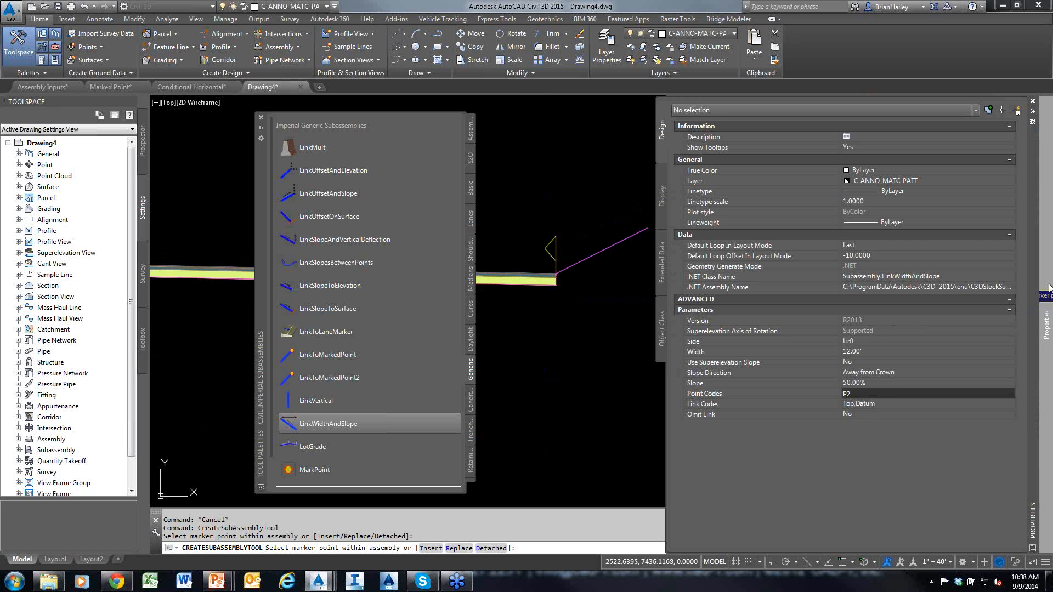
left_click(884, 383)
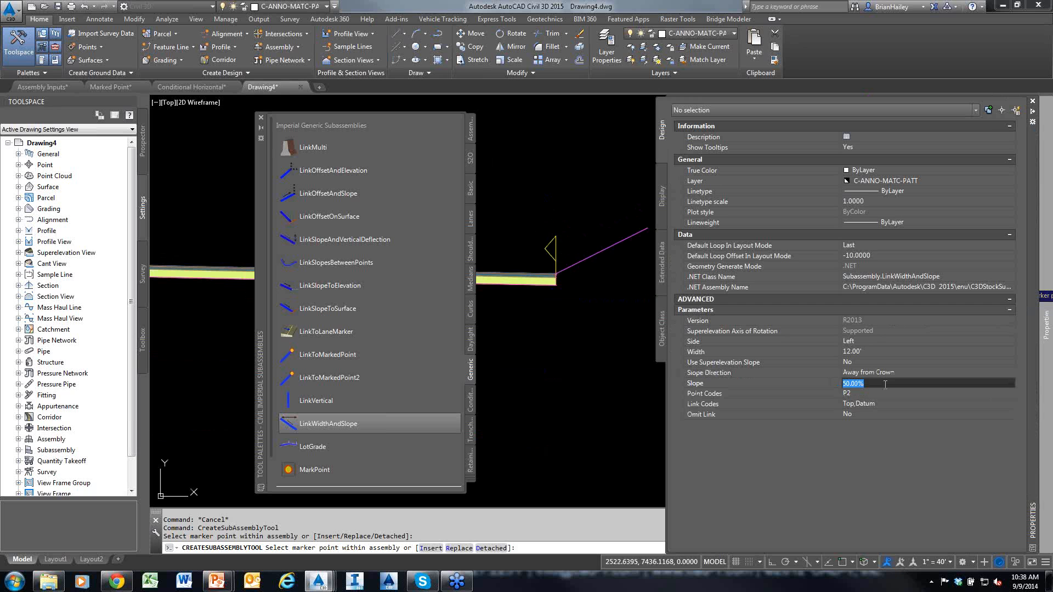
type(".00001")
left_click(870, 352)
type("6")
key("Return")
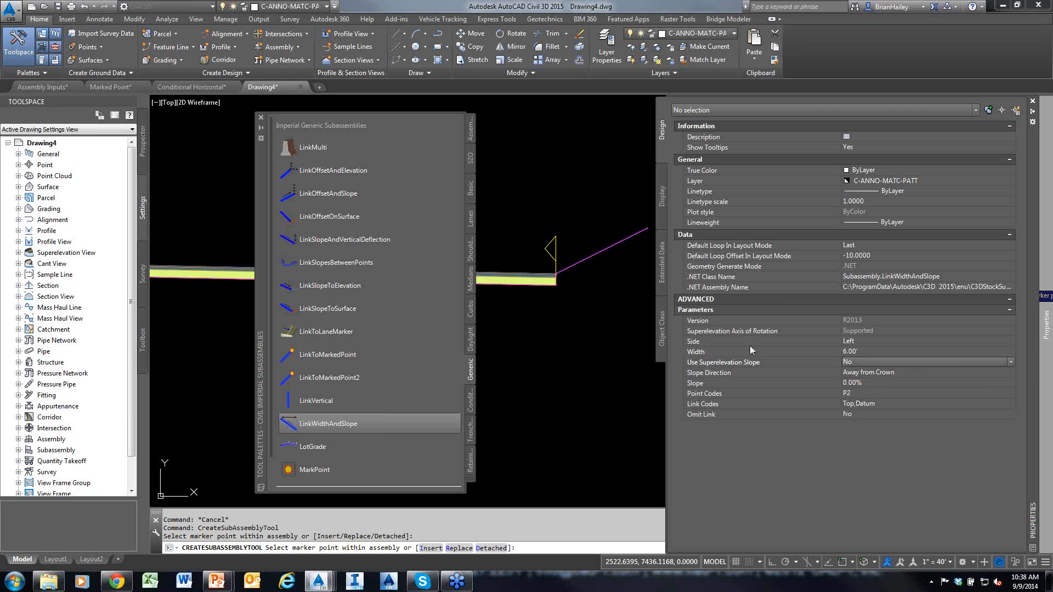
scroll(574, 260, "up", 3)
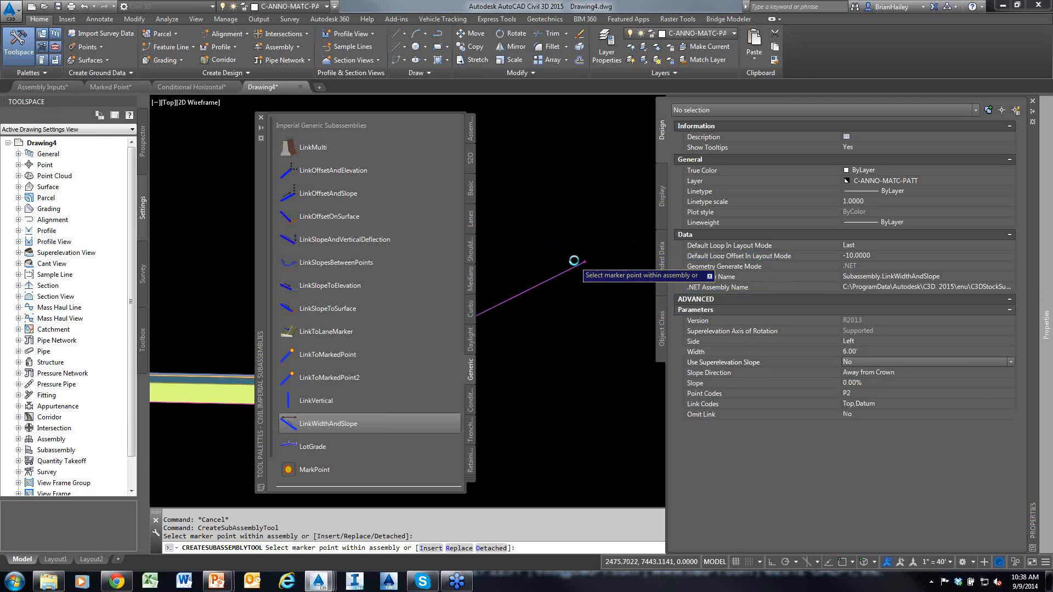
left_click(594, 262)
scroll(548, 261, "down", 2)
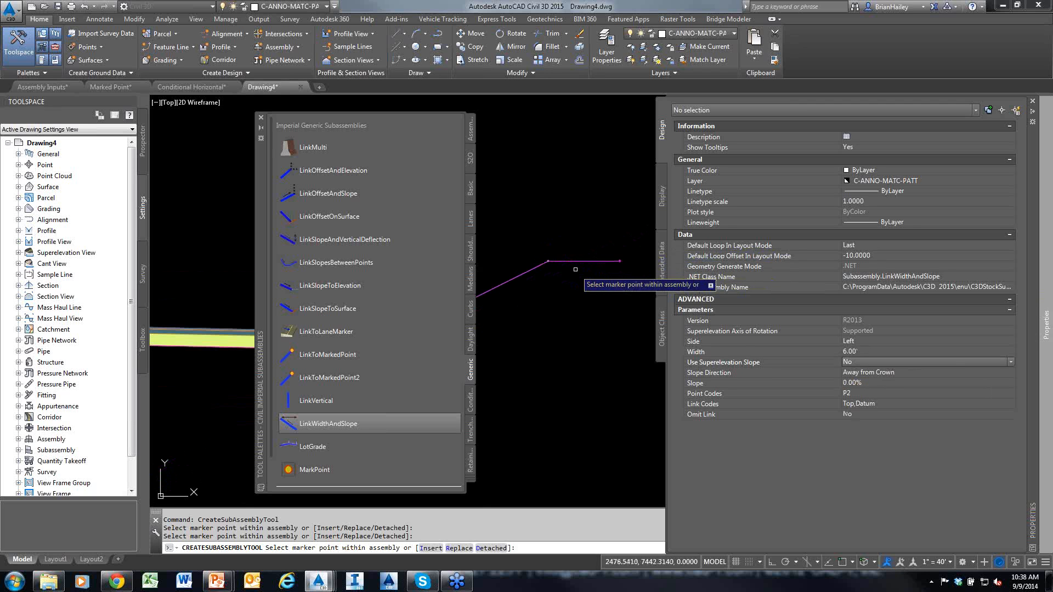
Step: Attach a 12' wide link with a -50% slope to the outer end of the flat link
scroll(573, 274, "down", 2)
left_click(876, 351)
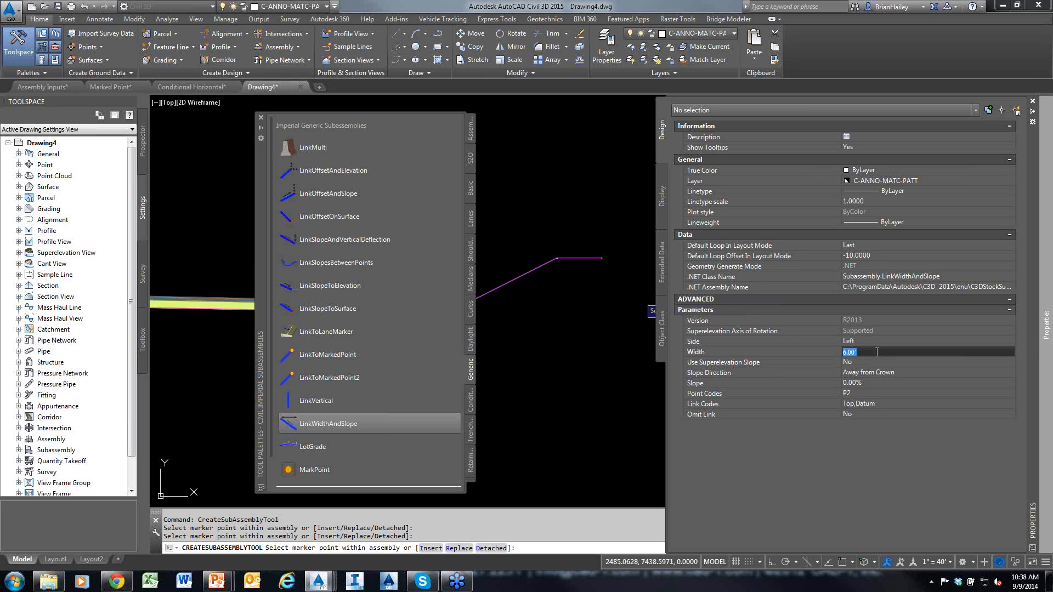
type("12")
key("Return")
left_click(870, 382)
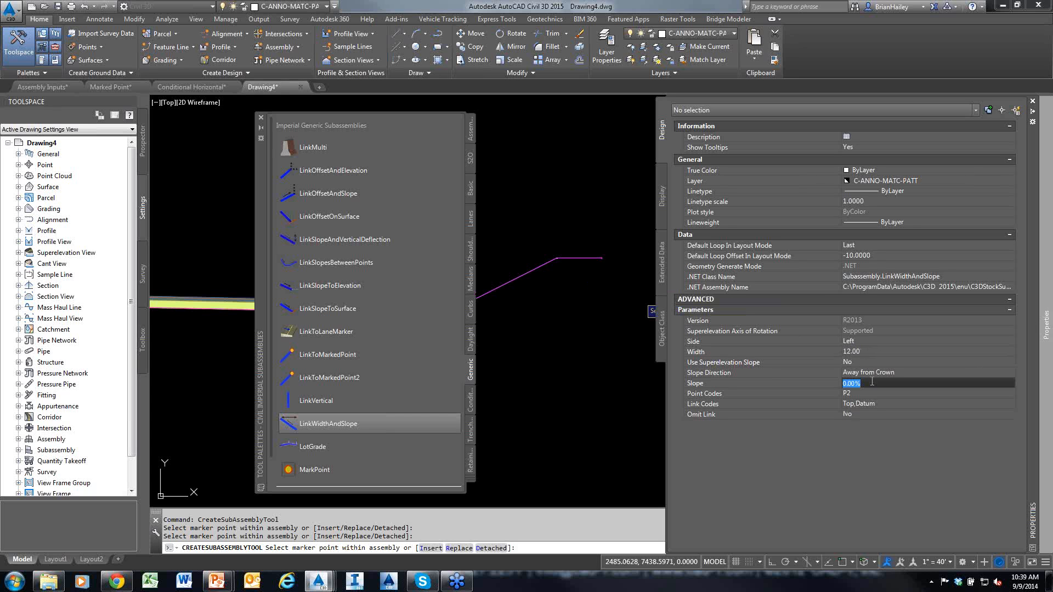
type("-50")
key("Return")
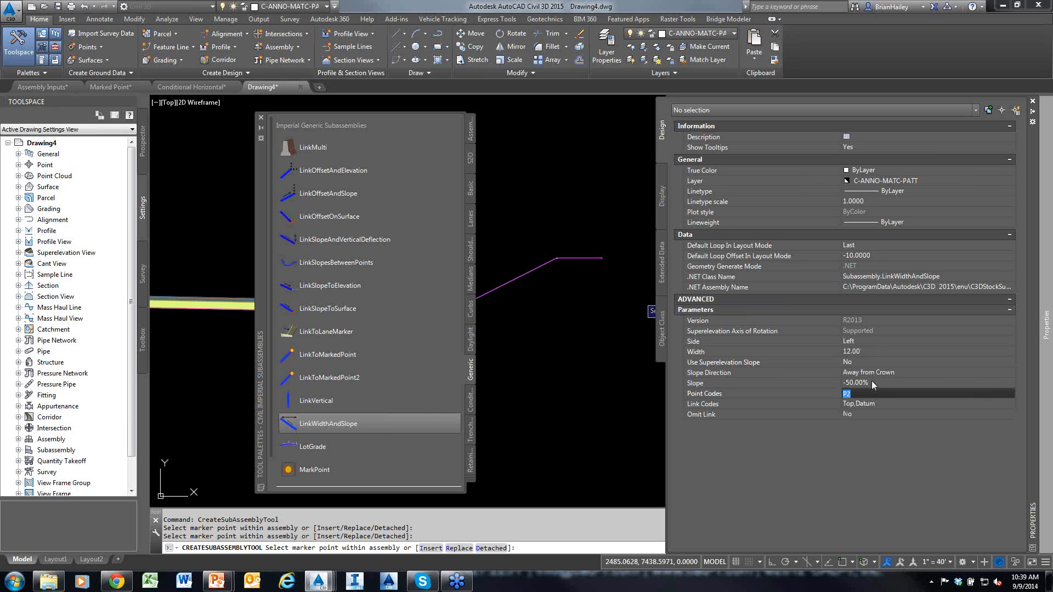
scroll(607, 270, "up", 1)
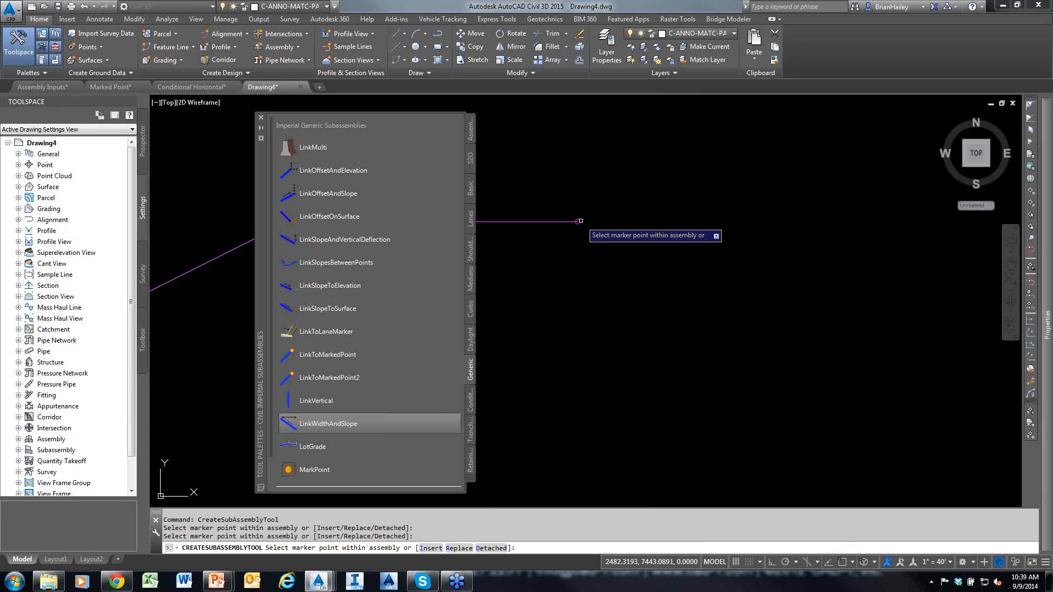
left_click(581, 221)
scroll(629, 134, "down", 7)
scroll(682, 225, "up", 3)
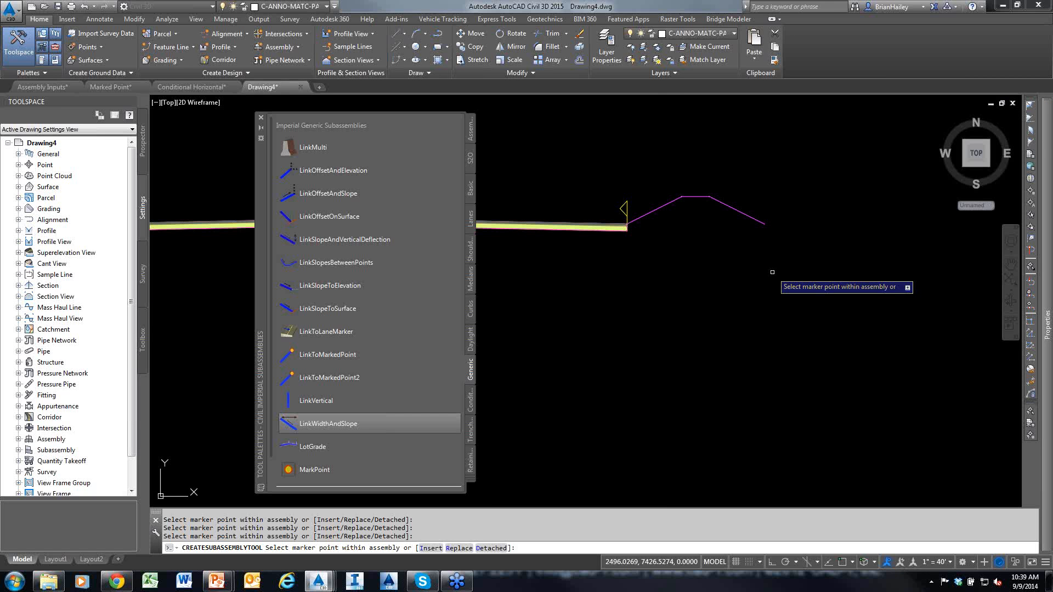
key("Escape")
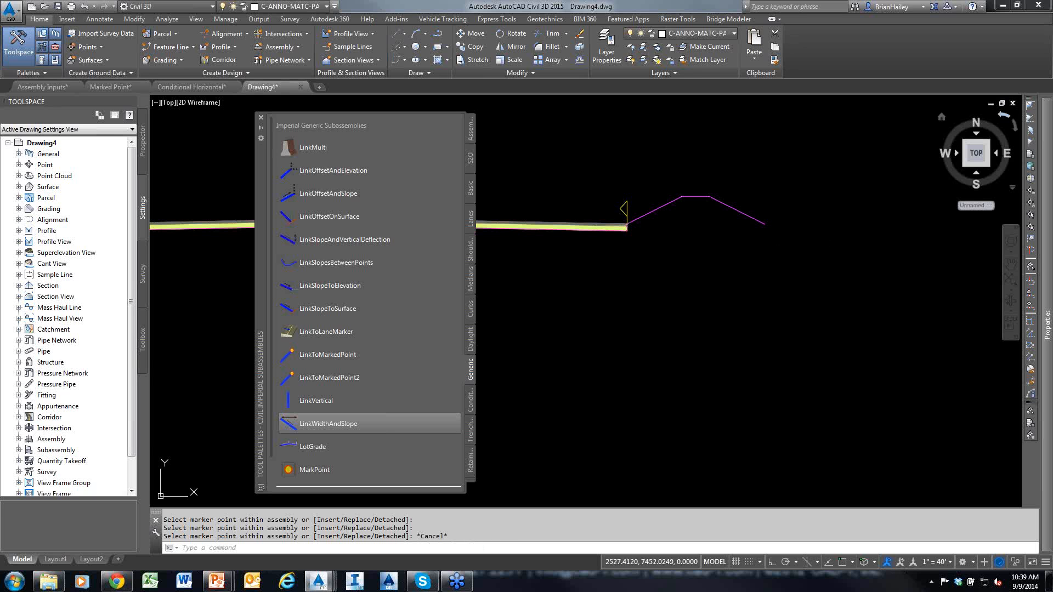
Step: Close the tool palettes and erase the entire assembly by its baseline
left_click(261, 117)
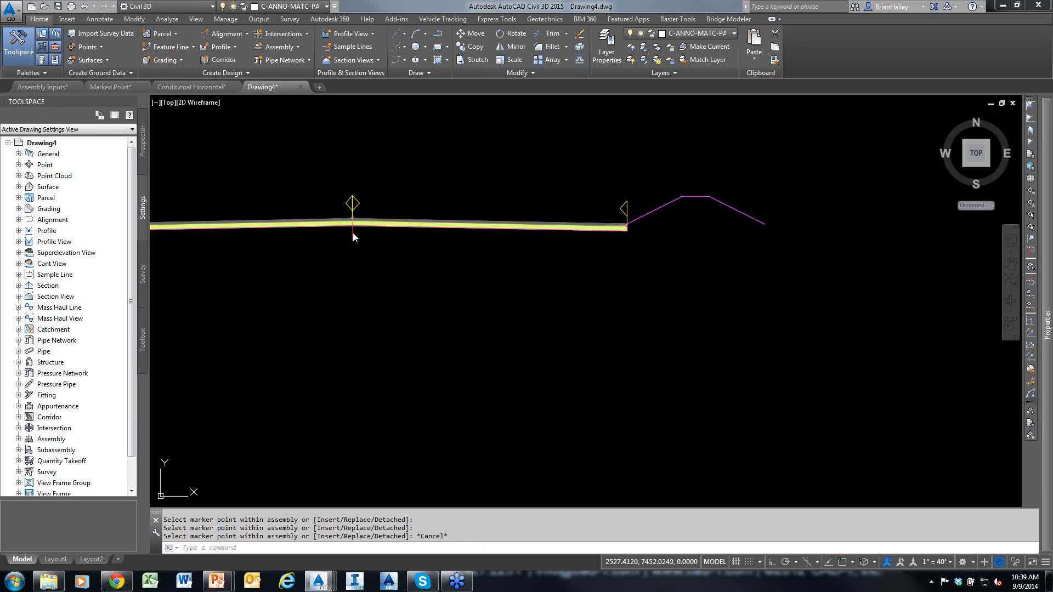
scroll(505, 293, "down", 2)
left_click(487, 277)
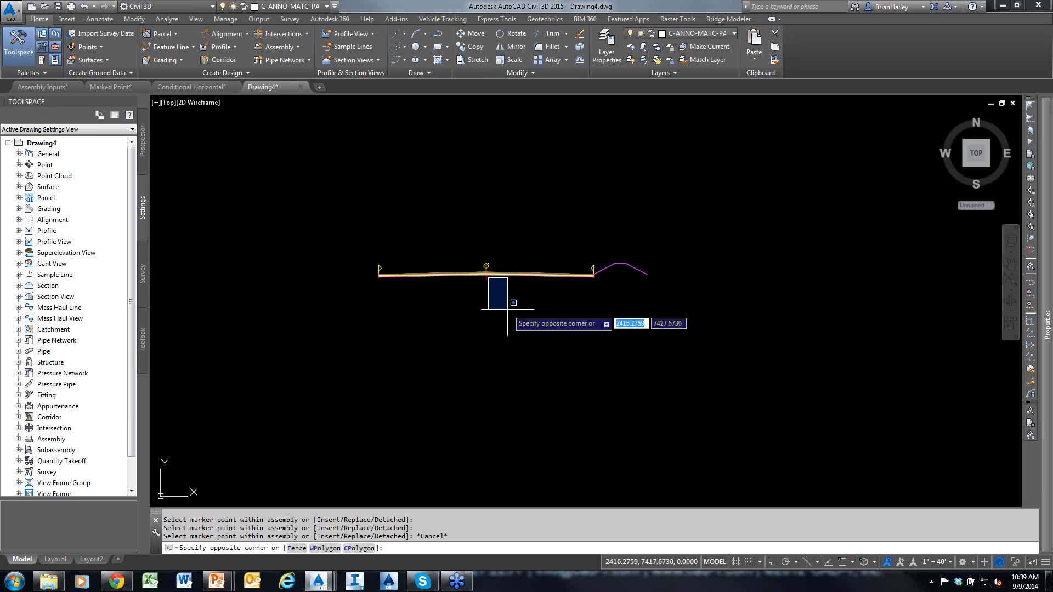
left_click(468, 311)
type("e")
key("Return")
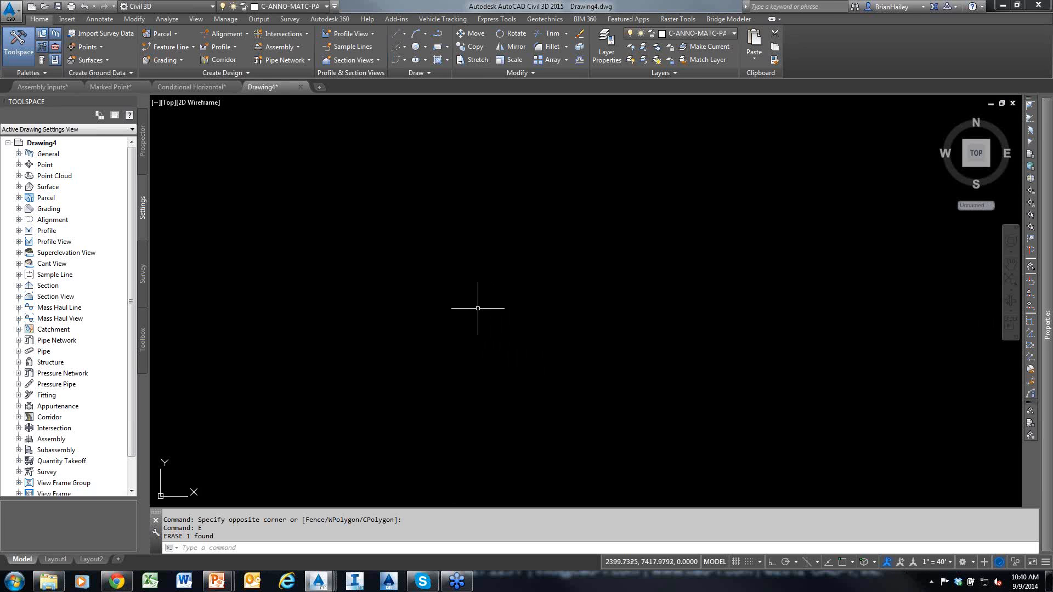
Step: Create a new assembly of type Other with the Basic style and All Codes set, placing its baseline near the middle of the drawing
left_click(233, 36)
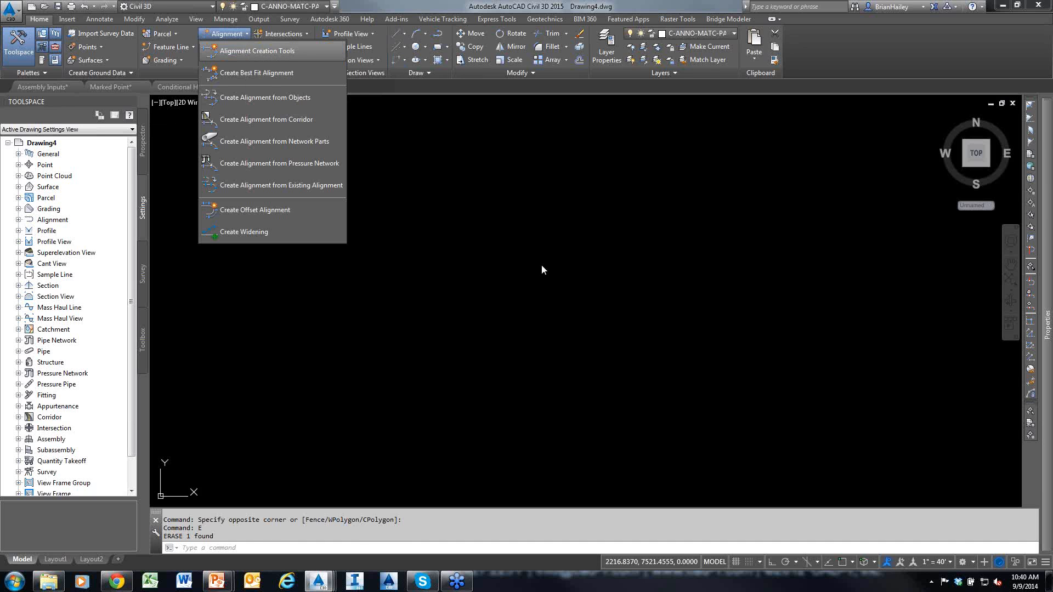
left_click(490, 278)
left_click(491, 277)
left_click(388, 183)
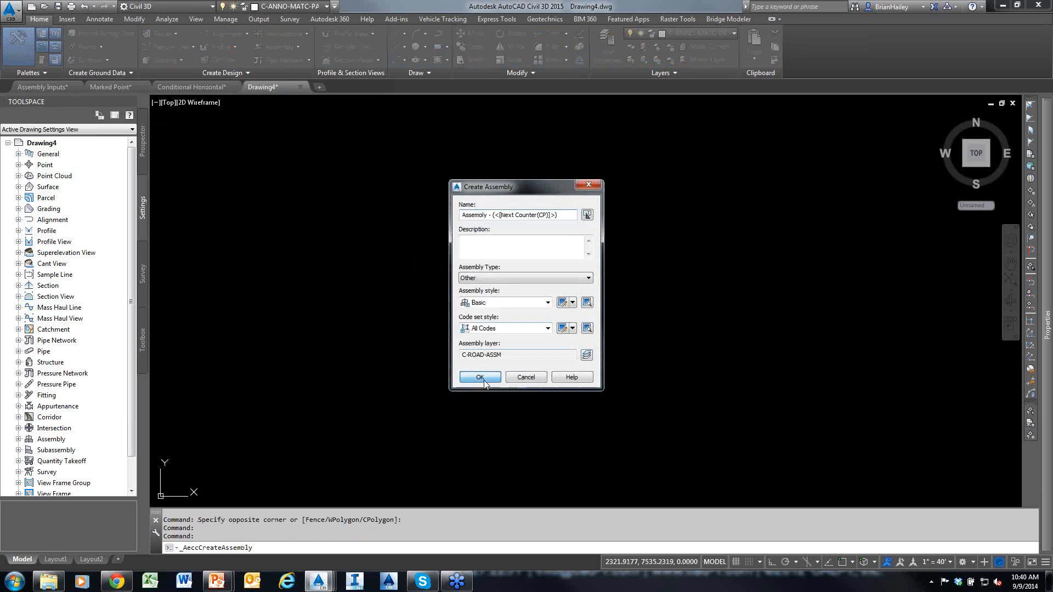
left_click(481, 377)
left_click(585, 300)
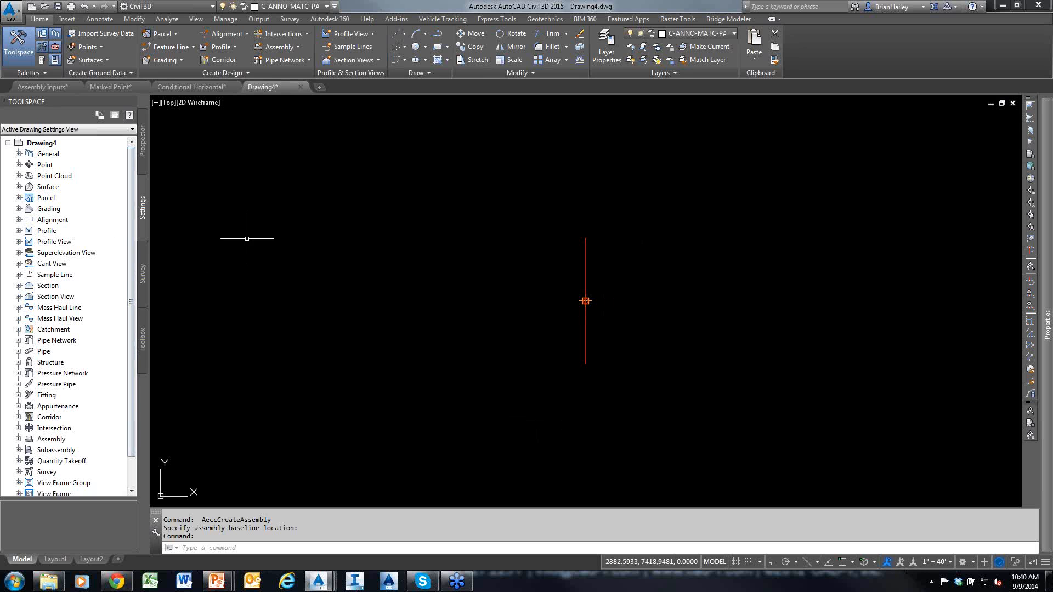
Step: Reopen the tool palettes and attach a LinkWidthAndSlope link with its default parameters to the right side of the assembly baseline
type("TP")
key("Return")
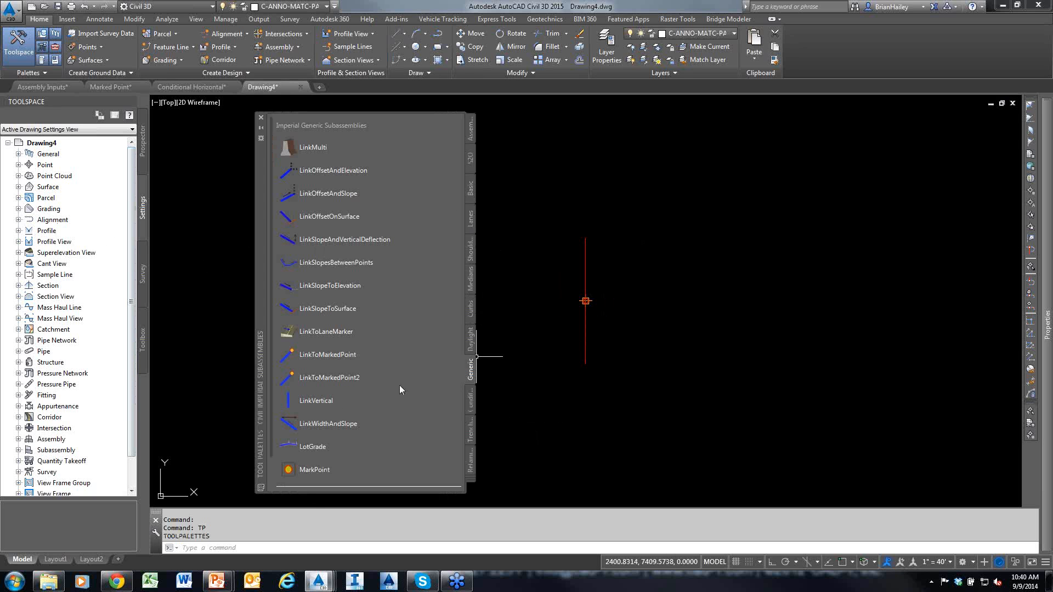
left_click(281, 423)
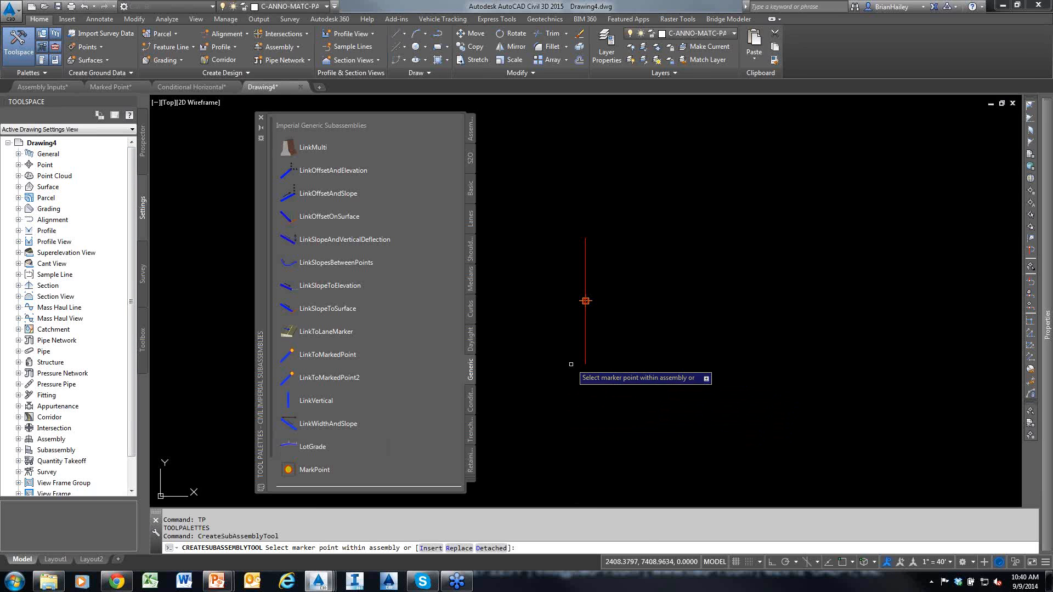
left_click(584, 331)
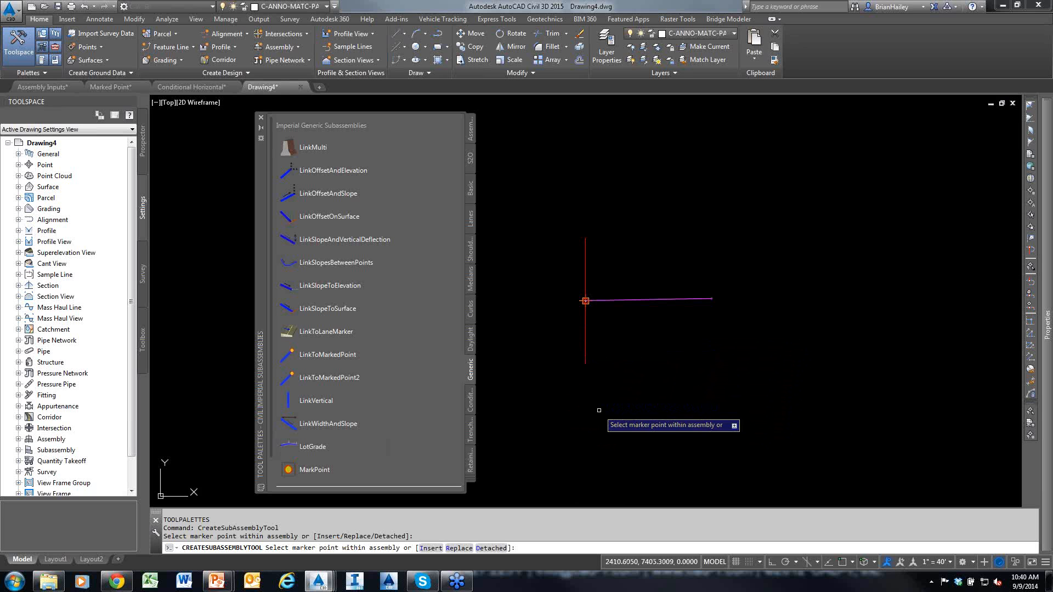
key("Escape")
Step: Set the attached link's slope to 25% in its properties and deselect it
left_click(700, 348)
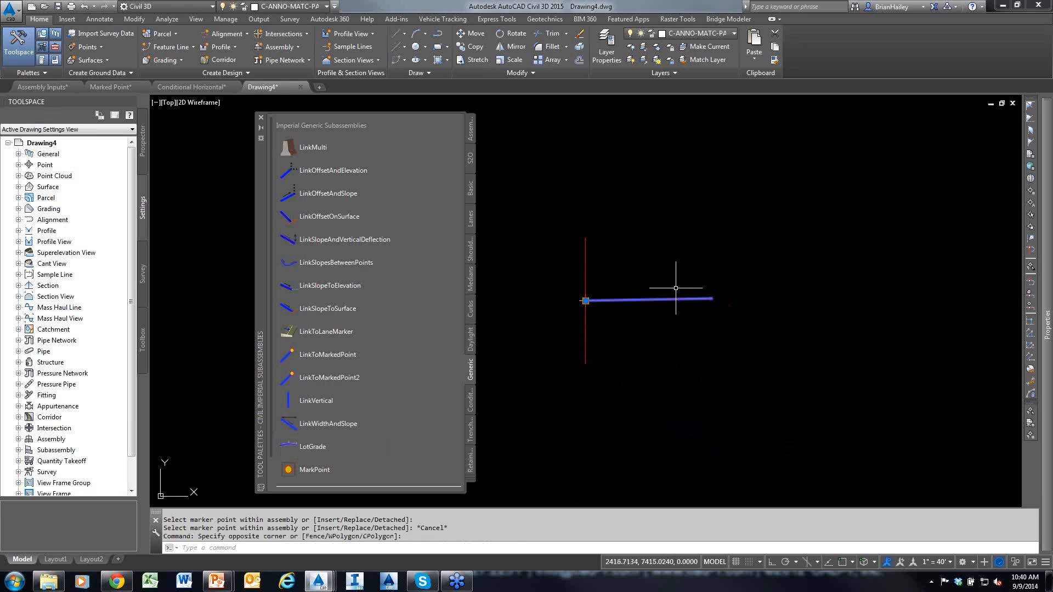
left_click(675, 287)
mouse_move(1047, 341)
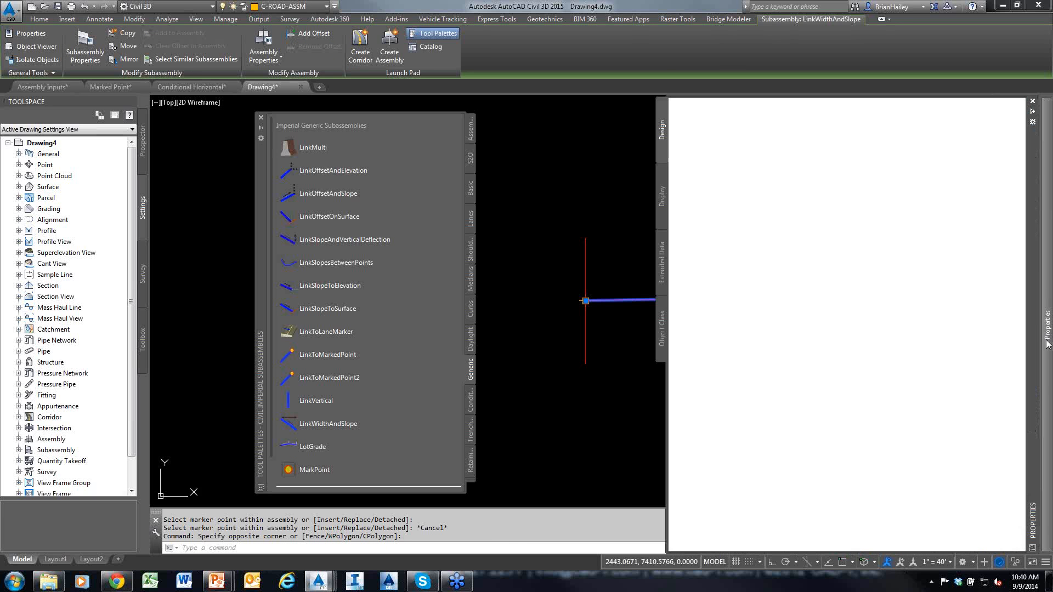
left_click(858, 415)
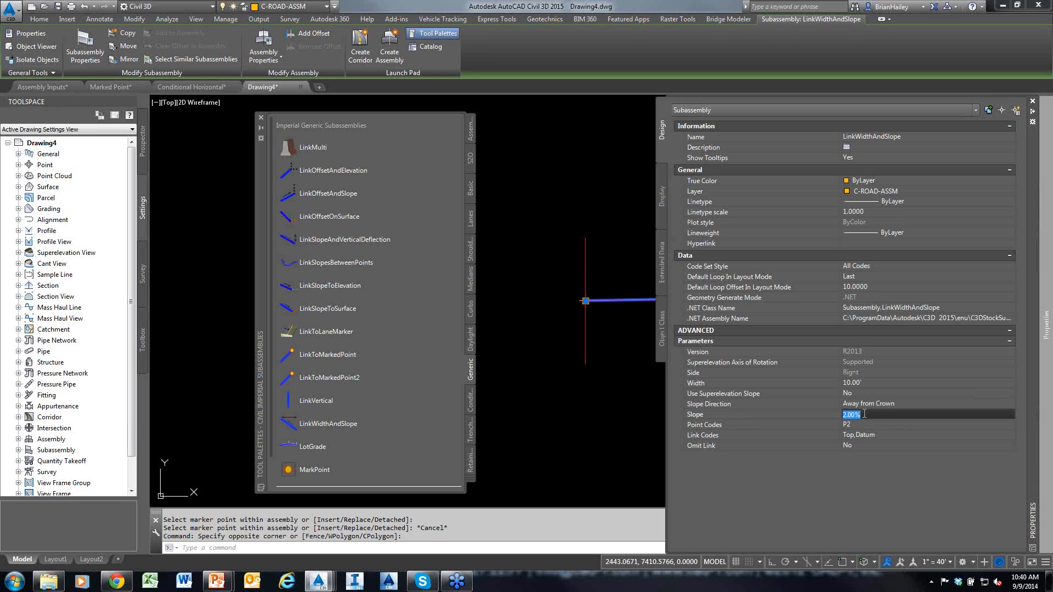
type("25")
key("Return")
key("Escape")
key("Escape")
key("Escape")
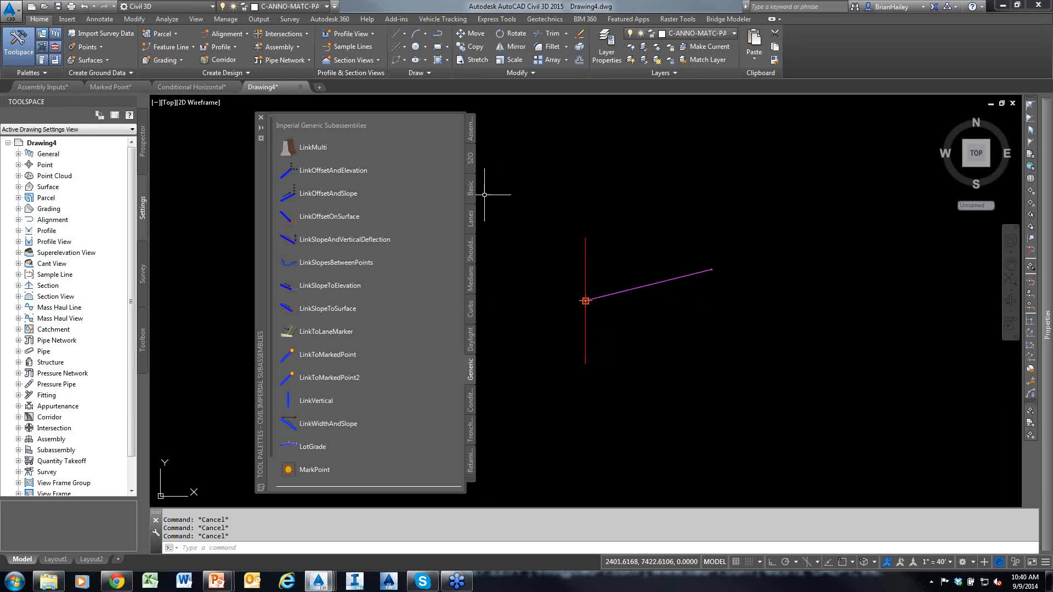
Step: Attach an UrbanCurbGutterGeneral subassembly with default parameters to the outer end of the sloped link
left_click(470, 313)
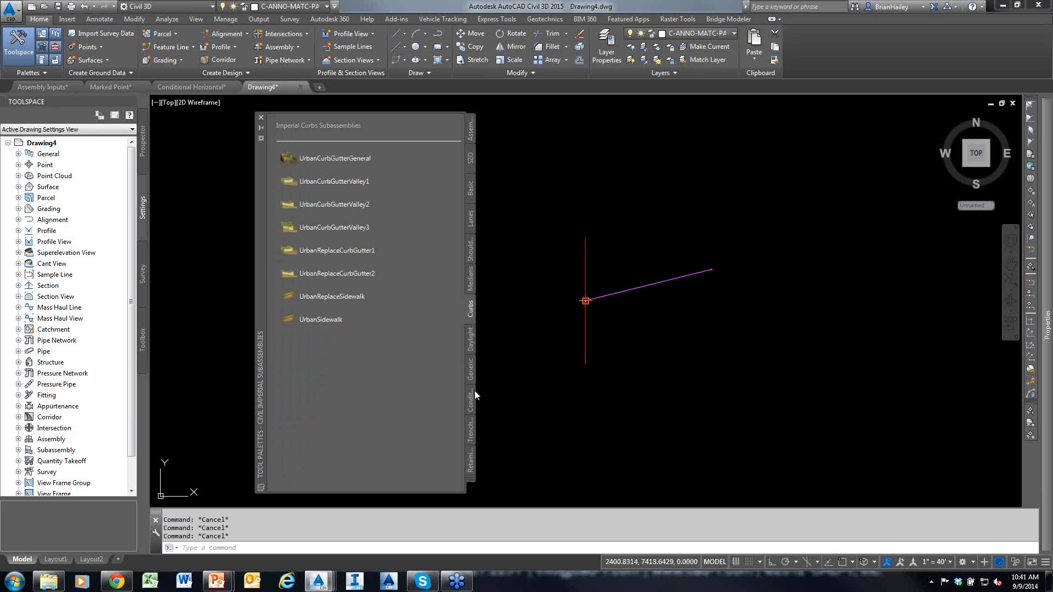
left_click(282, 159)
scroll(713, 270, "up", 5)
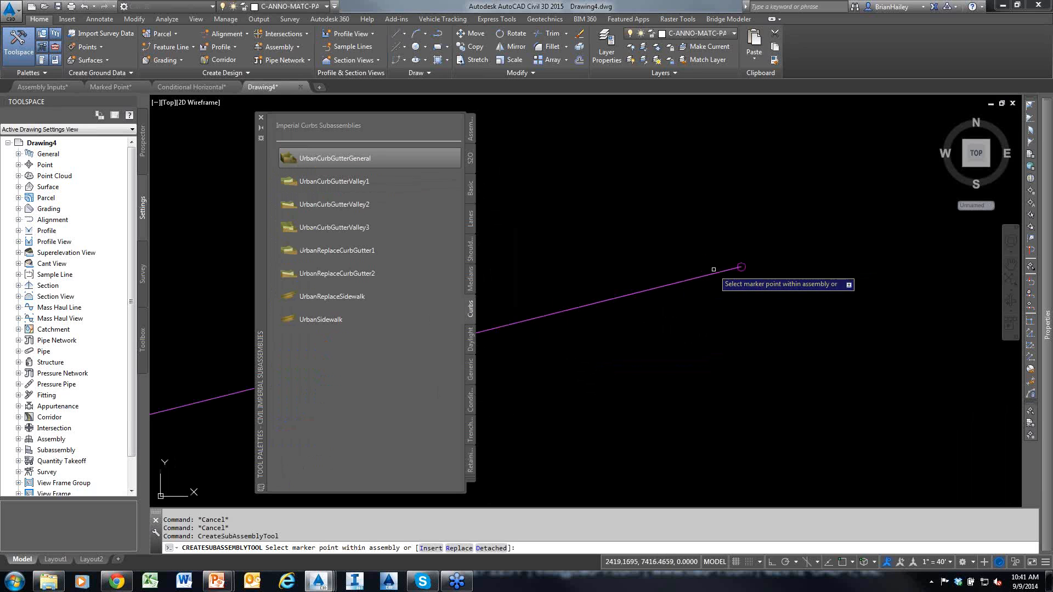
left_click(770, 255)
scroll(710, 299, "down", 6)
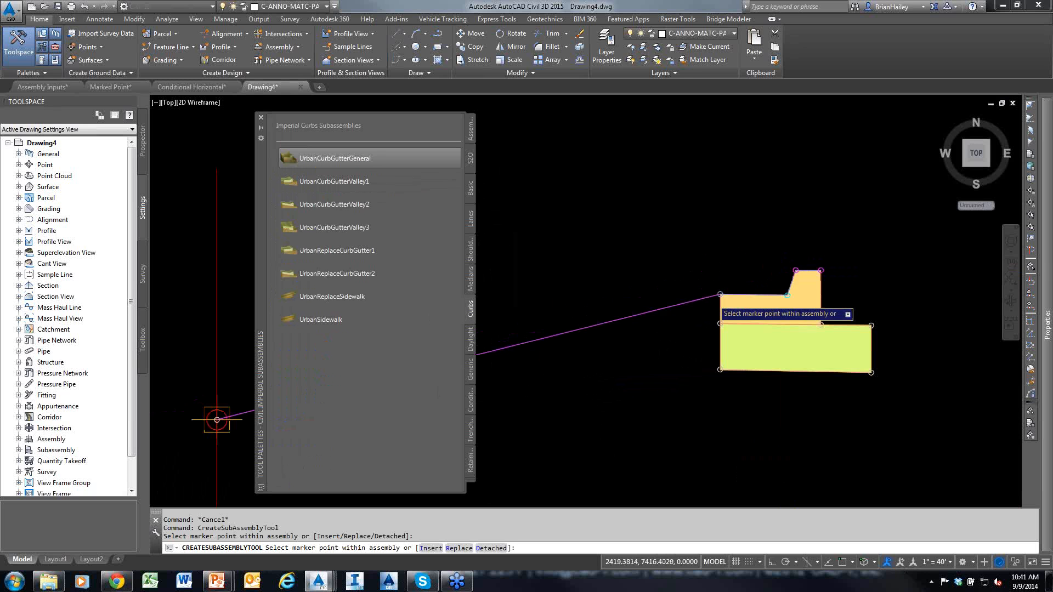
key("Escape")
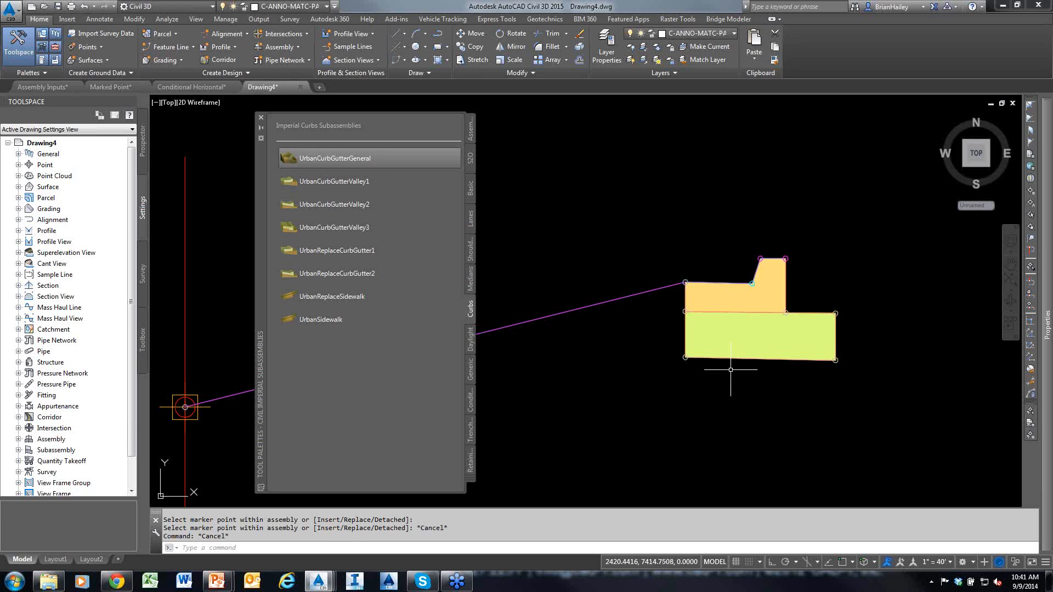
Step: Move the curb and gutter from its flowline point, at the base of the curb face, to the outer end of the link
left_click_drag(773, 371, 729, 351)
type("M")
key("Return")
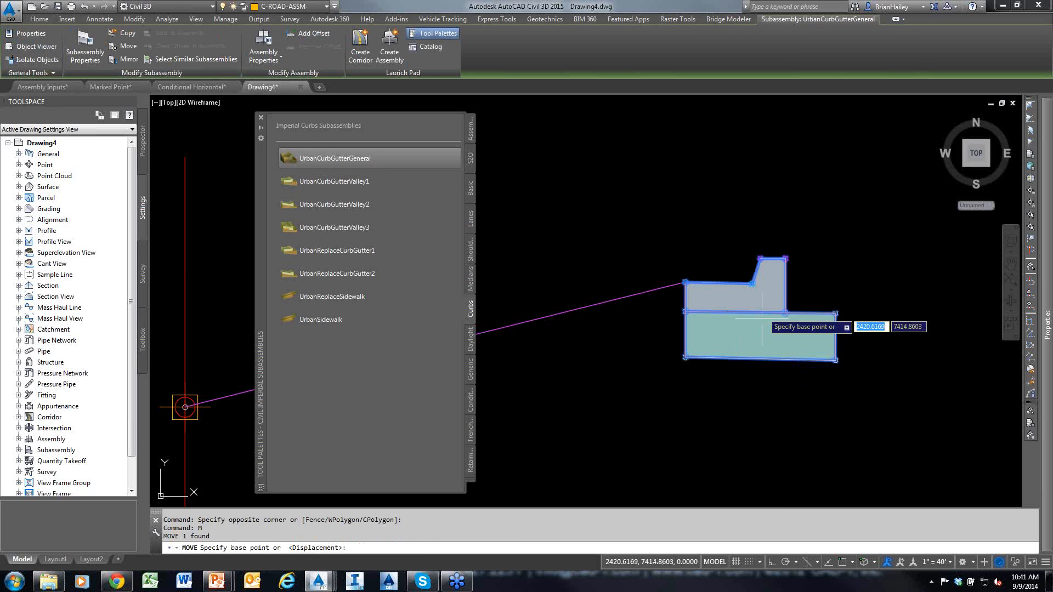
left_click(752, 283)
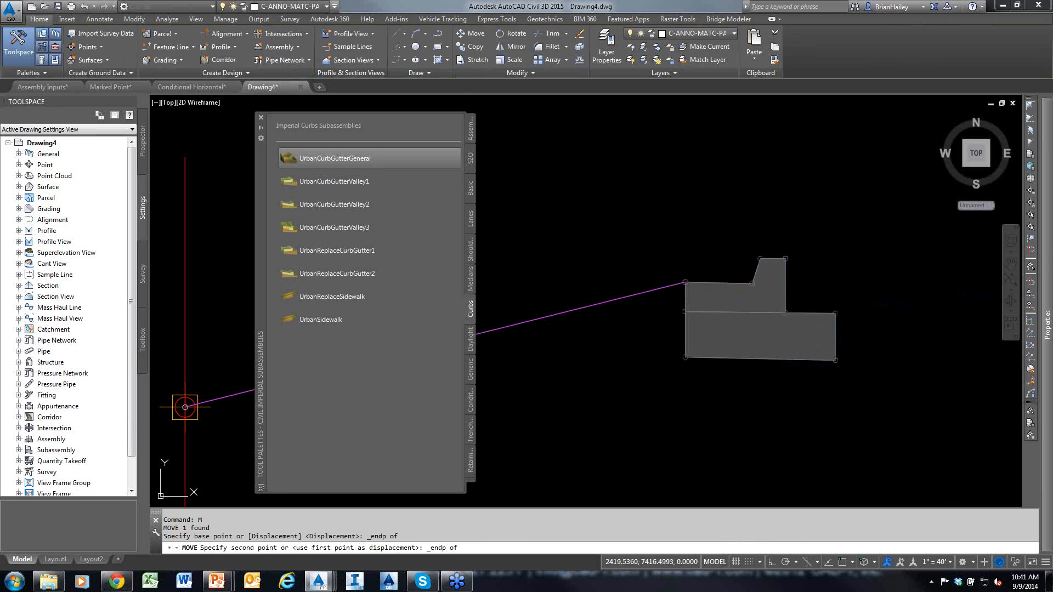
left_click(684, 281)
key("Escape")
key("Escape")
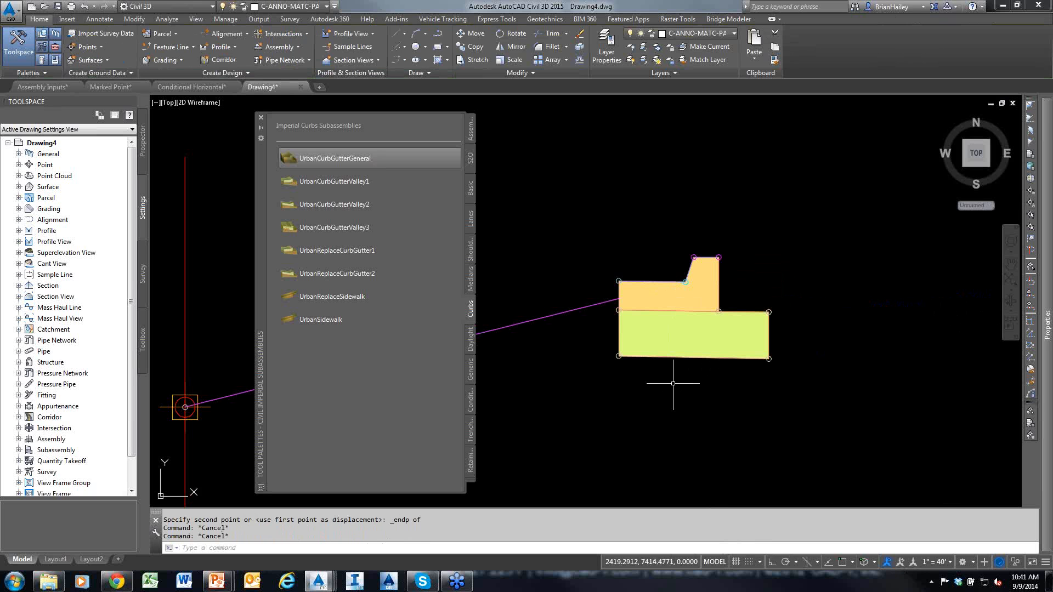
Step: Attach an UrbanSidewalk subassembly with default parameters to the top back of the curb
left_click(290, 319)
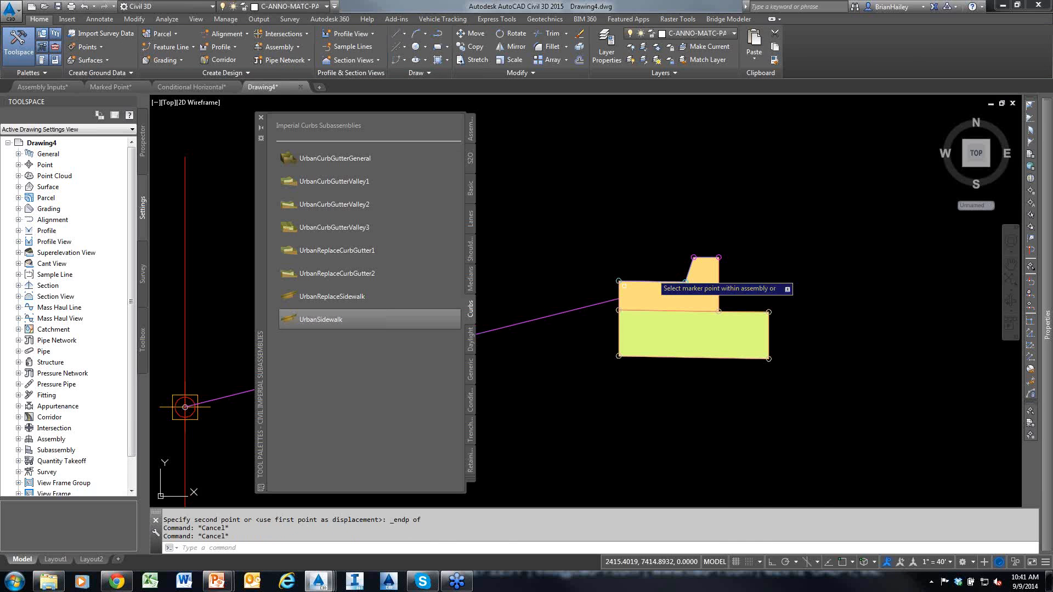
left_click(718, 259)
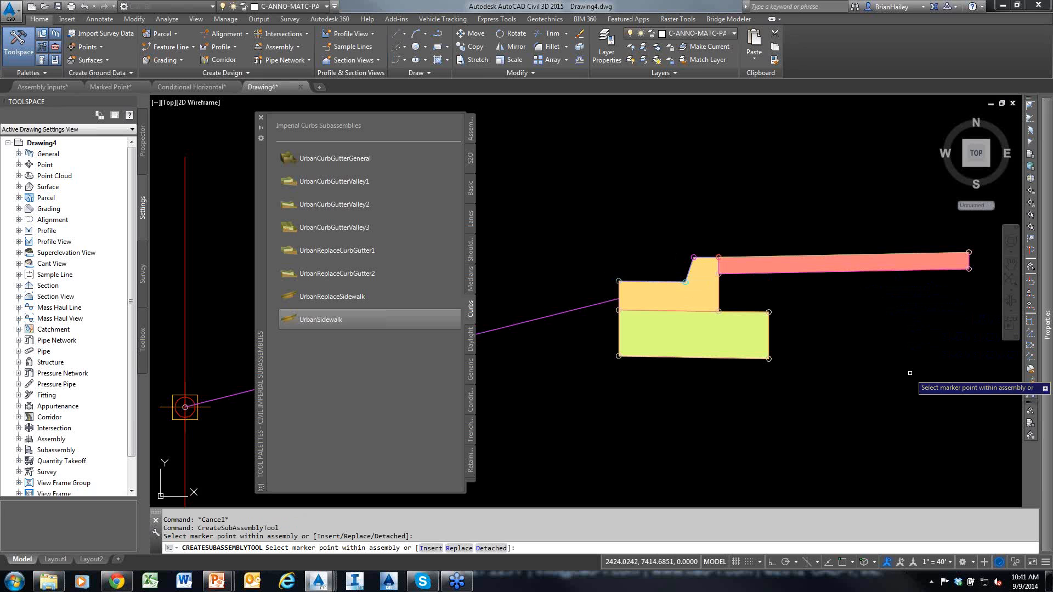
key("Escape")
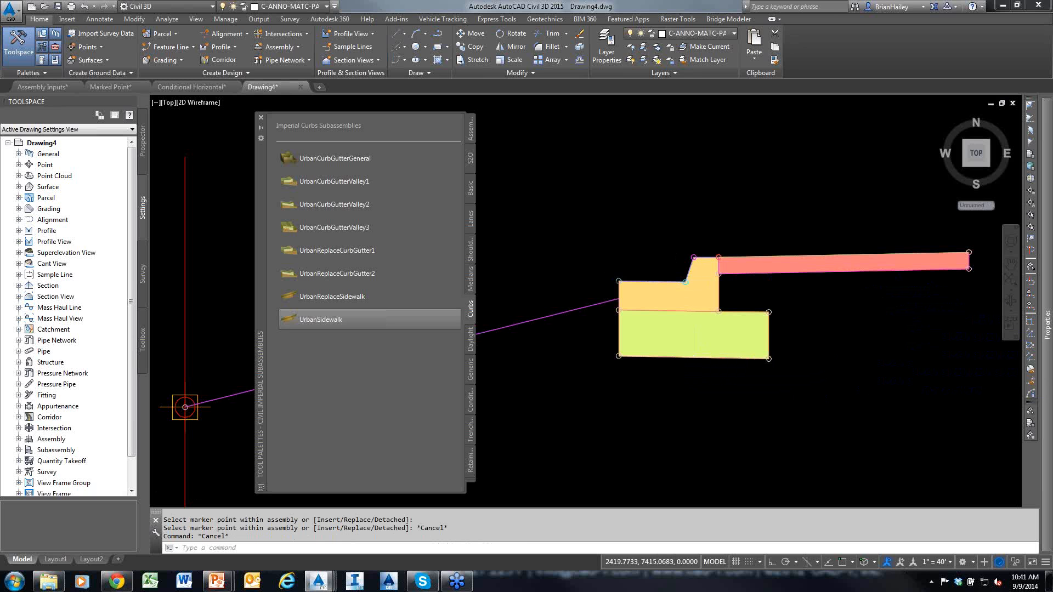
scroll(704, 351, "down", 4)
Step: Attach a right-side LaneSuperelevationAOR lane with 2' width and 50% default slope to the upper front edge of the gutter
left_click(469, 218)
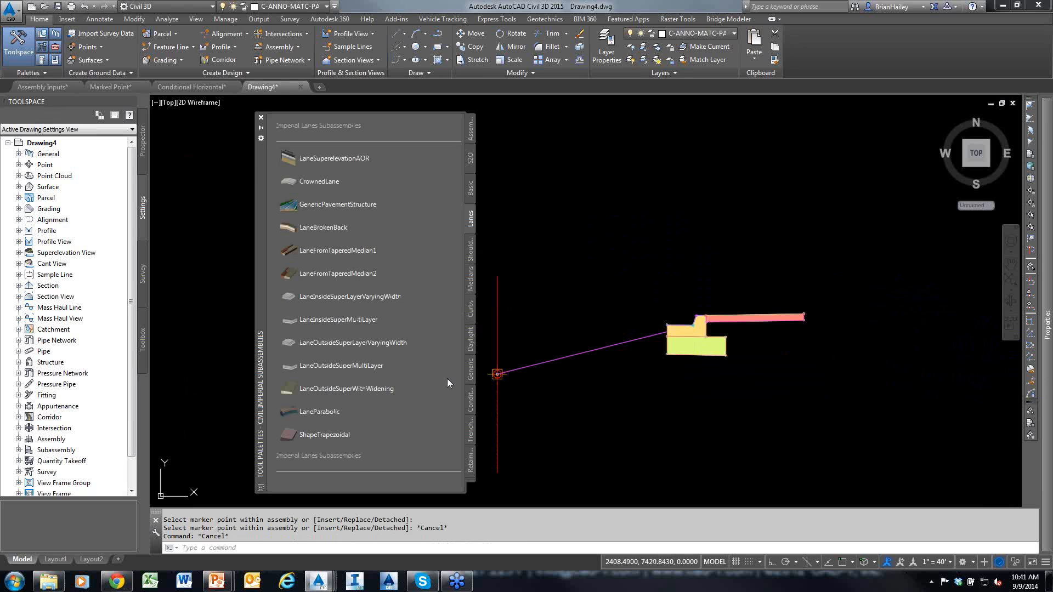
left_click(285, 158)
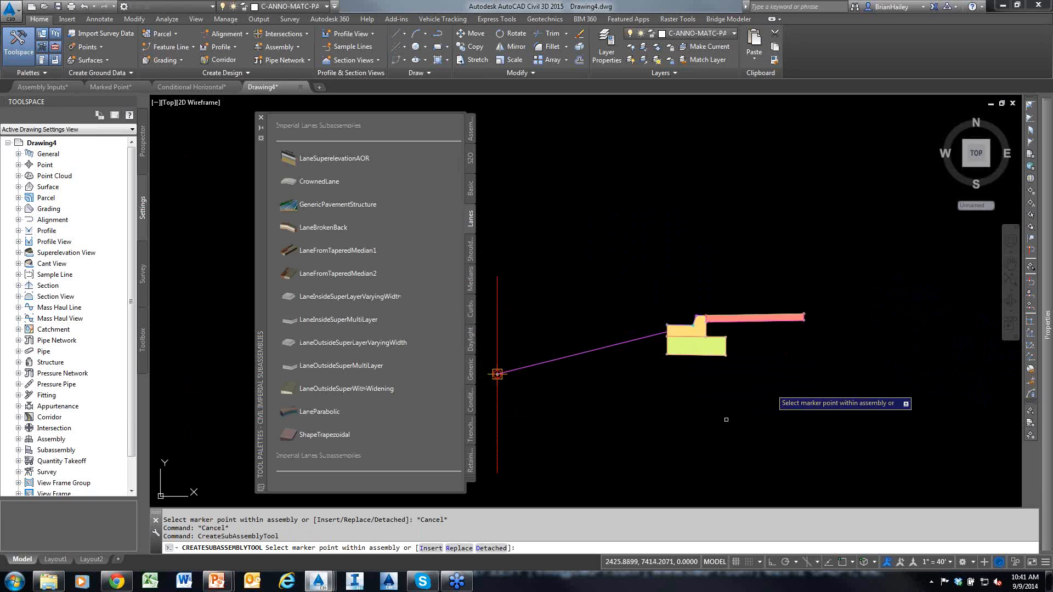
mouse_move(1048, 303)
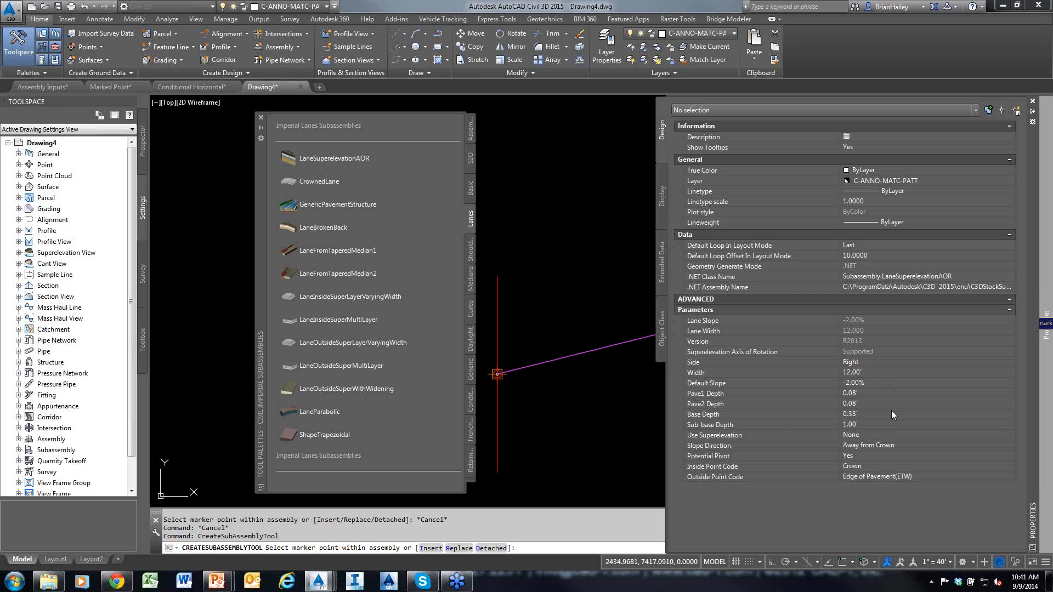
left_click(863, 372)
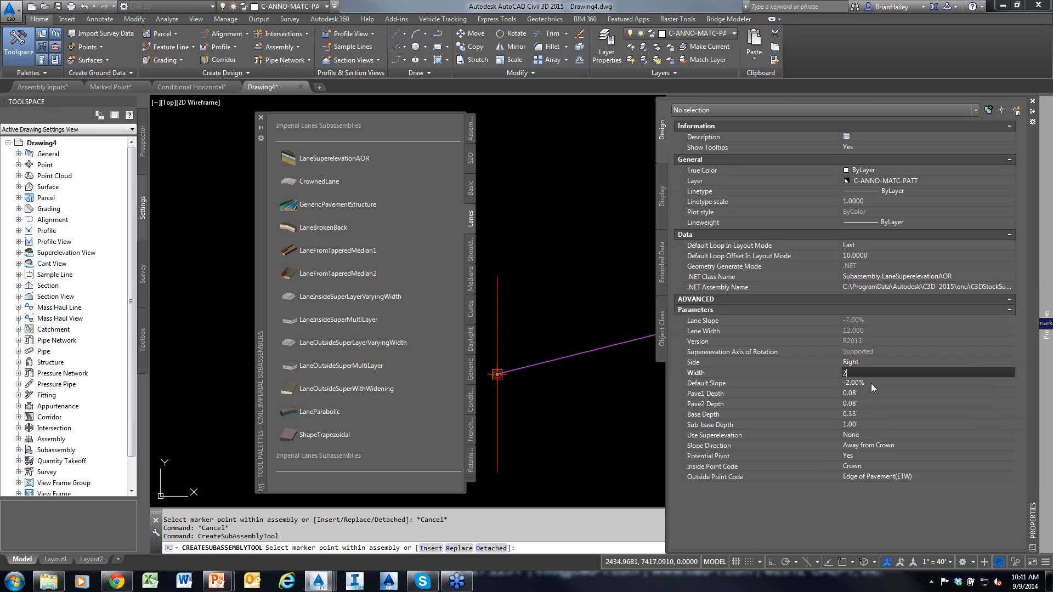
left_click(870, 383)
type("50")
key("Tab")
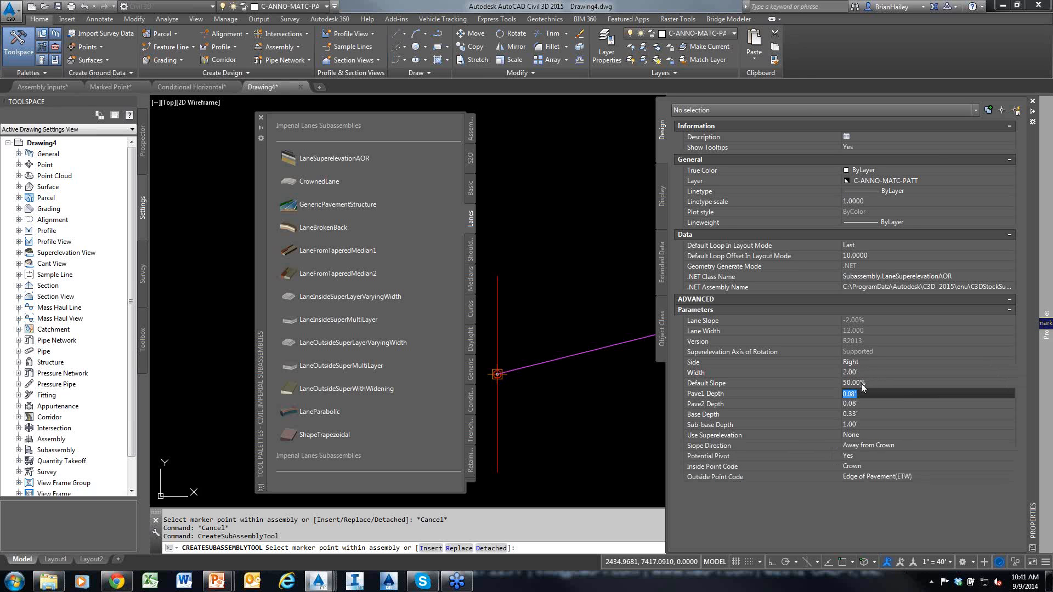
left_click(597, 396)
left_click(583, 405)
left_click(583, 404)
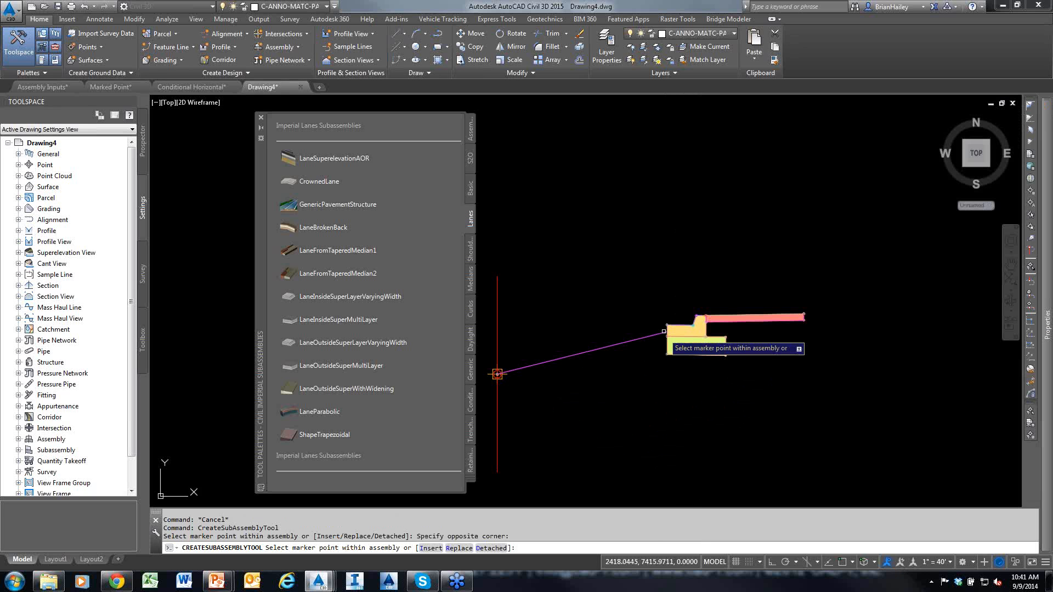
scroll(669, 320, "up", 7)
left_click(672, 321)
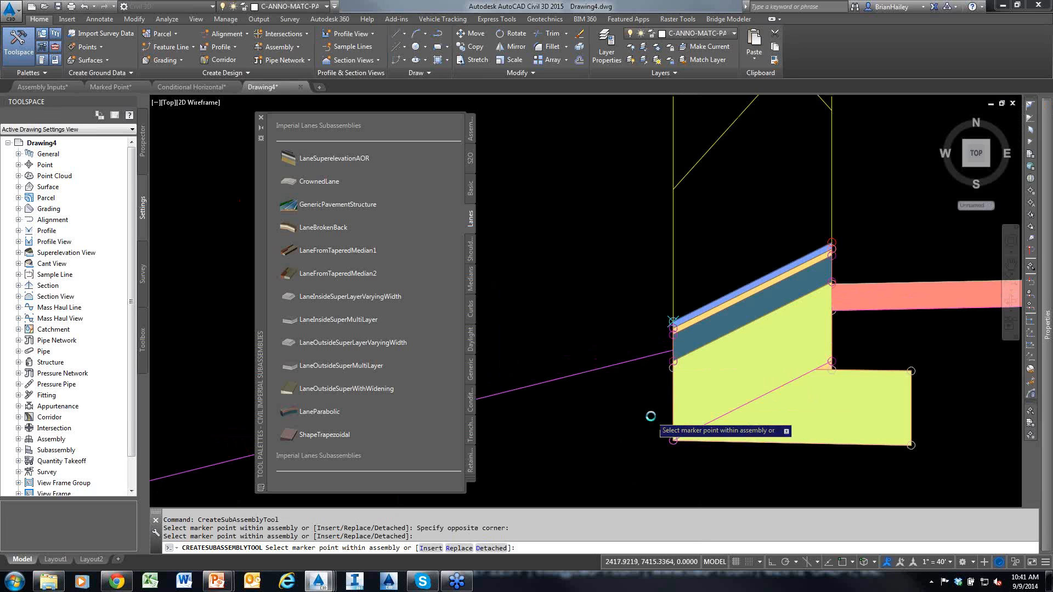
scroll(680, 450, "down", 5)
key("Escape")
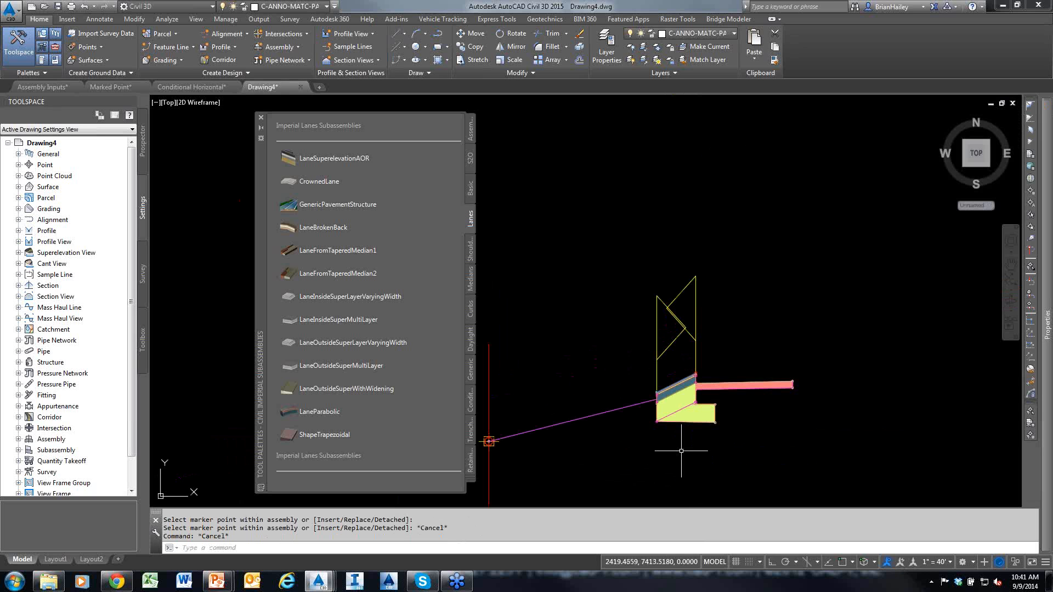
Step: Mirror the lane subassembly about the gutter's upper front edge point, accepting the mirror to the same side
left_click(685, 382)
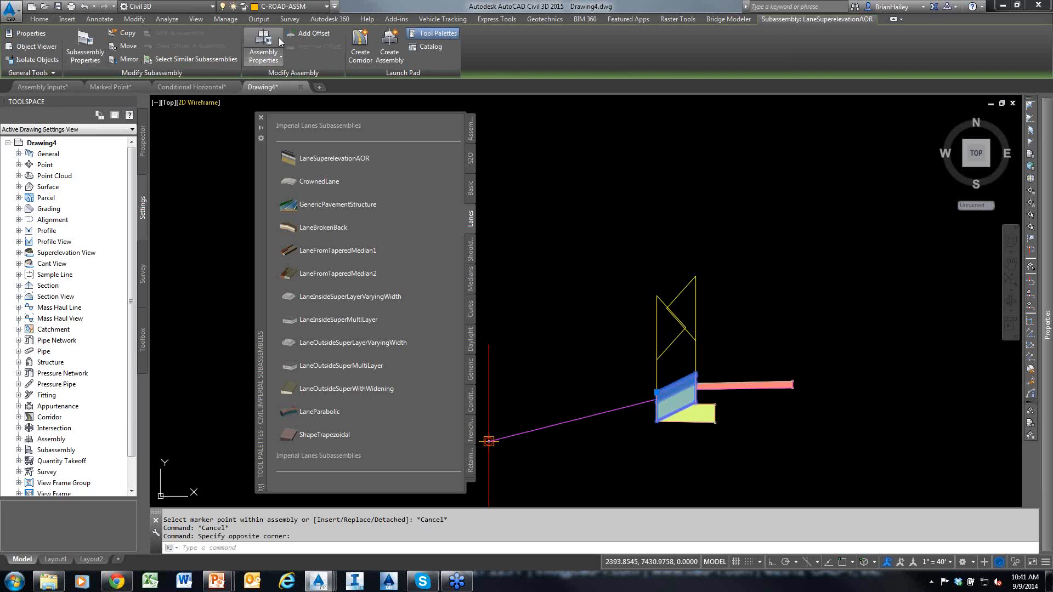
left_click(129, 60)
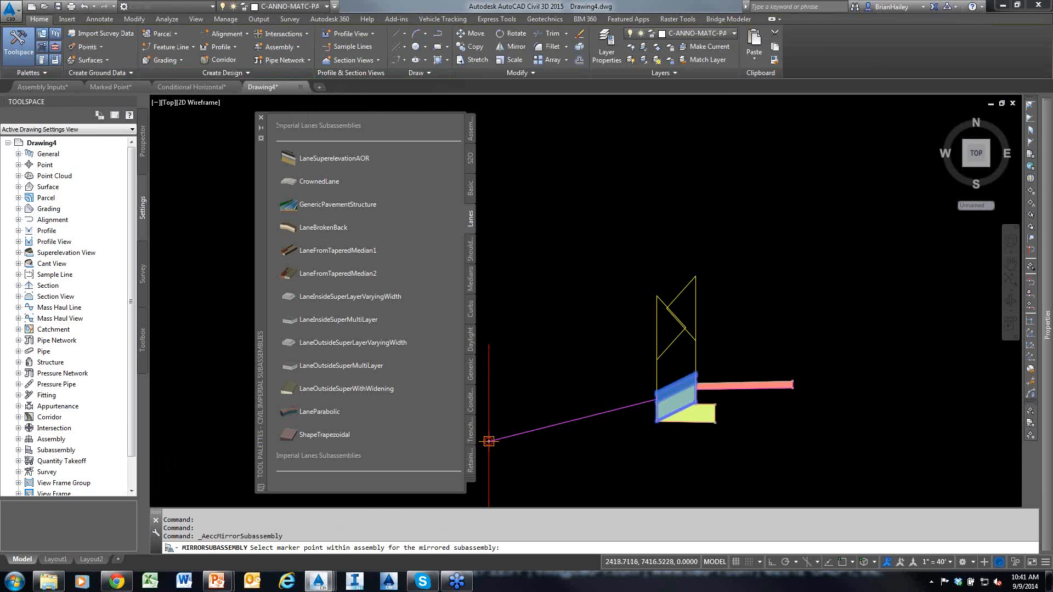
scroll(636, 395, "up", 6)
left_click(635, 393)
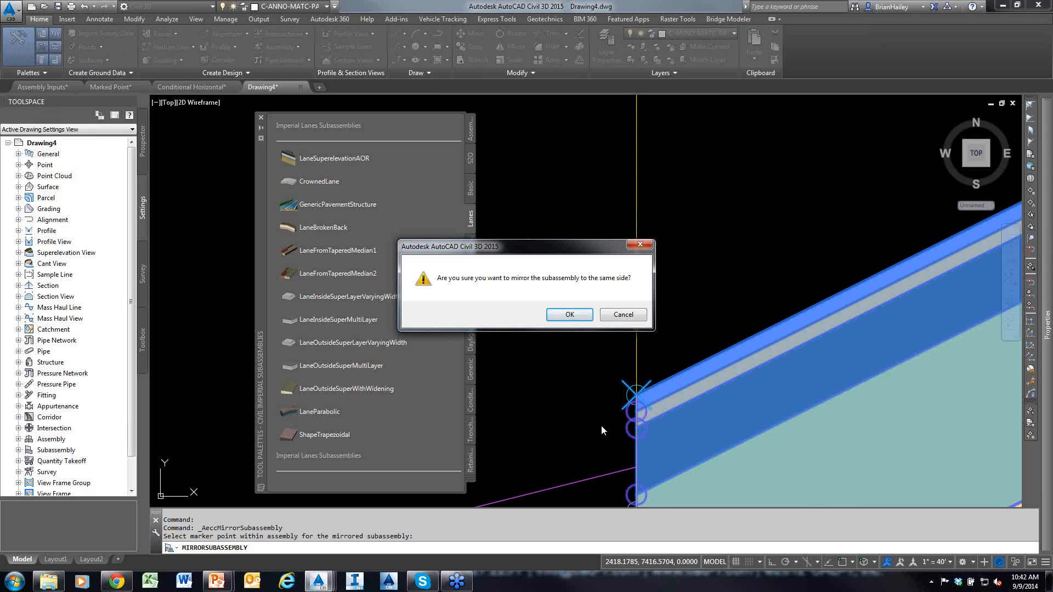
left_click(568, 314)
scroll(568, 330, "down", 6)
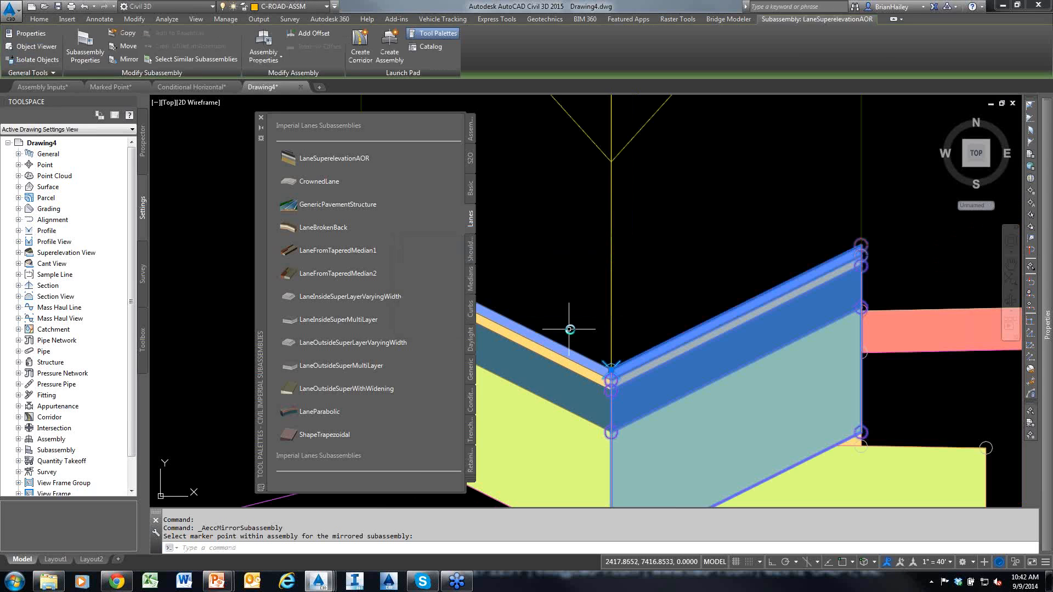
key("Escape")
key("Escape")
Step: Erase the original lane subassembly that overlaps the curb and gutter, keeping the mirrored copy
left_click(649, 307)
left_click(636, 331)
key("Delete")
type("e")
key("Return")
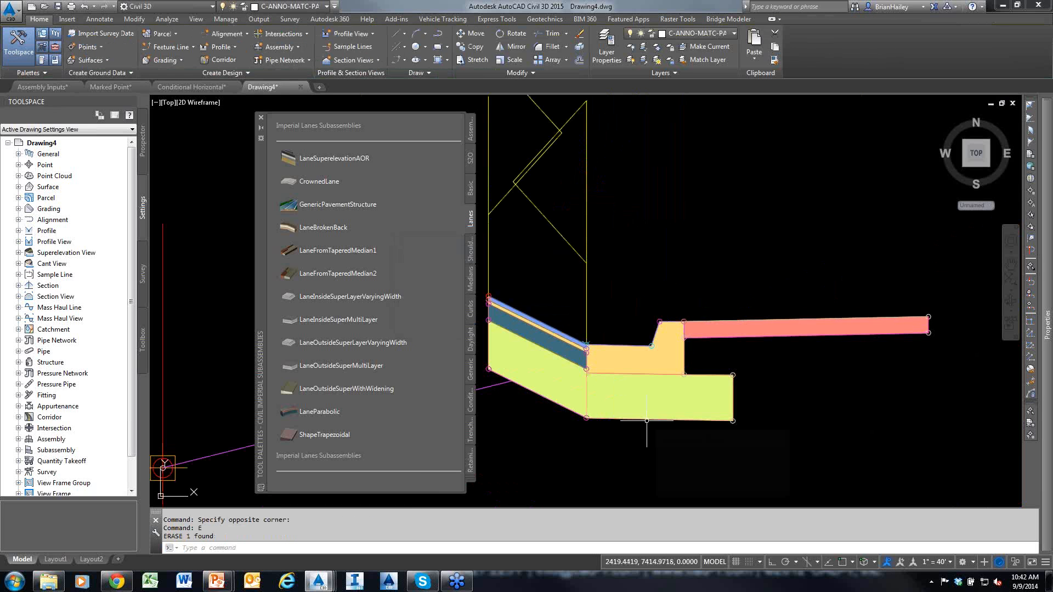
scroll(648, 420, "down", 5)
middle_click_drag(644, 433, 711, 359)
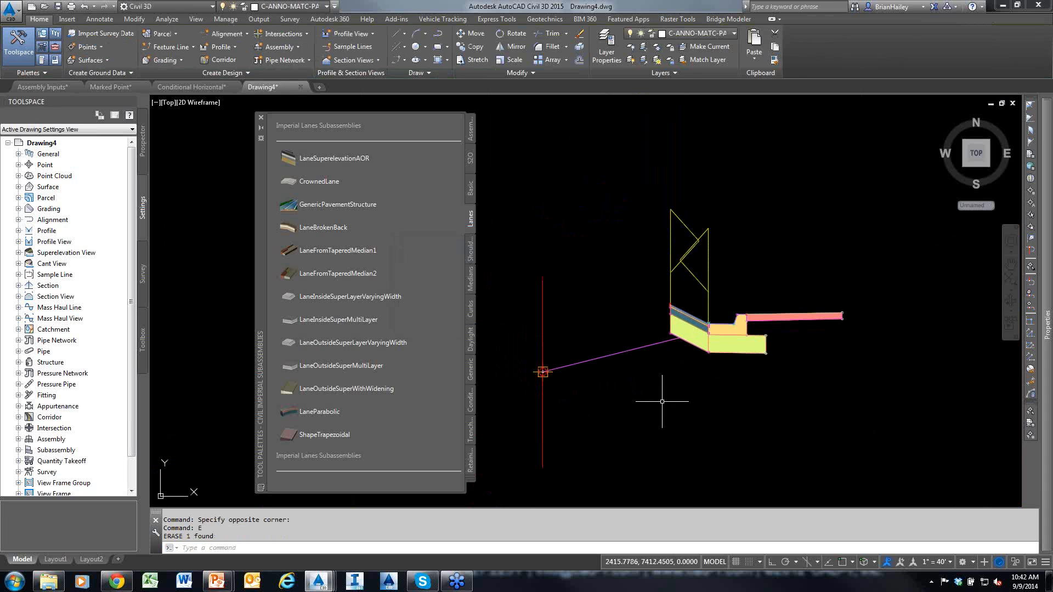
key("F12")
left_click_drag(627, 453, 610, 357)
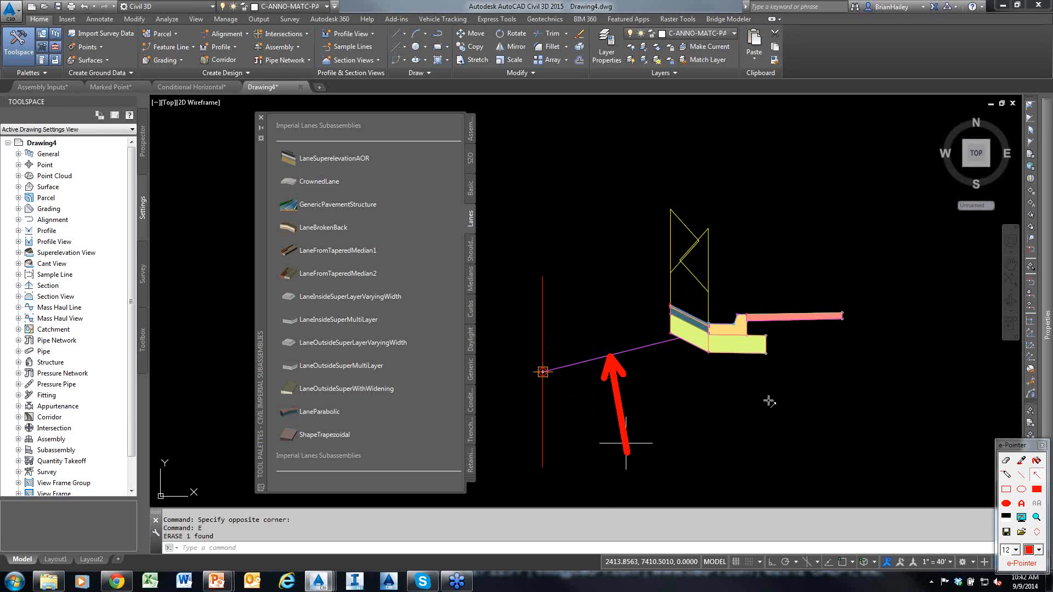
left_click_drag(582, 309, 670, 316)
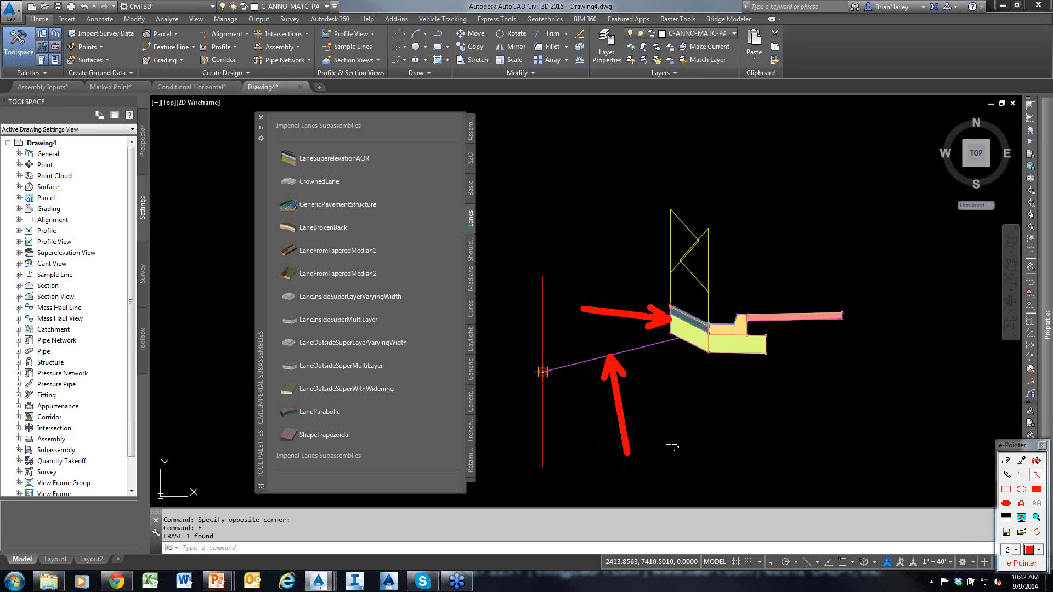
left_click_drag(545, 372, 743, 408)
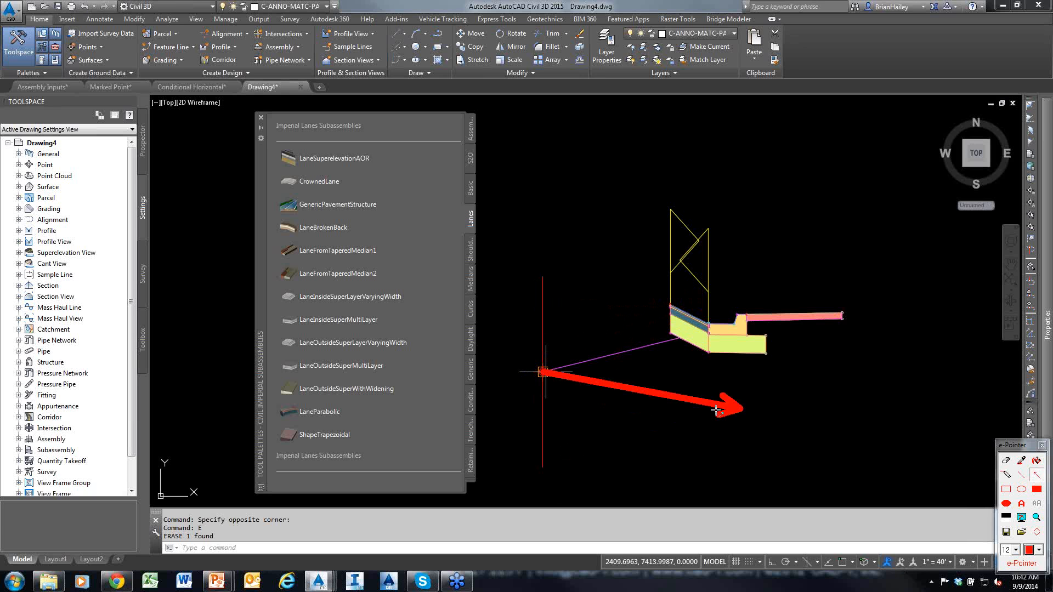
mouse_move(727, 400)
left_mouse_down()
mouse_move(676, 402)
mouse_move(543, 372)
left_mouse_up()
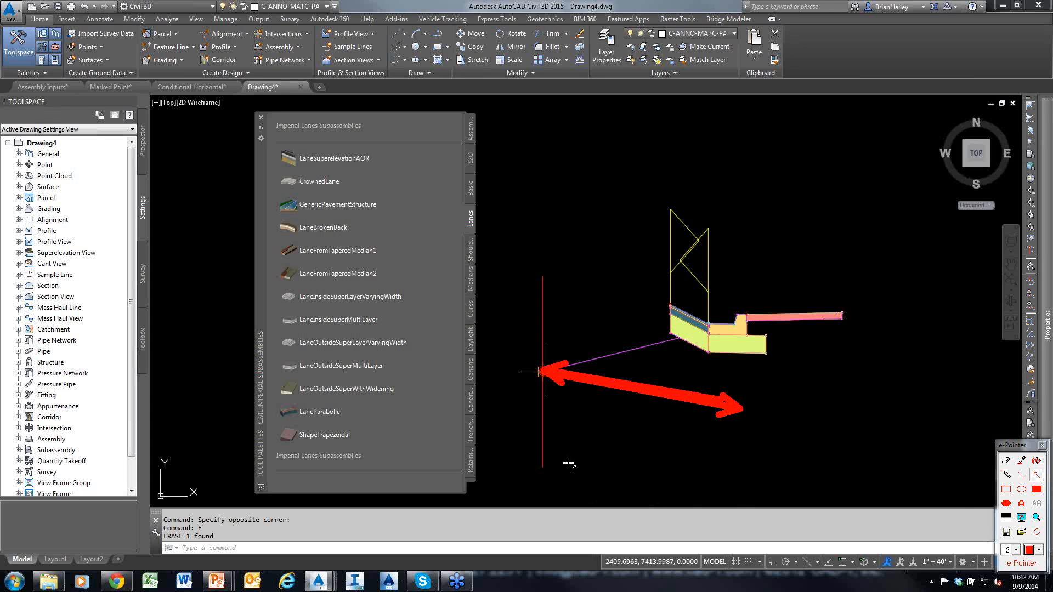
key("Escape")
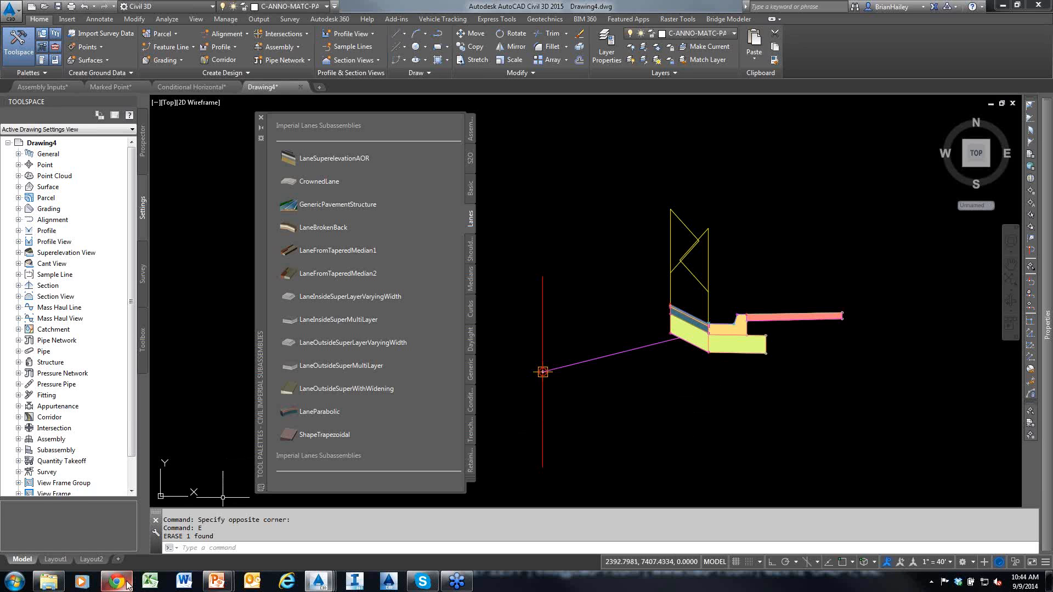
Step: Switch to the New Tab window in Google Chrome, maximize it and open the website cad-1.com
mouse_move(126, 585)
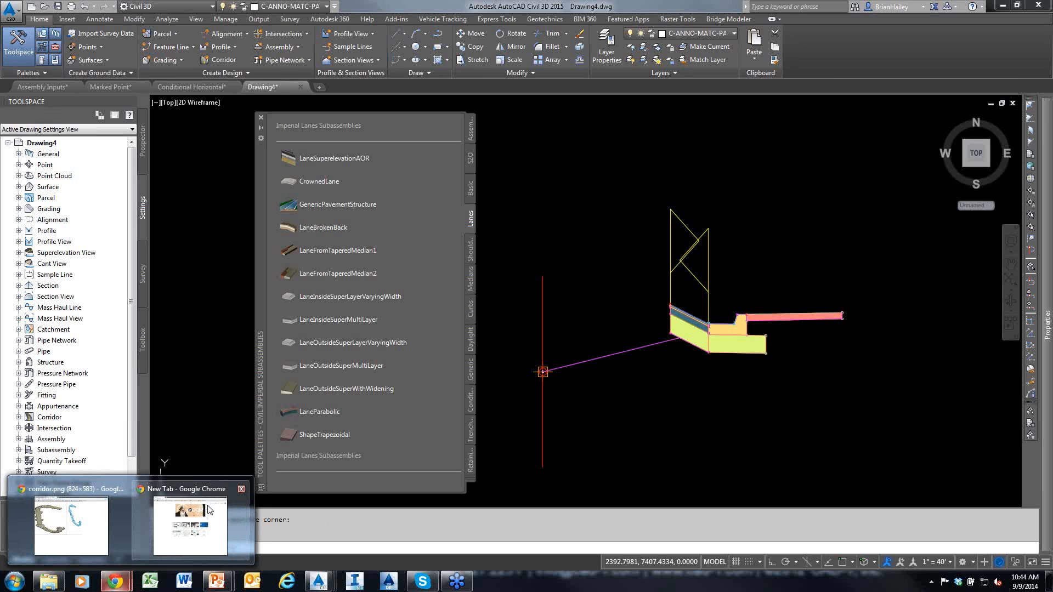
left_click(208, 510)
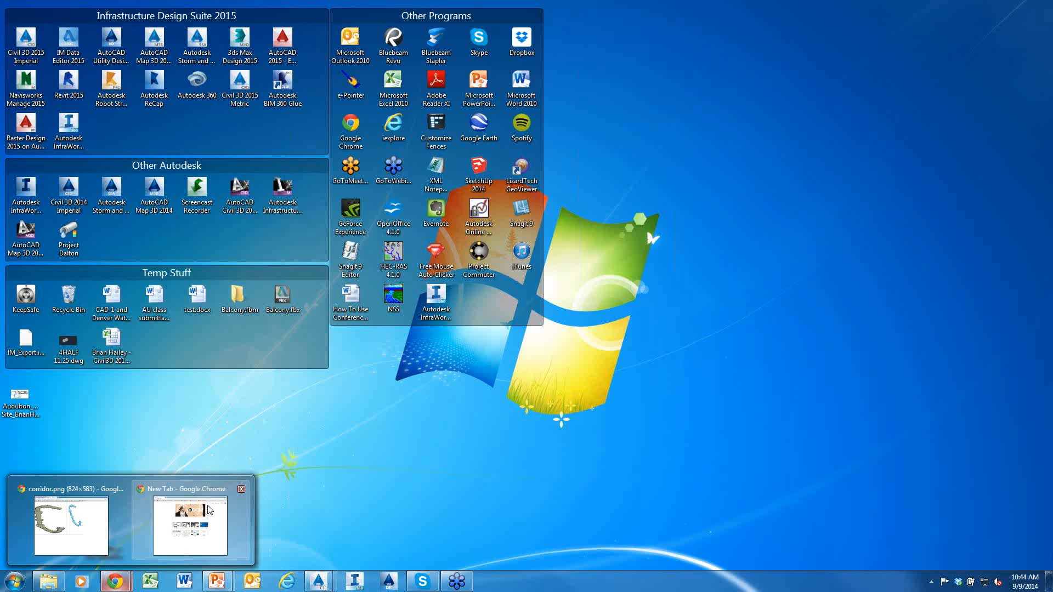
left_click_drag(873, 205, 418, 3)
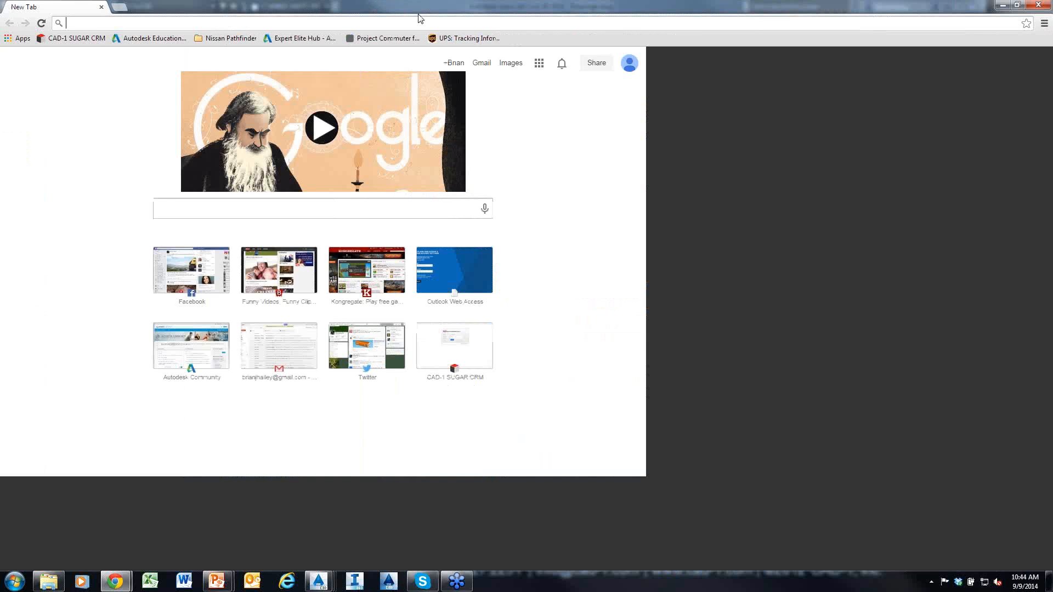
type("cad-1.copm")
key("Return")
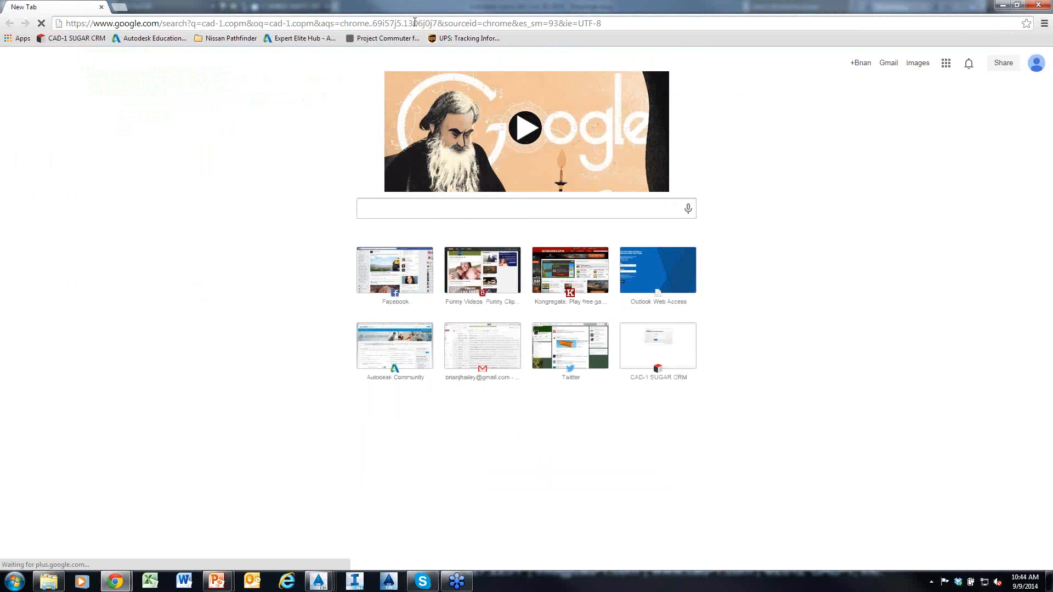
left_click(415, 22)
type("cad-1.com")
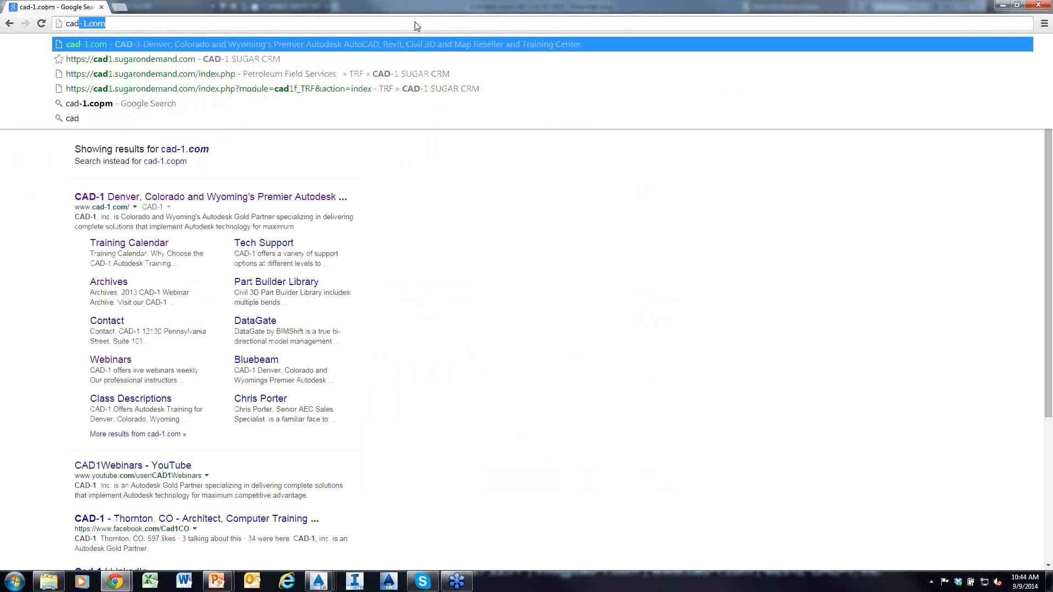
key("Return")
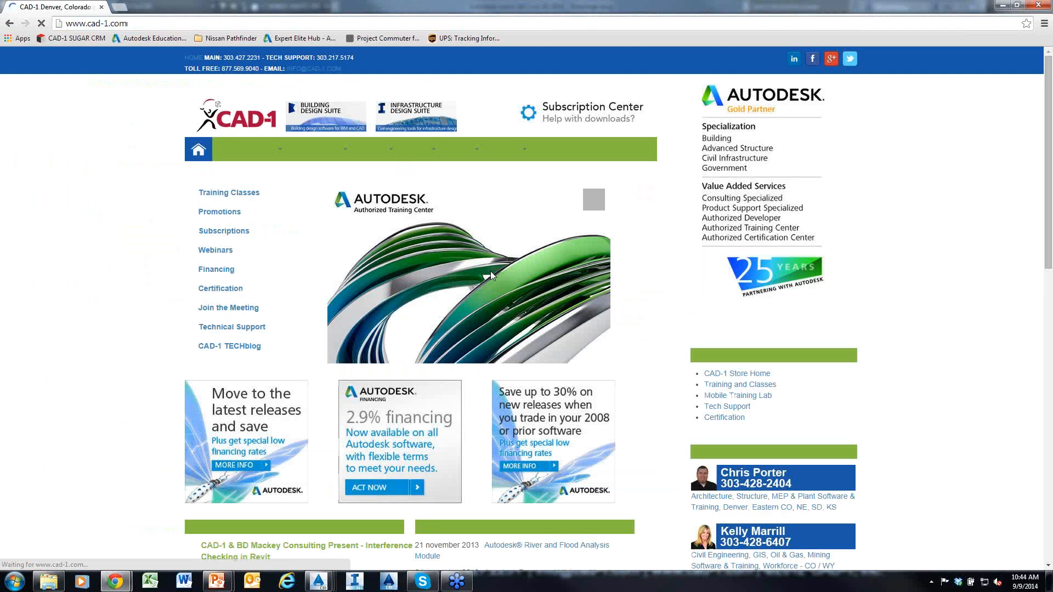
Step: Open the CAD-1 site's Webinars page and follow its link to the Webinar Archives
left_click_drag(55, 268, 193, 251)
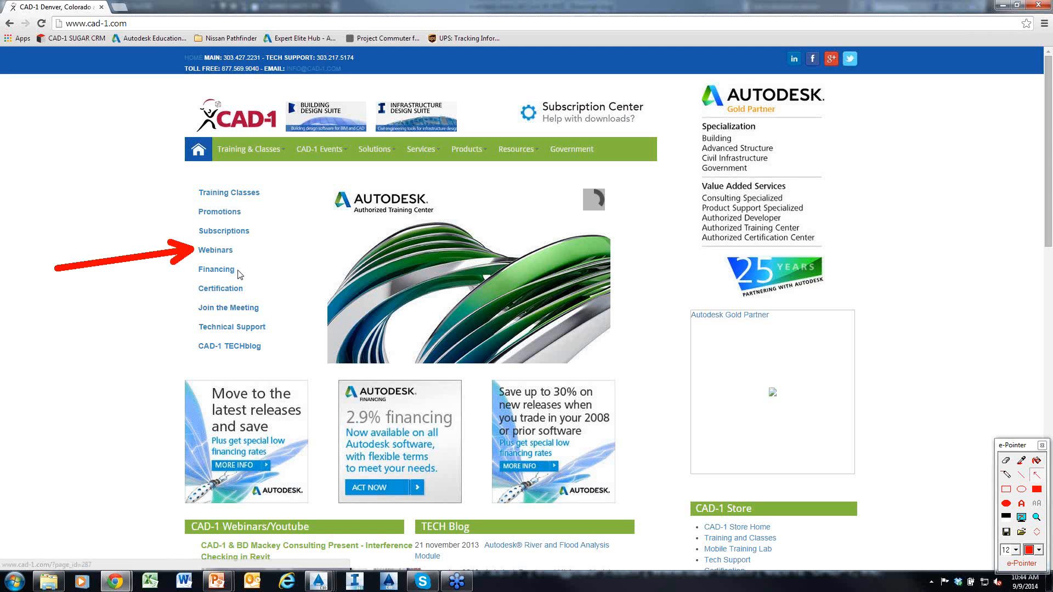
left_click(219, 250)
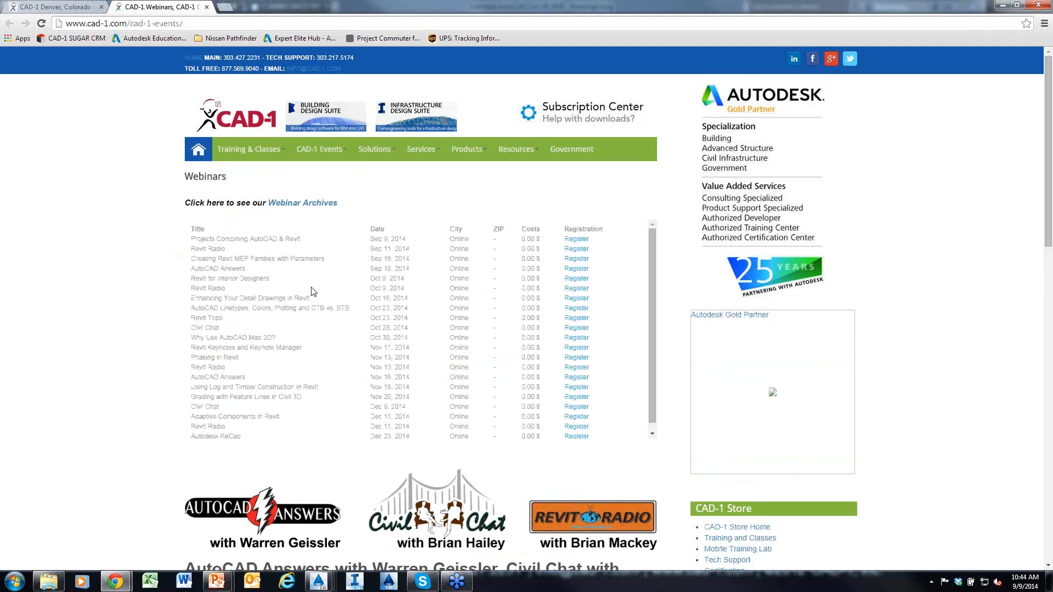
left_click(299, 206)
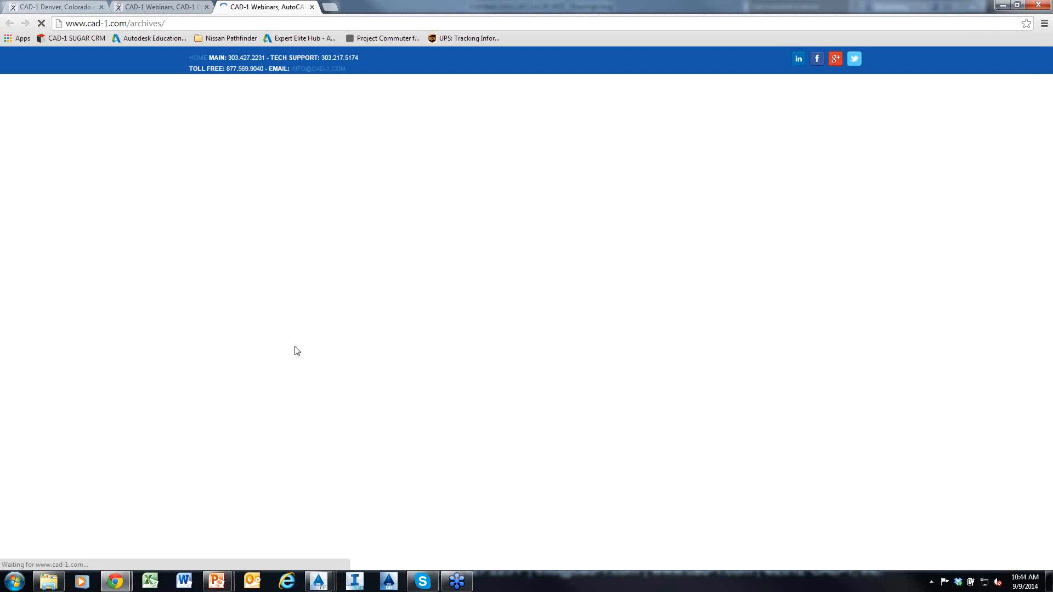
Step: Search the webinar archive page for "inters"
key("ctrl+f")
type("i")
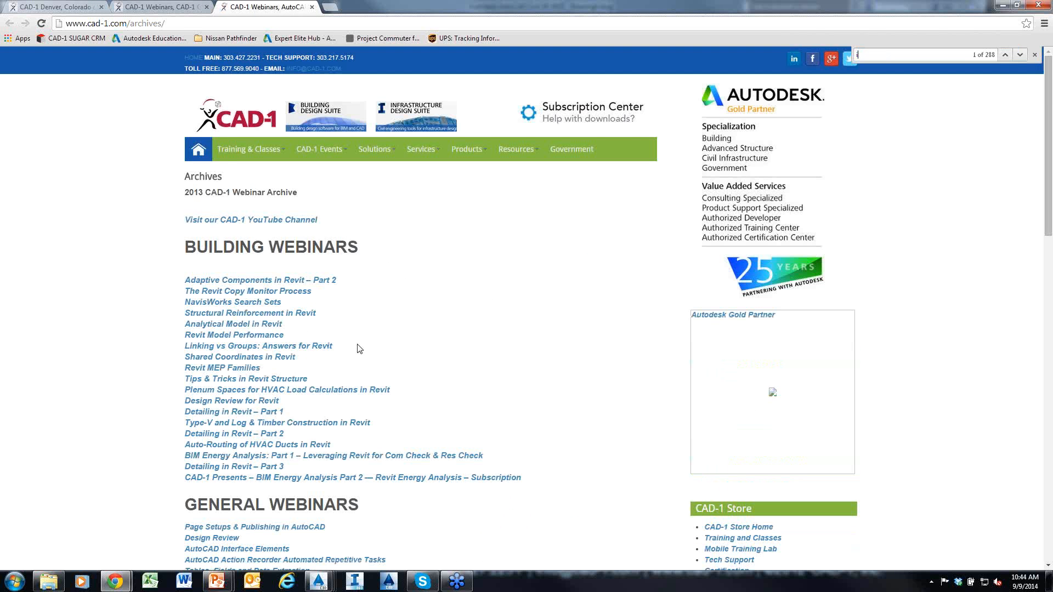
type("nters")
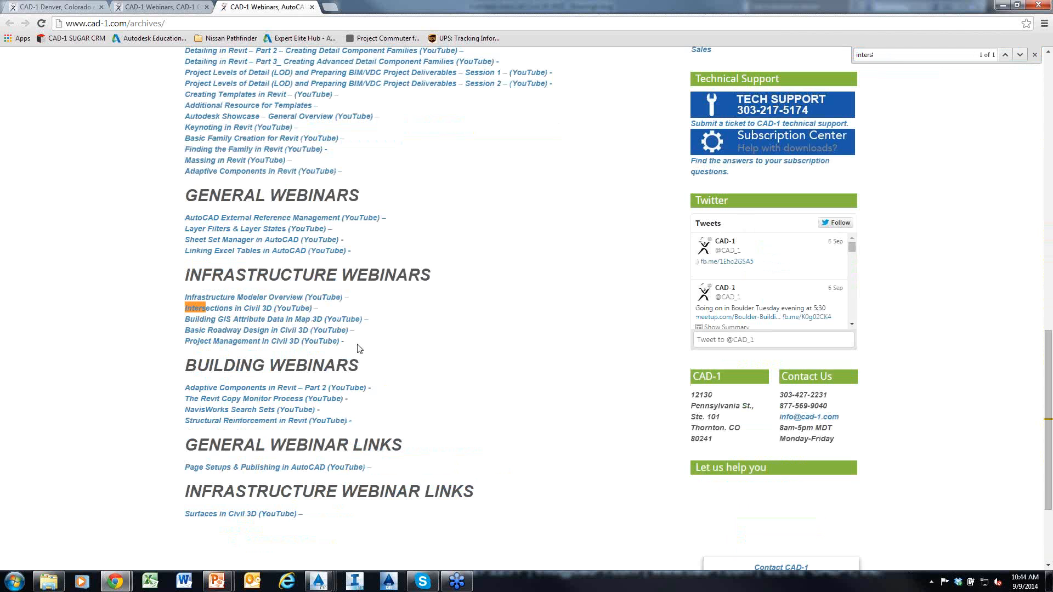